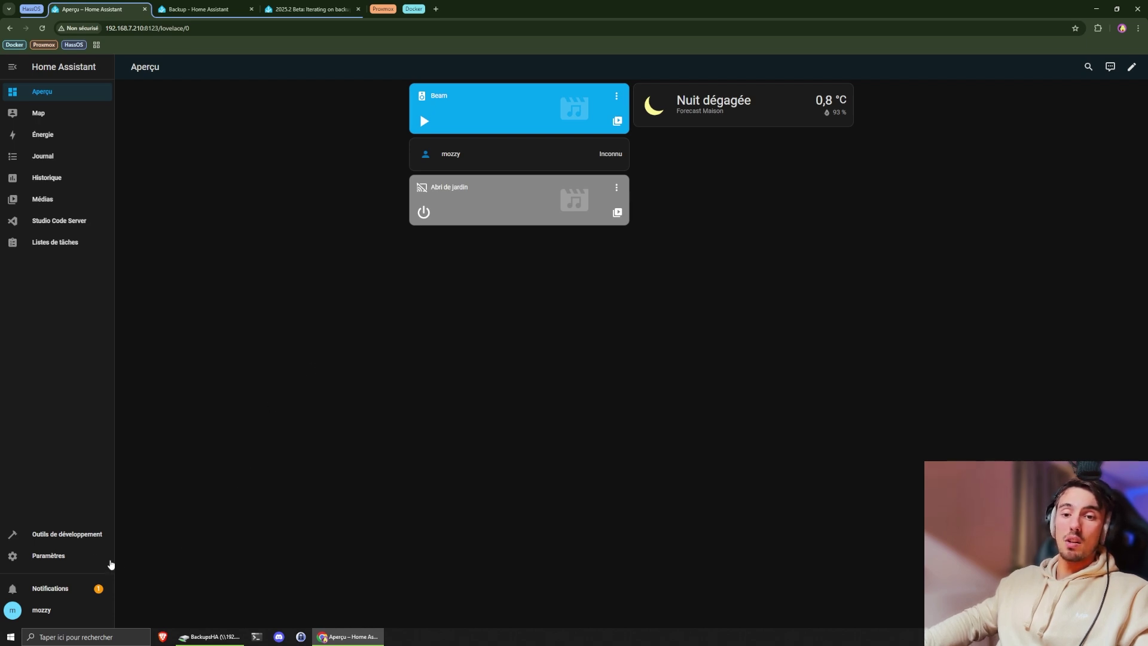
# - Look over System > Backups, then view the Storage settings and the 2025.2 beta release notes
pyautogui.click(59, 560)
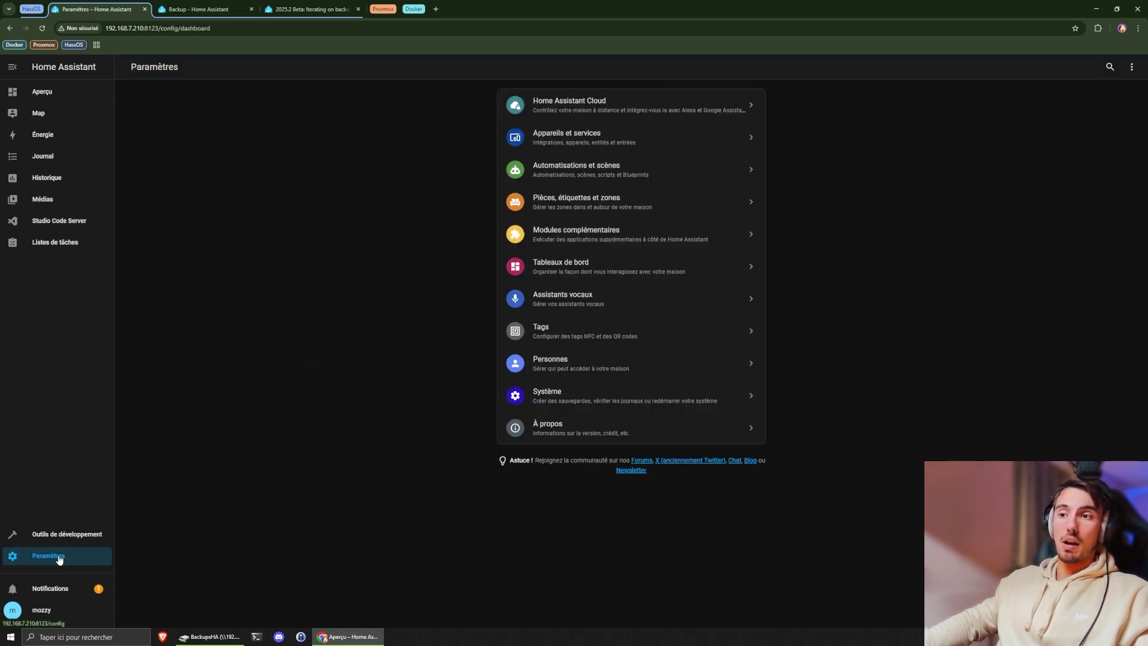
pyautogui.click(553, 389)
pyautogui.click(566, 241)
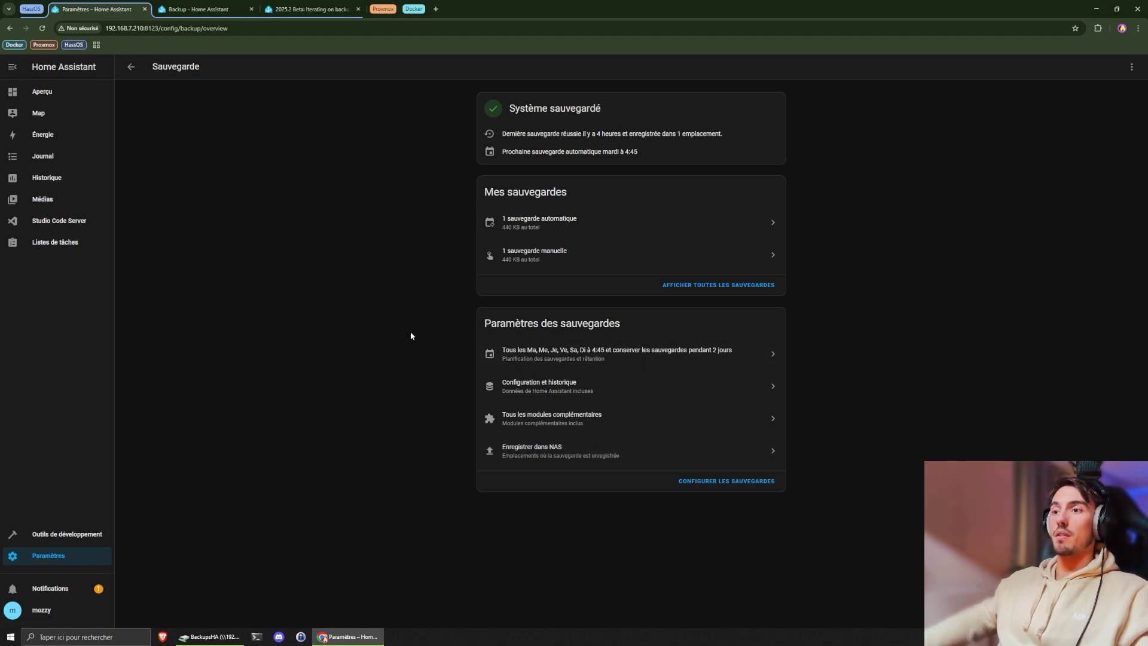
pyautogui.click(133, 69)
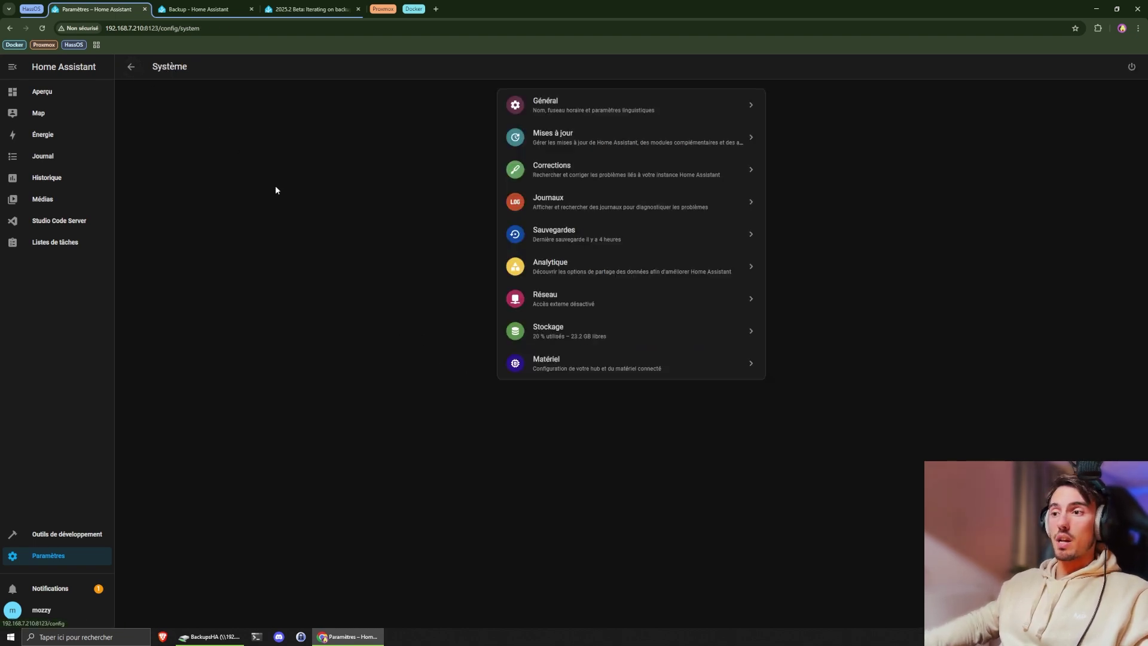
pyautogui.click(567, 330)
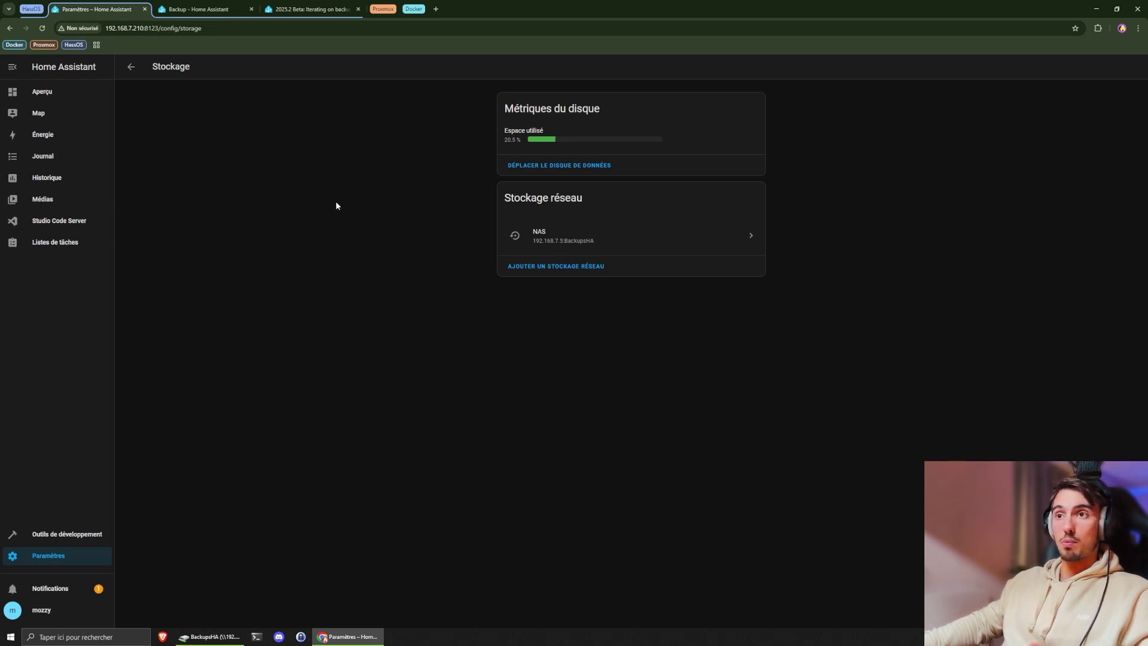
pyautogui.click(304, 10)
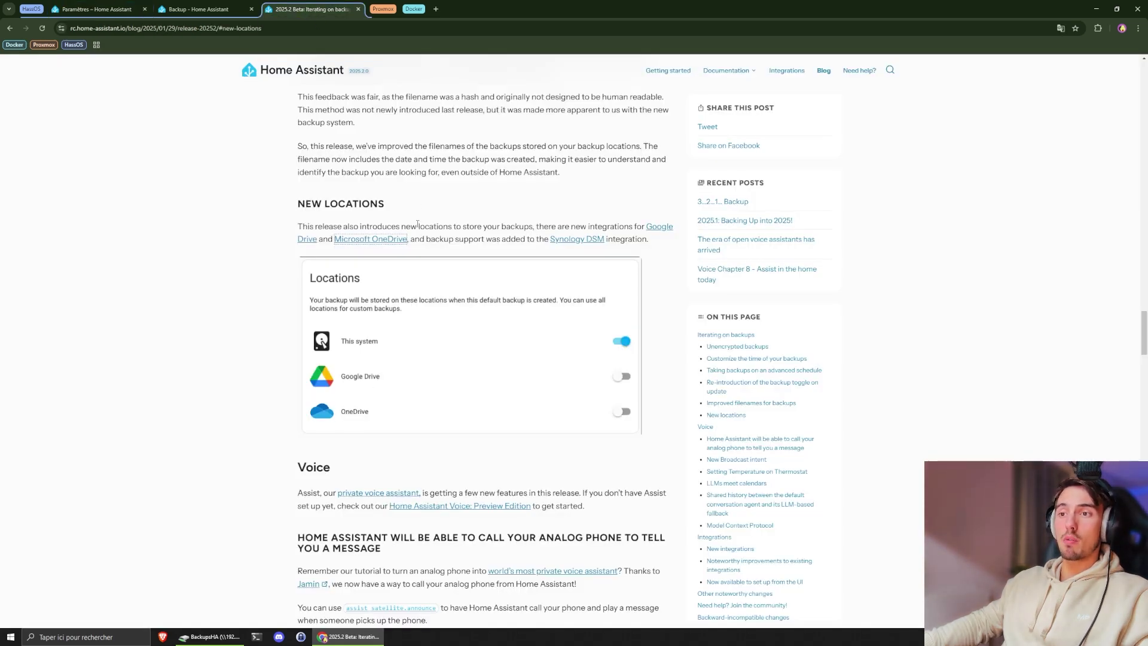
# - Open the Google Drive and OneDrive integration pages in new tabs, review them, then return to Settings
pyautogui.middleClick(303, 240)
pyautogui.middleClick(371, 240)
pyautogui.click(416, 9)
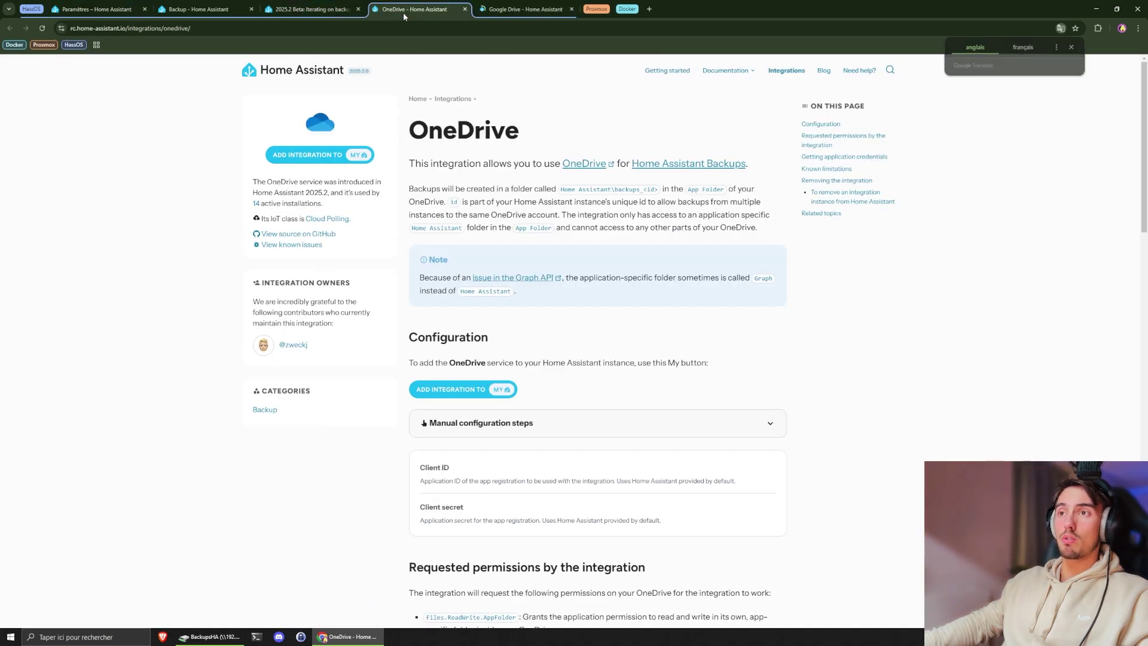
pyautogui.doubleClick(426, 124)
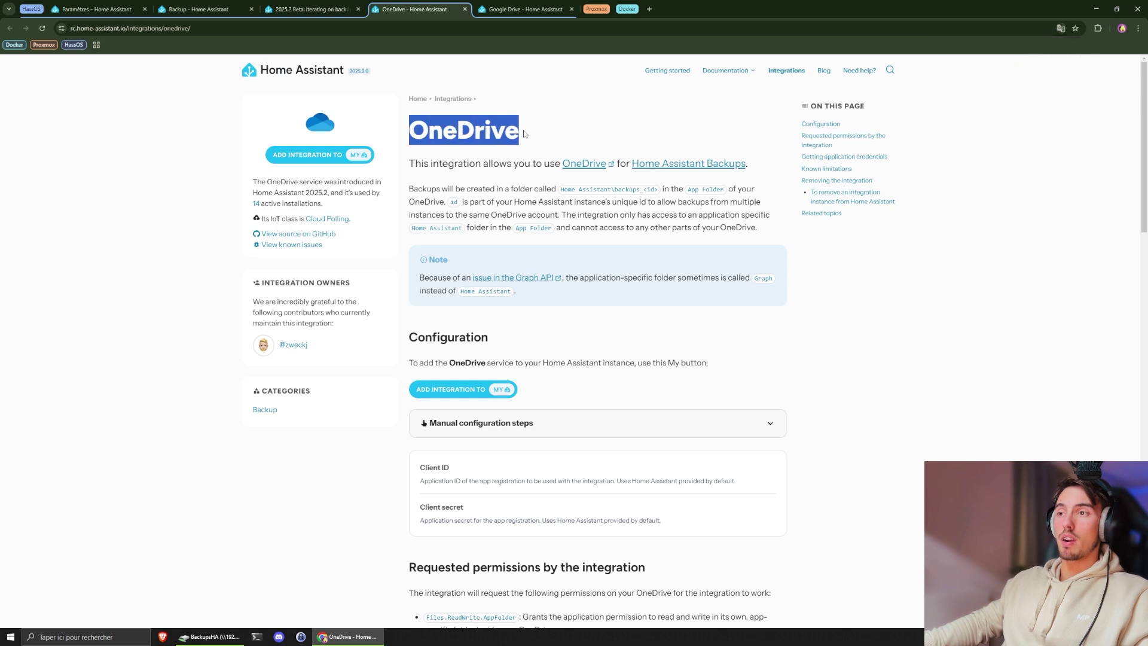
pyautogui.click(426, 124)
pyautogui.click(523, 9)
pyautogui.moveTo(405, 129); pyautogui.dragTo(562, 132)
pyautogui.click(562, 132)
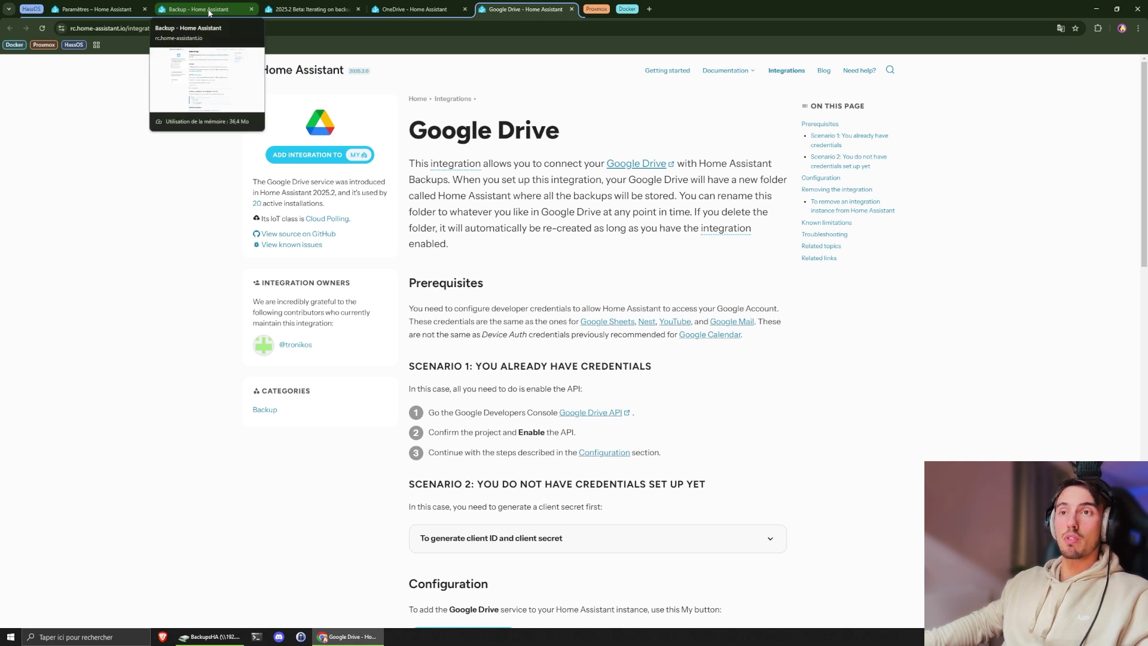
pyautogui.click(94, 10)
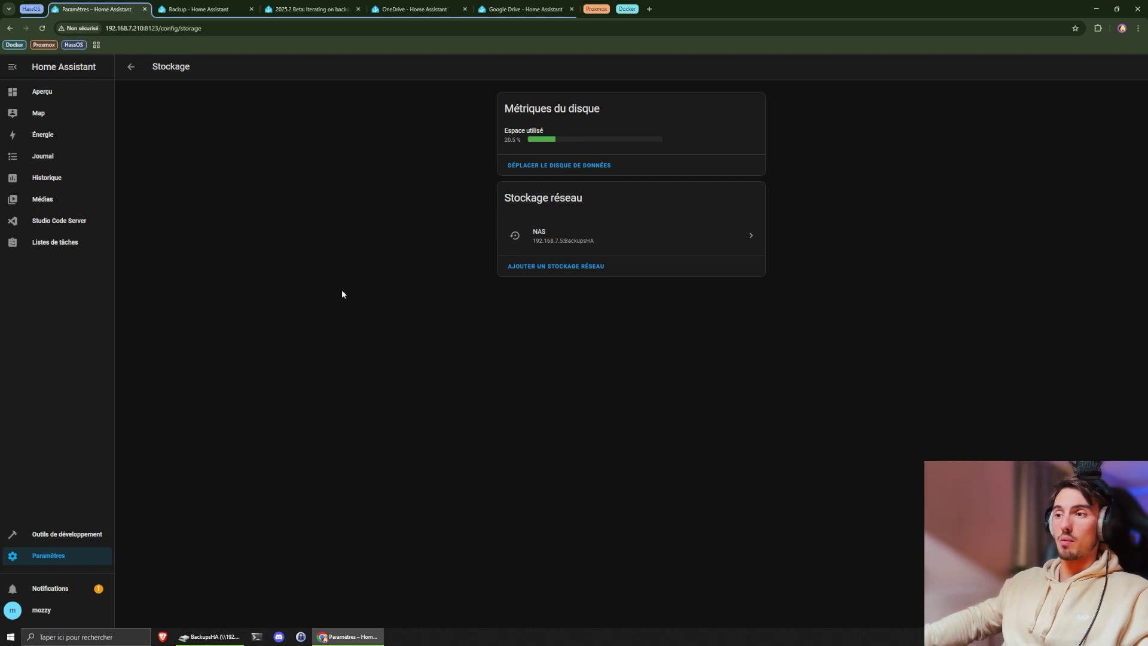
# - Open the backup overview, list all existing backups, then return to the overview's backup settings section
pyautogui.click(131, 66)
pyautogui.click(529, 238)
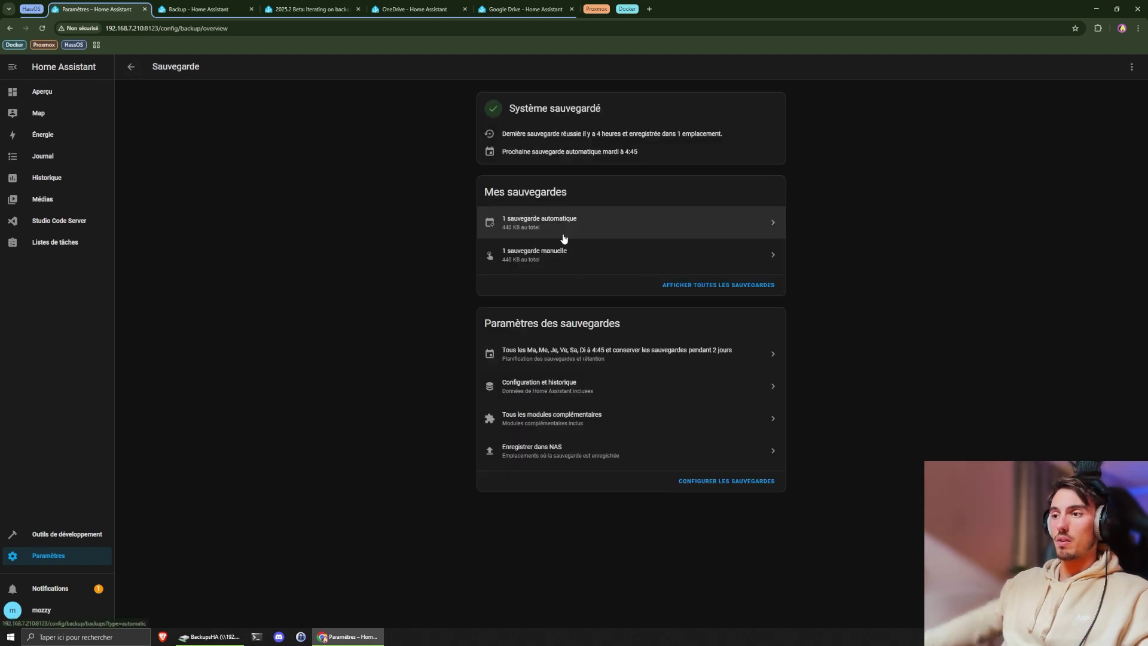
pyautogui.moveTo(567, 191); pyautogui.dragTo(481, 195)
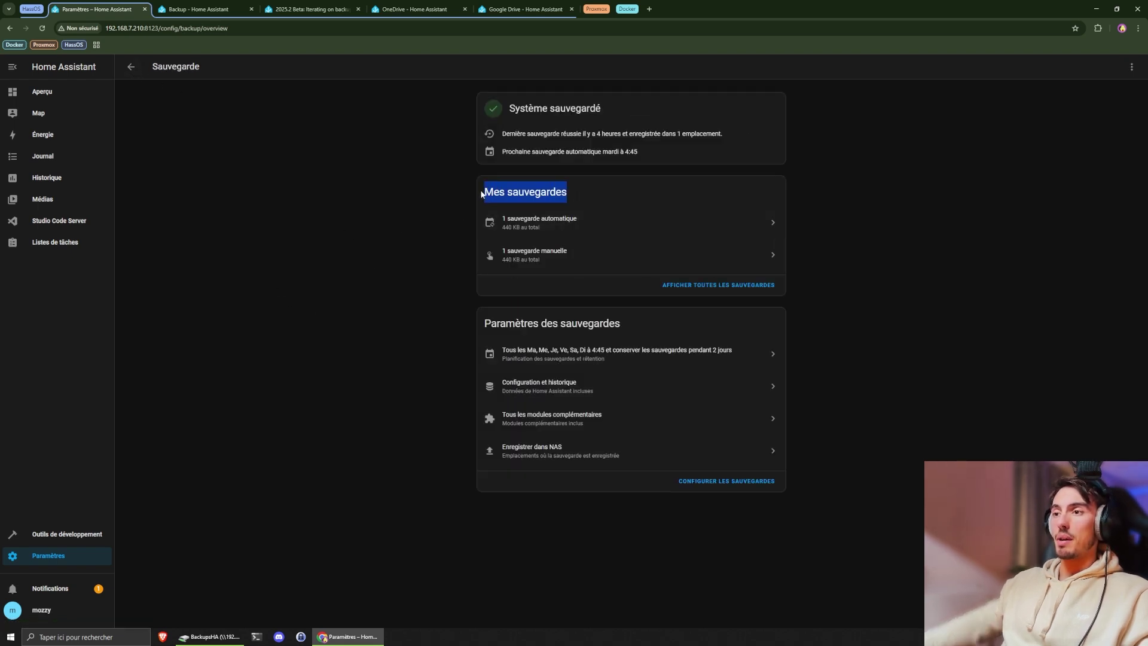
pyautogui.click(482, 194)
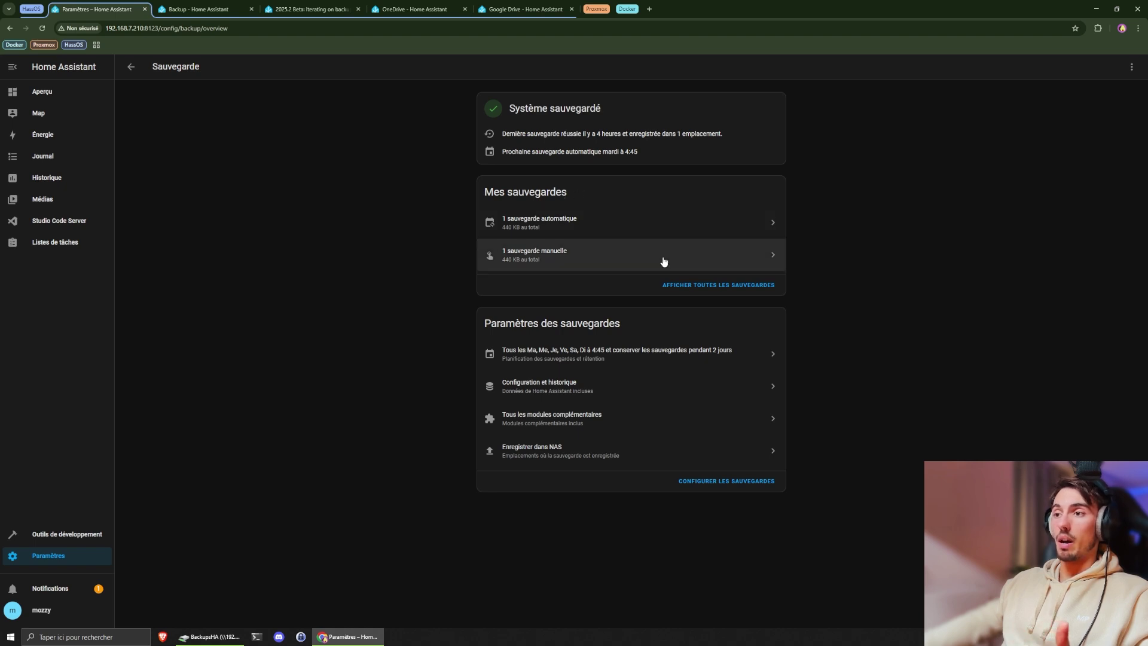
pyautogui.click(709, 285)
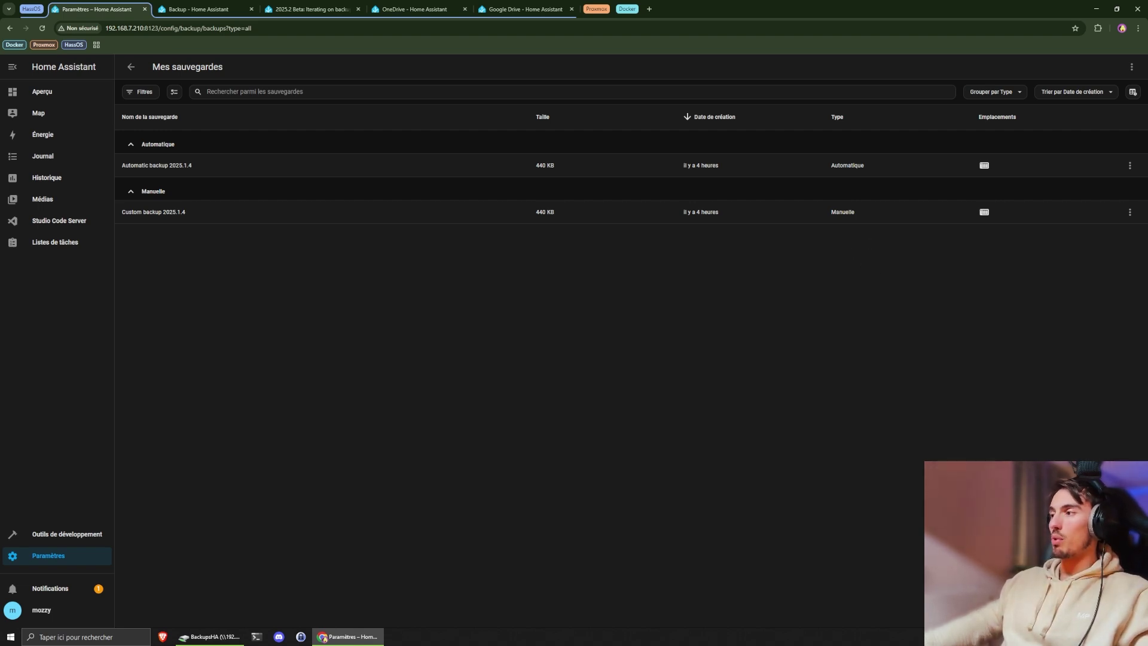
pyautogui.hotkey('alt', 'Left')
pyautogui.moveTo(484, 323); pyautogui.dragTo(601, 323)
pyautogui.click(627, 323)
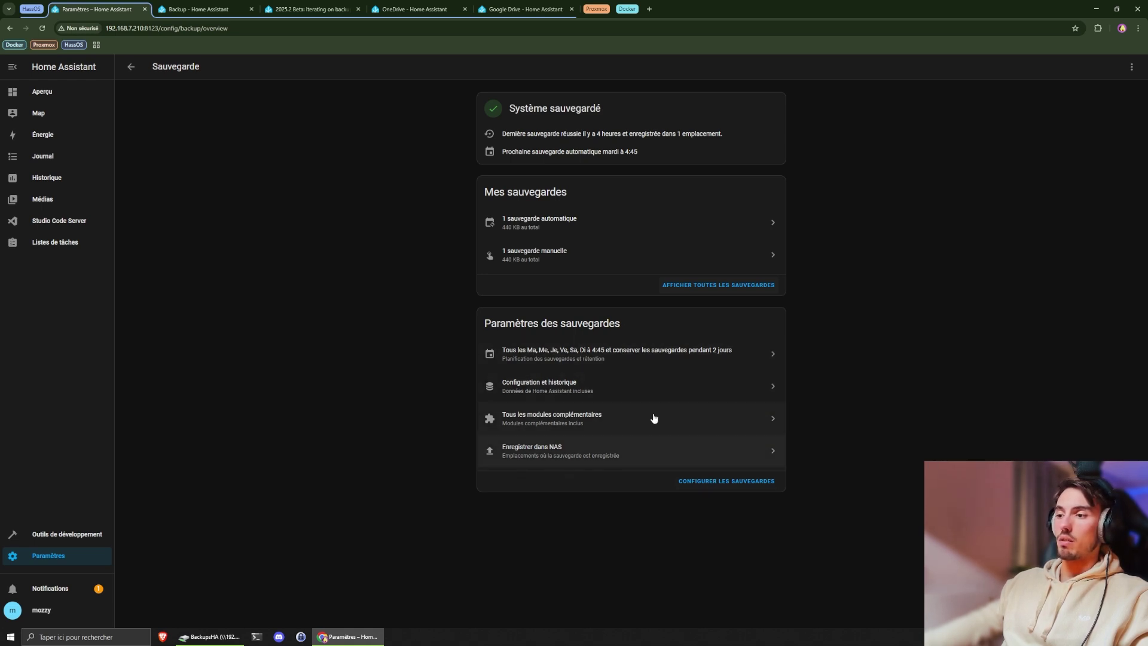
# - In the backup configuration, try custom backup days, unticking then re-ticking Mardi, Mercredi and another weekday
pyautogui.click(711, 486)
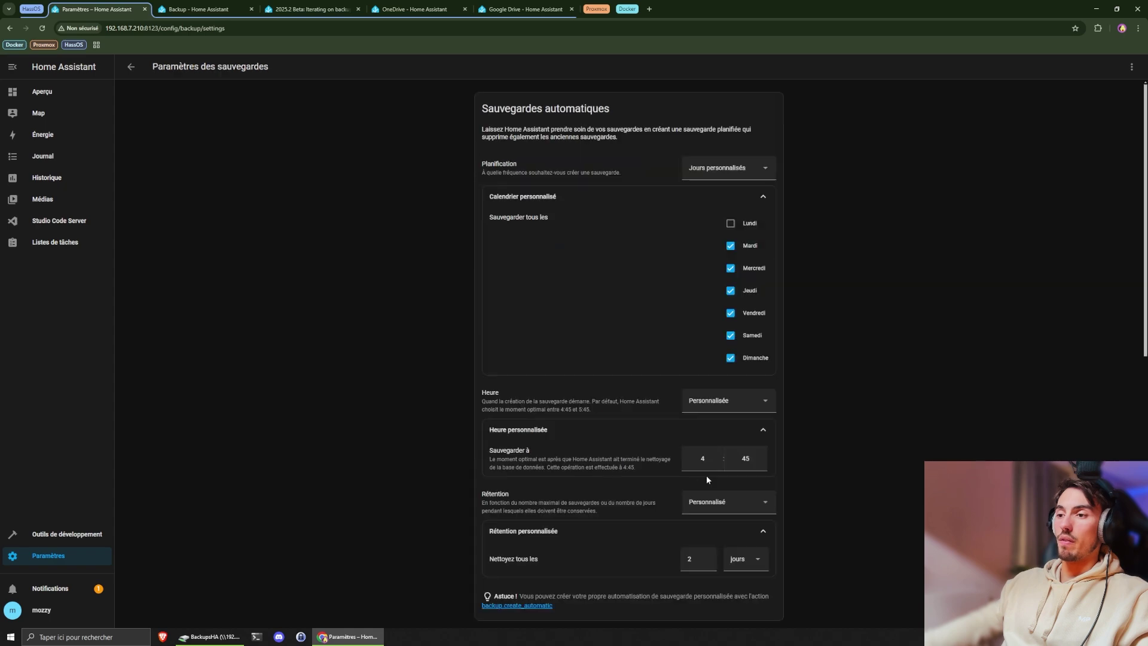
pyautogui.scroll(-9, 537, 160)
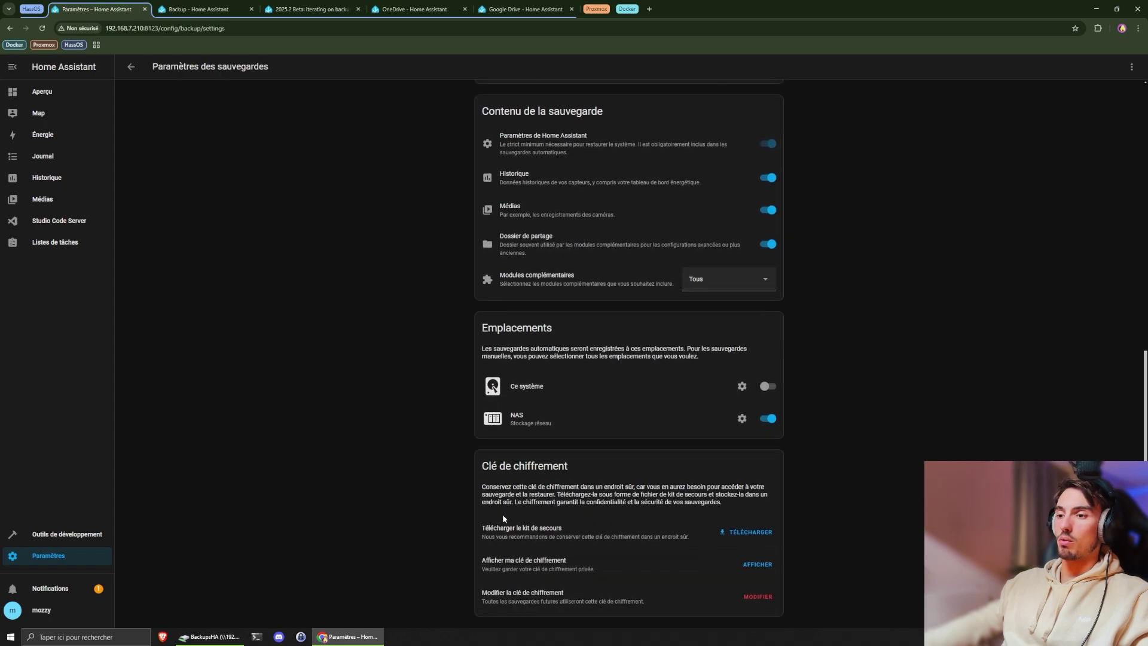
pyautogui.scroll(7, 502, 514)
pyautogui.scroll(2, 543, 146)
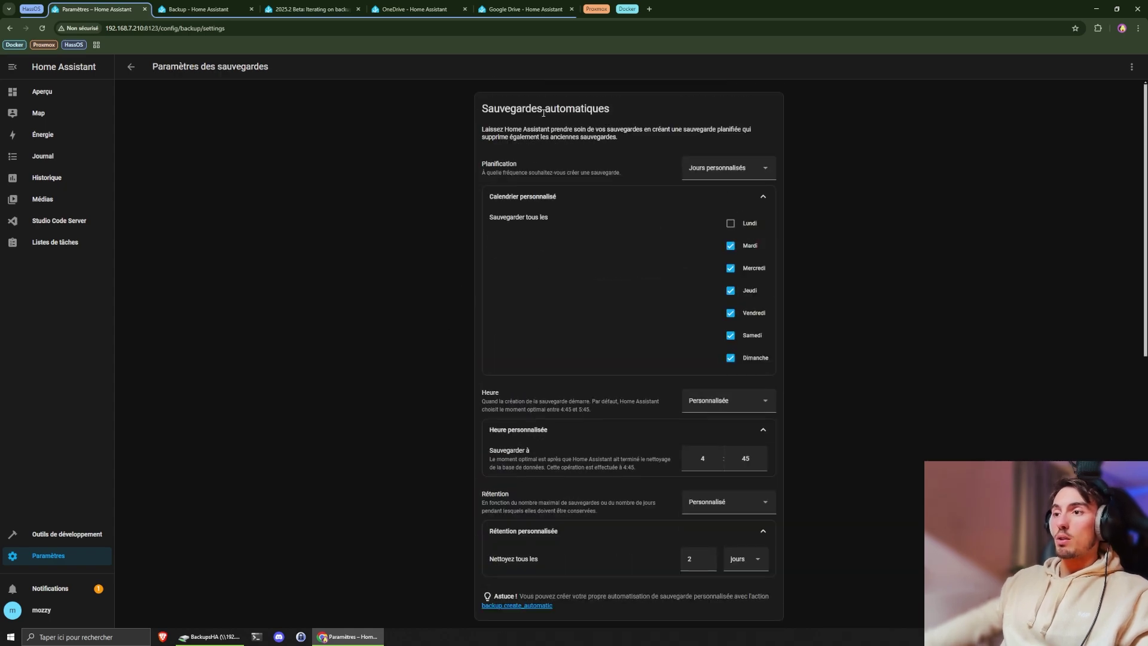
pyautogui.click(724, 169)
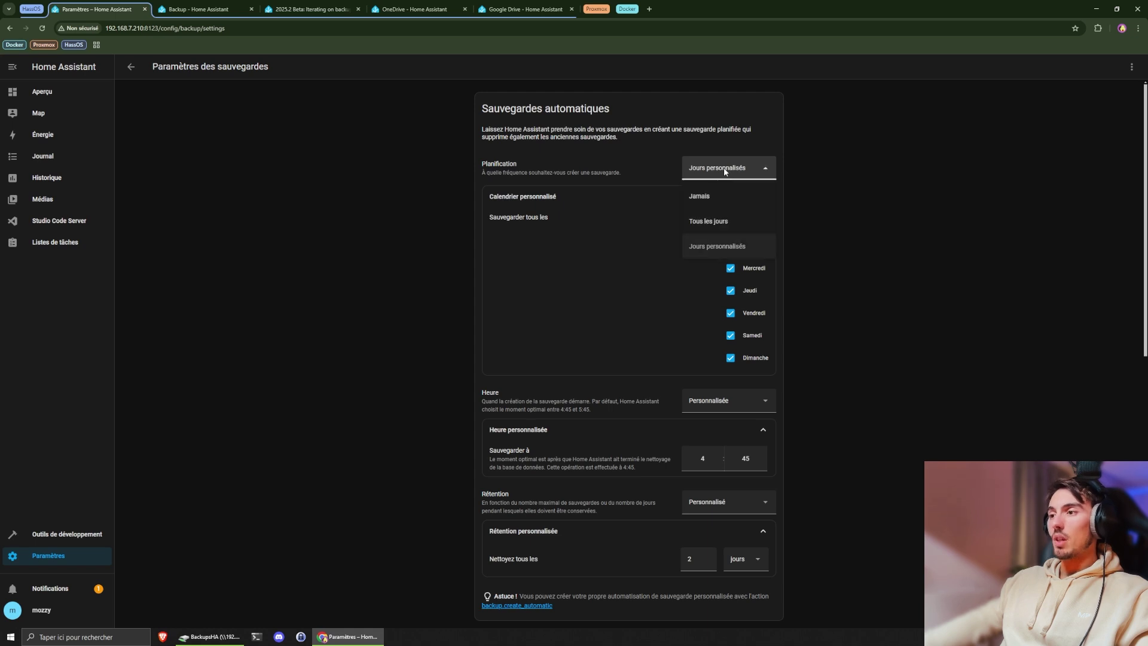
pyautogui.click(712, 221)
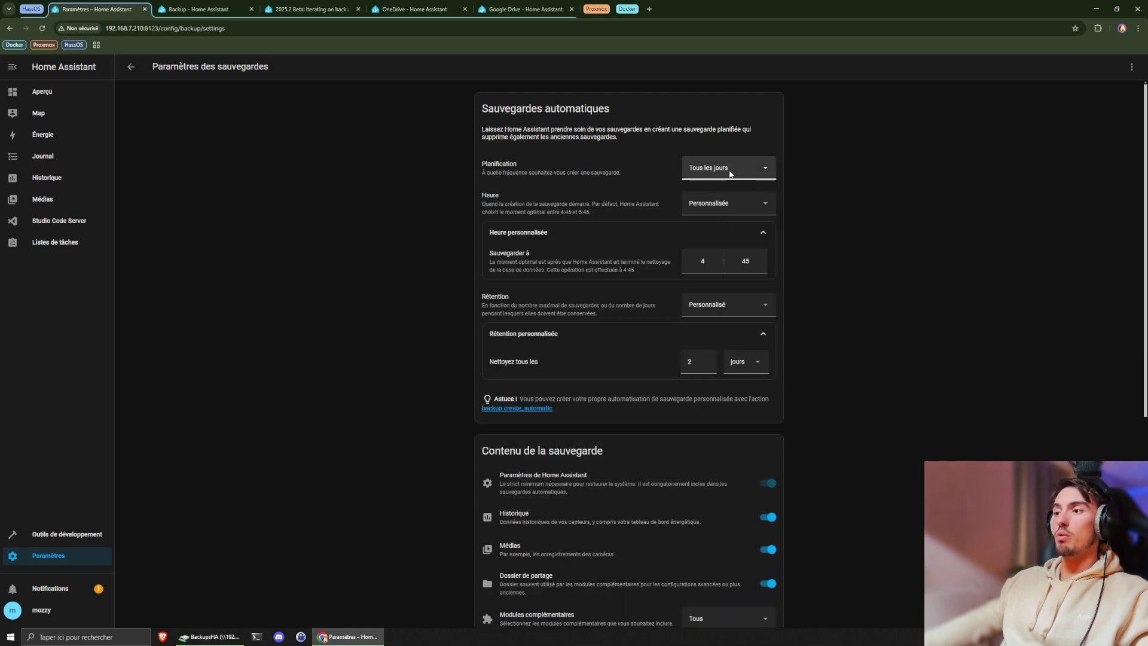
pyautogui.click(727, 168)
pyautogui.click(717, 245)
pyautogui.click(730, 246)
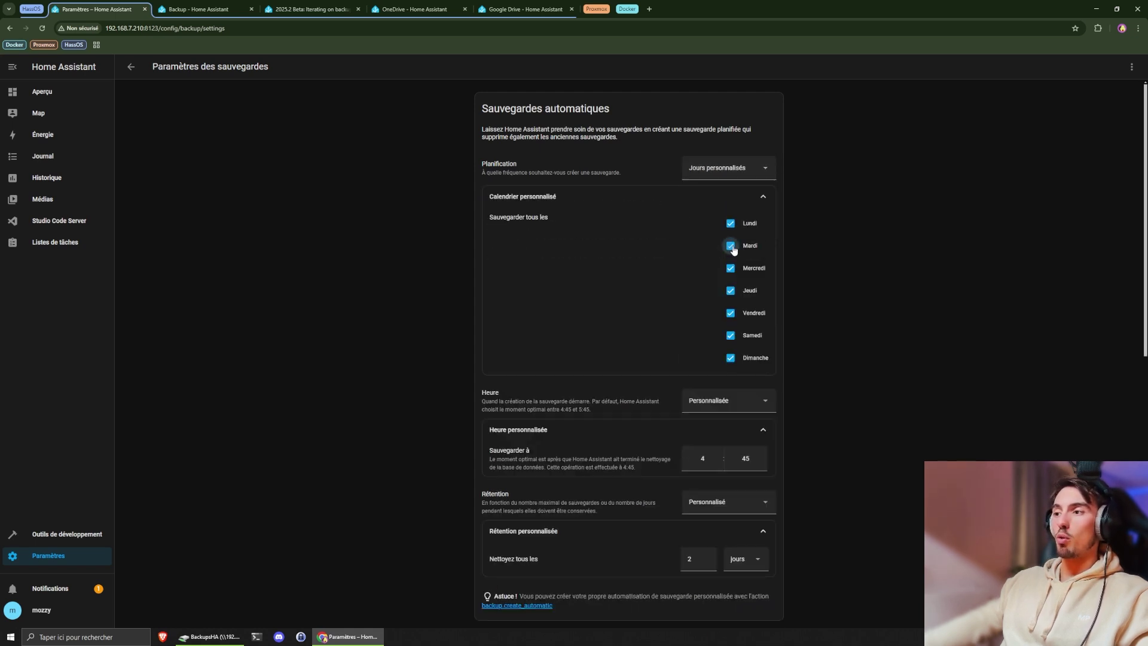
pyautogui.click(730, 268)
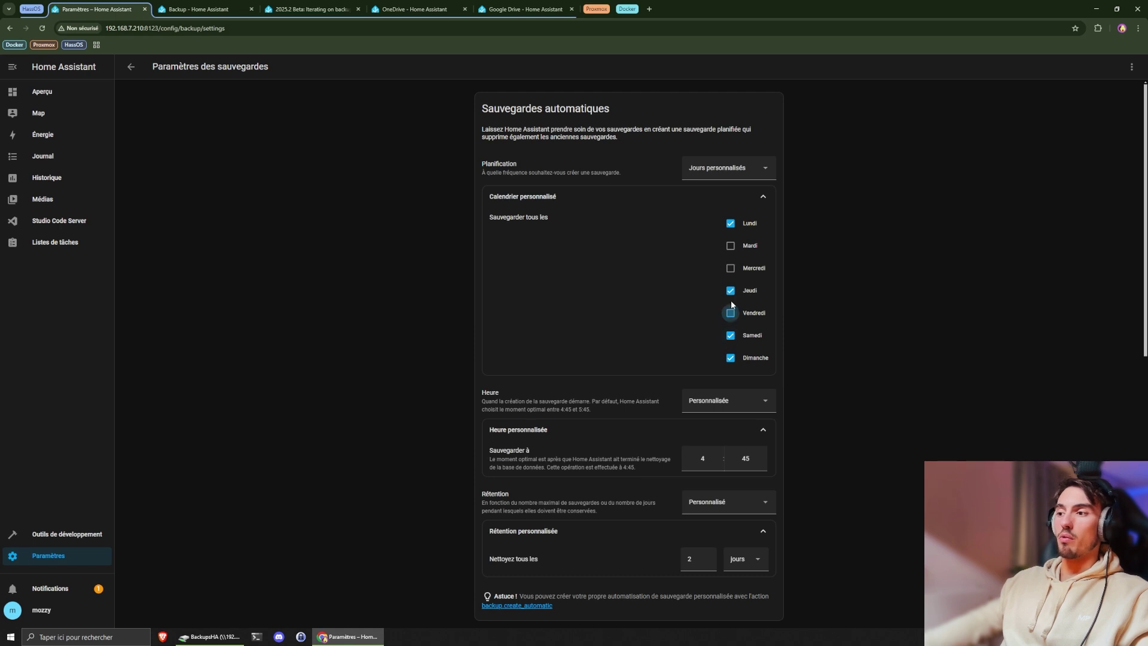
pyautogui.click(731, 293)
pyautogui.click(731, 246)
pyautogui.click(730, 268)
pyautogui.click(730, 290)
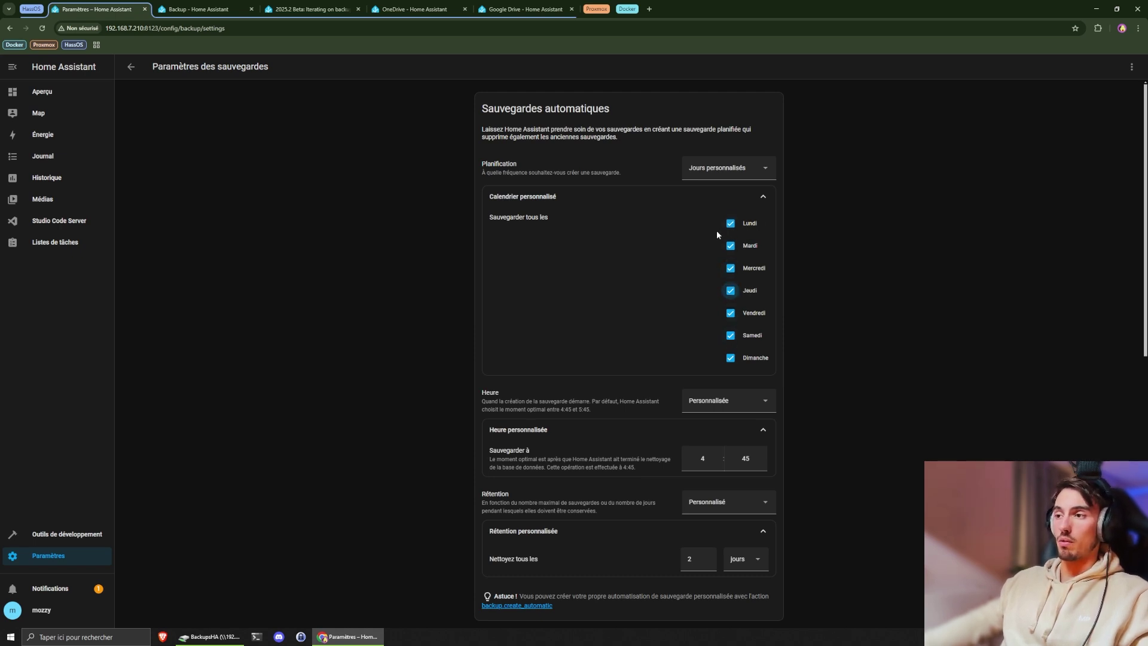
# - Schedule automatic backups every day at a custom time of 1:00
pyautogui.click(729, 168)
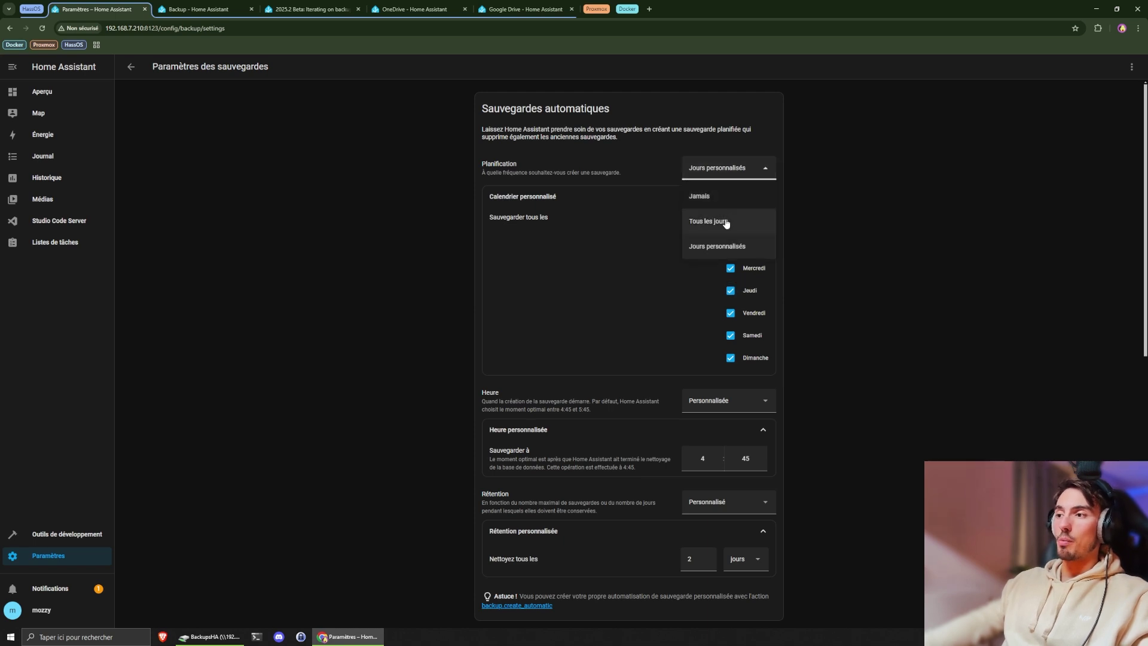
pyautogui.click(726, 223)
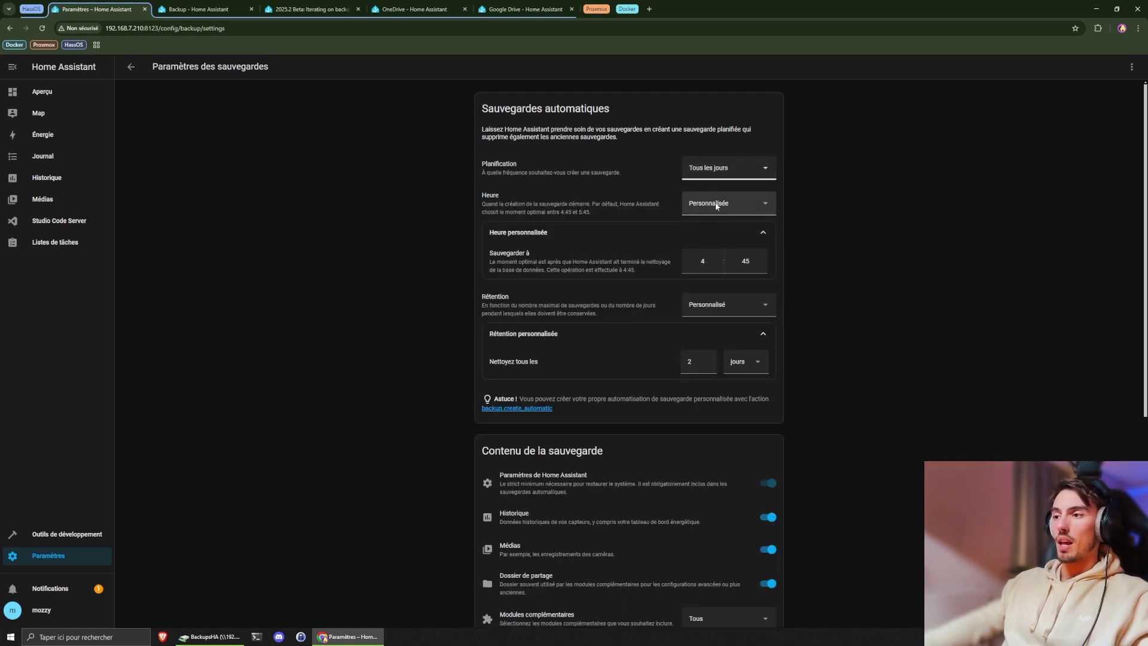
pyautogui.click(716, 204)
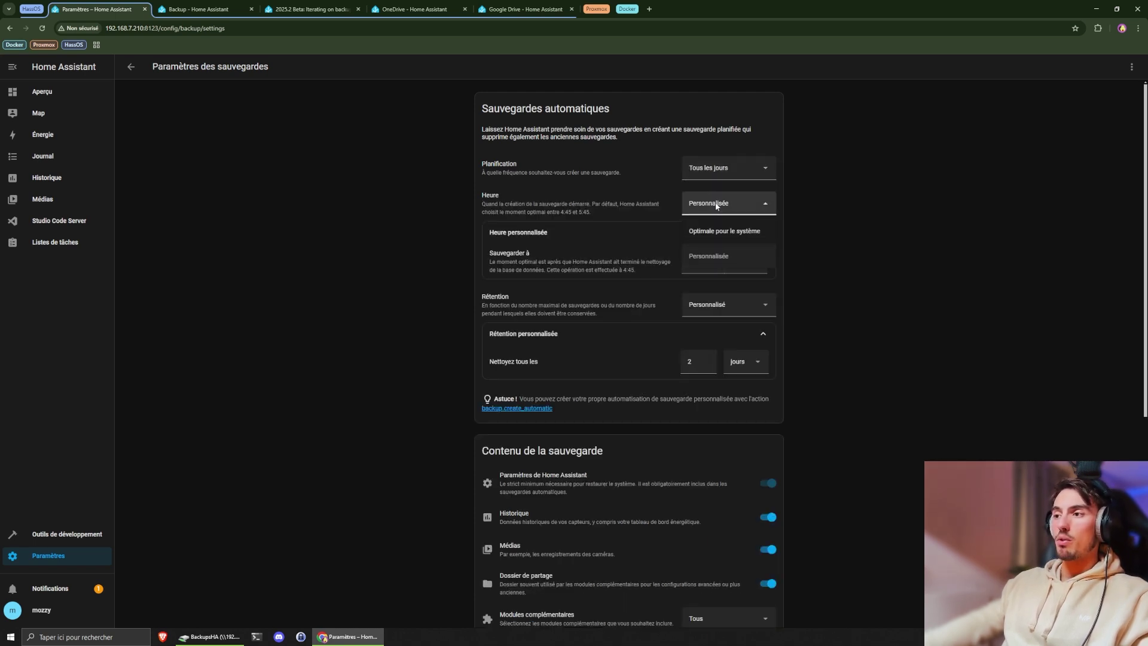
pyautogui.click(722, 258)
pyautogui.click(711, 262)
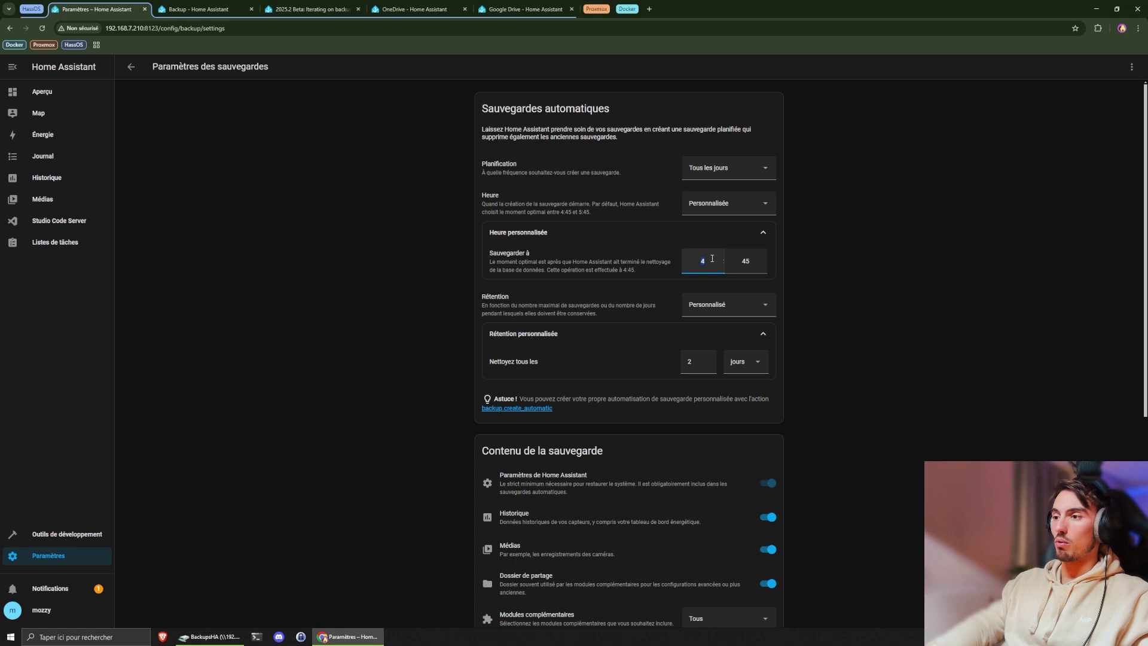
pyautogui.press('Tab')
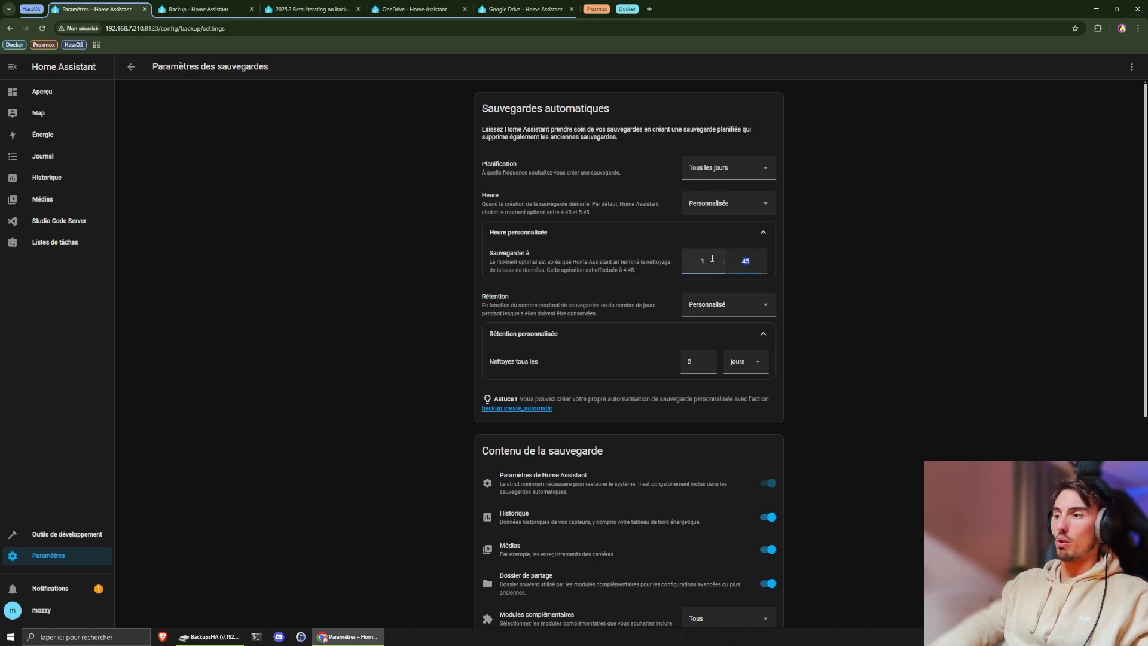
pyautogui.write('0')
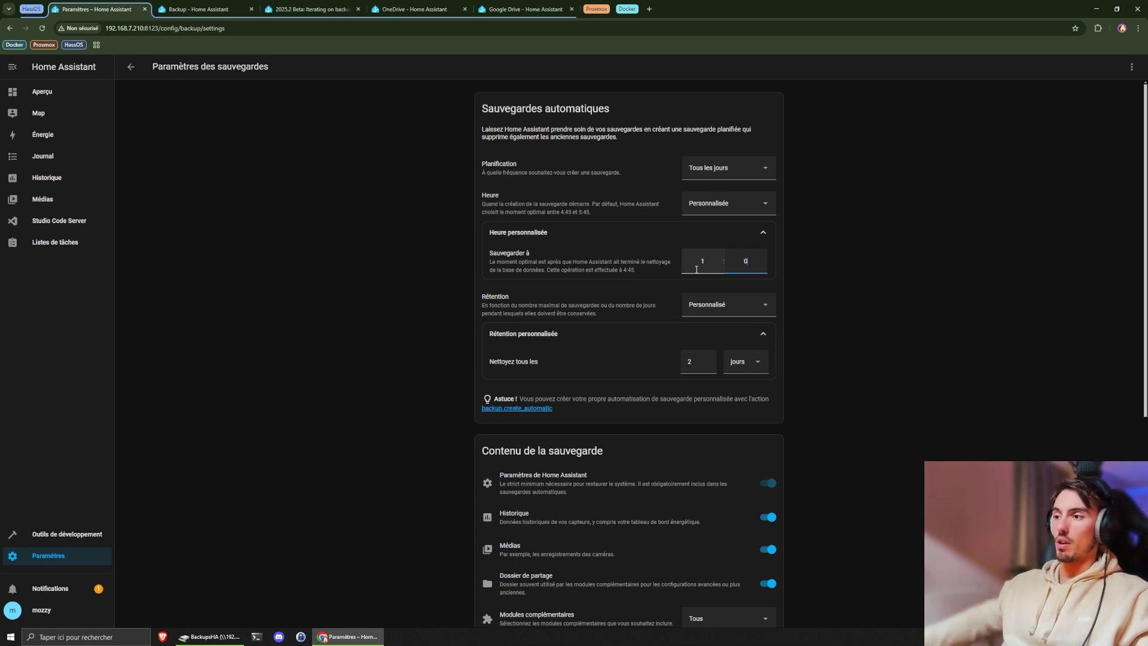
pyautogui.click(784, 290)
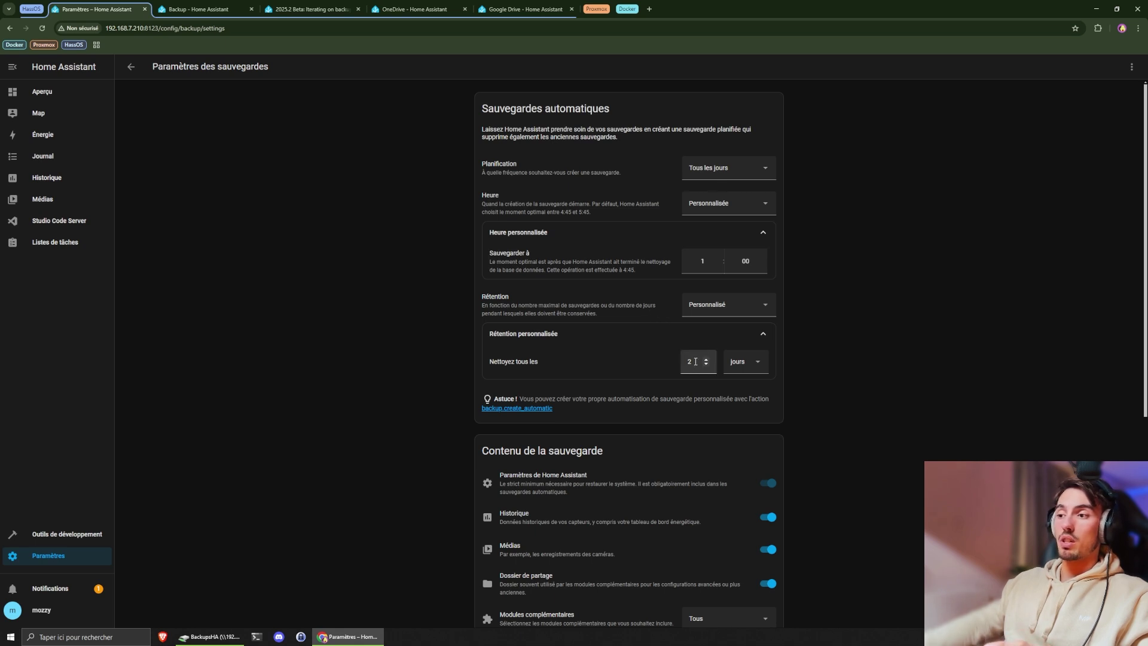
# - Switch the retention unit to backups and edit the retention count, trying 3 and 5
pyautogui.click(745, 360)
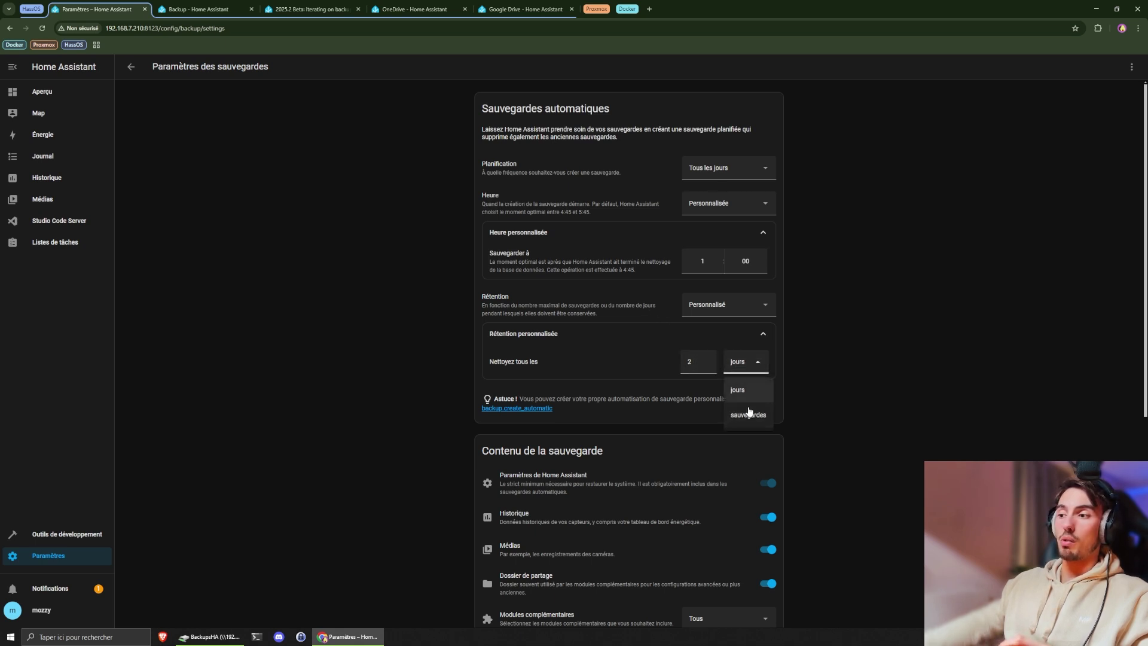
pyautogui.click(746, 414)
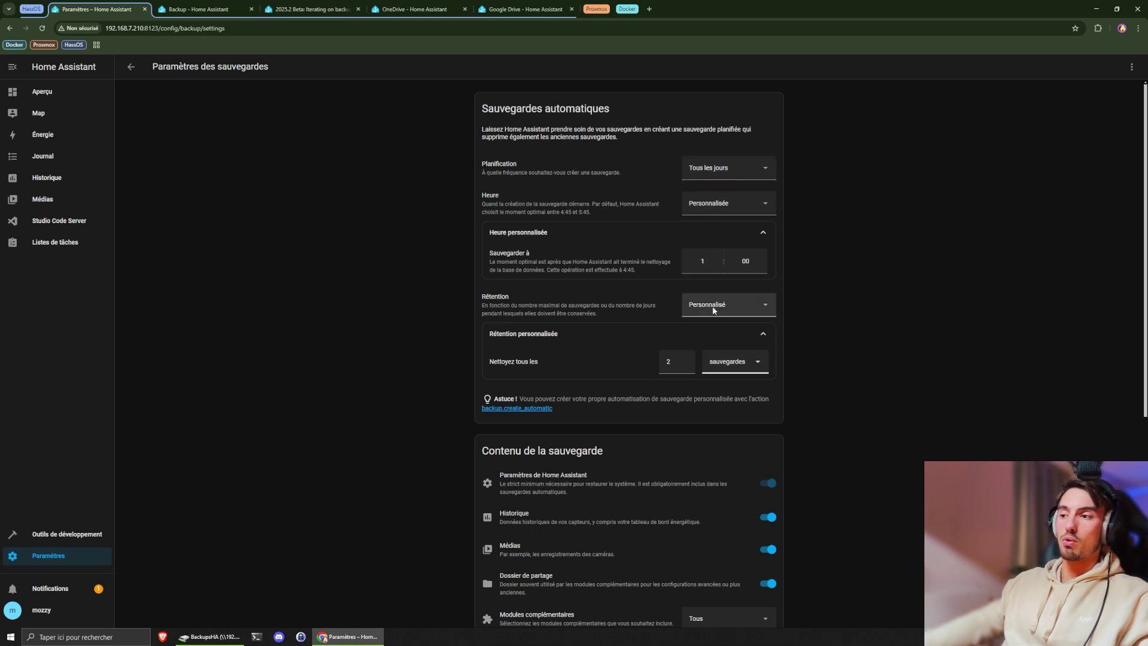
pyautogui.click(677, 363)
pyautogui.press('BackSpace')
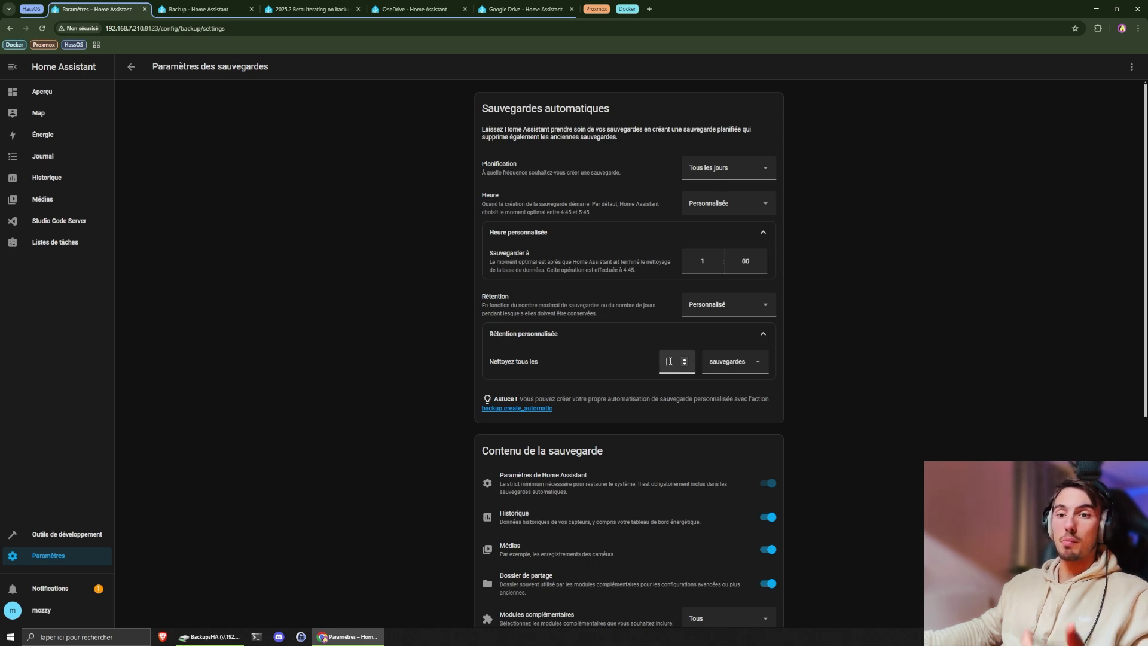
pyautogui.write('3')
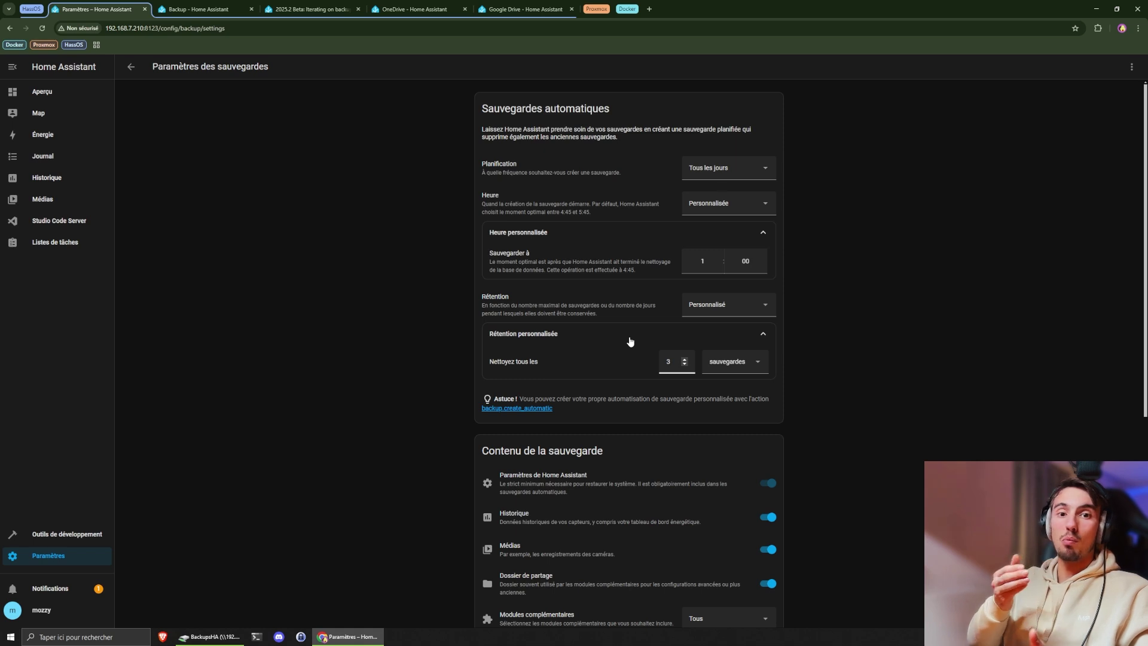
pyautogui.press('BackSpace')
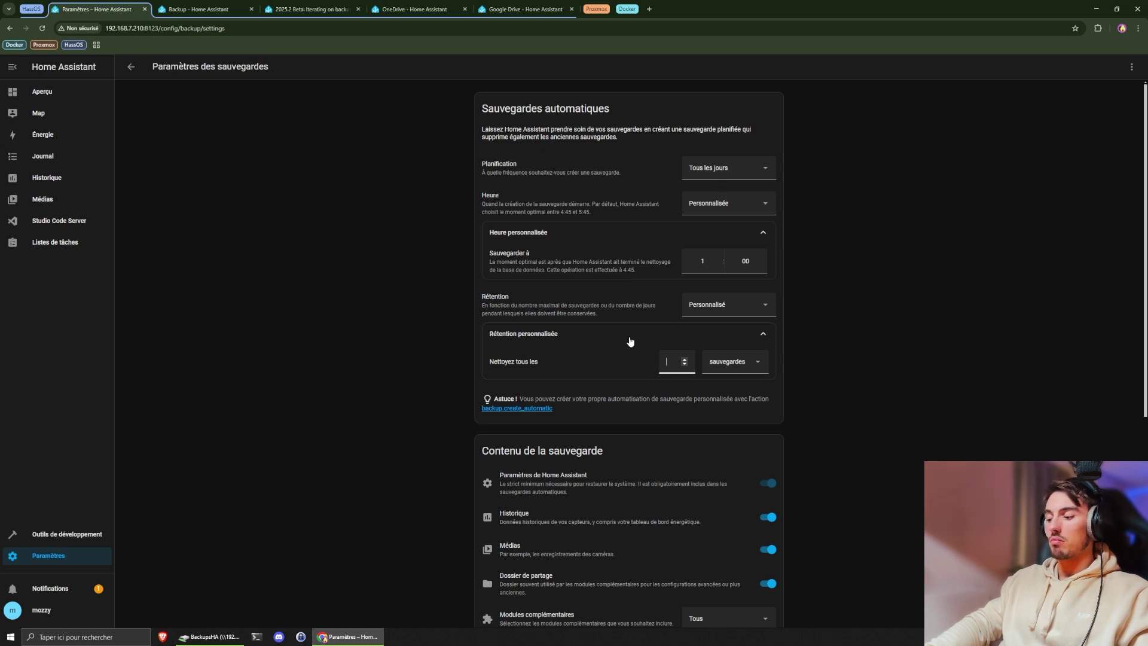
pyautogui.write('5')
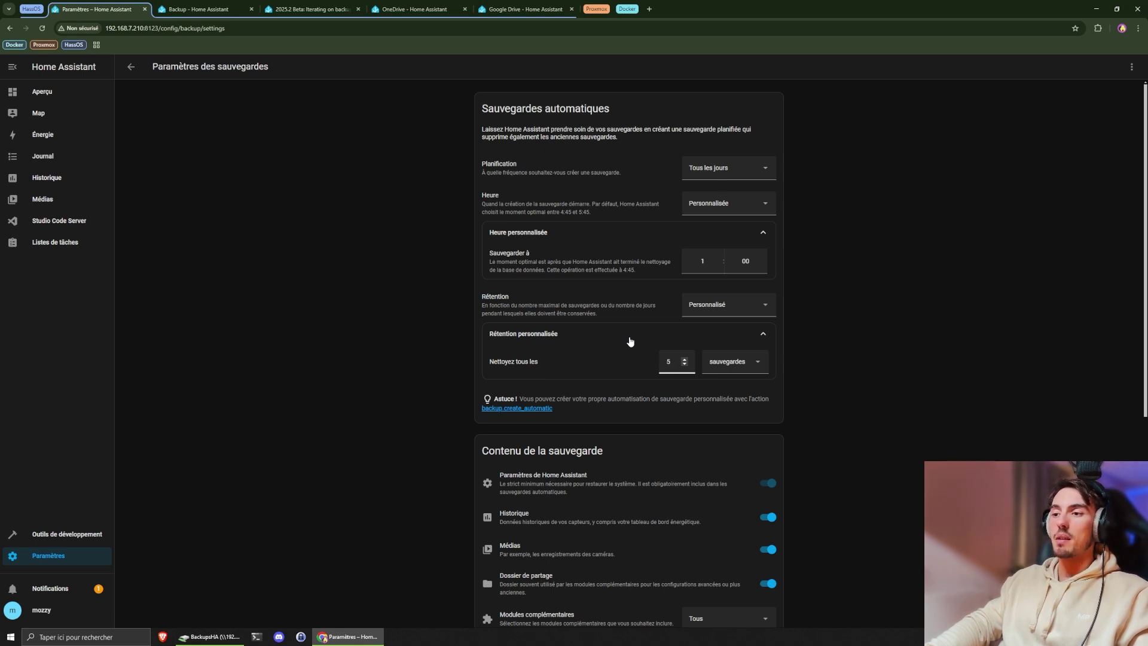
pyautogui.press('BackSpace')
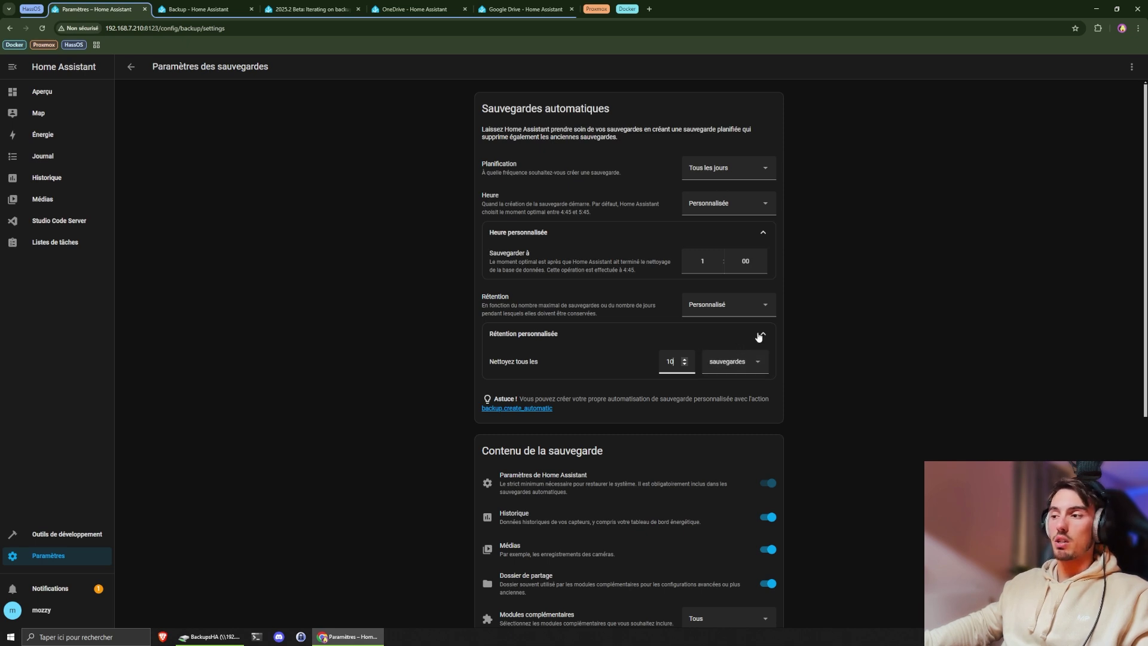
# - Commit the retention count of 10 backups
pyautogui.scroll(-3, 817, 336)
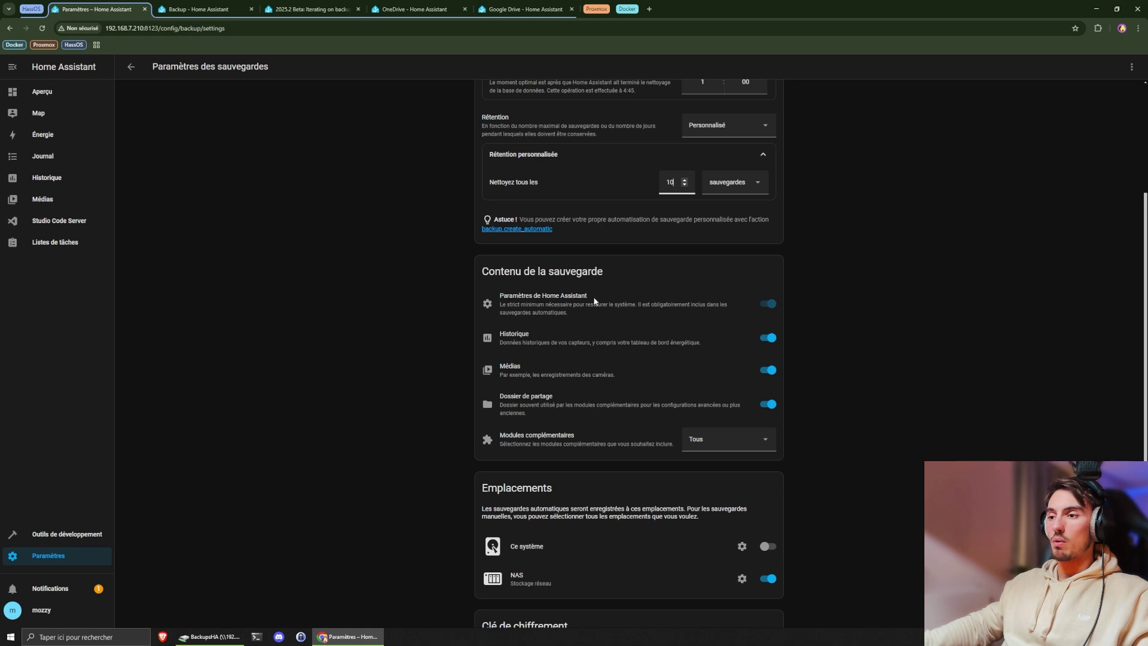
pyautogui.click(770, 307)
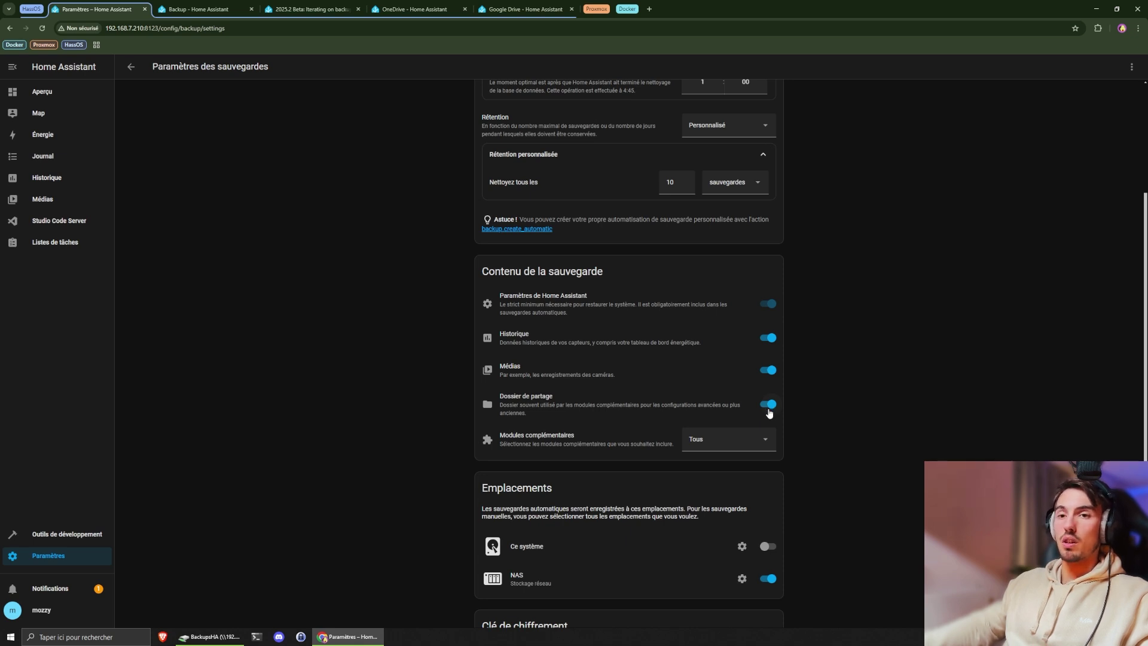
pyautogui.scroll(-2, 549, 426)
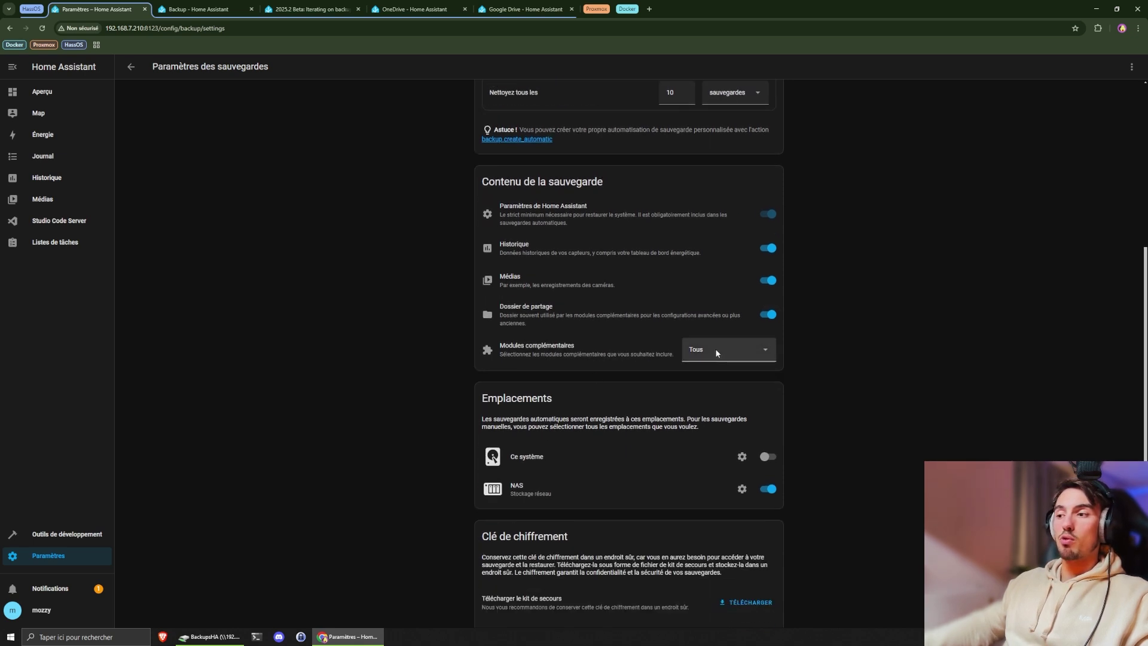
pyautogui.scroll(1, 733, 376)
# - Limit backed-up add-ons to a custom selection containing only UniFi Network Application
pyautogui.click(708, 399)
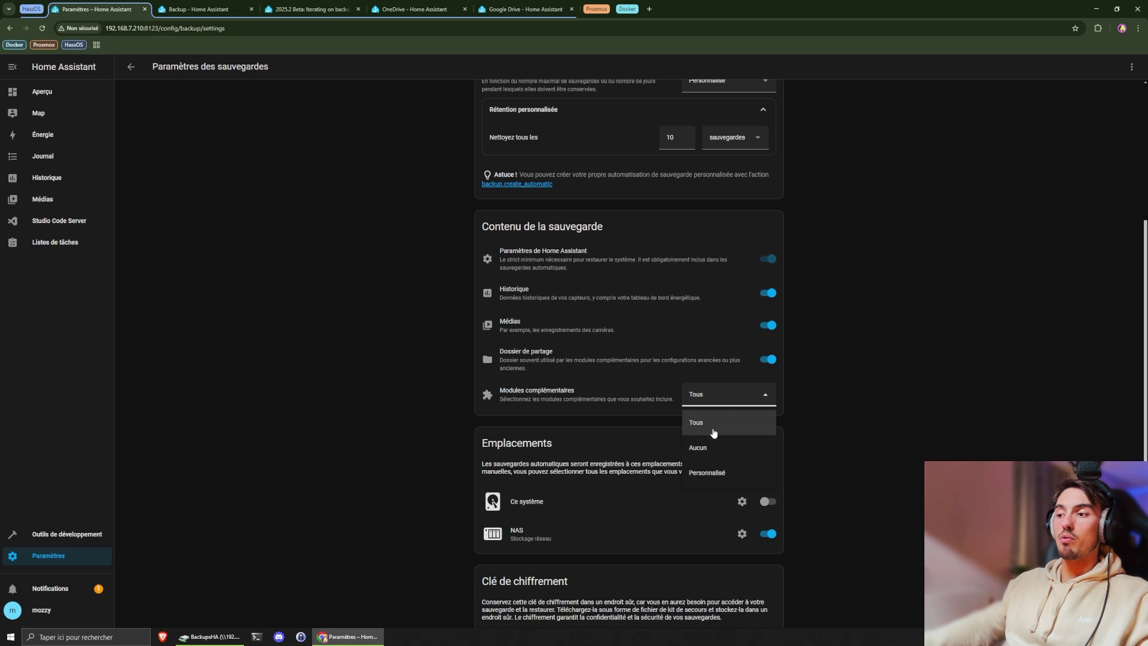
pyautogui.click(717, 471)
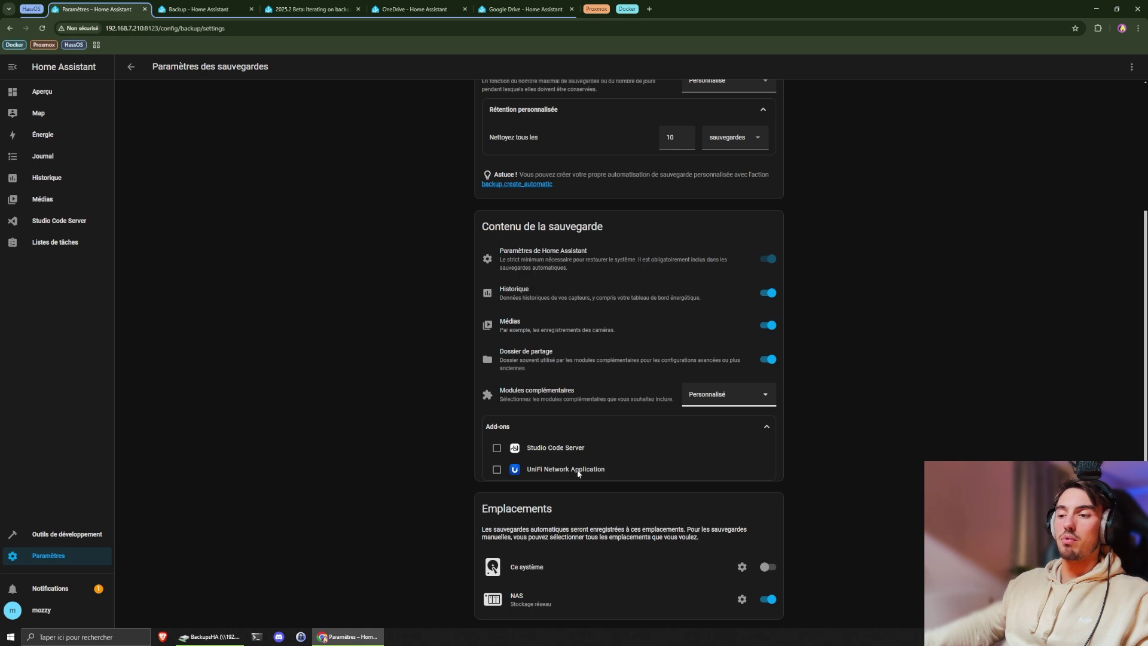
pyautogui.click(497, 448)
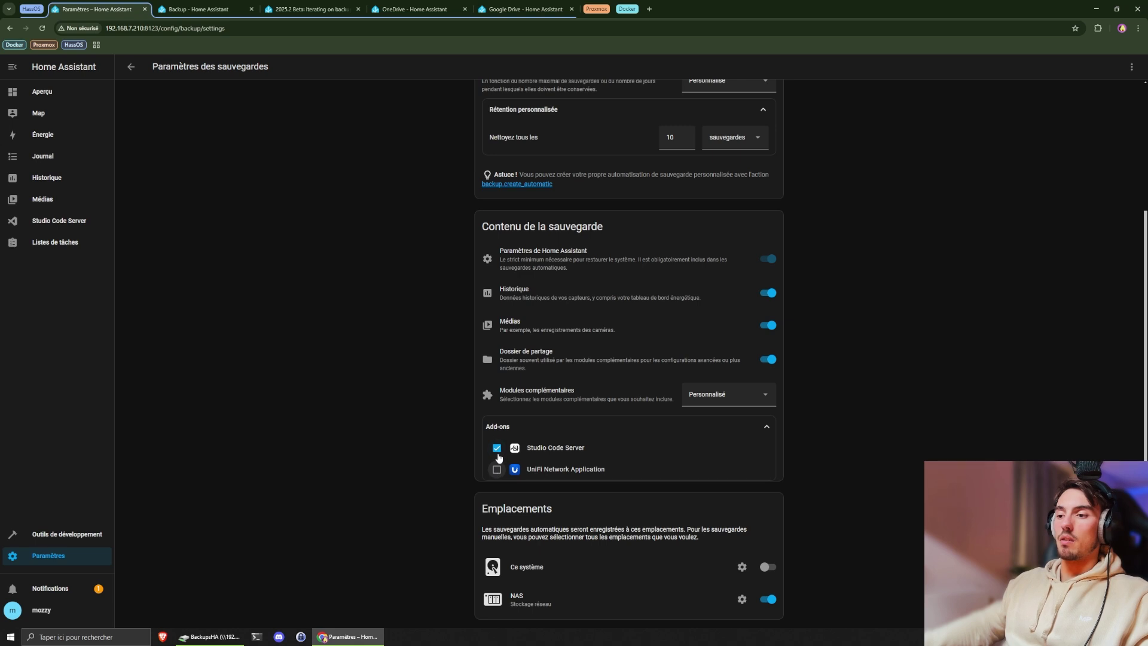
pyautogui.click(500, 450)
pyautogui.click(497, 470)
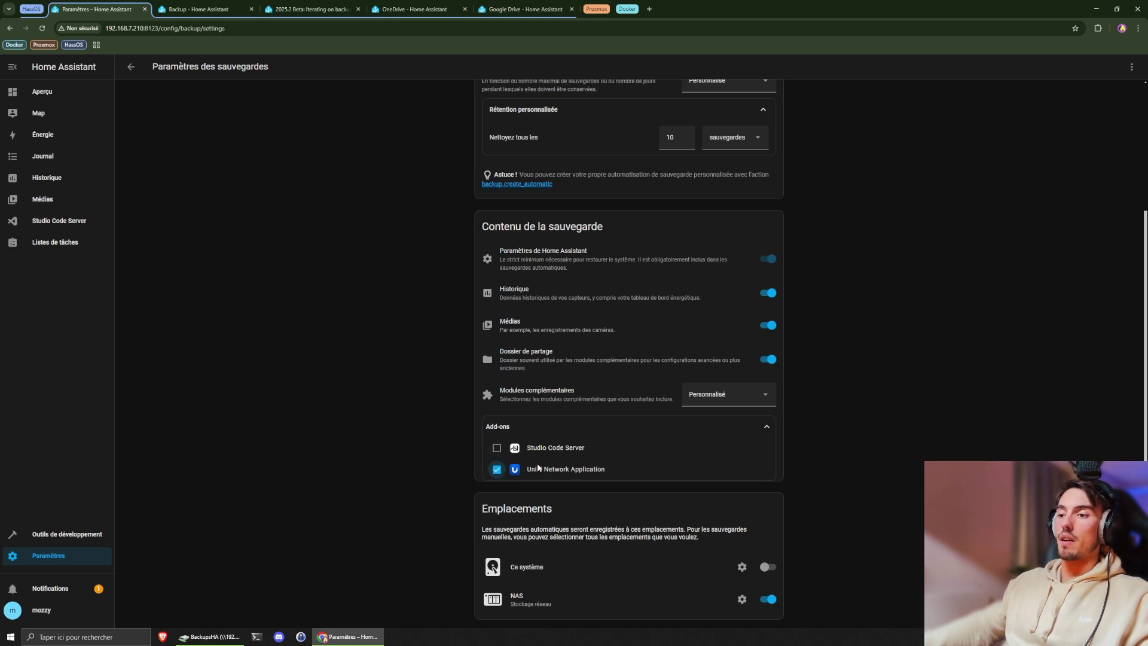
pyautogui.click(744, 429)
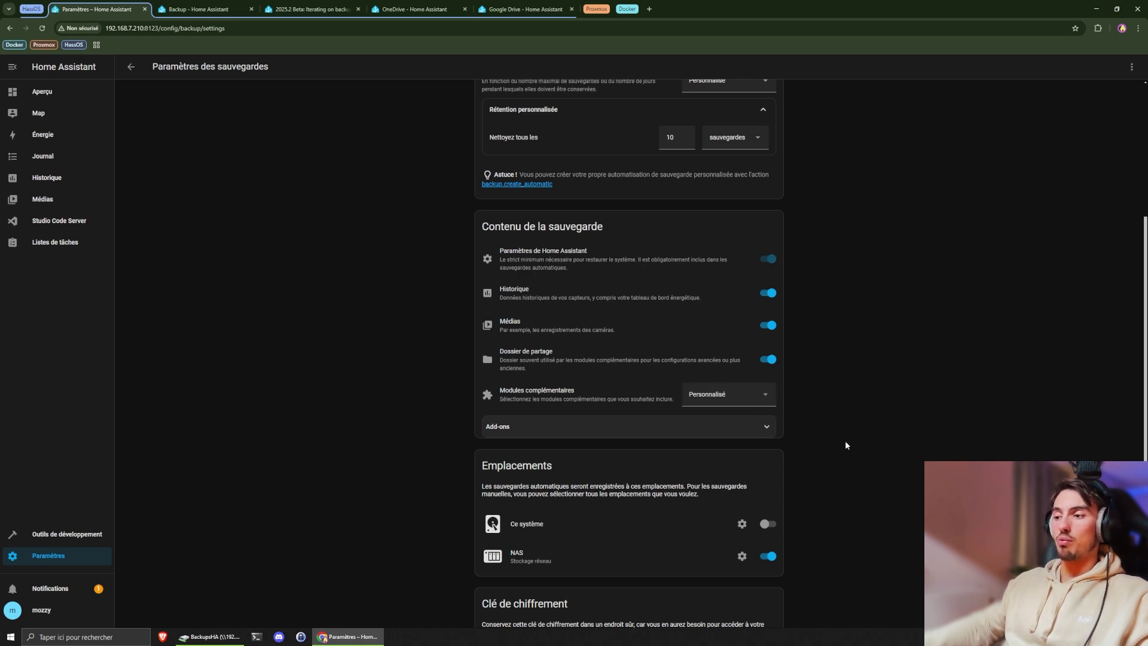
pyautogui.scroll(-2, 846, 446)
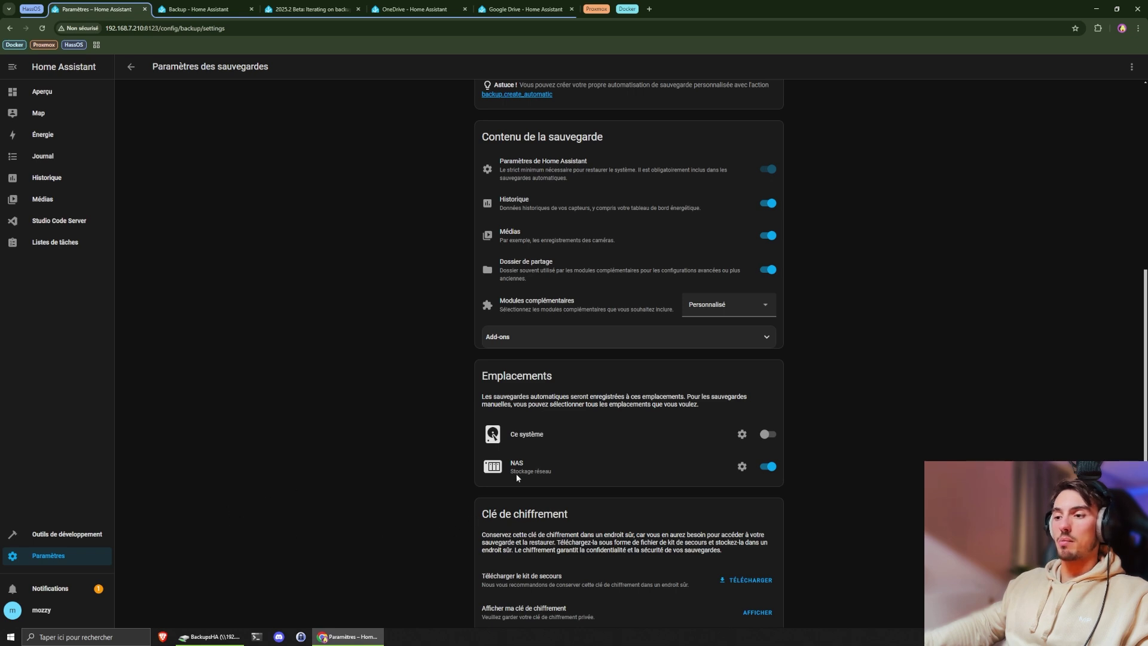
# - Keep the NAS location enabled and also save automatic backups on this system
pyautogui.click(769, 468)
pyautogui.click(768, 467)
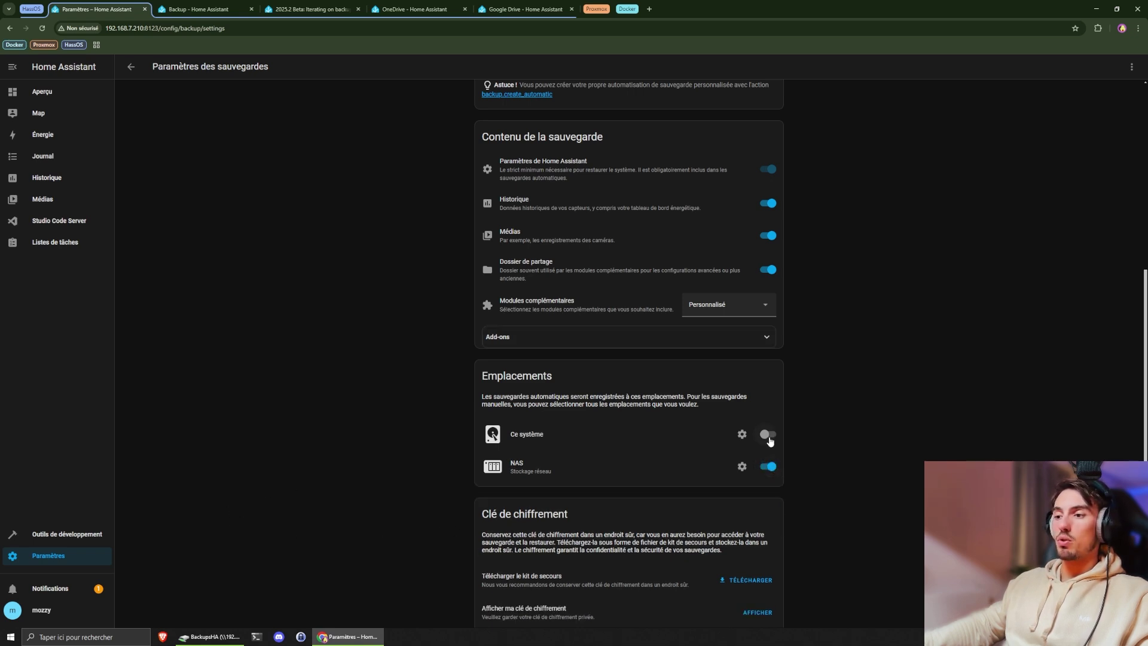
pyautogui.click(769, 437)
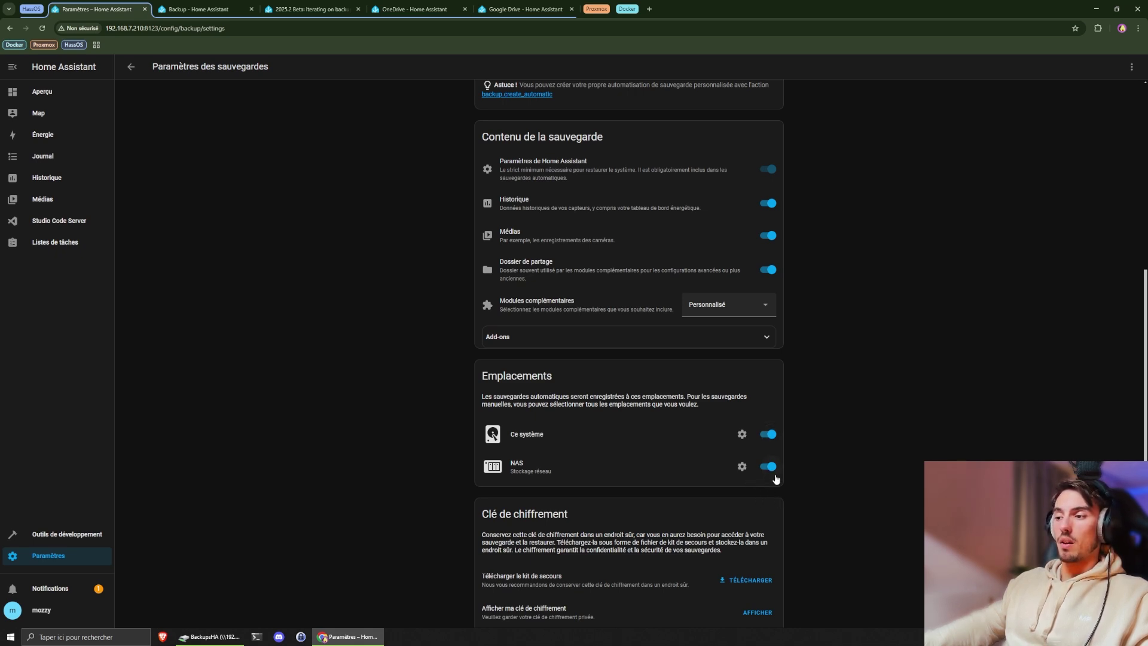
# - Disable encryption for backups stored on the NAS and return to the backup settings
pyautogui.click(742, 467)
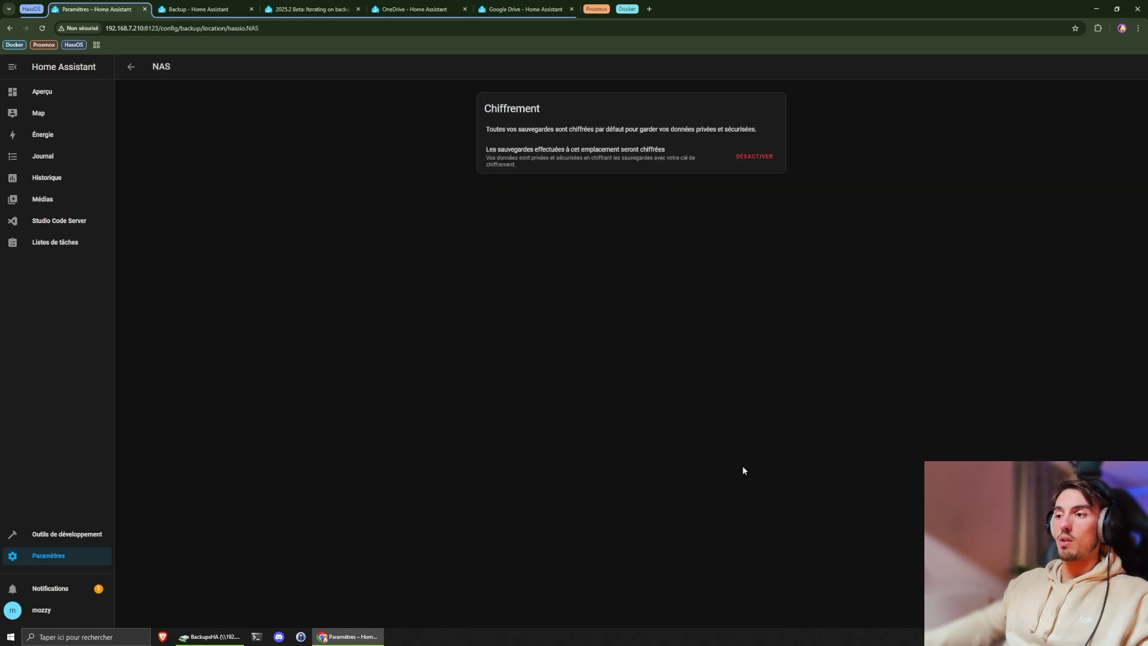
pyautogui.click(751, 157)
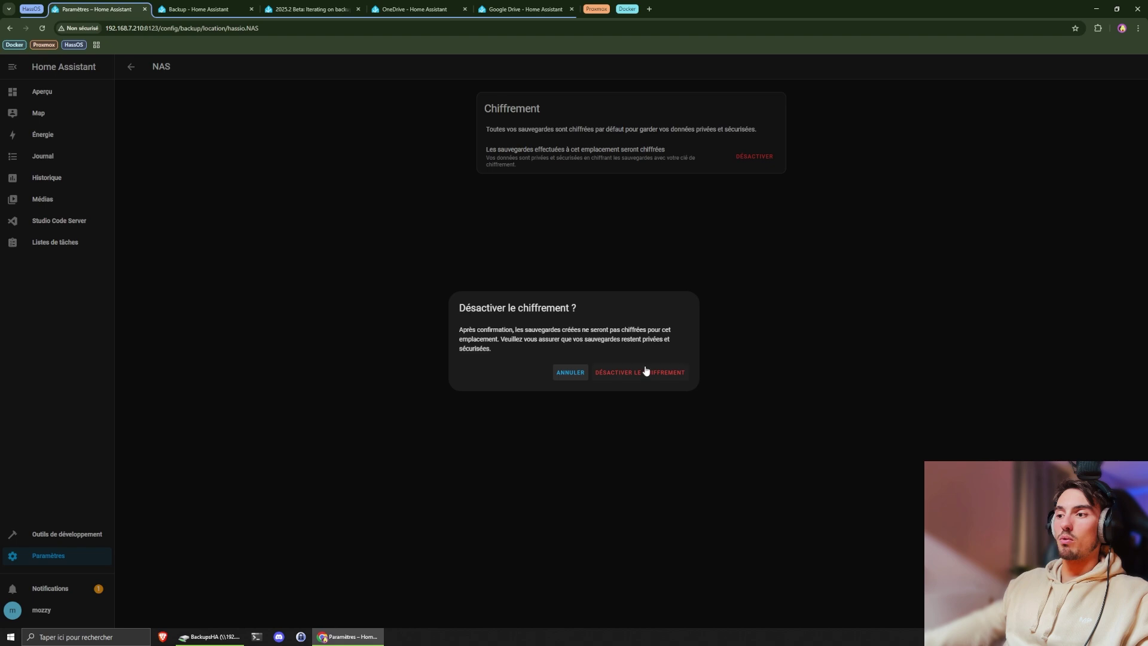
pyautogui.click(648, 372)
pyautogui.click(131, 66)
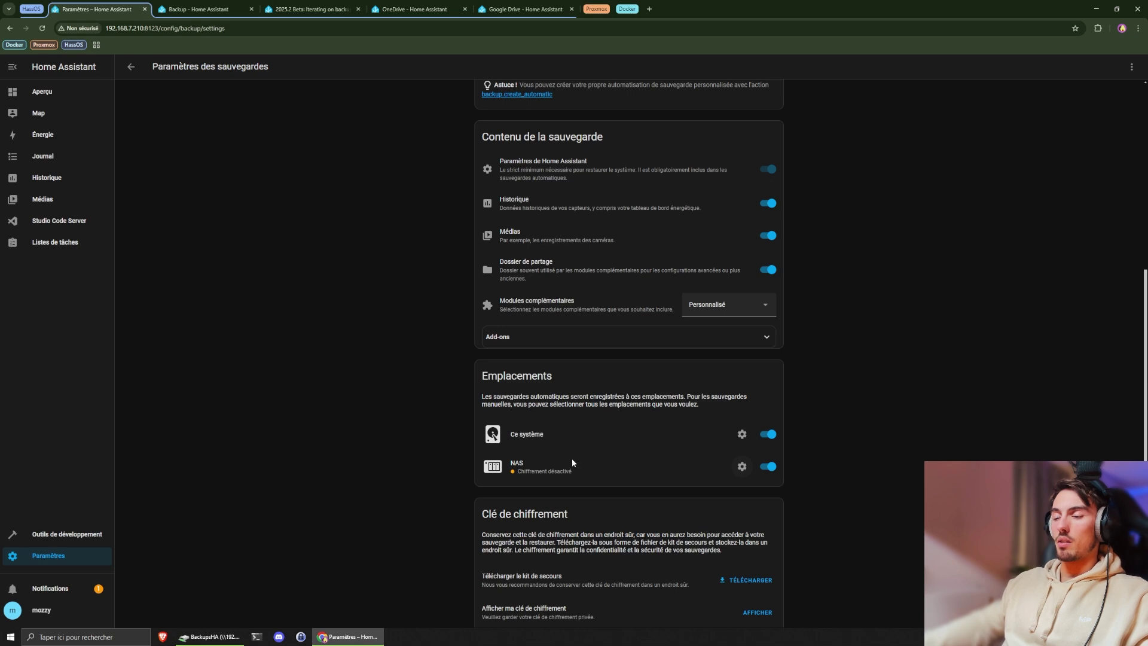
pyautogui.scroll(-1, 691, 489)
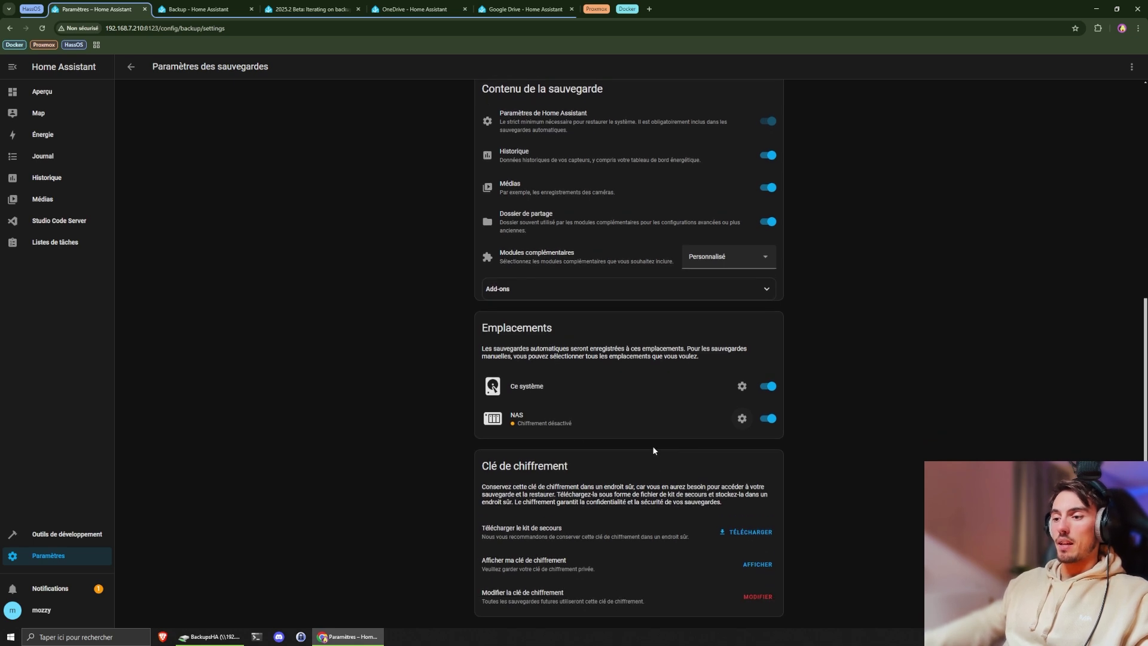
# - Reveal the backup encryption key, select its text, and close the key window
pyautogui.click(756, 565)
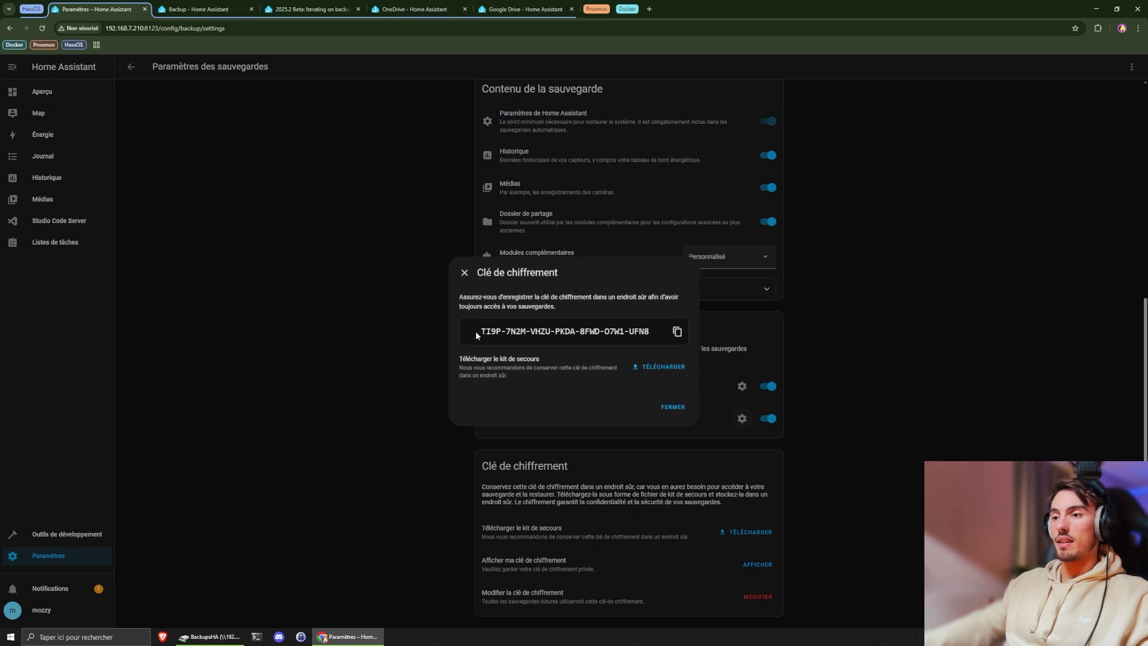
pyautogui.moveTo(475, 331); pyautogui.dragTo(649, 329)
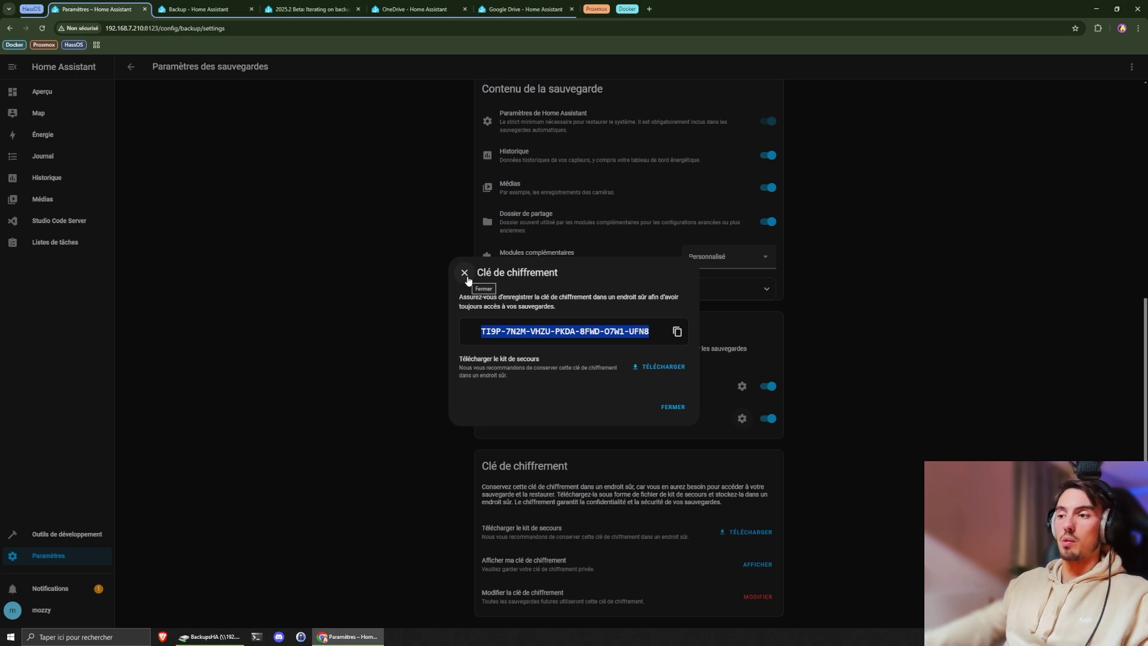
pyautogui.click(464, 274)
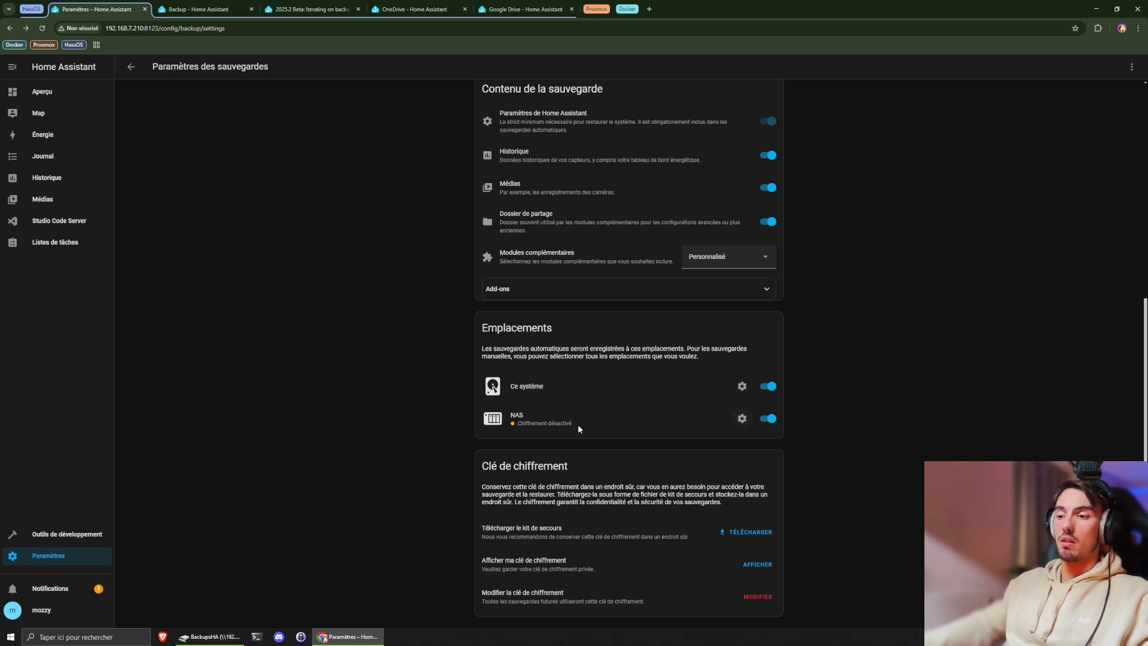
# - Check the NAS location's encryption status, then bring up the Backup integration documentation
pyautogui.click(742, 422)
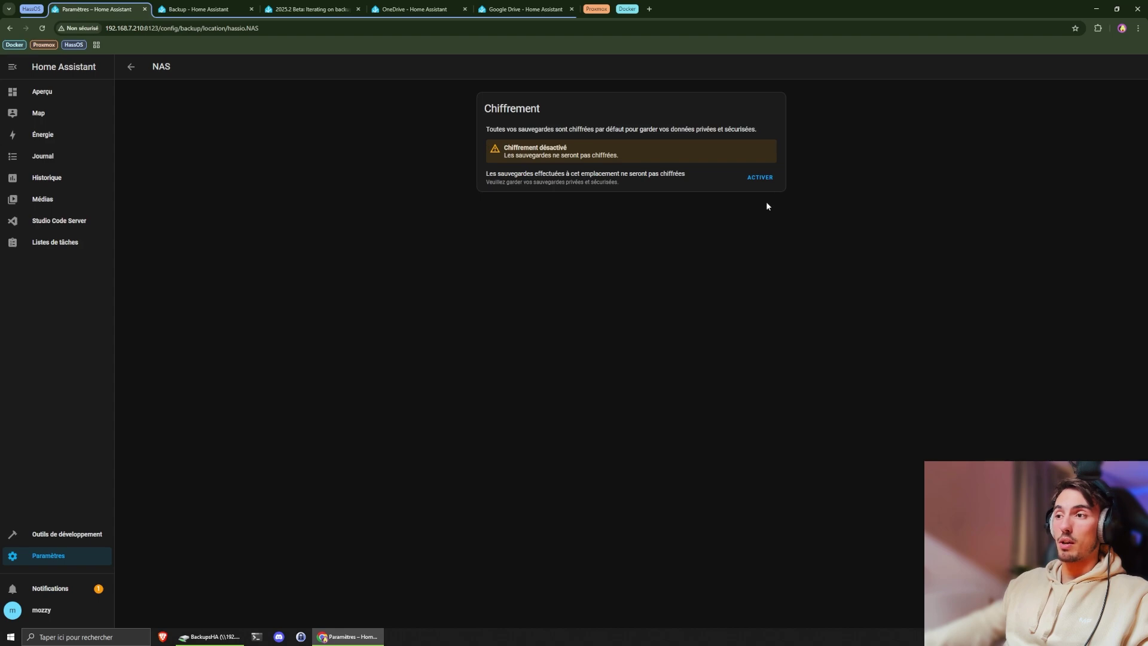
pyautogui.click(131, 66)
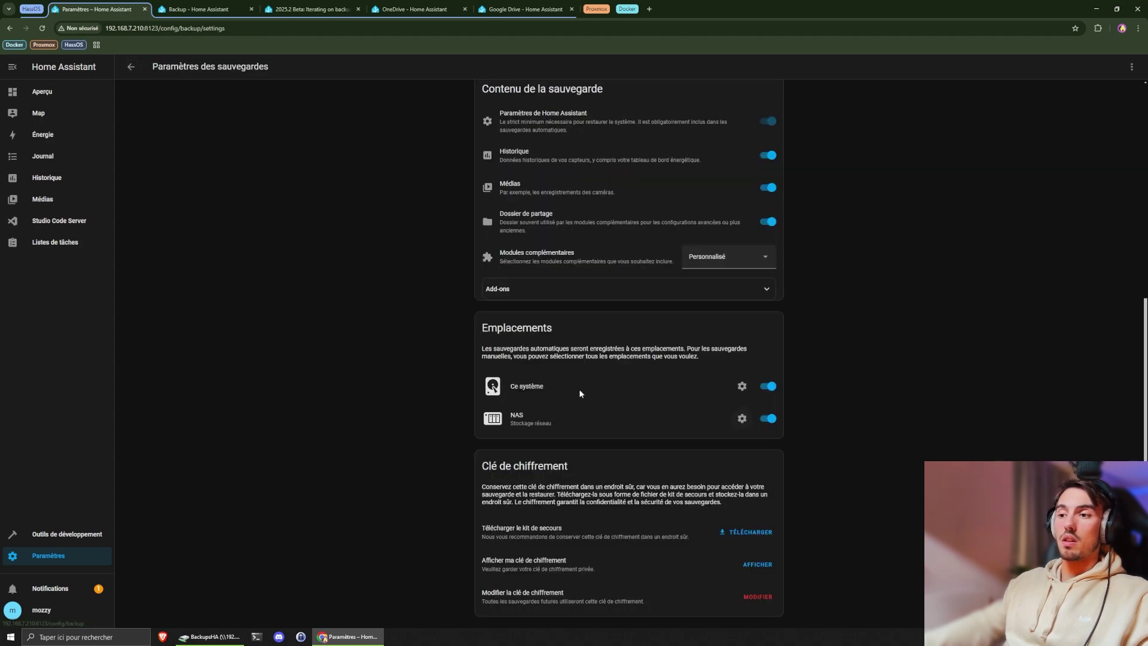
pyautogui.scroll(6, 677, 475)
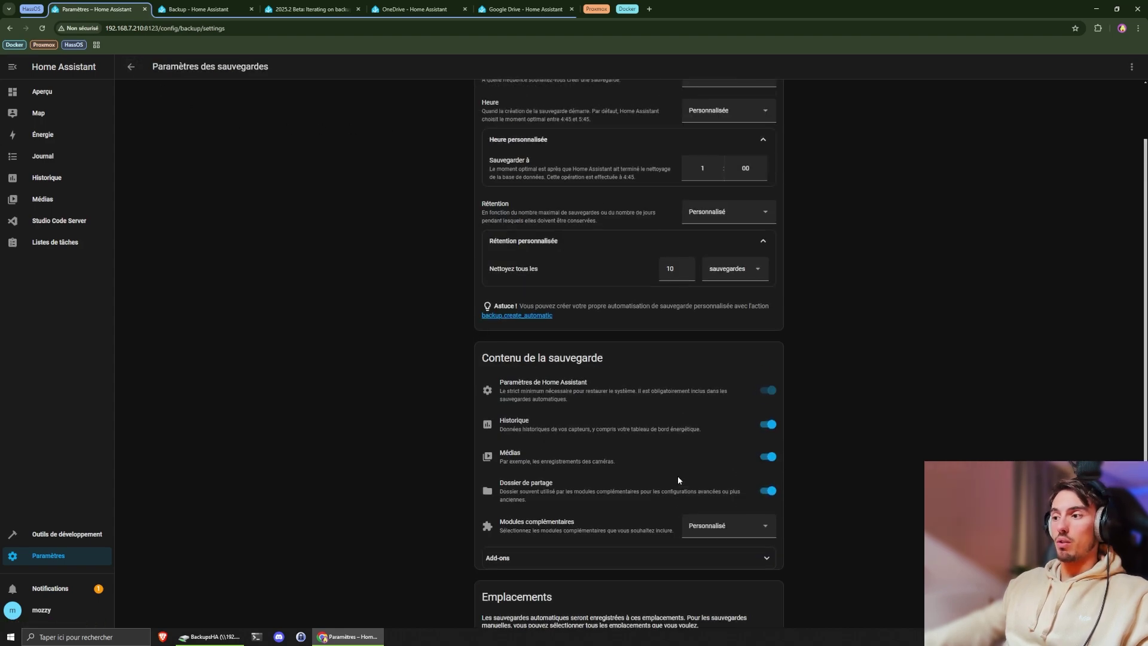
pyautogui.scroll(-6, 758, 449)
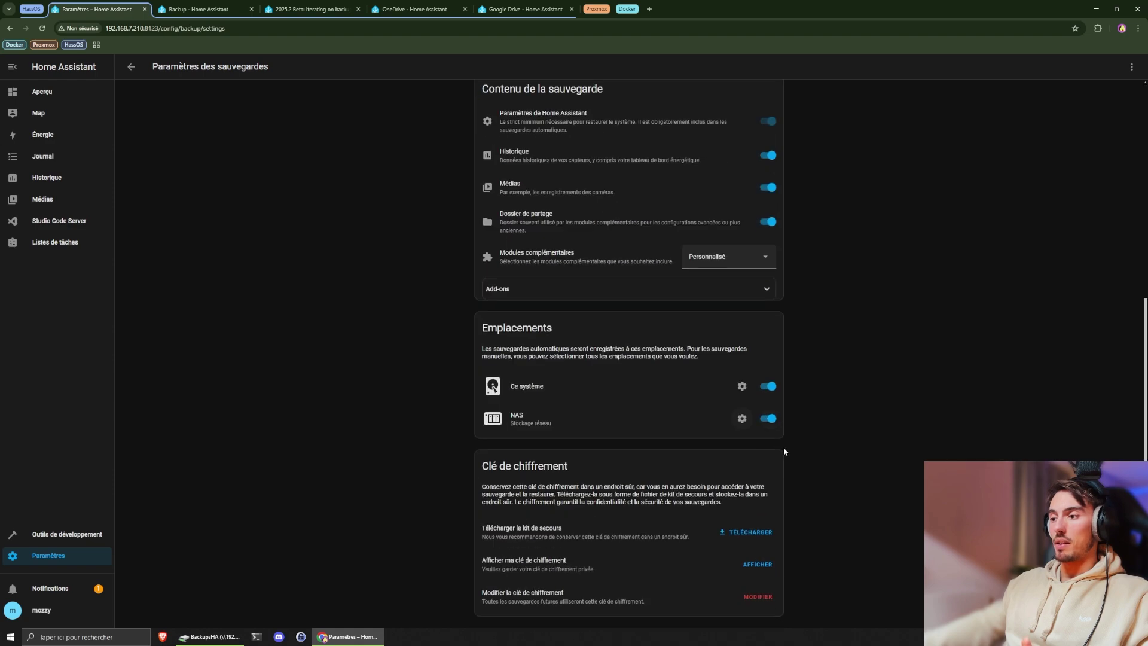
pyautogui.scroll(6, 767, 489)
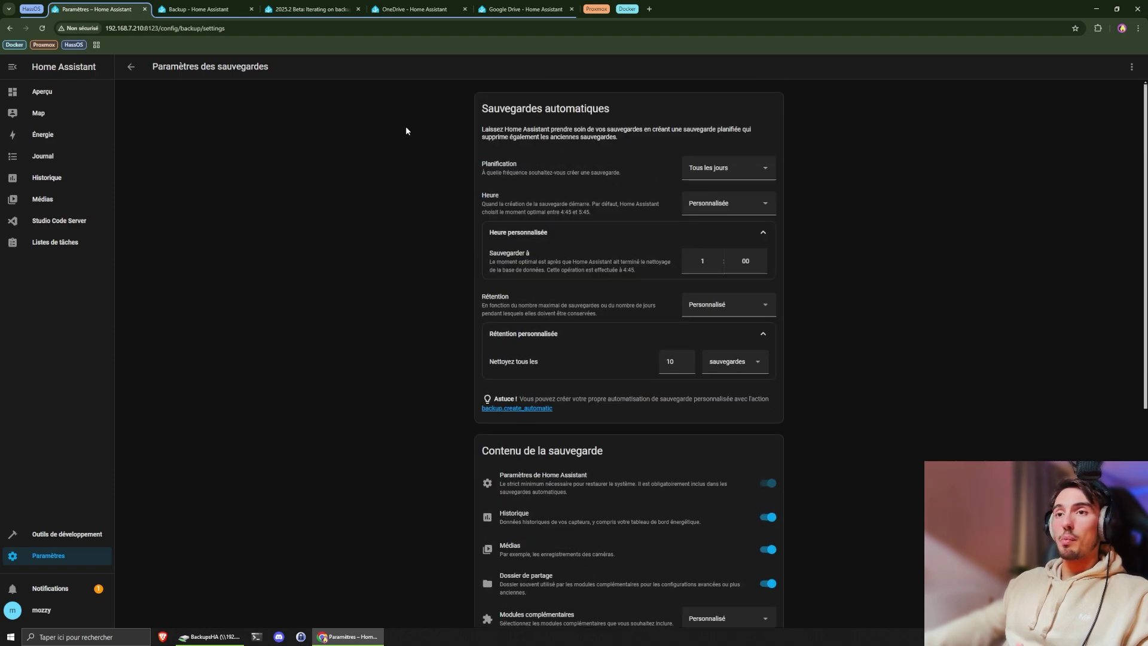
pyautogui.click(190, 9)
# - Skim the Backup docs intro, then open the Backup automation from Automations & scenes
pyautogui.scroll(1, 473, 223)
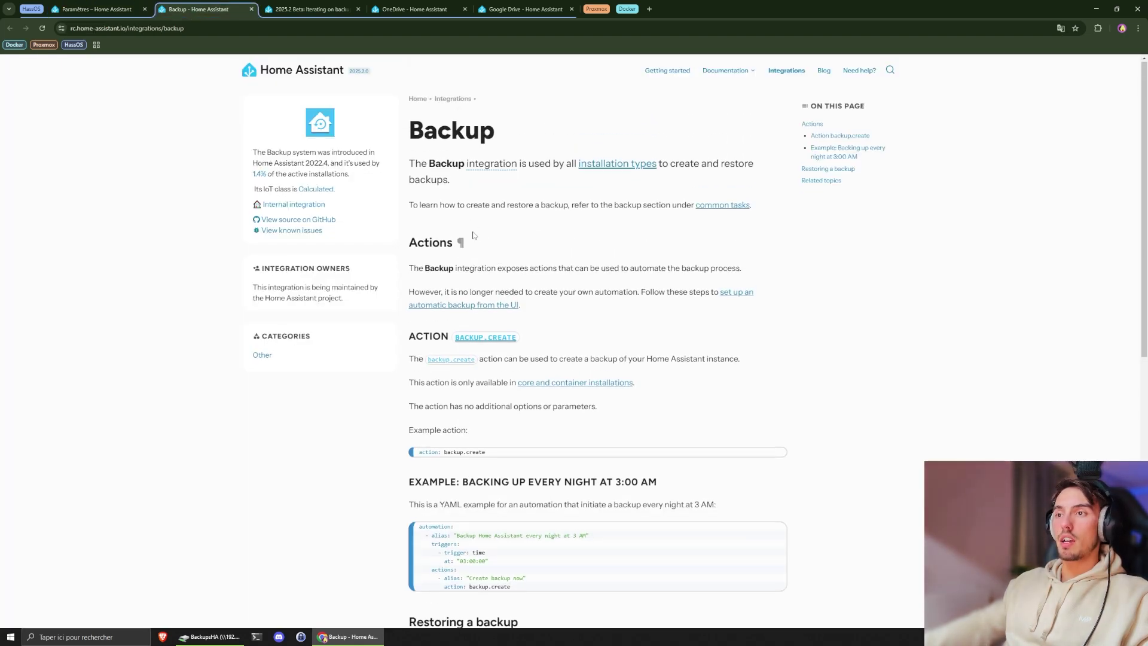
pyautogui.moveTo(409, 133); pyautogui.dragTo(506, 179)
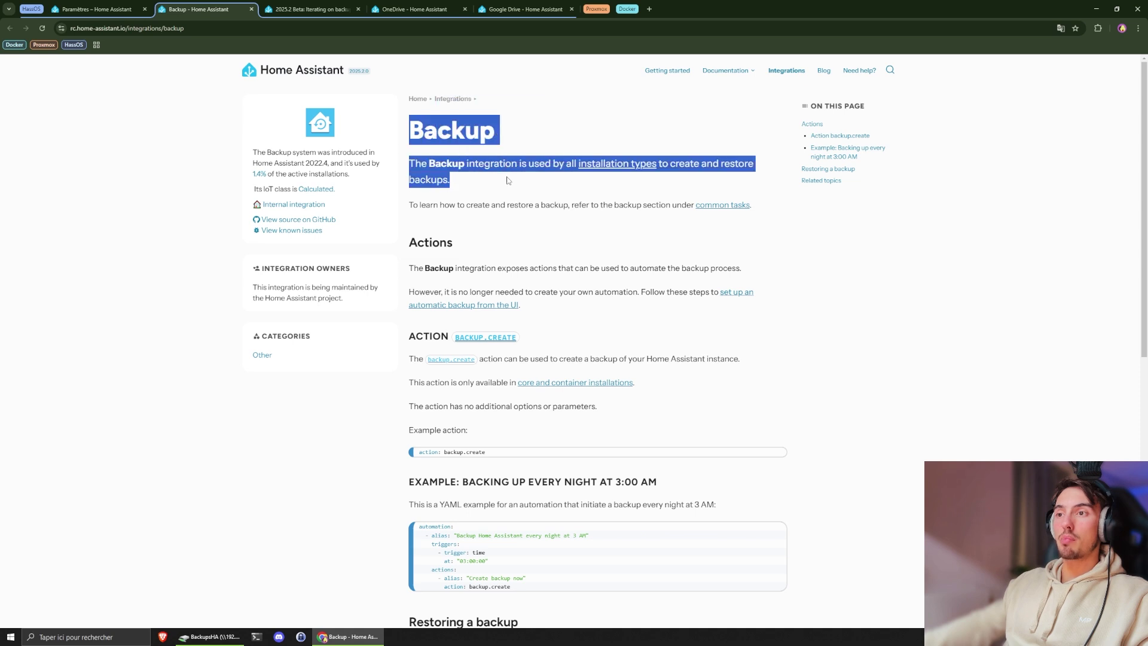
pyautogui.click(507, 180)
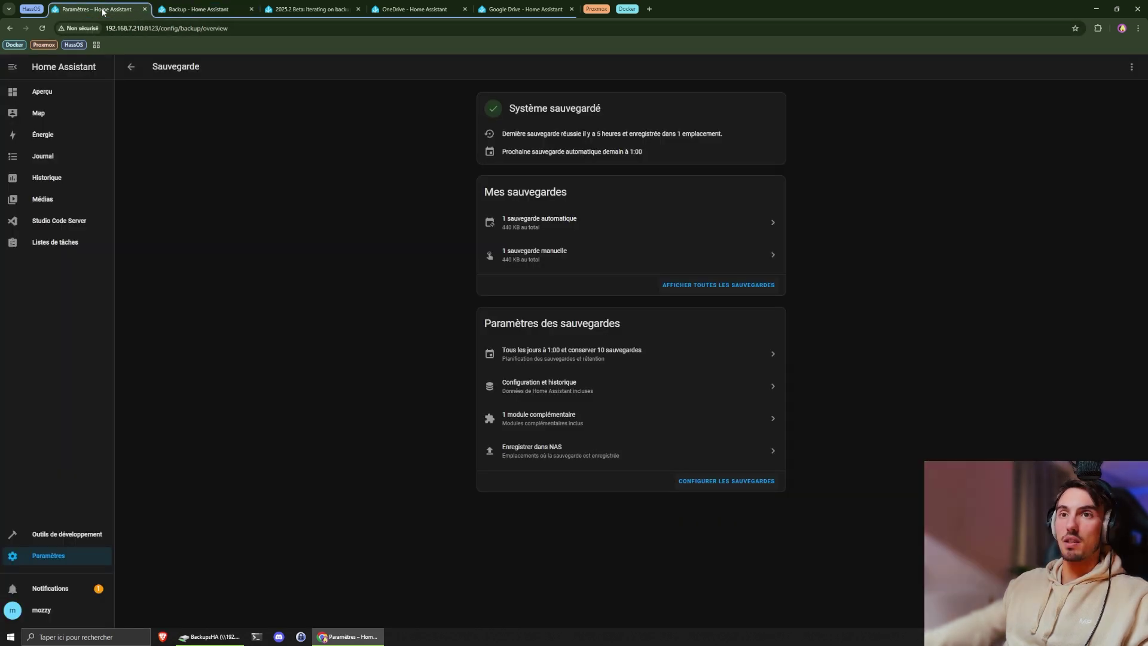
pyautogui.hotkey('ctrl', 'shift', 'Tab')
pyautogui.click(90, 557)
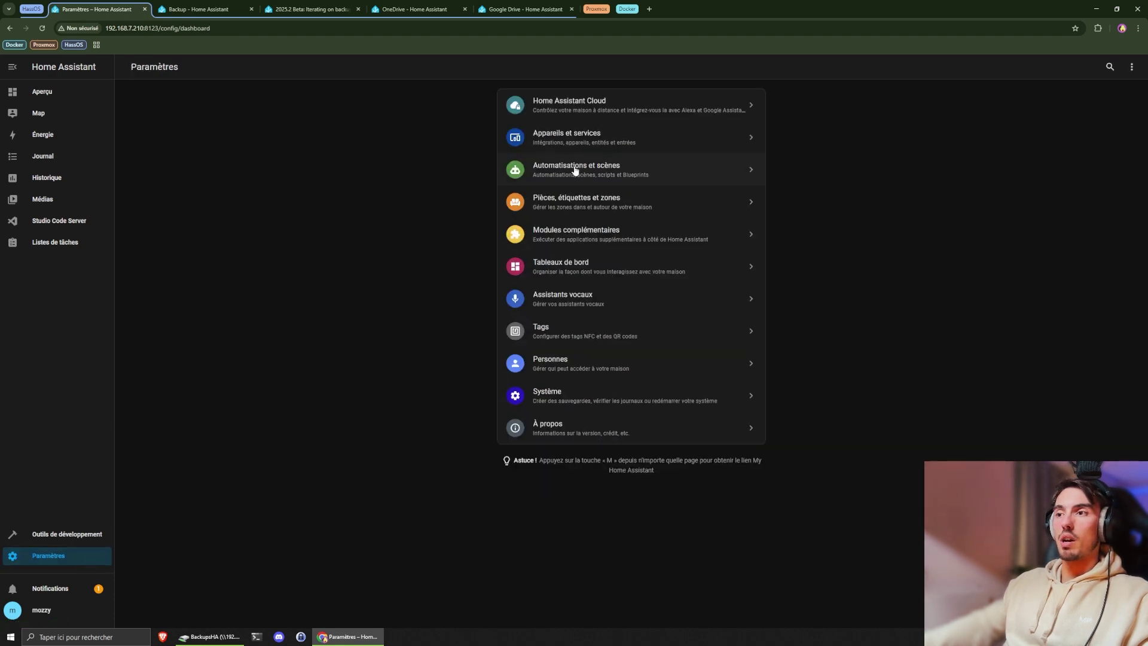
pyautogui.click(571, 170)
pyautogui.click(232, 174)
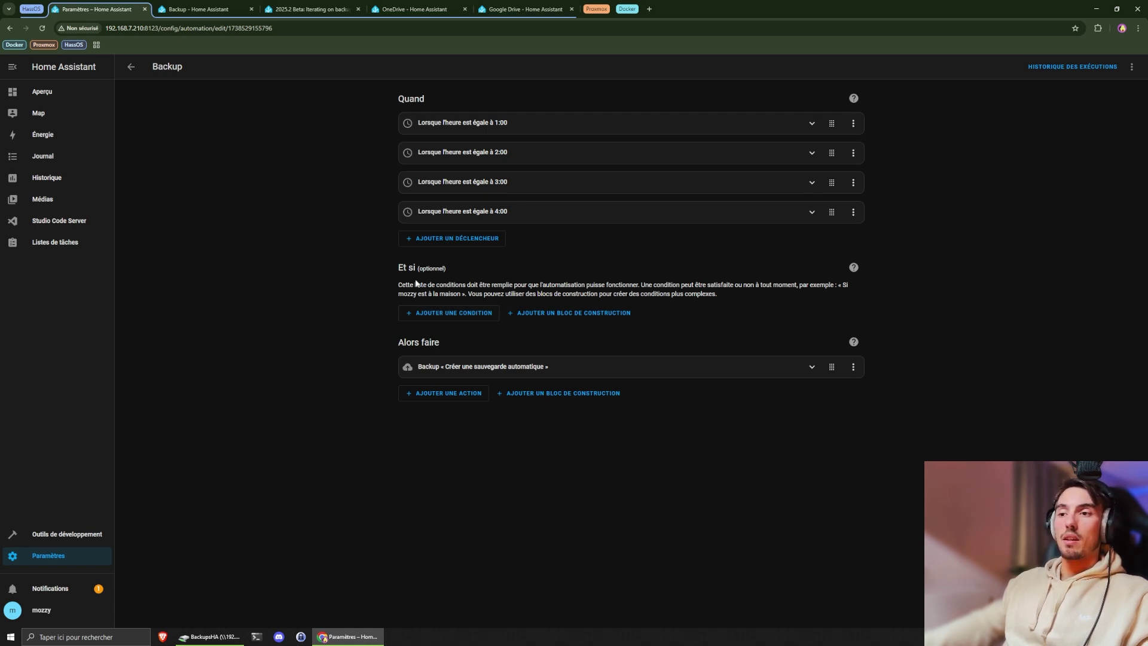
# - Read the Backup automation's backup action description, opening and closing the add-action list without changes
pyautogui.moveTo(396, 264); pyautogui.dragTo(460, 293)
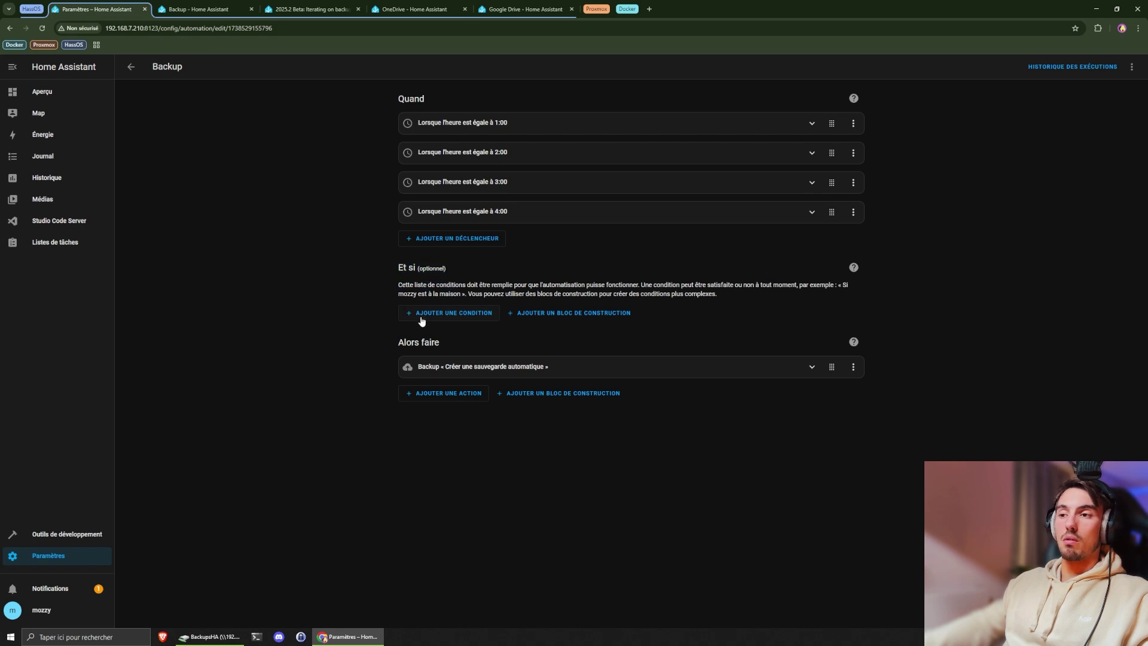
pyautogui.click(462, 364)
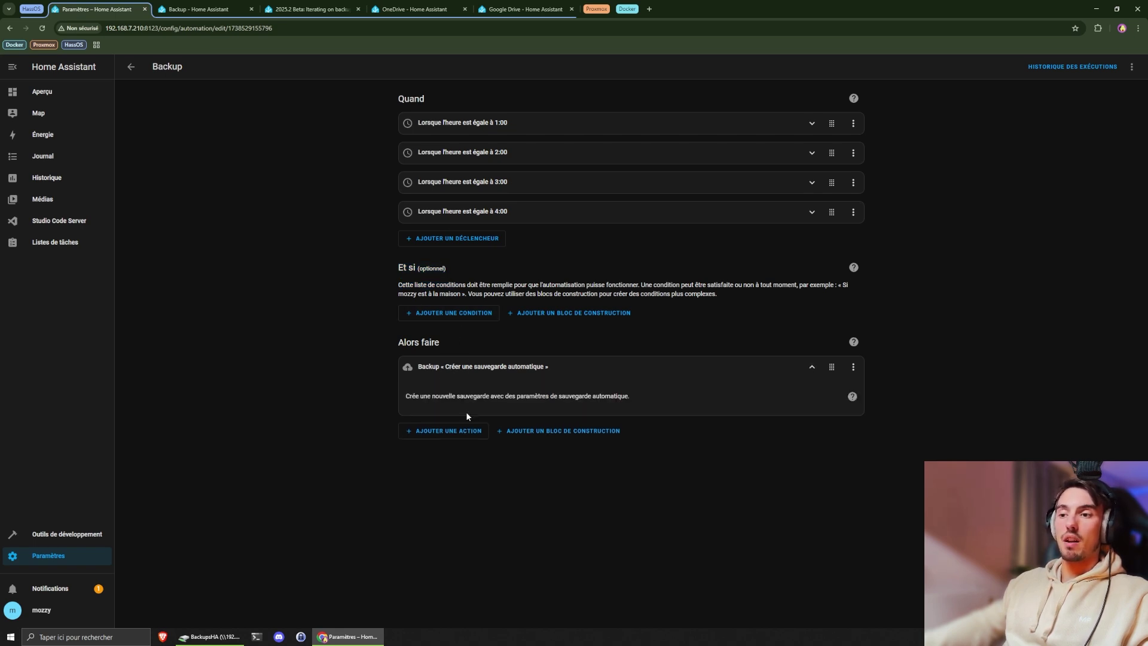
pyautogui.click(454, 433)
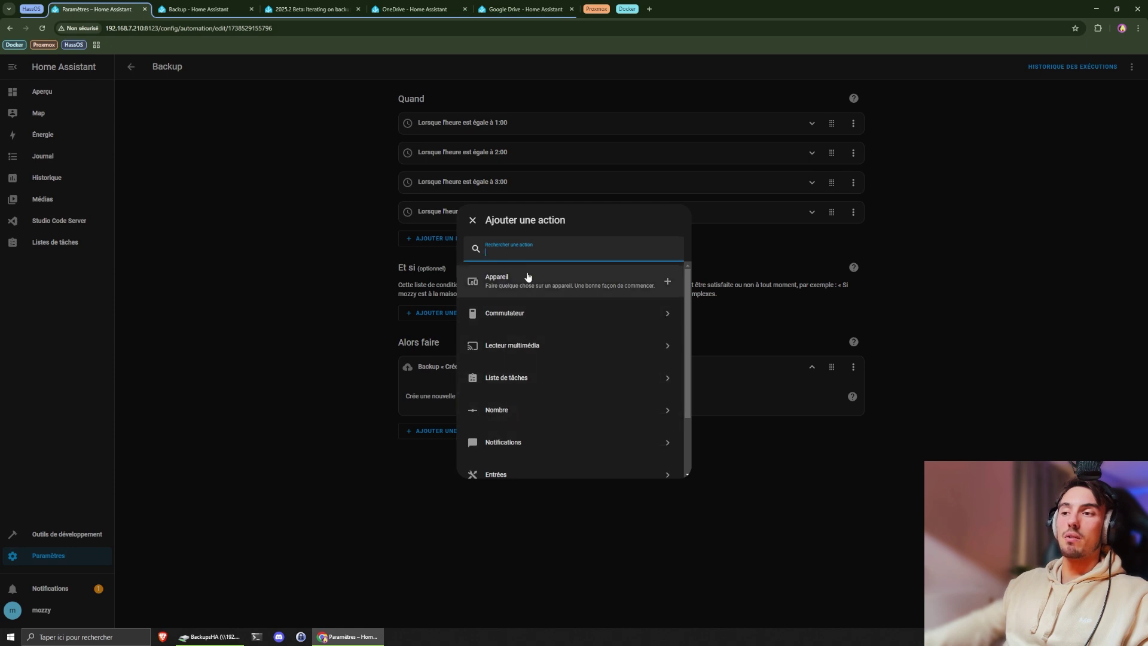
pyautogui.click(472, 221)
pyautogui.click(468, 371)
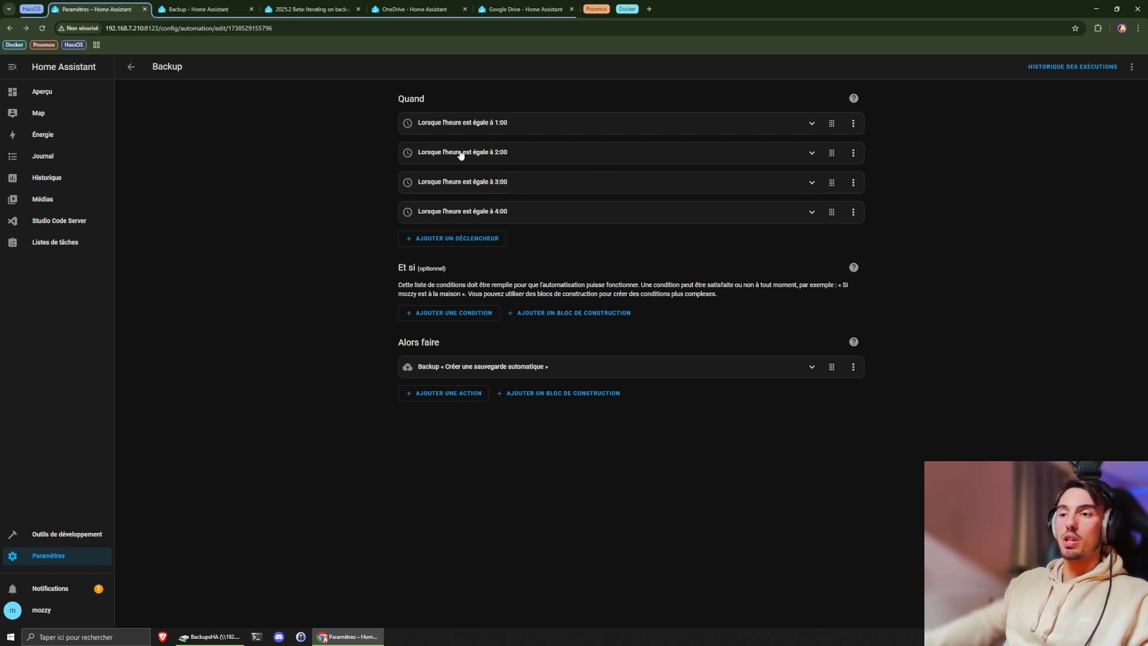
pyautogui.click(444, 367)
pyautogui.moveTo(422, 396)
pyautogui.mouseDown()
pyautogui.moveTo(651, 396)
pyautogui.moveTo(402, 399)
pyautogui.mouseUp()
pyautogui.click(651, 396)
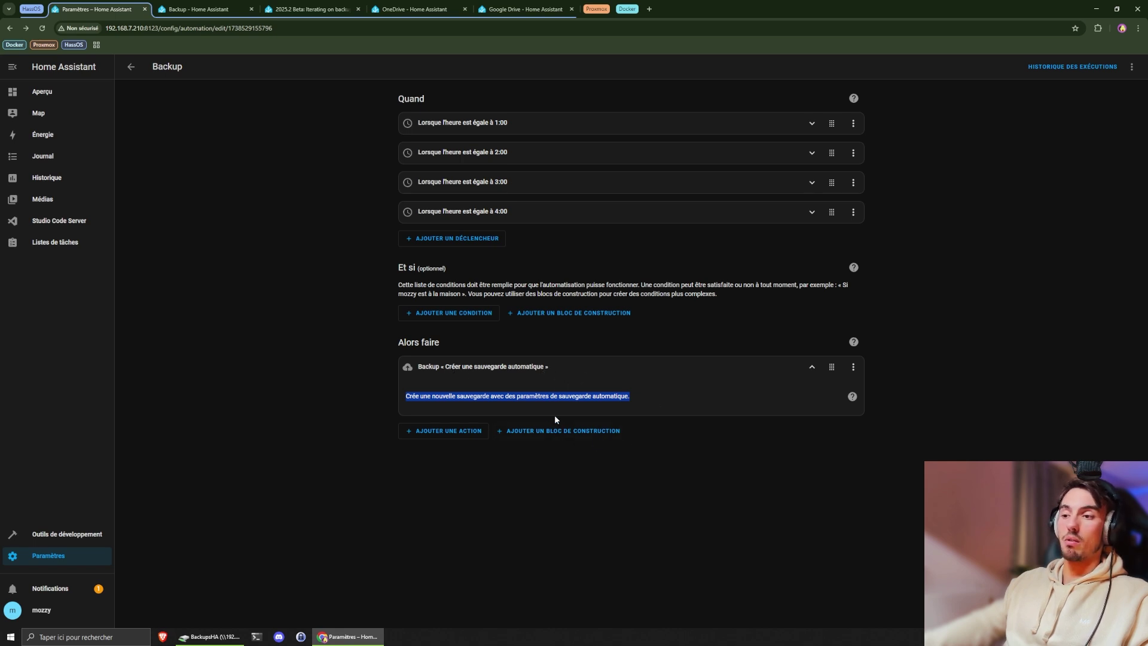
pyautogui.click(507, 401)
pyautogui.moveTo(467, 397); pyautogui.dragTo(577, 398)
pyautogui.click(581, 398)
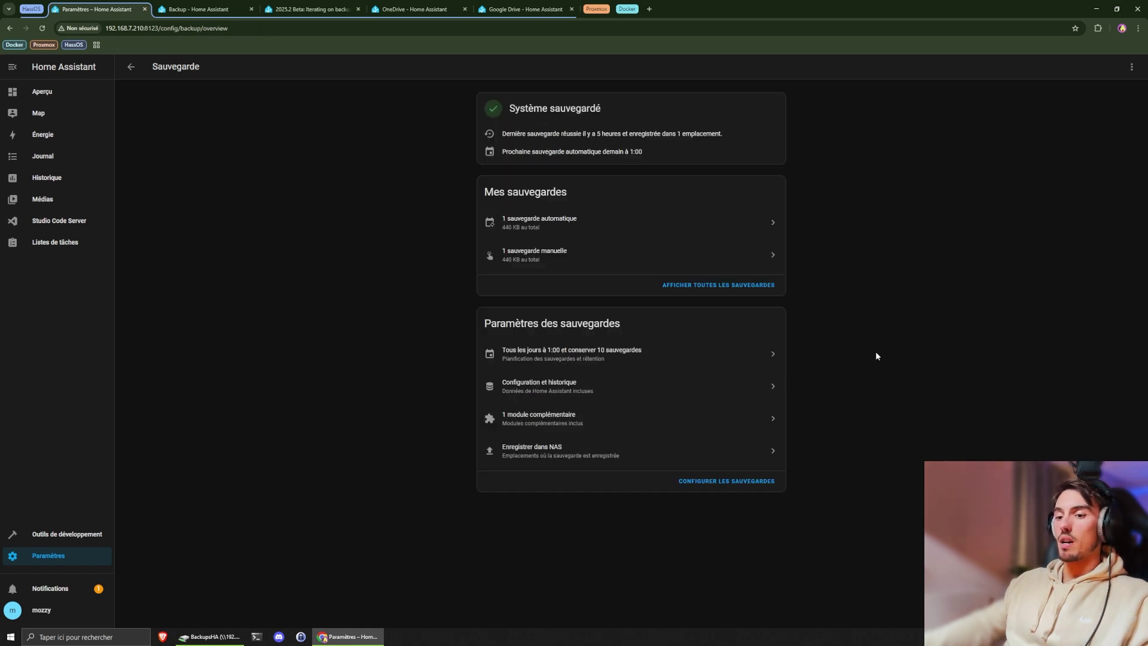
# - Start an immediate automatic backup, list the automatic backups, and bring up the backup share folder
pyautogui.click(1089, 604)
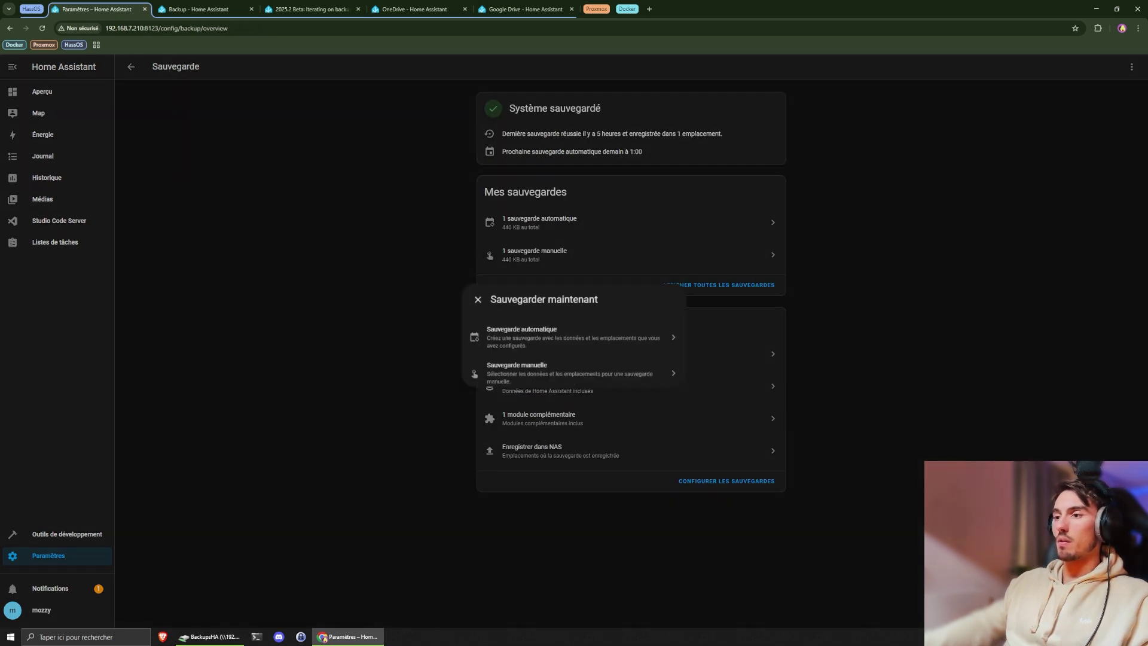
pyautogui.click(610, 339)
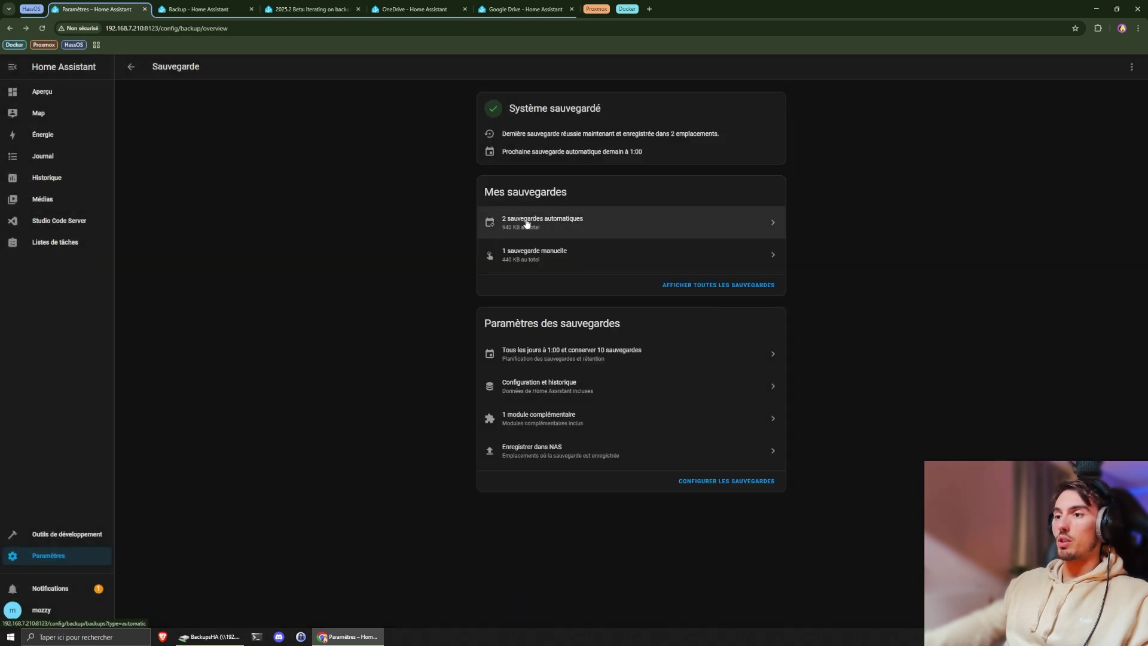
pyautogui.click(577, 225)
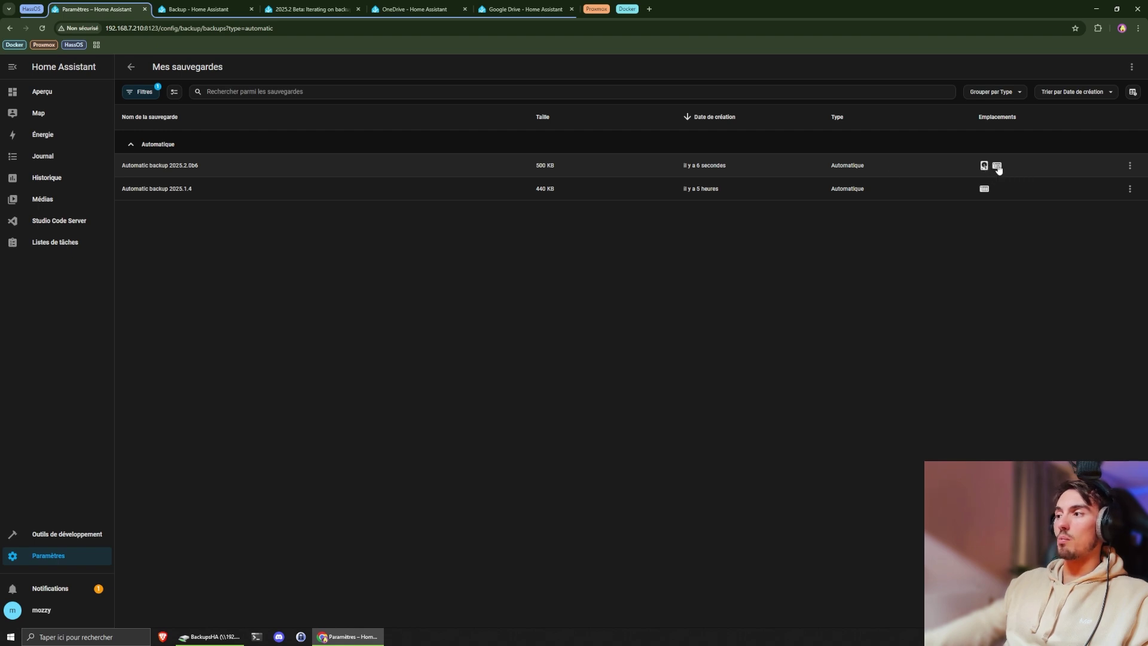
pyautogui.click(211, 637)
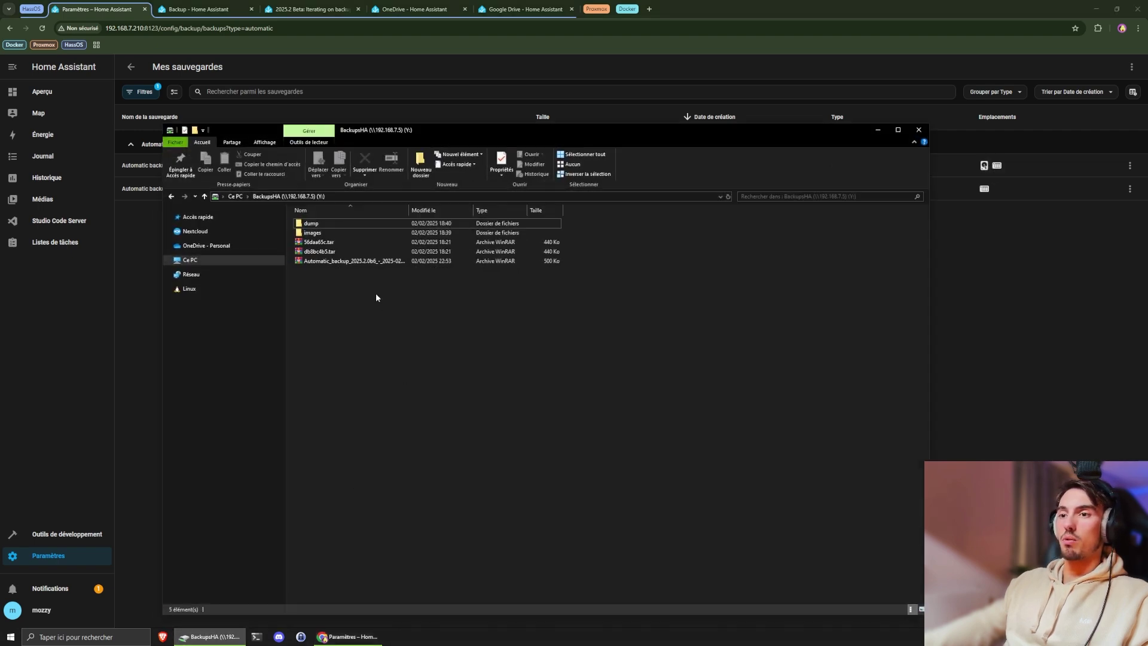
# - Widen the Nom column and inspect the new Automatic_backup archive and the db8bc4b5.tar file
pyautogui.doubleClick(409, 210)
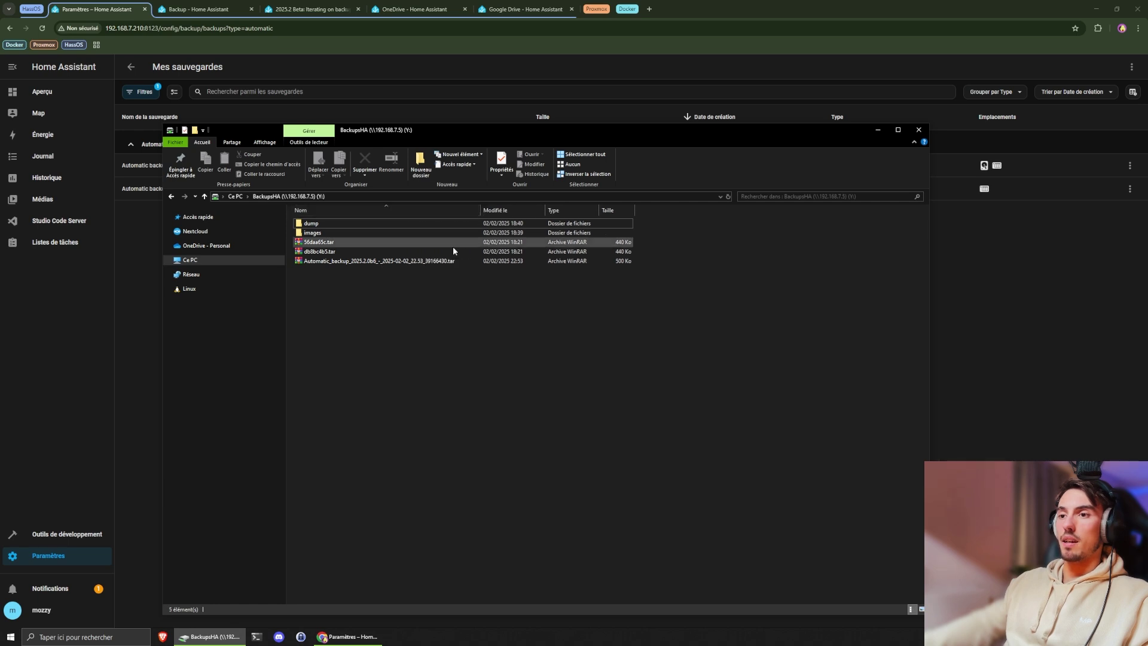
pyautogui.moveTo(412, 289); pyautogui.dragTo(359, 261)
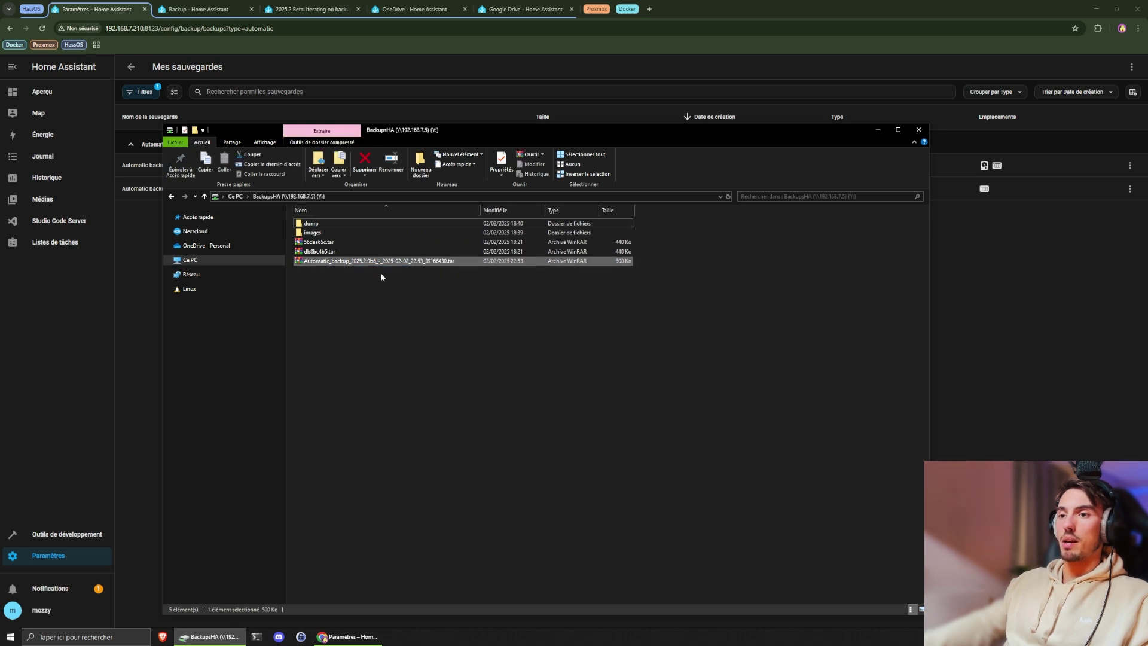
pyautogui.click(404, 265)
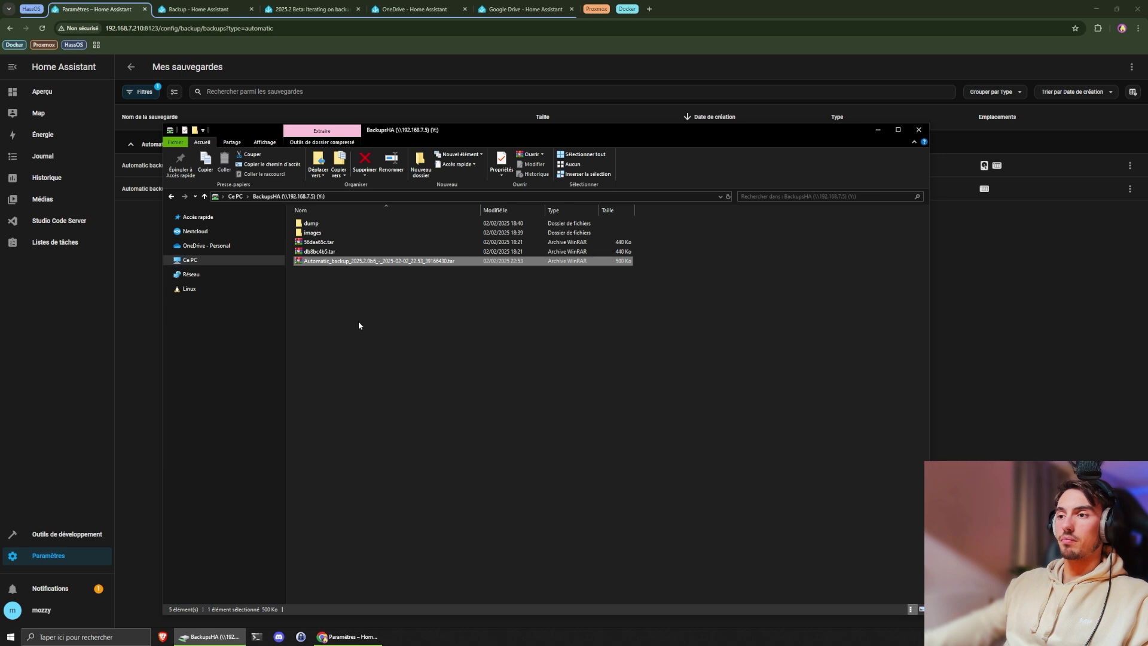
pyautogui.click(362, 252)
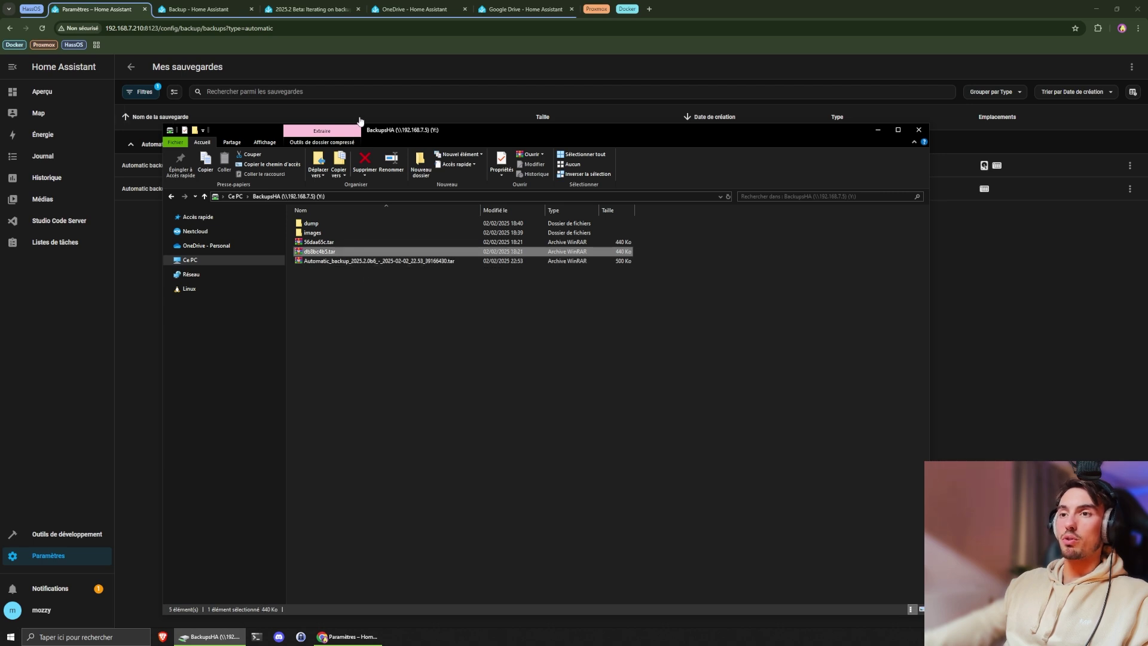
pyautogui.click(323, 252)
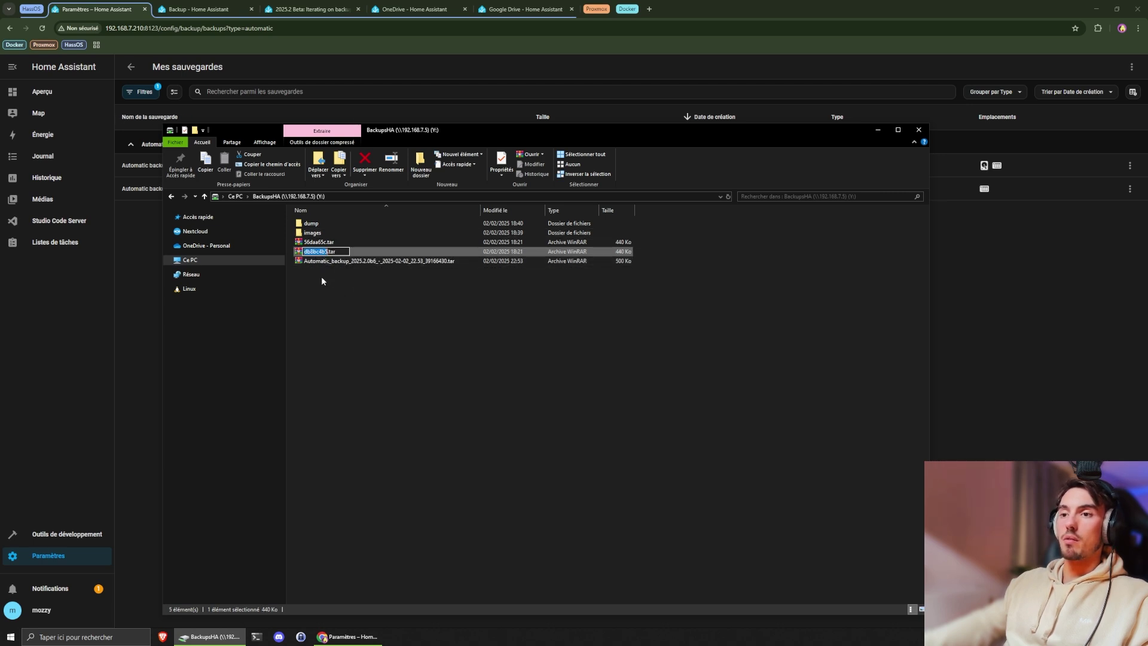
pyautogui.click(329, 262)
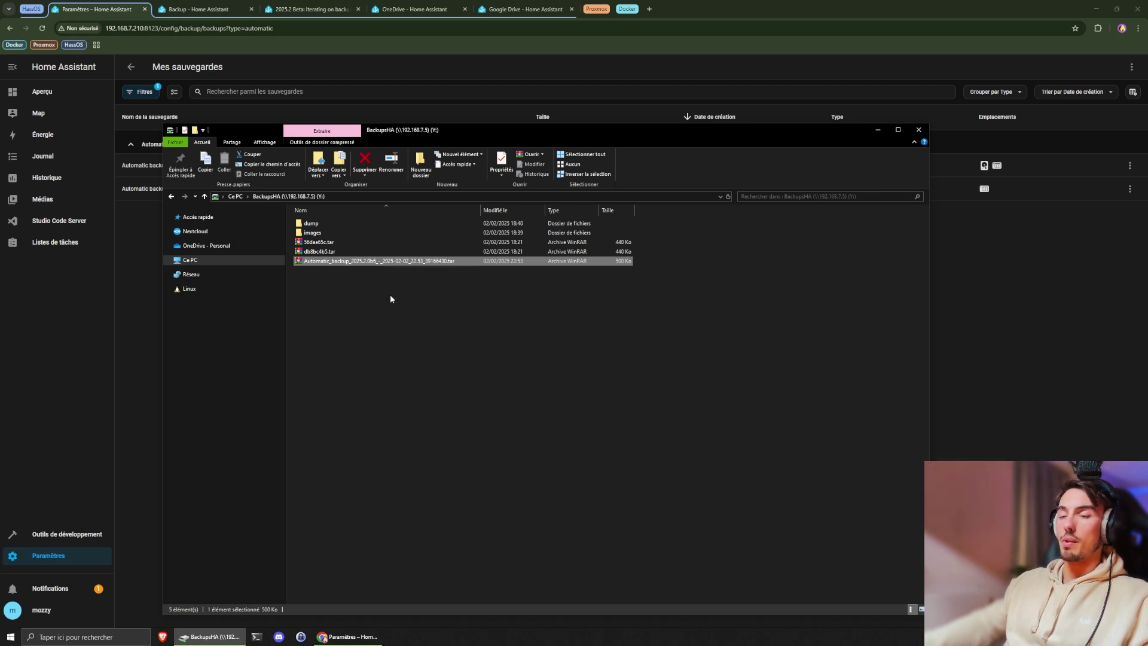
pyautogui.click(390, 294)
pyautogui.moveTo(356, 277); pyautogui.dragTo(335, 266)
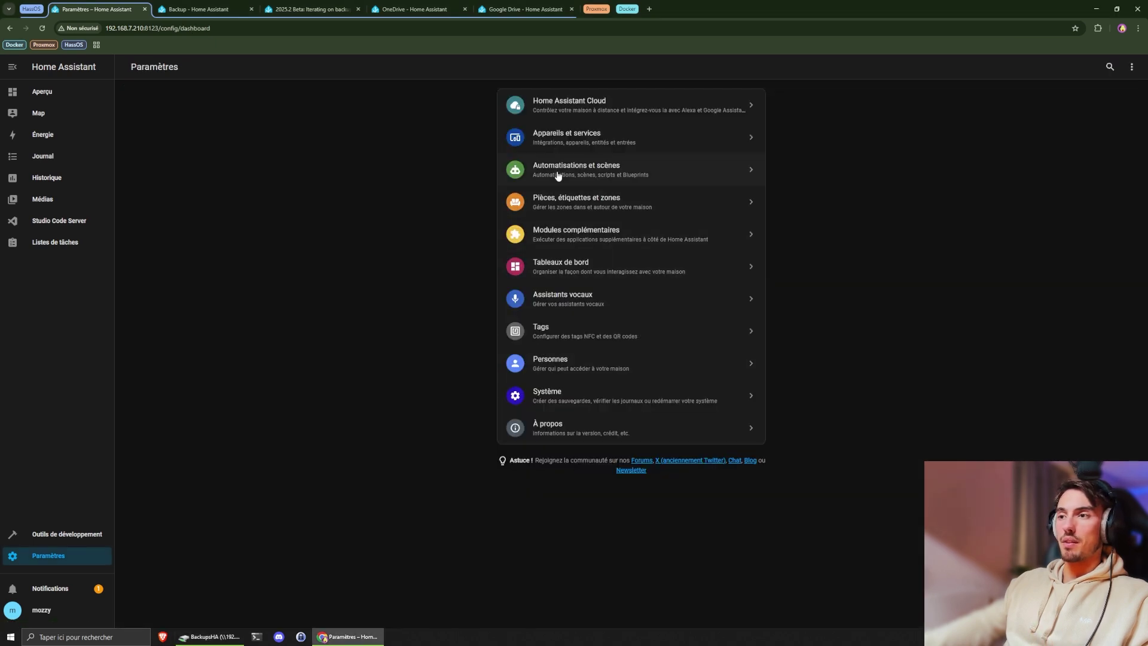
# - Create a blank automation with a 0:05 time trigger and save it as 'Nouvelle automatisation'
pyautogui.click(558, 173)
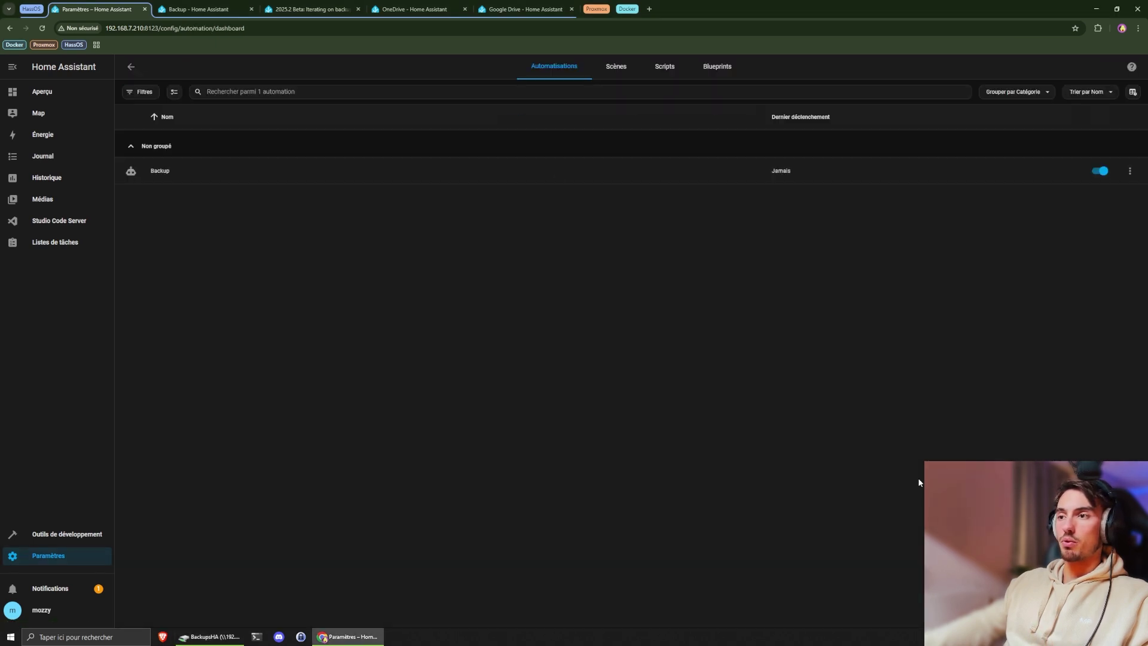
pyautogui.click(1094, 613)
pyautogui.click(564, 311)
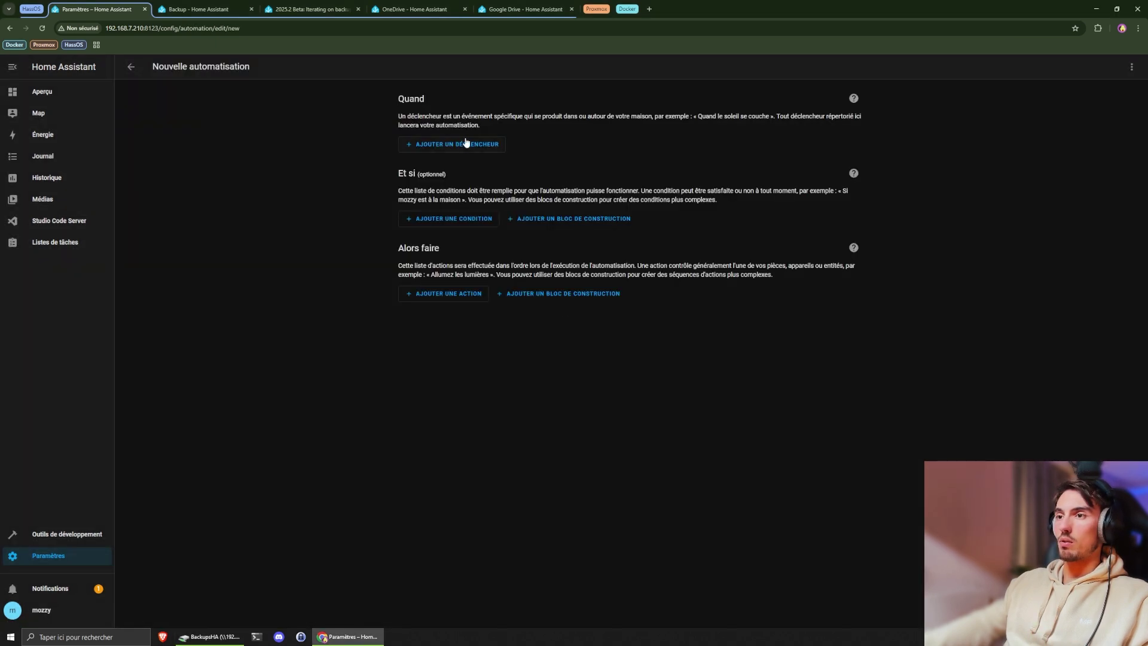
pyautogui.click(476, 145)
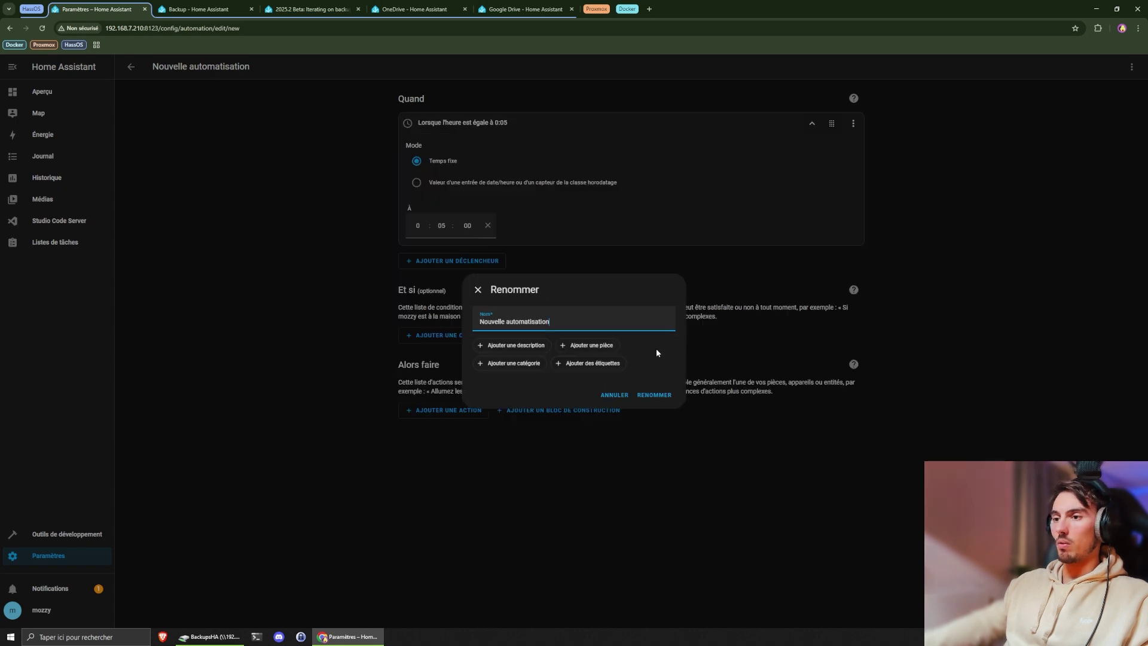
pyautogui.click(654, 395)
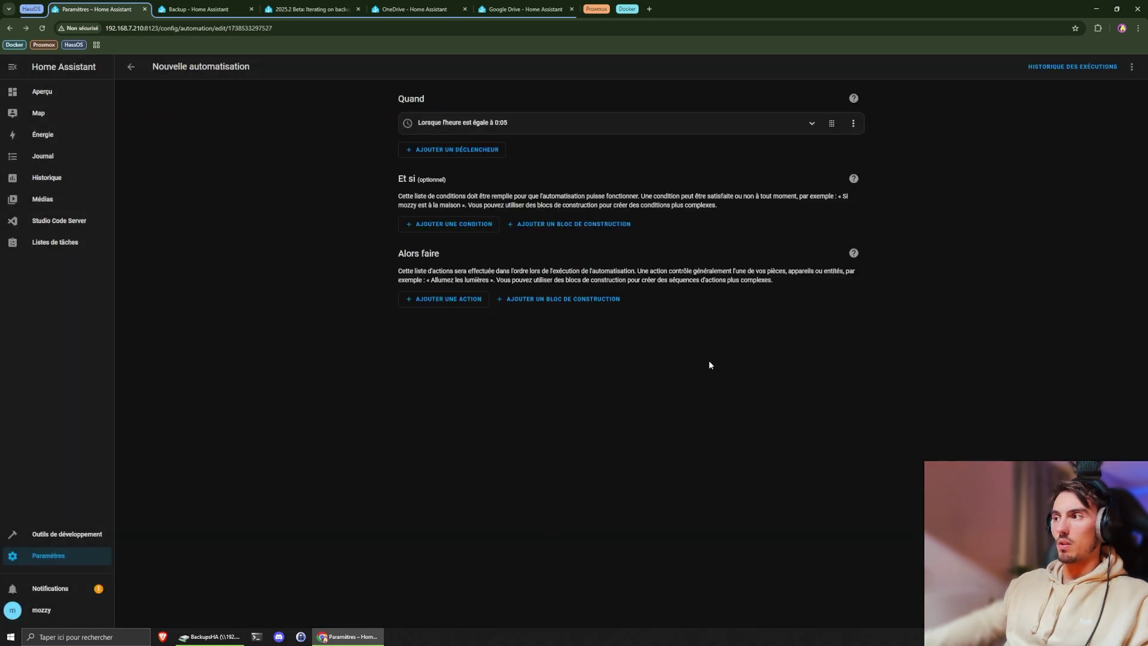
pyautogui.click(131, 67)
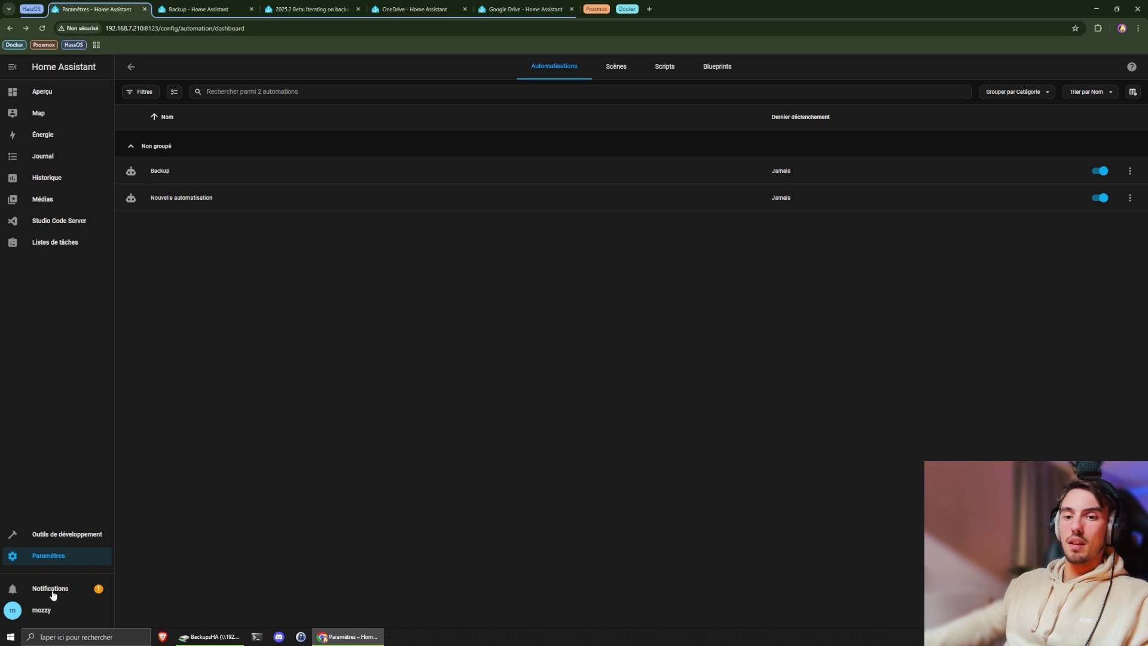
# - Open Automatic backup 2025.2.0b6 from the automatic backups list under System > Backups
pyautogui.click(65, 561)
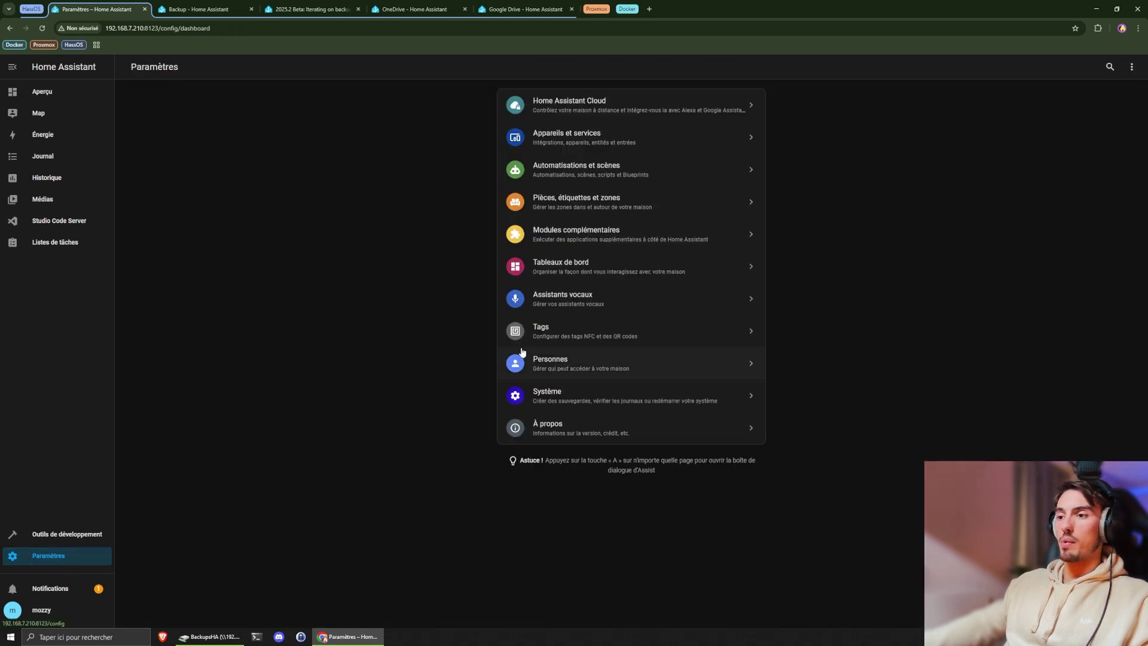
pyautogui.click(558, 394)
pyautogui.click(573, 238)
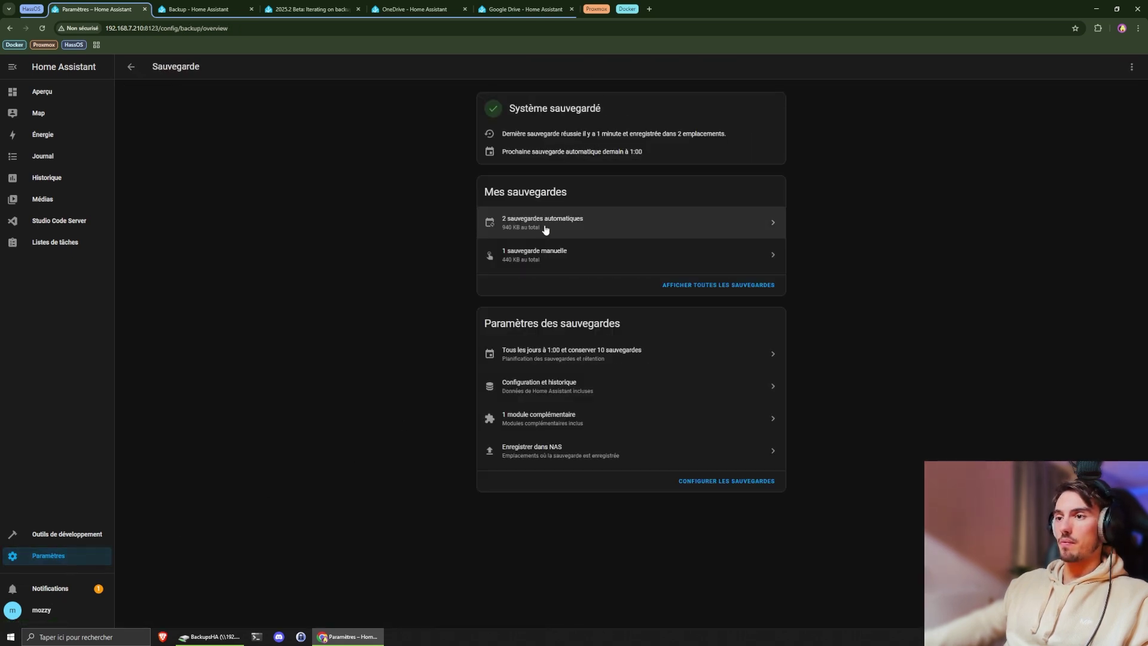
pyautogui.click(565, 228)
pyautogui.click(259, 168)
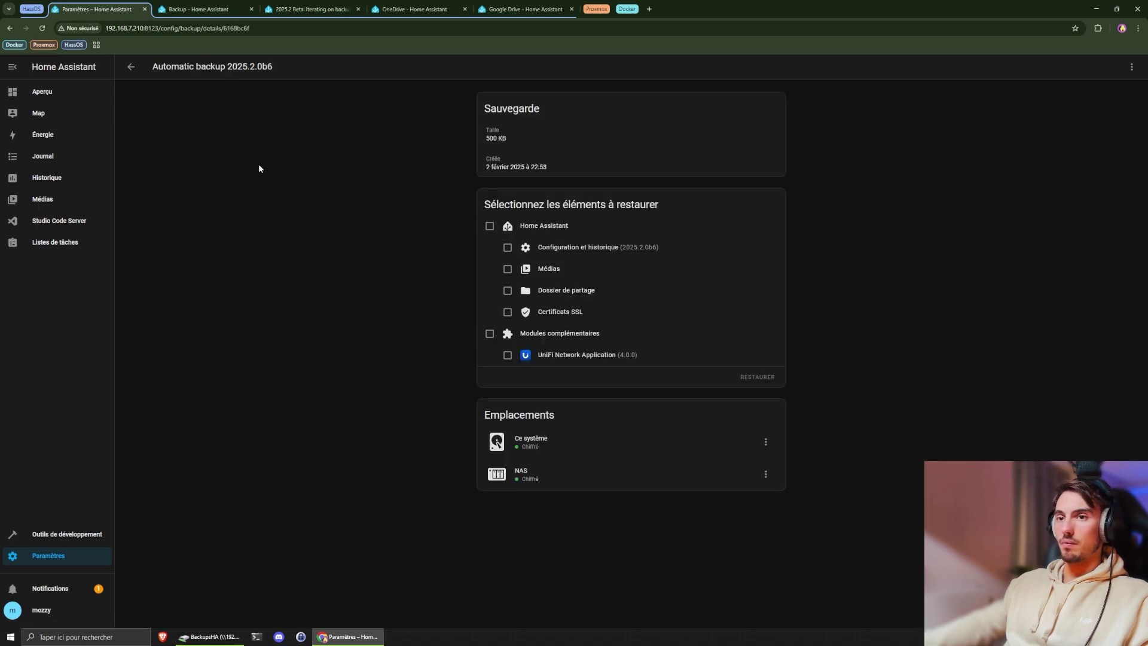
# - Restore it with all Home Assistant data and add-ons, confirming the overwrite of current data
pyautogui.click(489, 227)
pyautogui.click(488, 335)
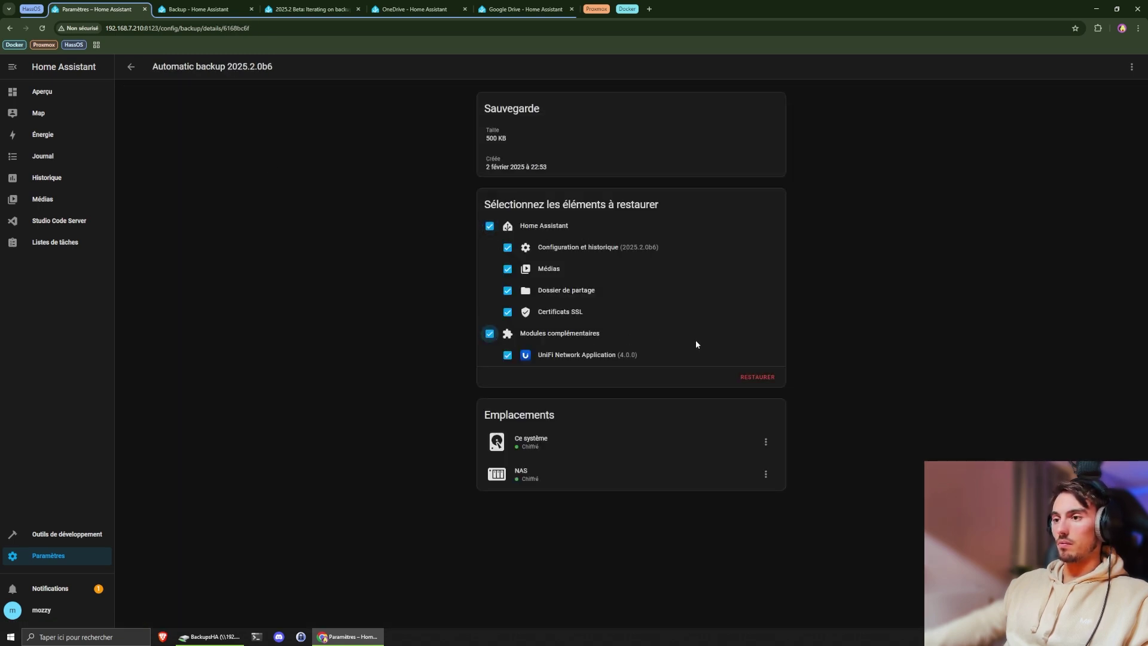
pyautogui.click(758, 378)
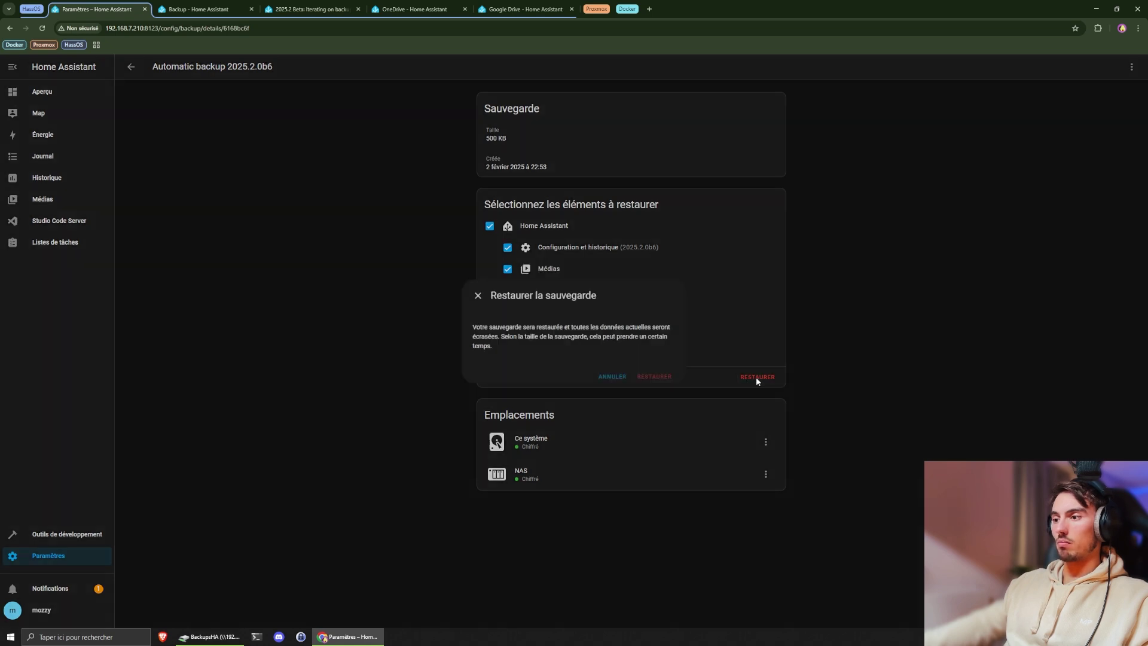
pyautogui.click(647, 379)
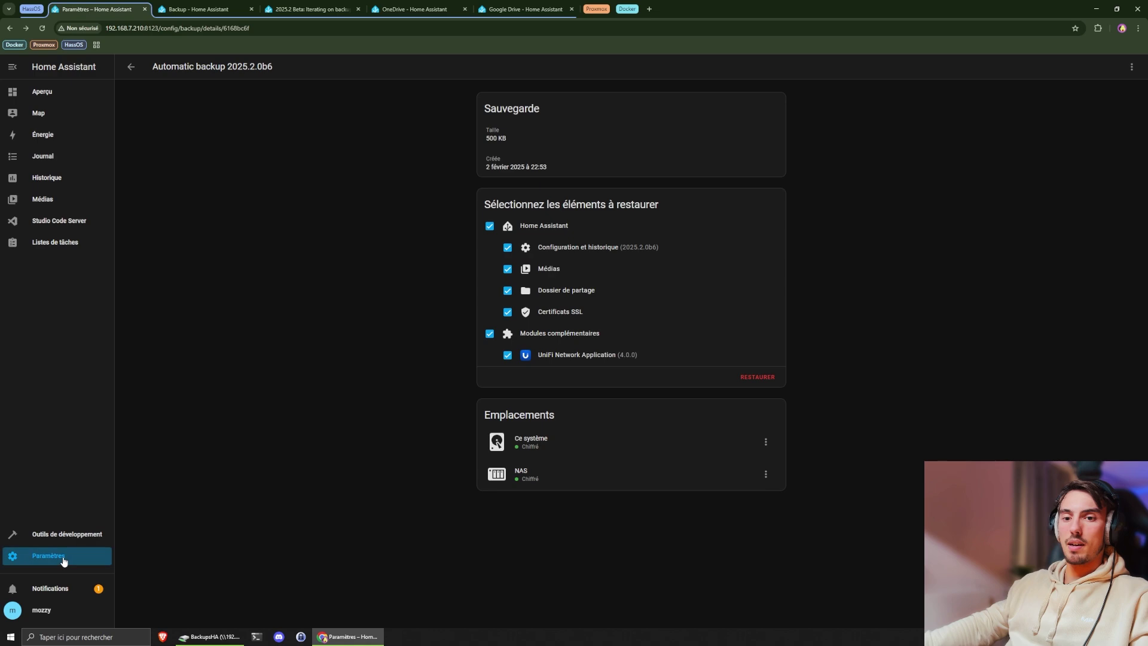
pyautogui.click(45, 556)
# - Reload the automations list to confirm only the Backup automation remains after the restore
pyautogui.click(617, 170)
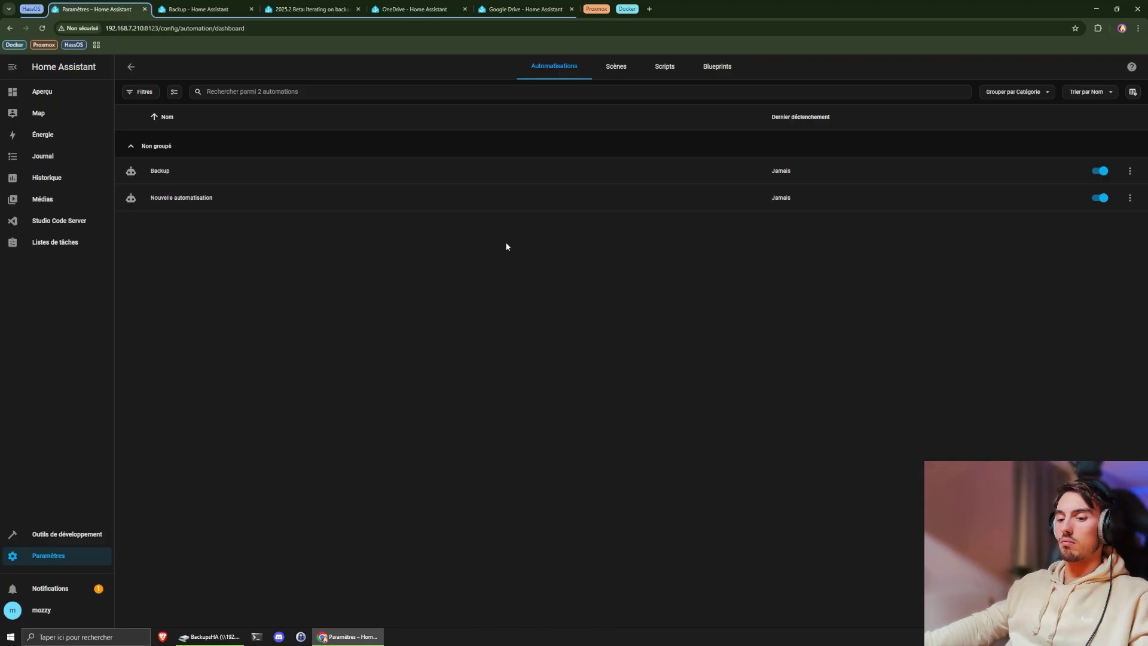
pyautogui.press('F5')
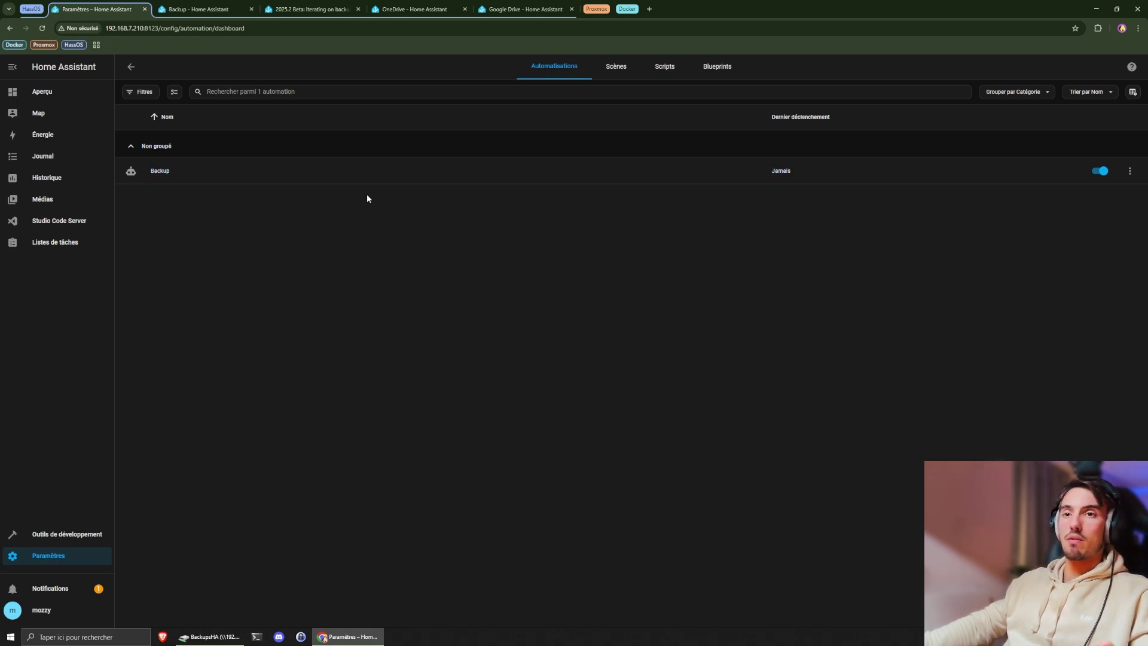
pyautogui.click(55, 557)
# - Check the backup overview (daily at 1:00, 10 kept, stored on NAS) and expand the Proxmox tabs
pyautogui.click(628, 392)
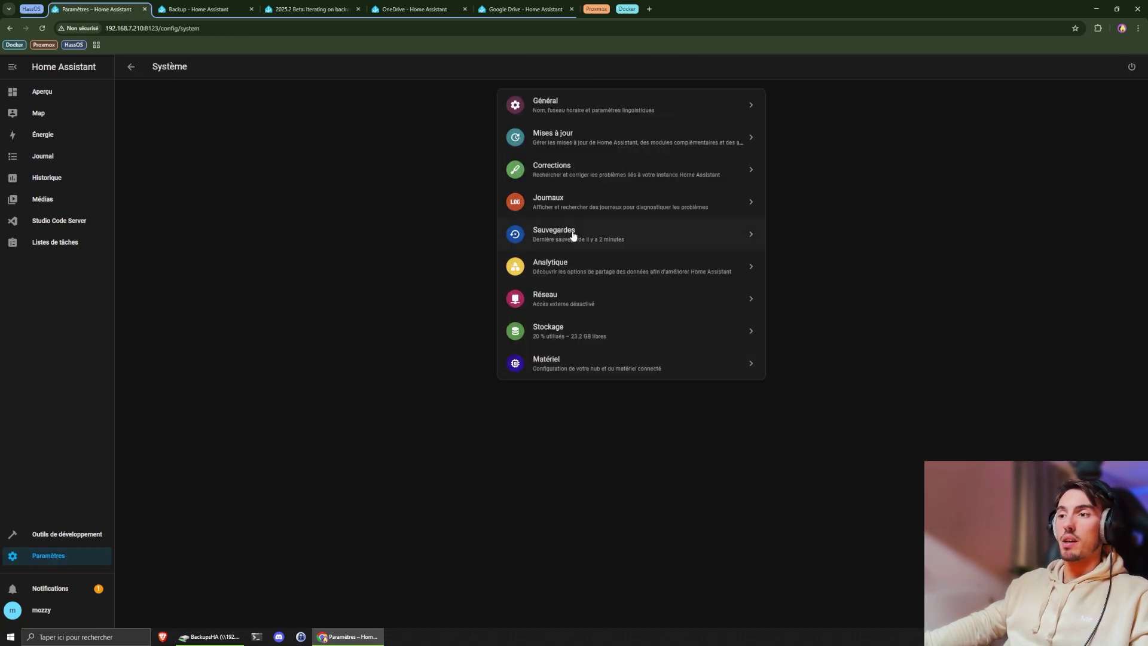
pyautogui.click(575, 235)
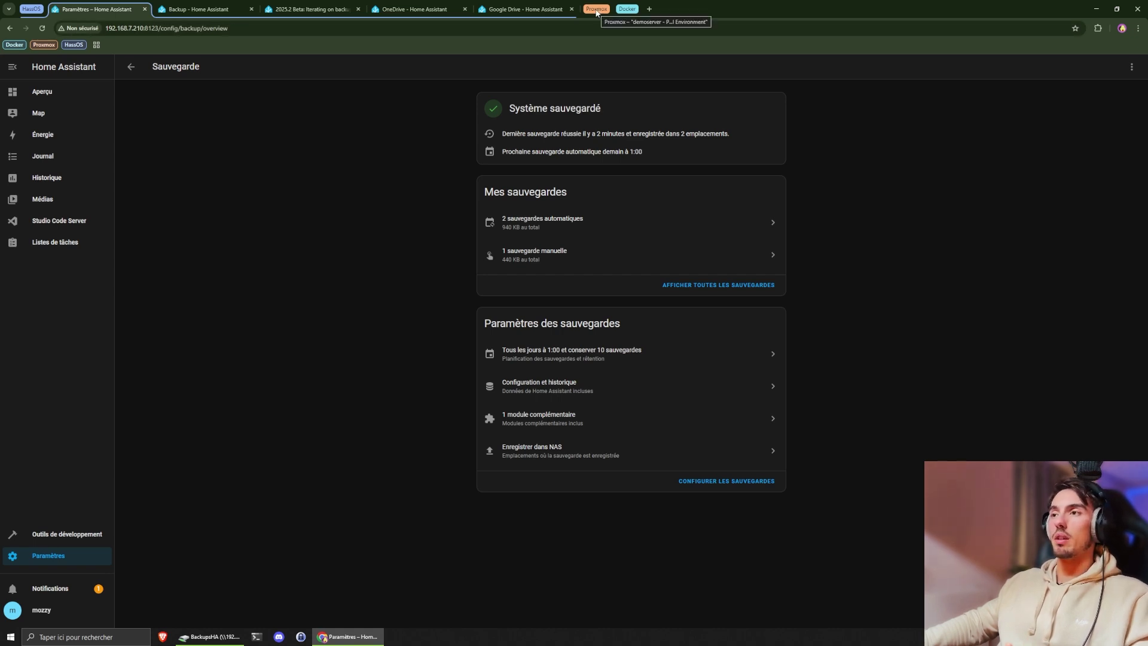
pyautogui.click(595, 9)
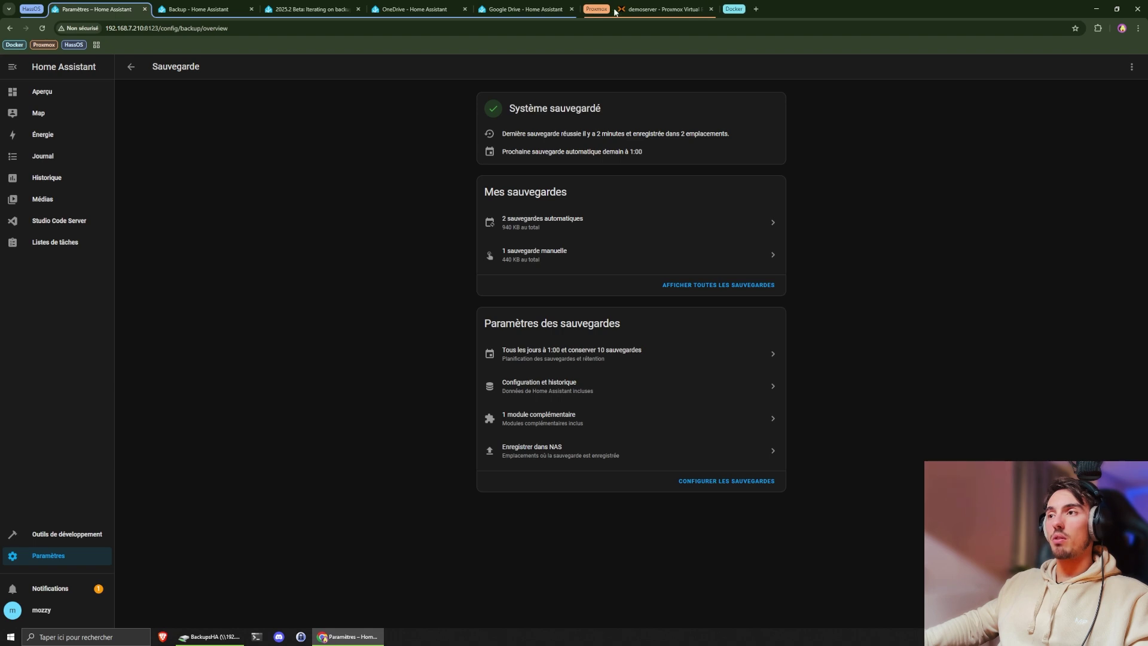
# - In Proxmox, check the nas storage usage (3.21 GB of 19.16 GB) and return to VM 100's summary
pyautogui.click(649, 10)
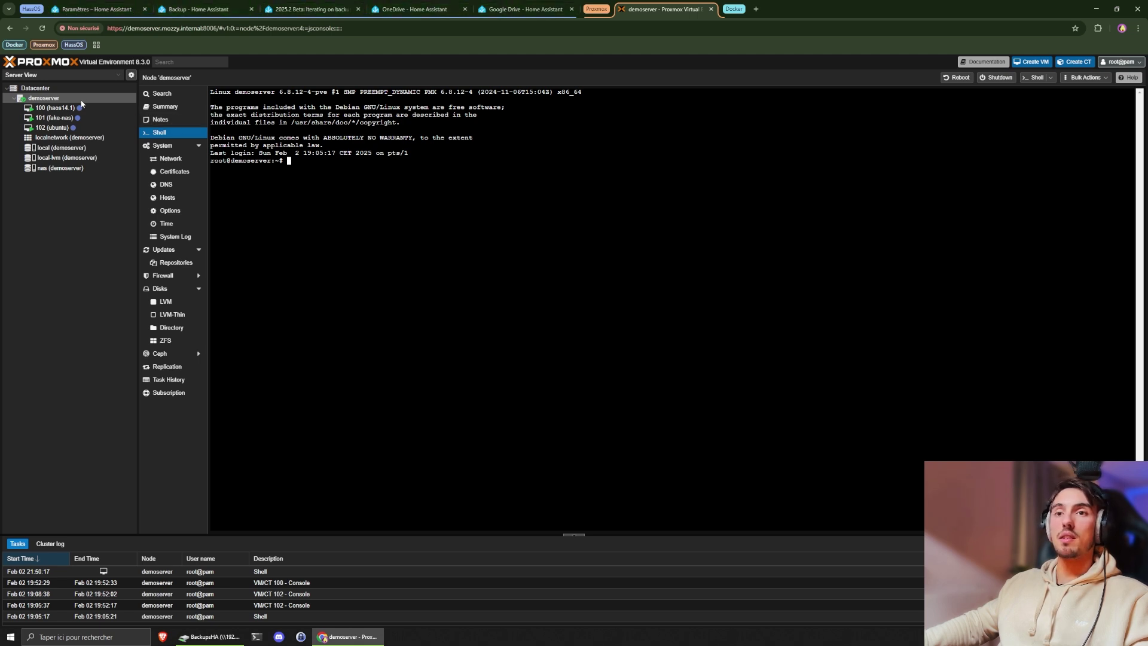
pyautogui.click(81, 106)
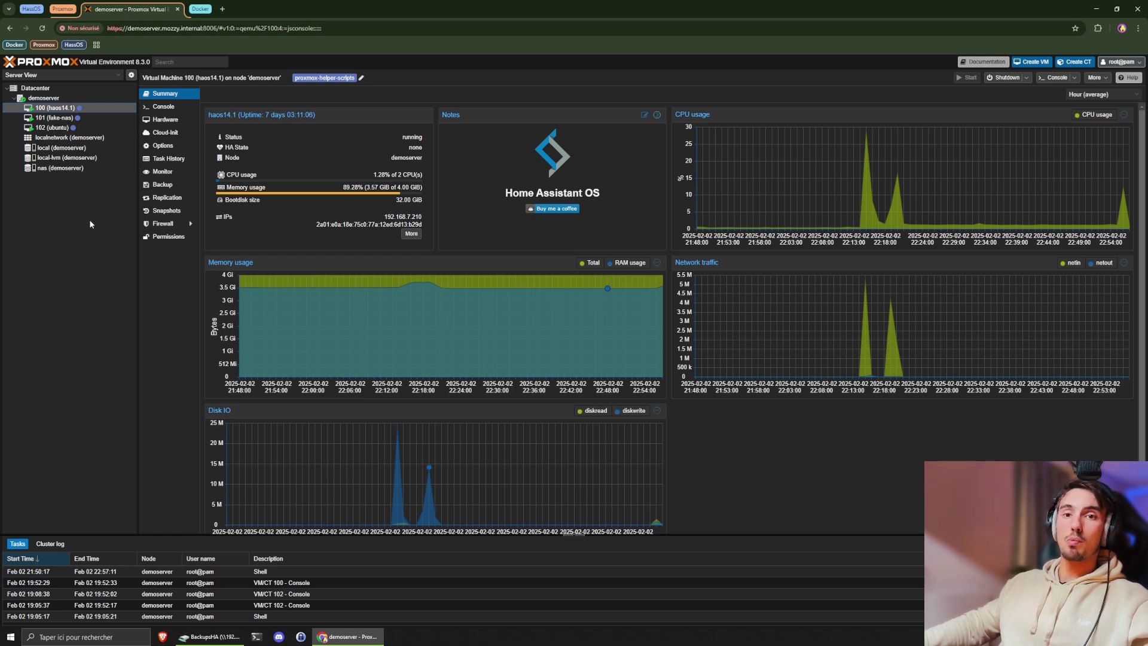
pyautogui.click(62, 170)
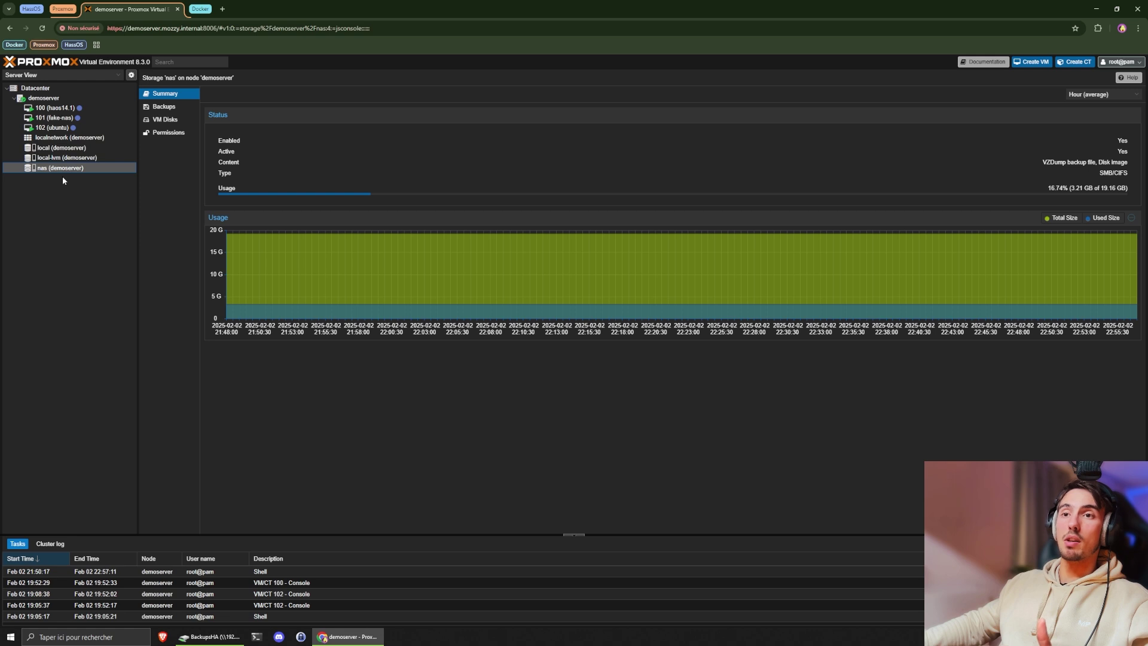
pyautogui.click(55, 108)
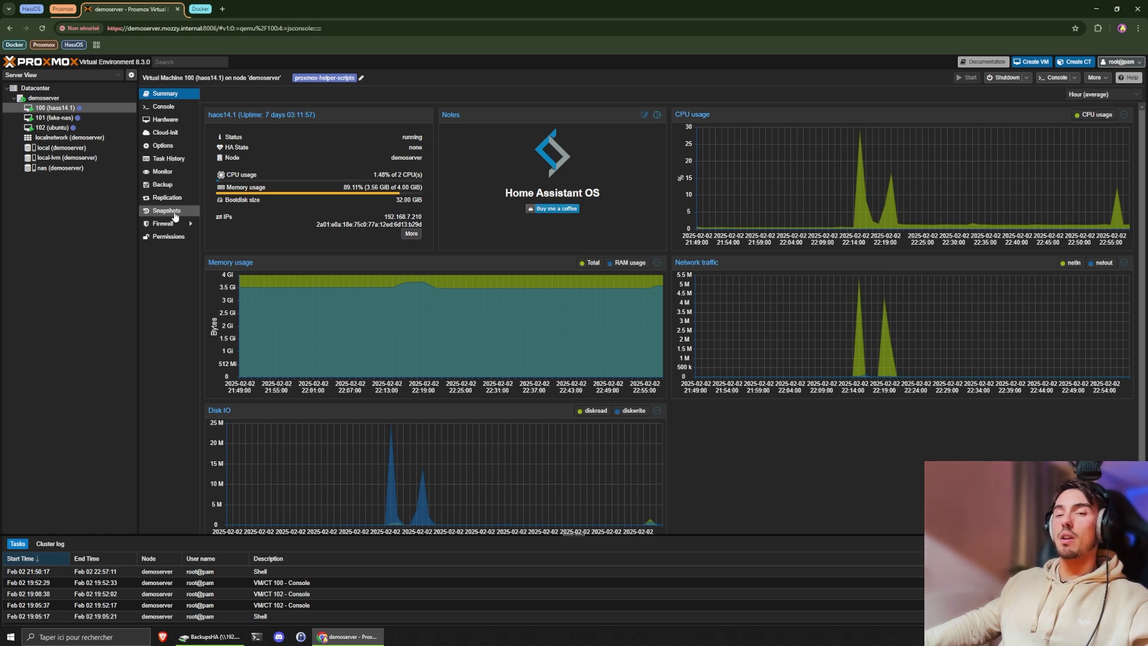
# - Check VM 100's snapshots (current state only) and its empty backup list on local storage
pyautogui.click(173, 213)
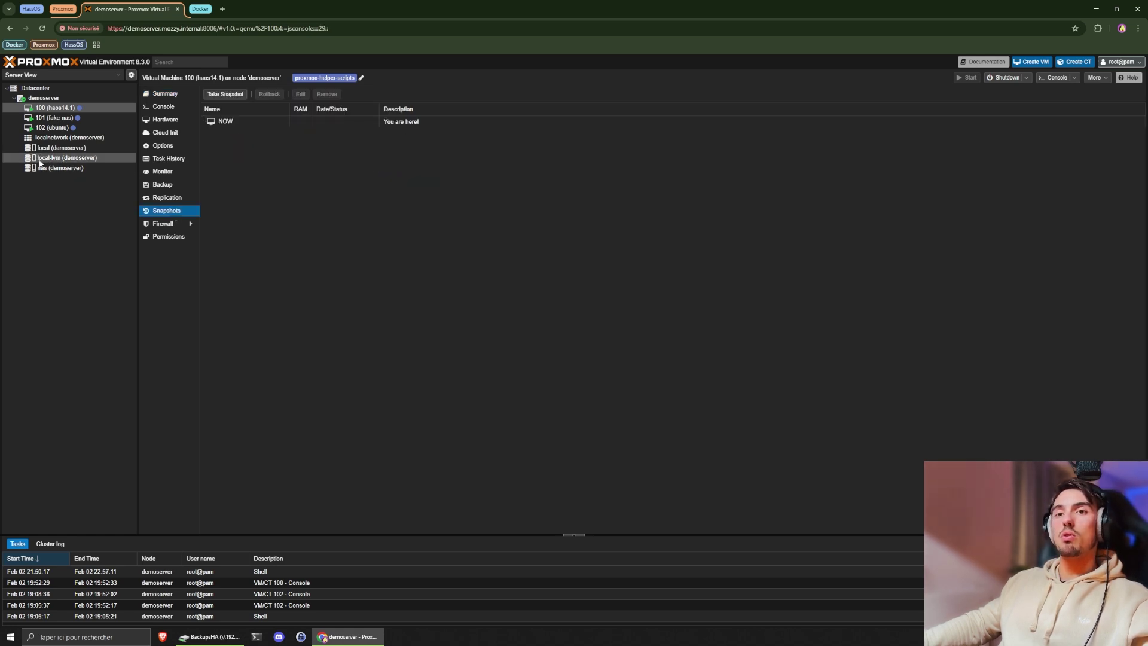
pyautogui.moveTo(60, 161)
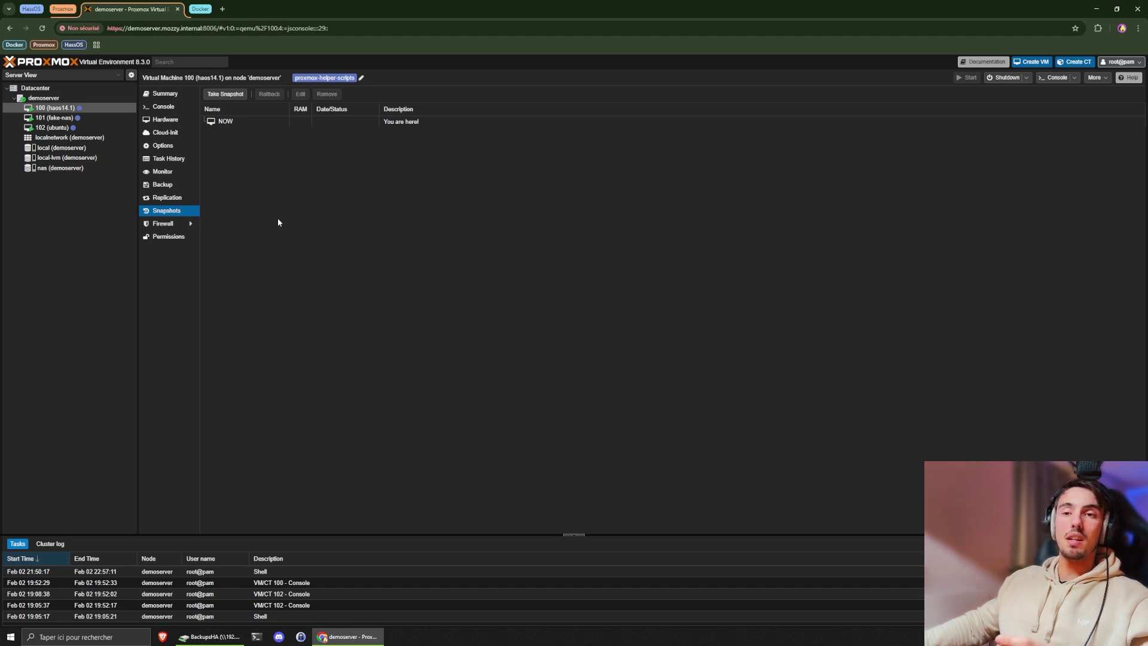
pyautogui.click(182, 187)
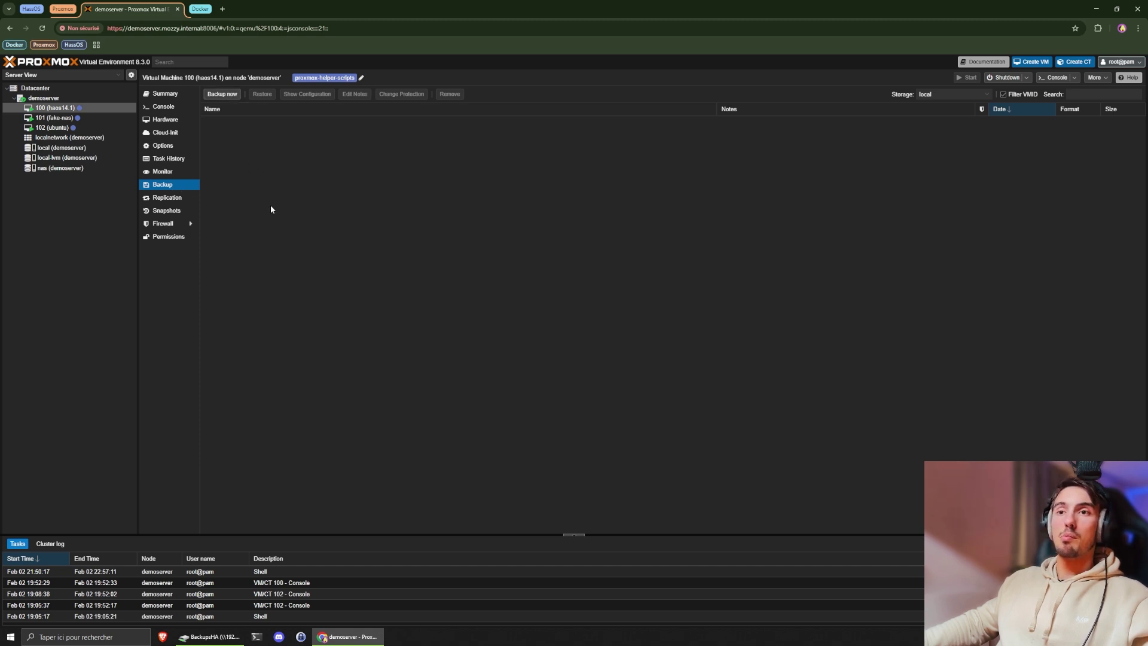
pyautogui.click(78, 97)
# - Confirm the nas storage accepts VZDump backups and disk images, then view the empty Datacenter backup jobs
pyautogui.click(60, 88)
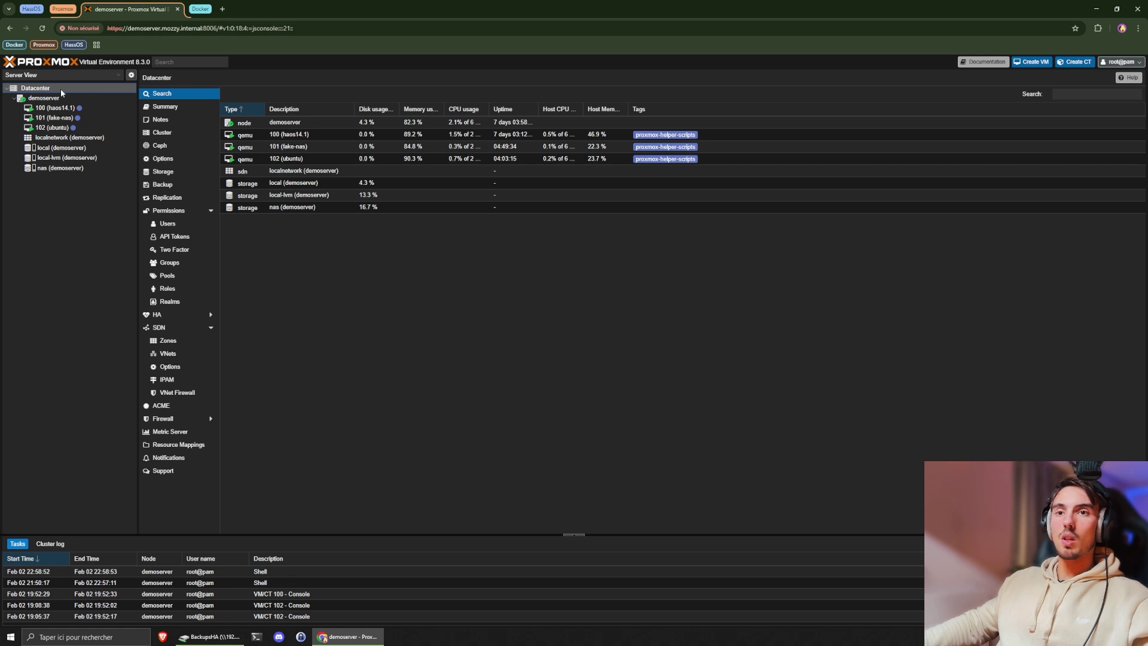
pyautogui.click(175, 171)
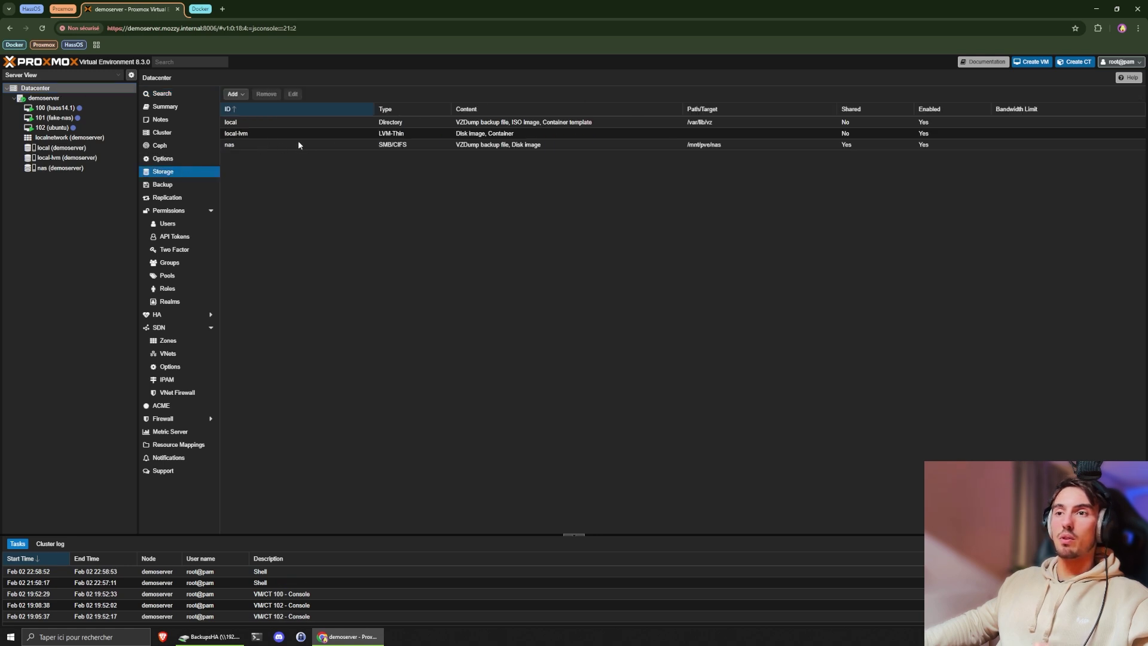
pyautogui.click(275, 148)
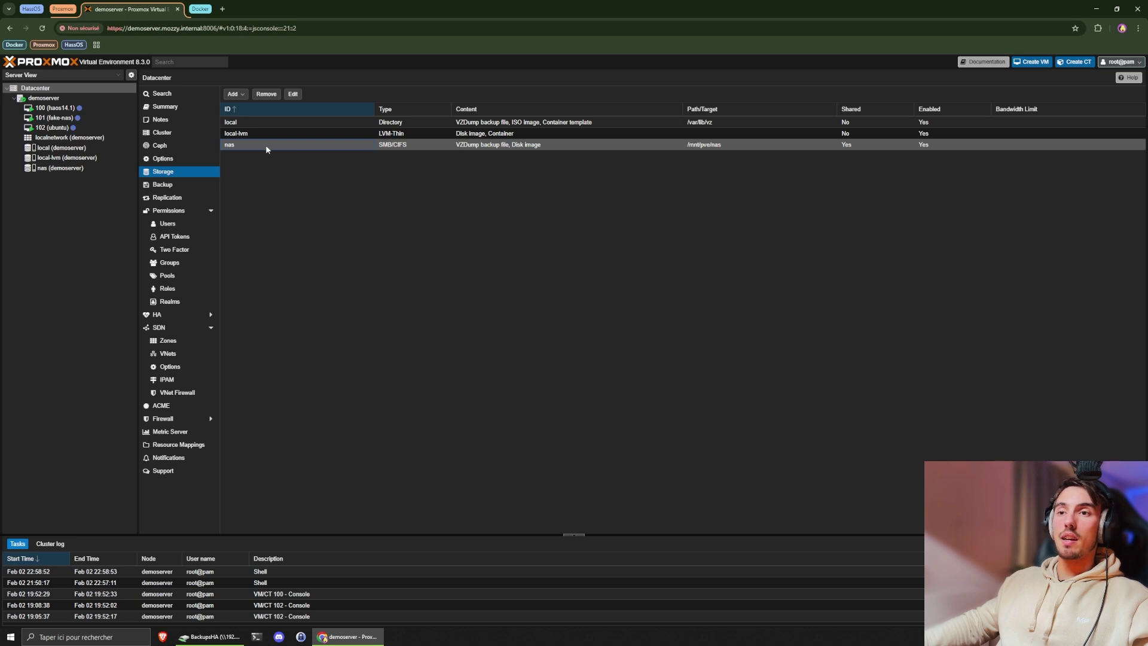
pyautogui.doubleClick(266, 147)
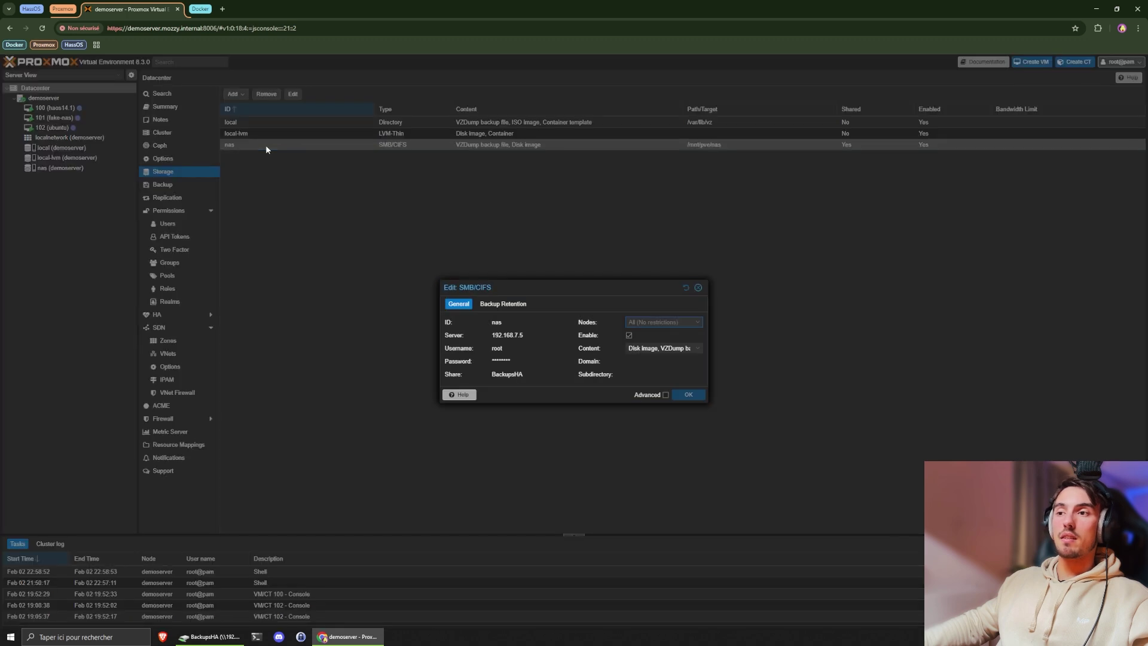
pyautogui.click(652, 347)
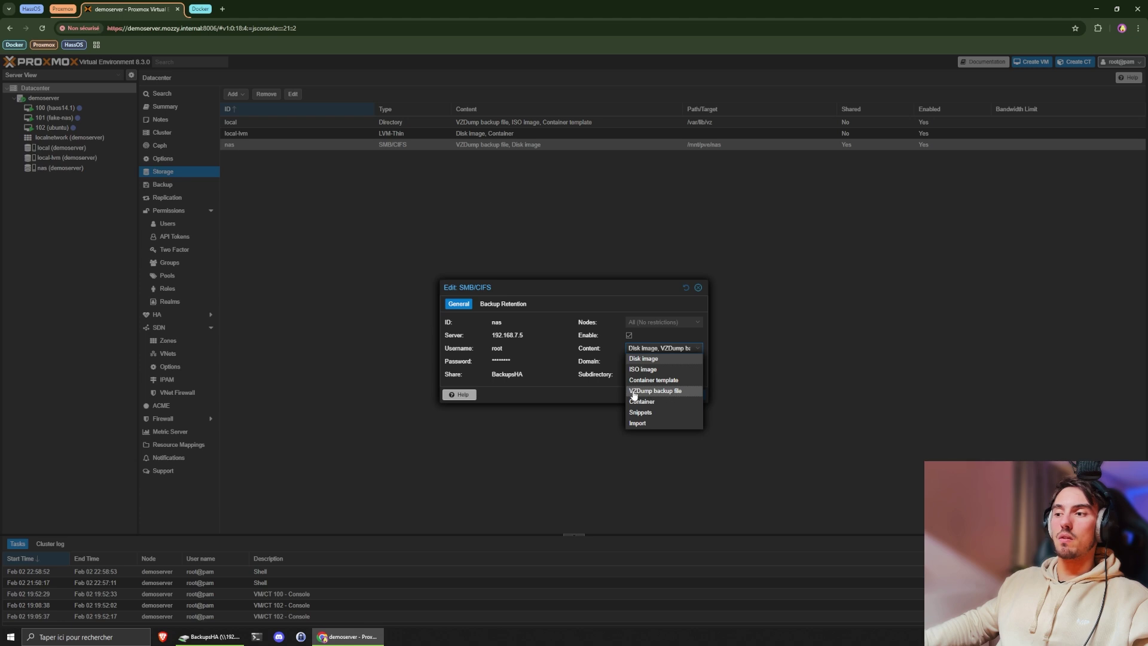
pyautogui.click(595, 392)
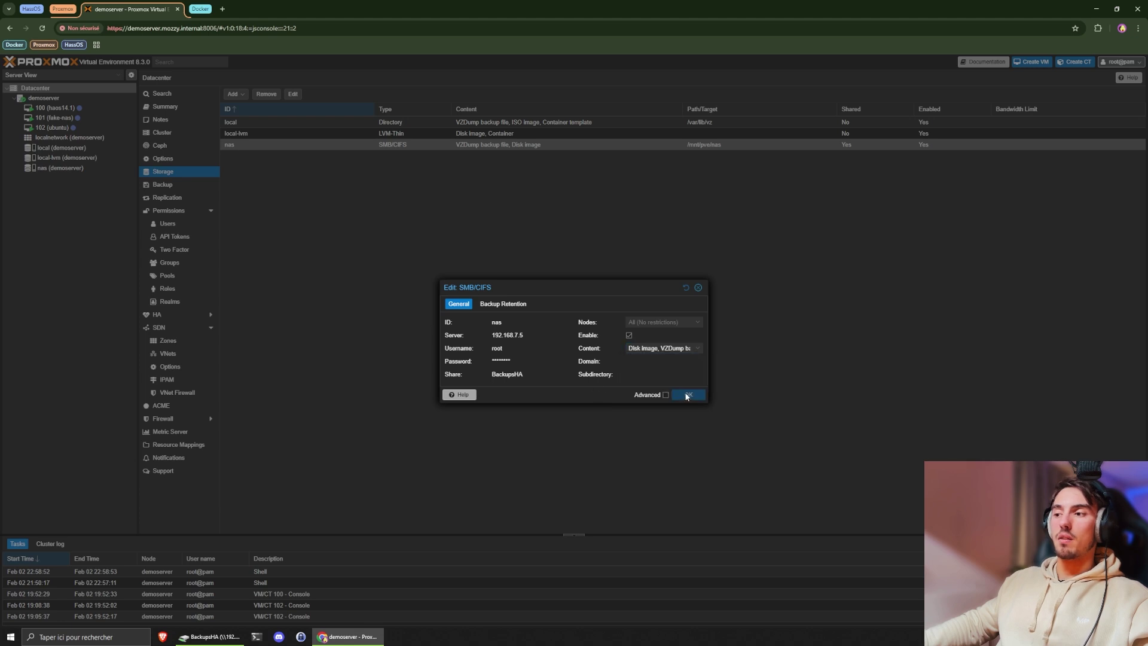
pyautogui.click(698, 288)
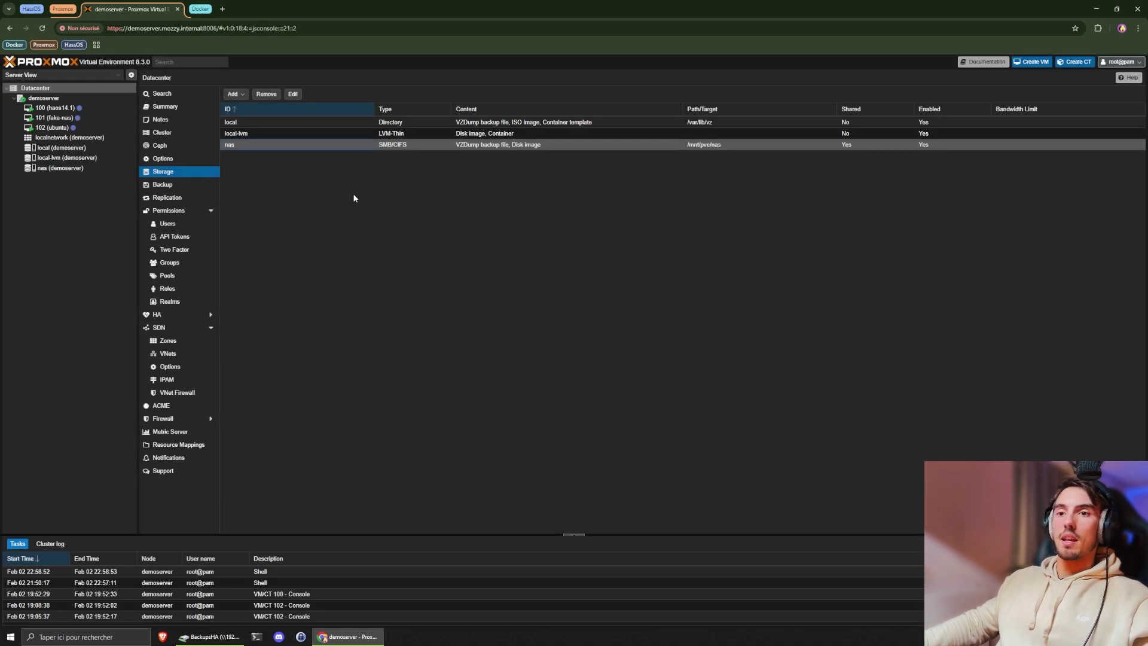
pyautogui.click(168, 191)
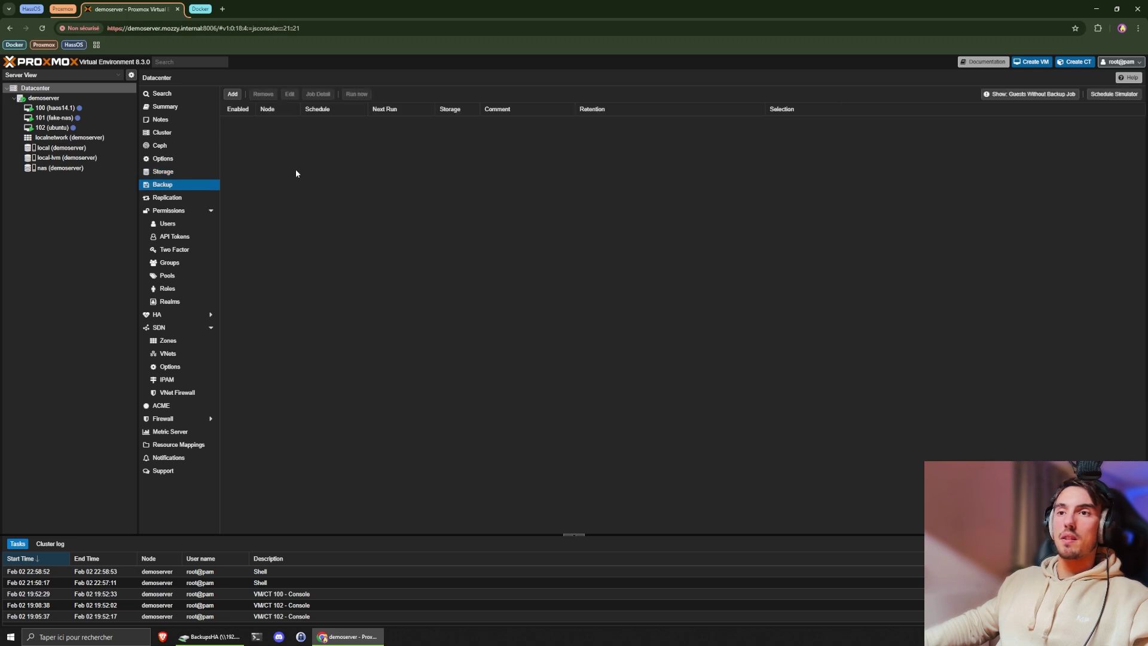
# - Start a new backup job on node demoserver storing backups on nas
pyautogui.click(233, 96)
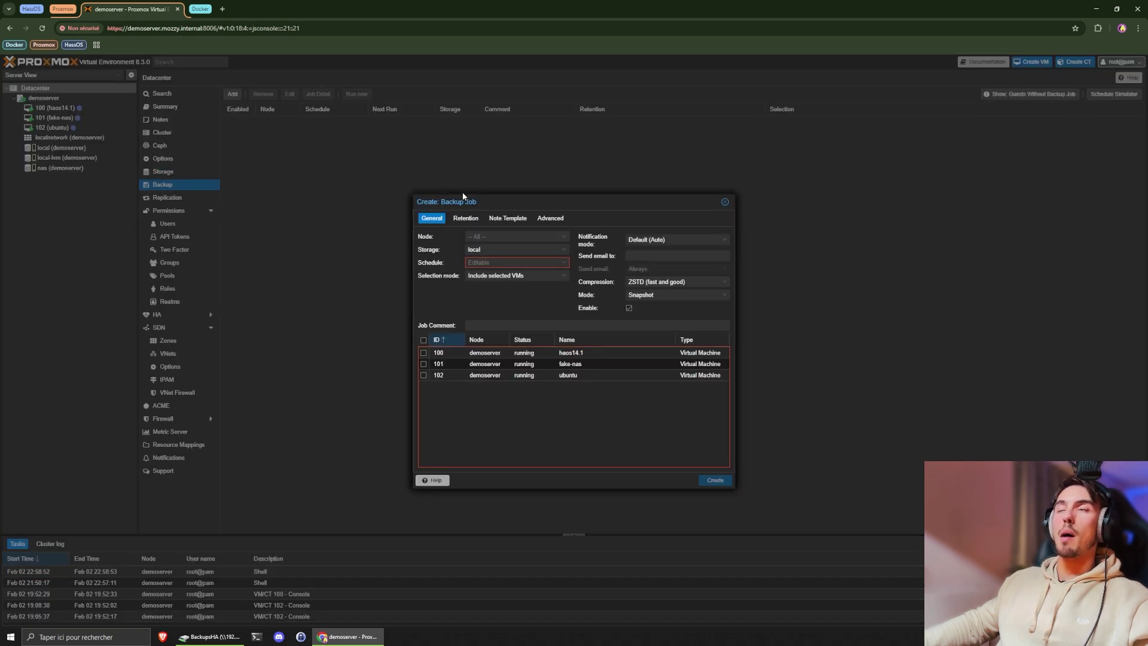
pyautogui.moveTo(507, 202); pyautogui.dragTo(505, 167)
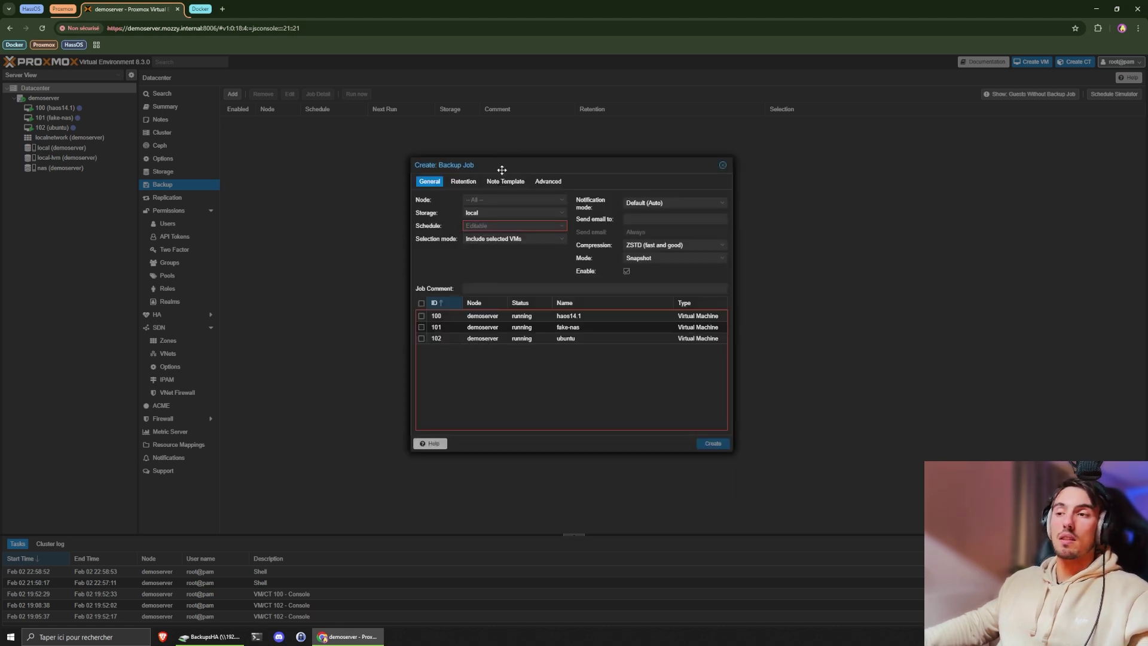
pyautogui.click(515, 202)
pyautogui.click(512, 213)
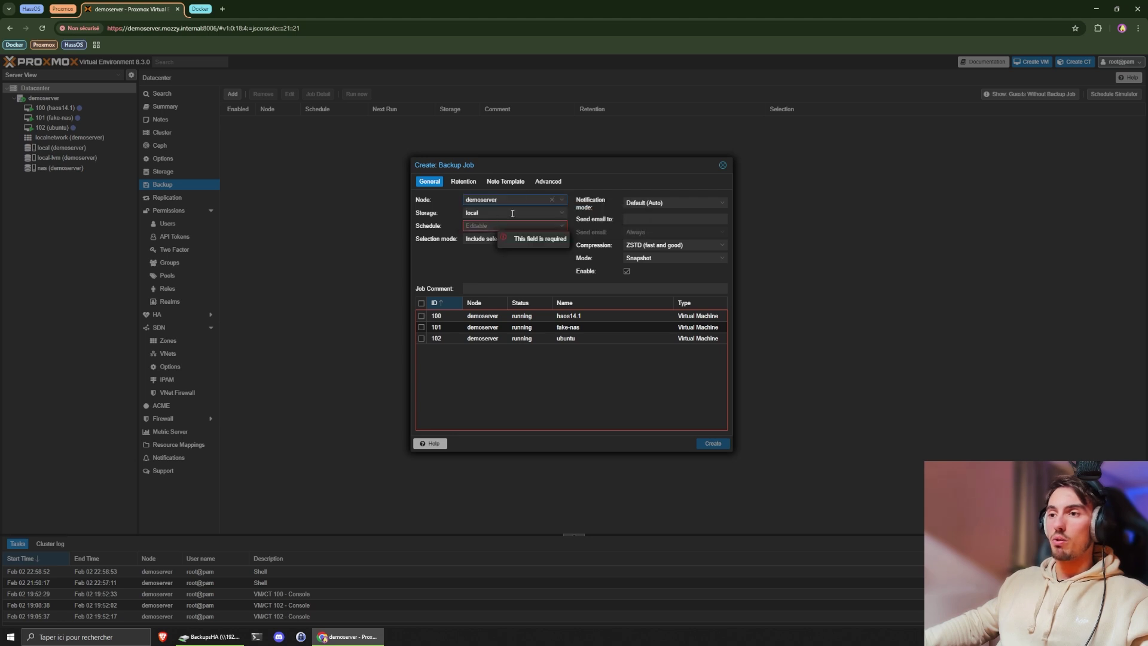
pyautogui.click(513, 213)
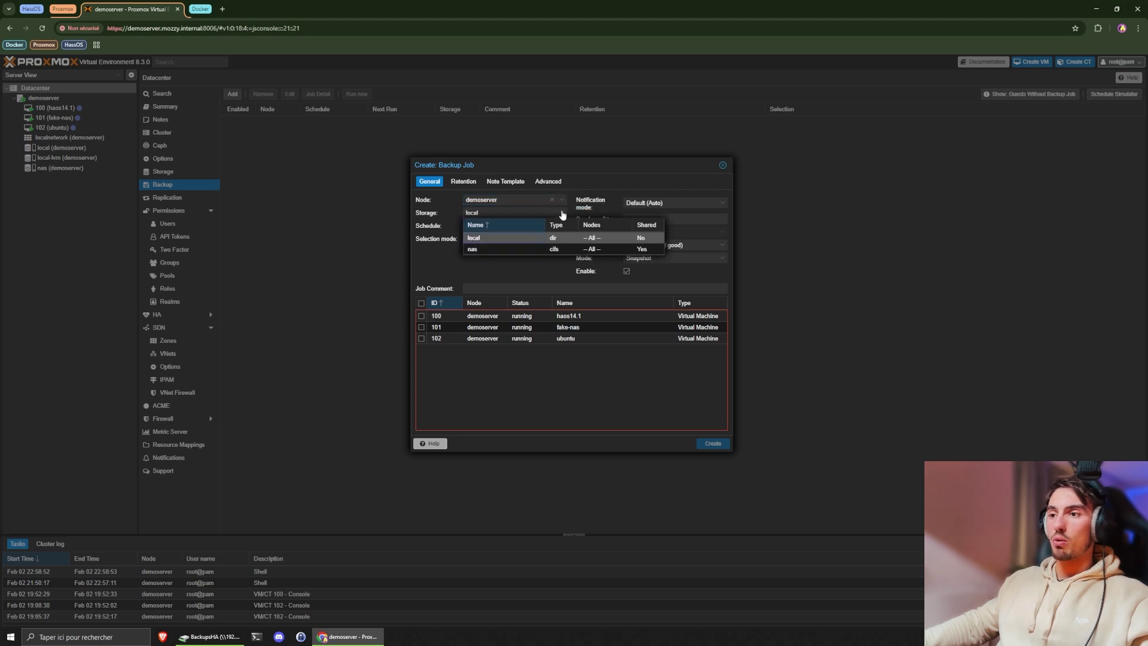
pyautogui.click(481, 250)
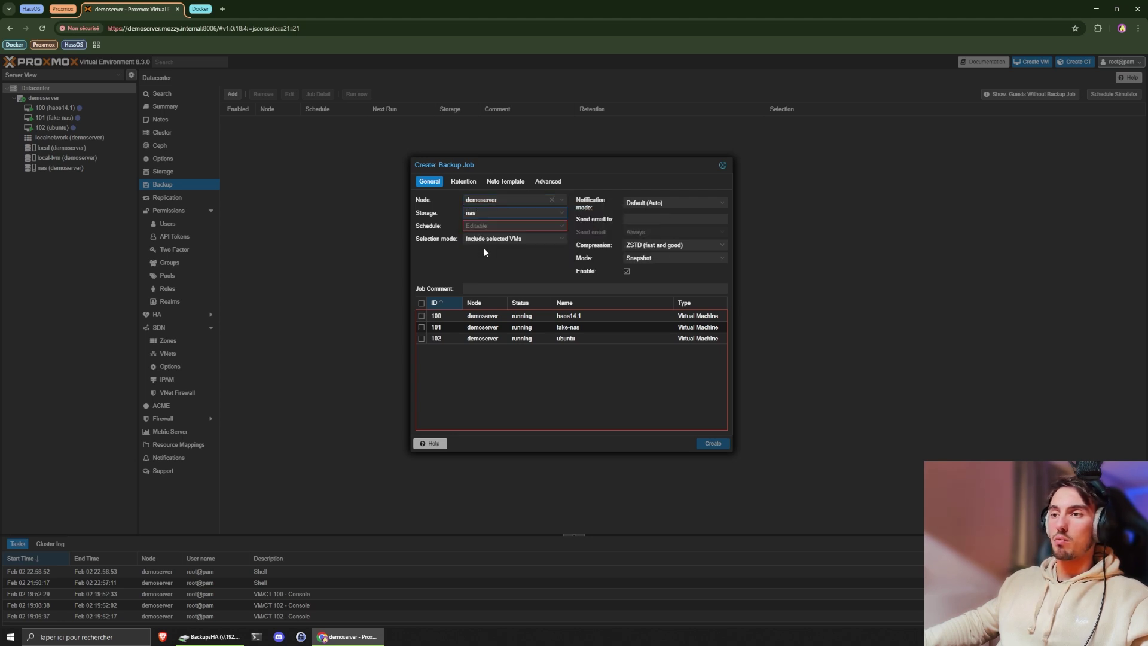
# - Set the job schedule to every day at 01:00
pyautogui.click(561, 226)
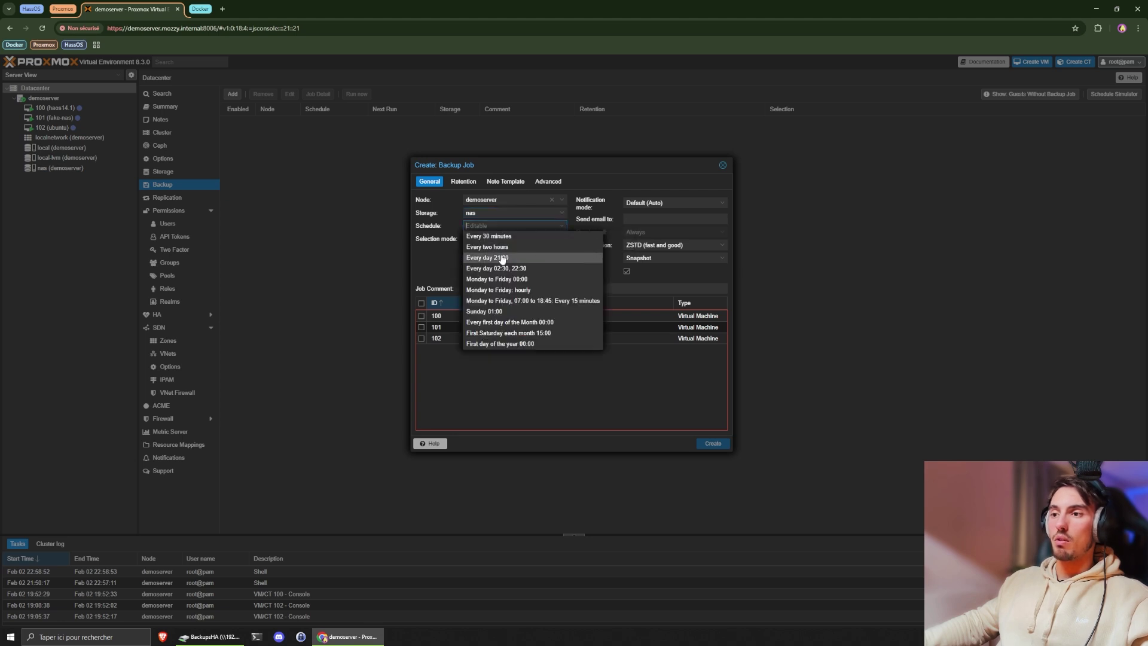
pyautogui.click(496, 258)
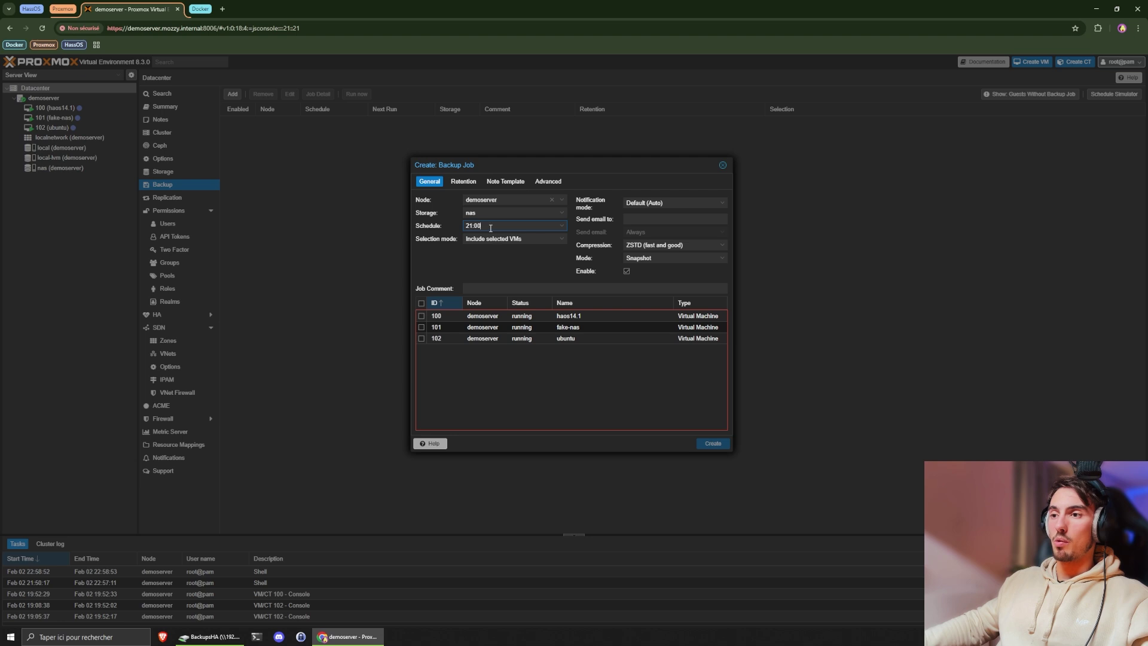
pyautogui.press('Left')
pyautogui.press('Left')
pyautogui.press('Left')
pyautogui.press('Left')
pyautogui.press('BackSpace')
pyautogui.write('0')
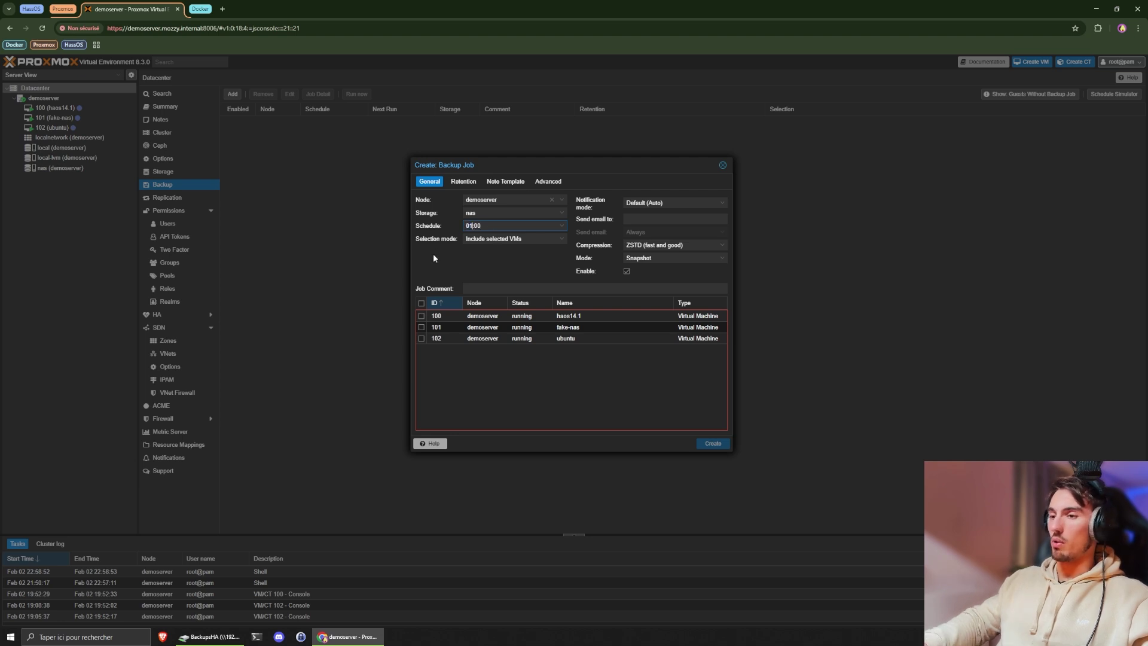
pyautogui.click(446, 260)
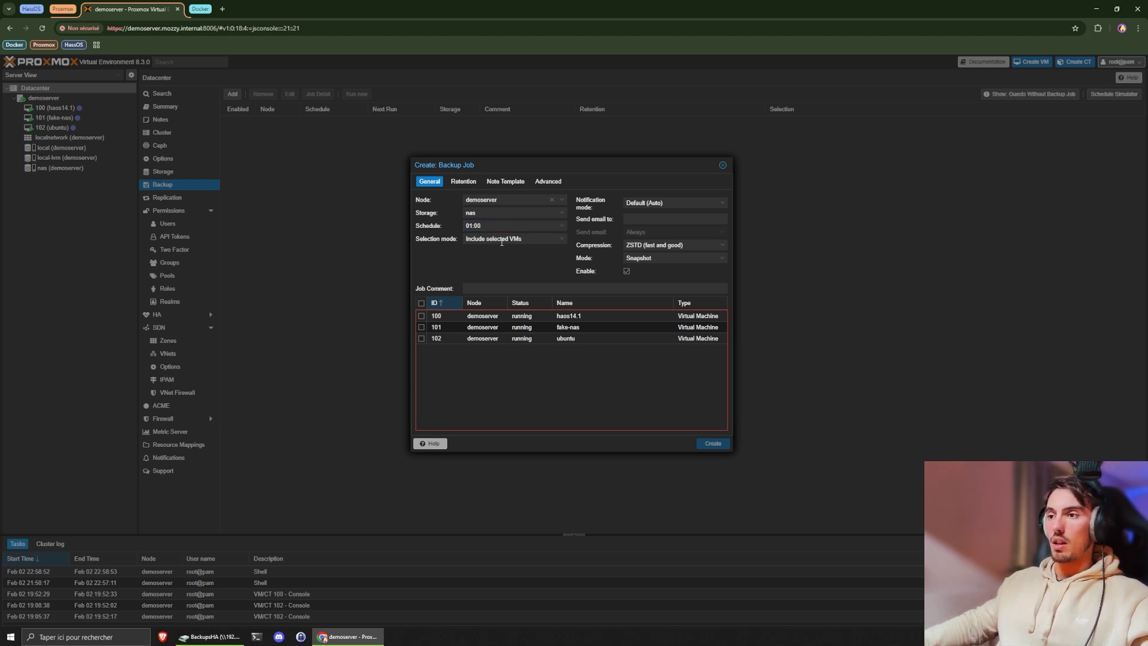
# - Limit the job to selected VMs and include VM 100 haos14.1
pyautogui.click(562, 241)
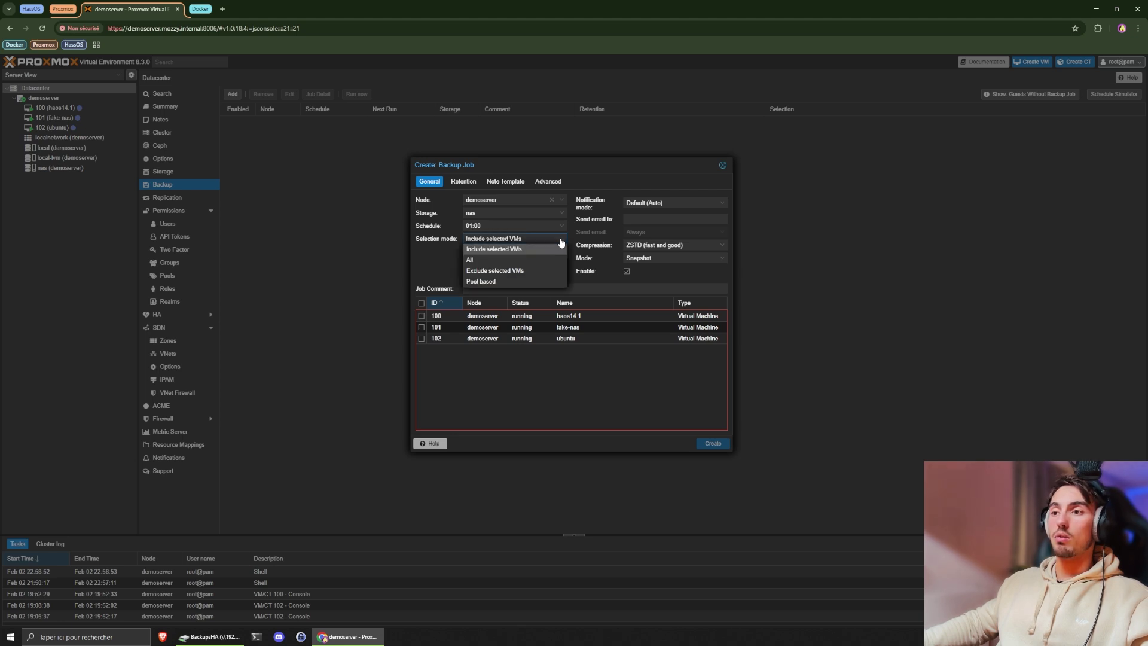
pyautogui.click(484, 261)
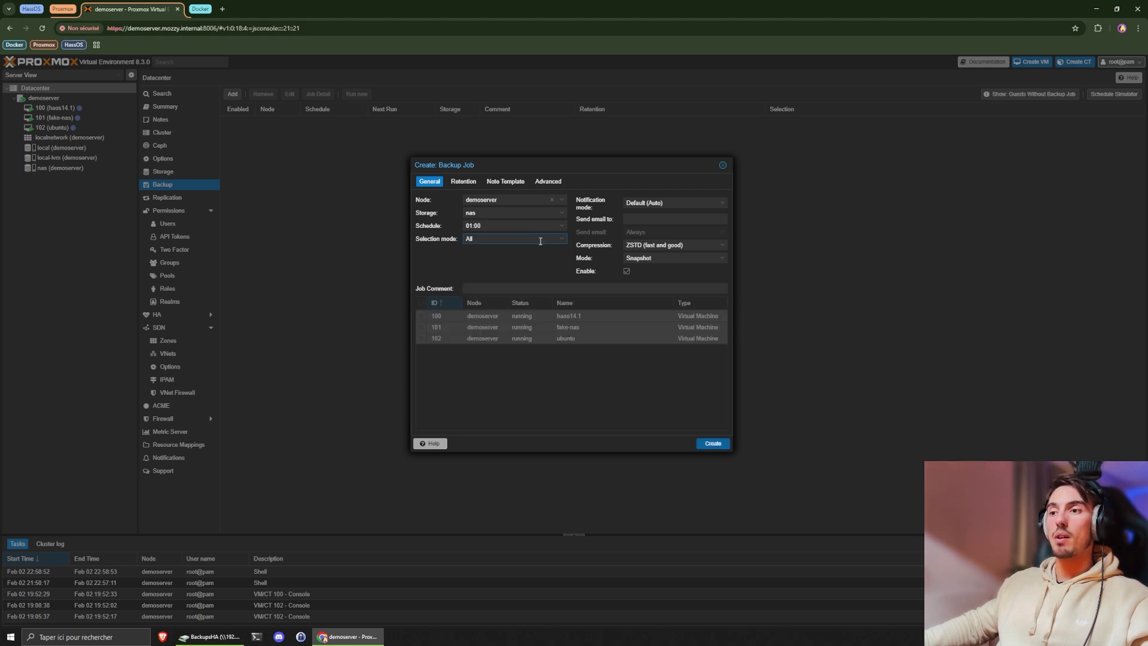
pyautogui.press('Down')
pyautogui.click(562, 241)
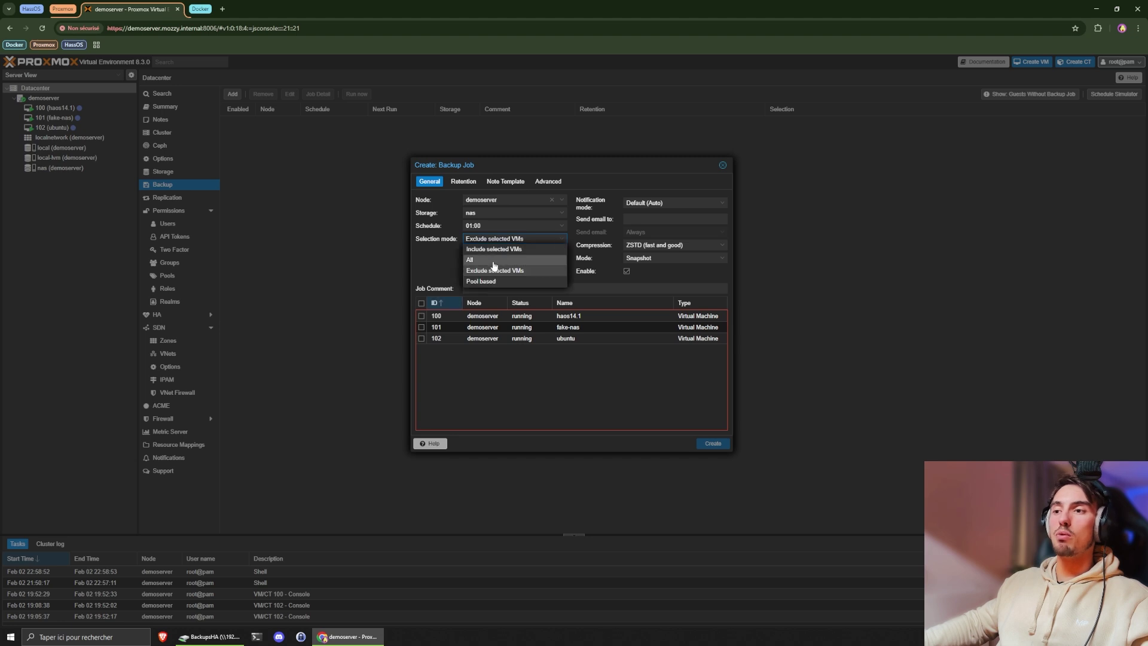
pyautogui.click(492, 251)
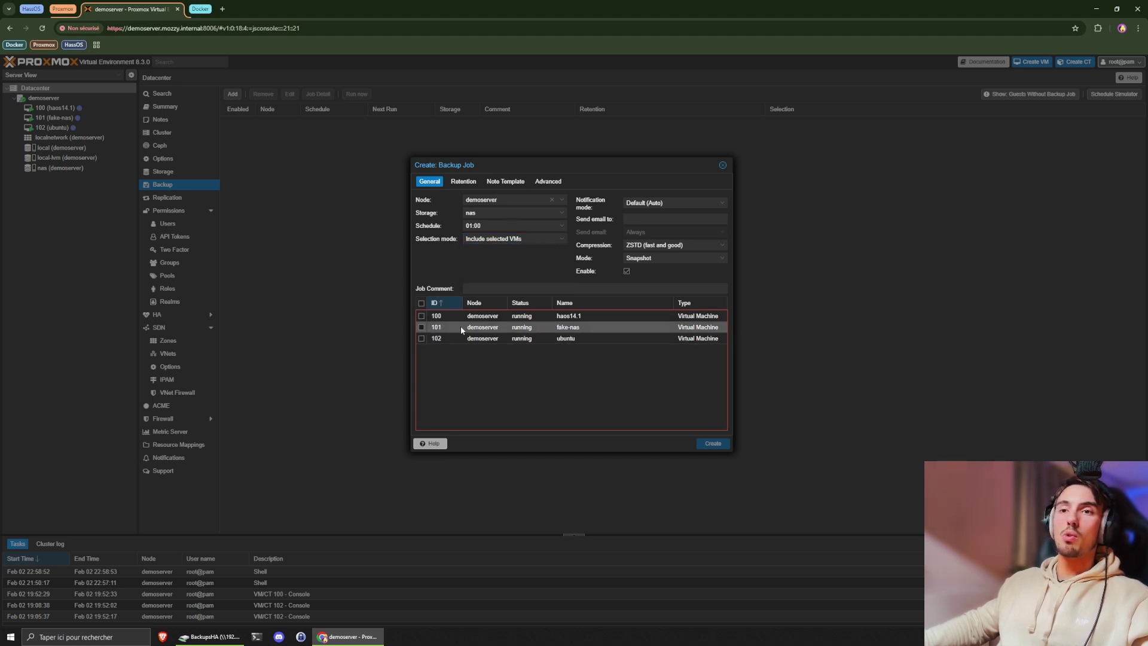
pyautogui.click(421, 316)
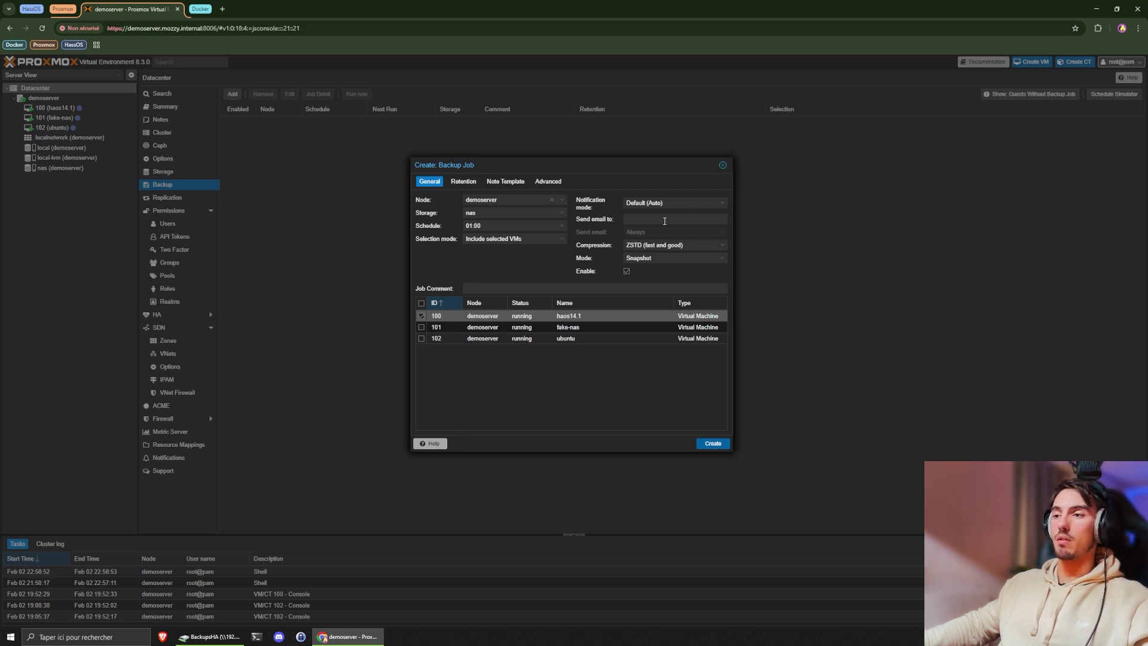
# - Set notification e-mails to Always and leave the recipient address empty
pyautogui.click(683, 220)
pyautogui.write('dqz')
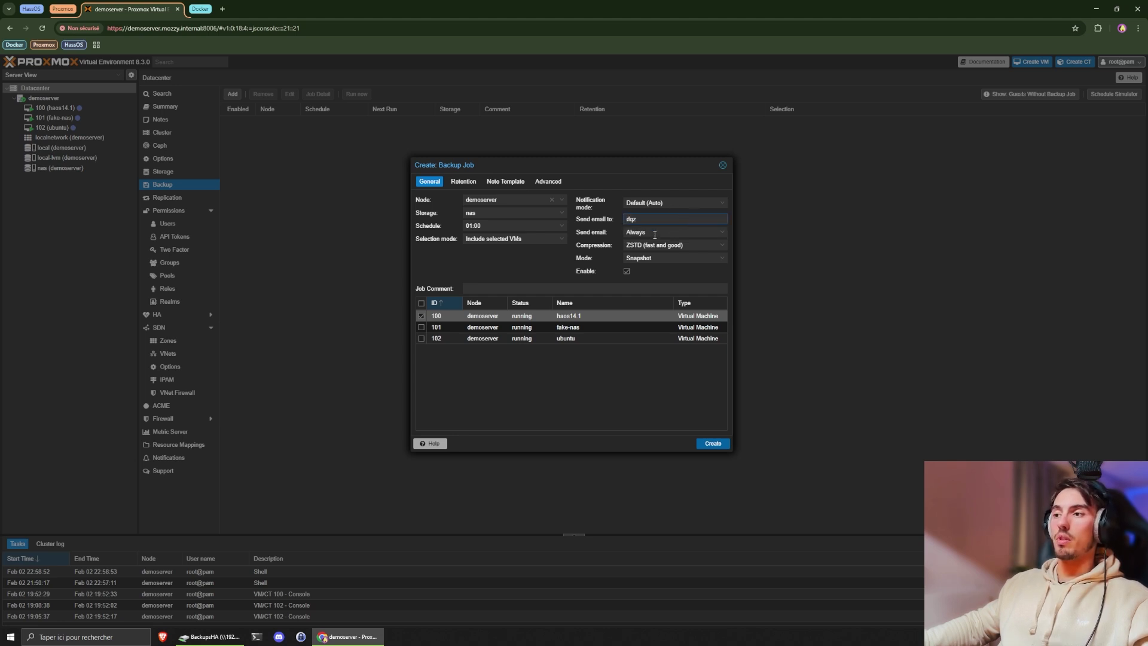
pyautogui.click(658, 233)
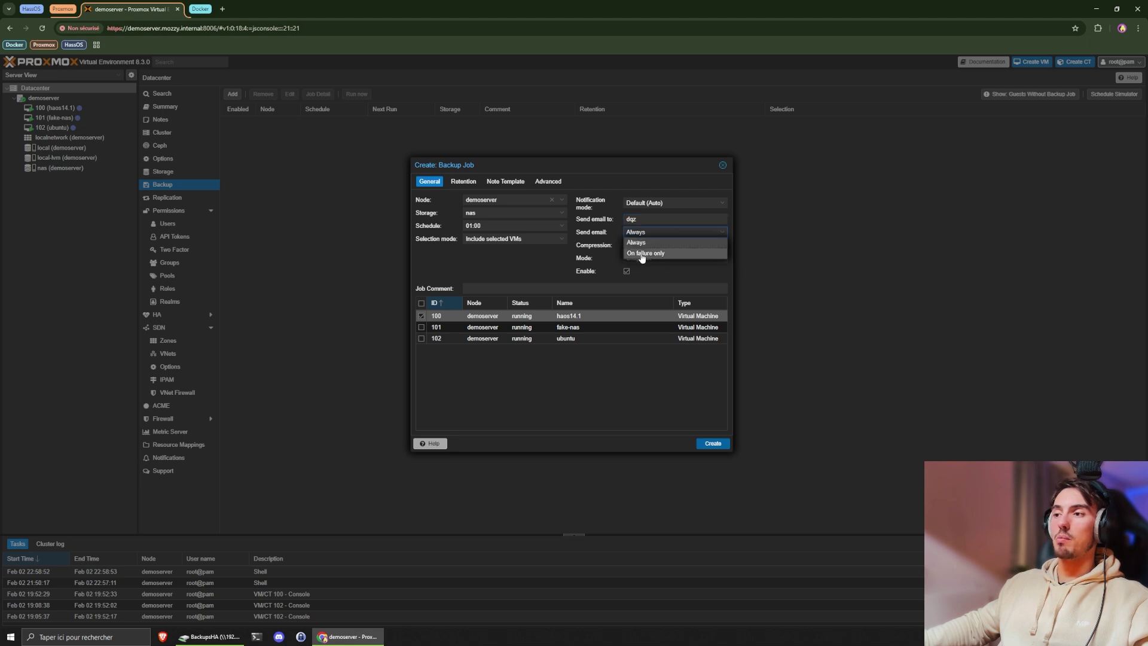
pyautogui.click(655, 253)
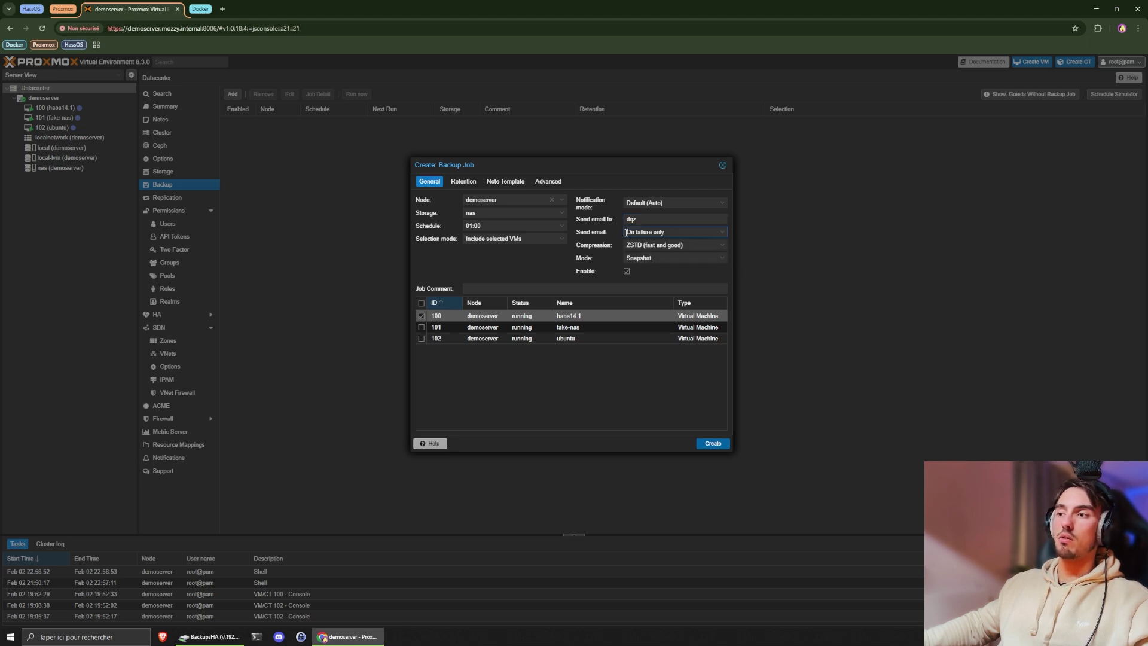
pyautogui.click(668, 232)
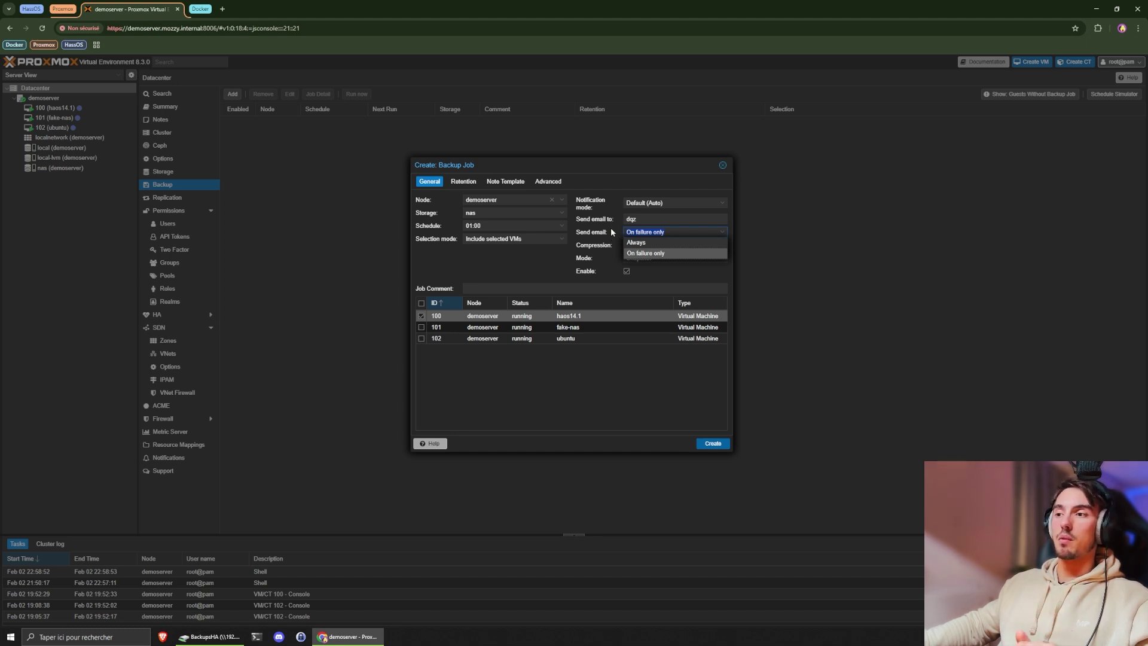
pyautogui.click(652, 242)
pyautogui.click(666, 221)
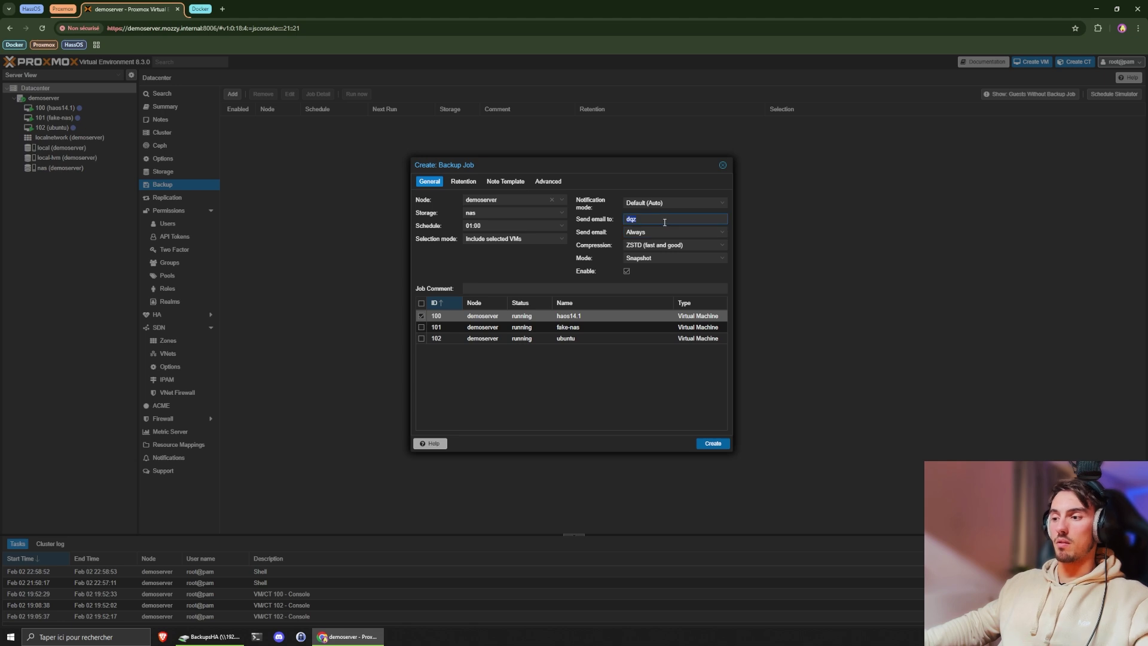
pyautogui.press('BackSpace')
pyautogui.press('BackSpace')
pyautogui.press('BackSpace')
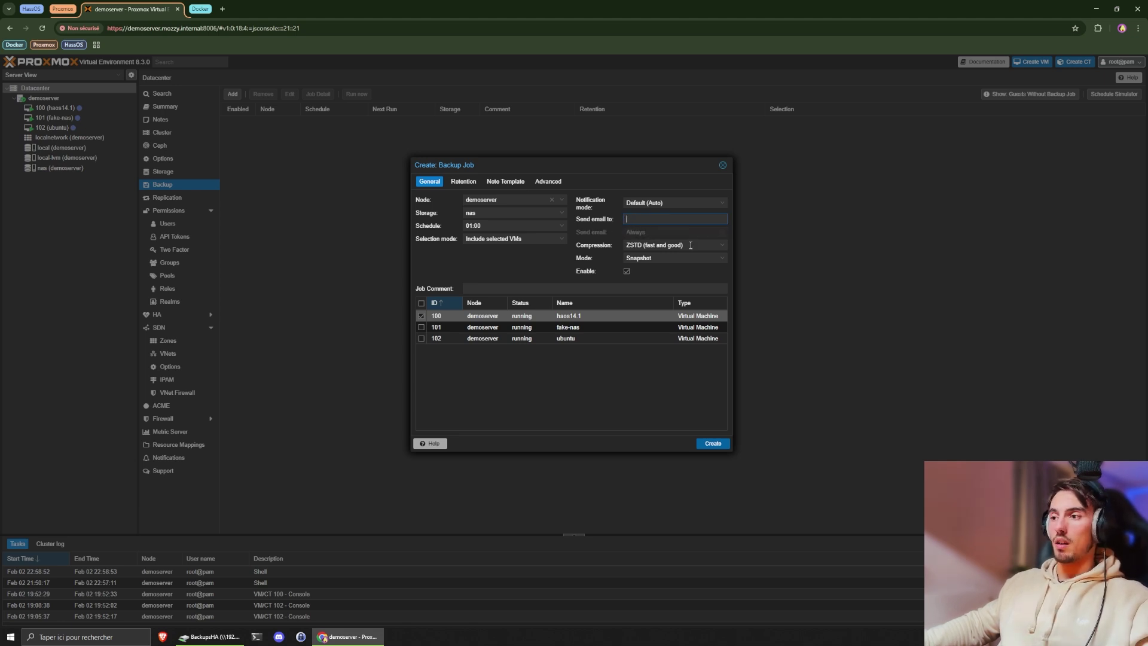
# - Keep ZSTD compression and Snapshot mode, enable the job, and create it
pyautogui.click(658, 245)
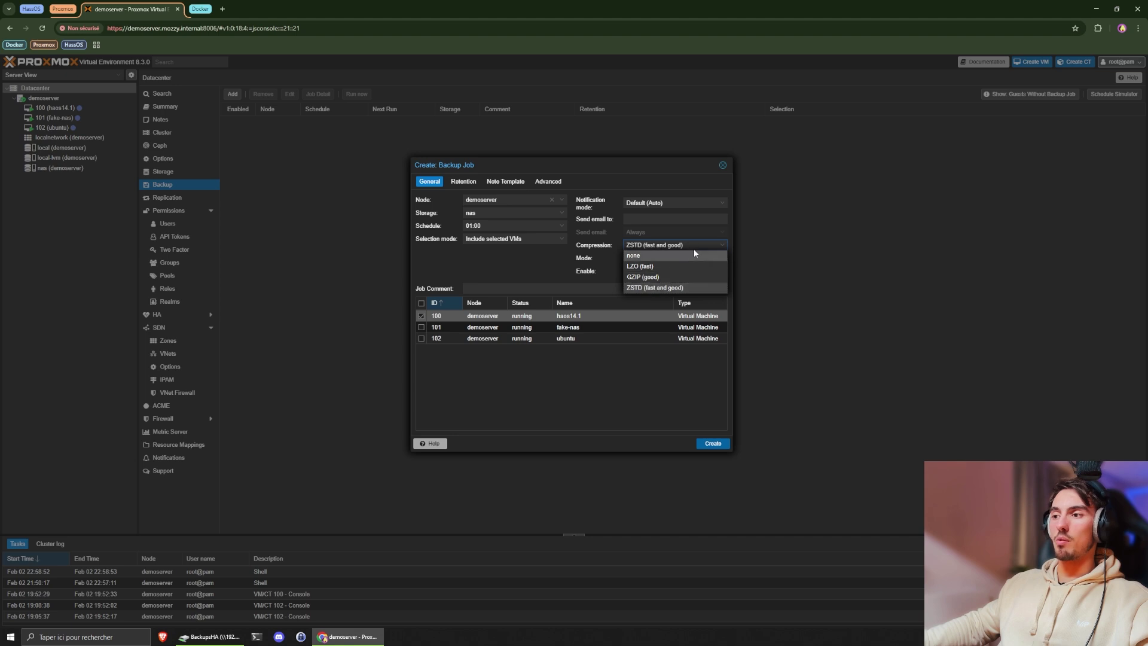
pyautogui.click(673, 287)
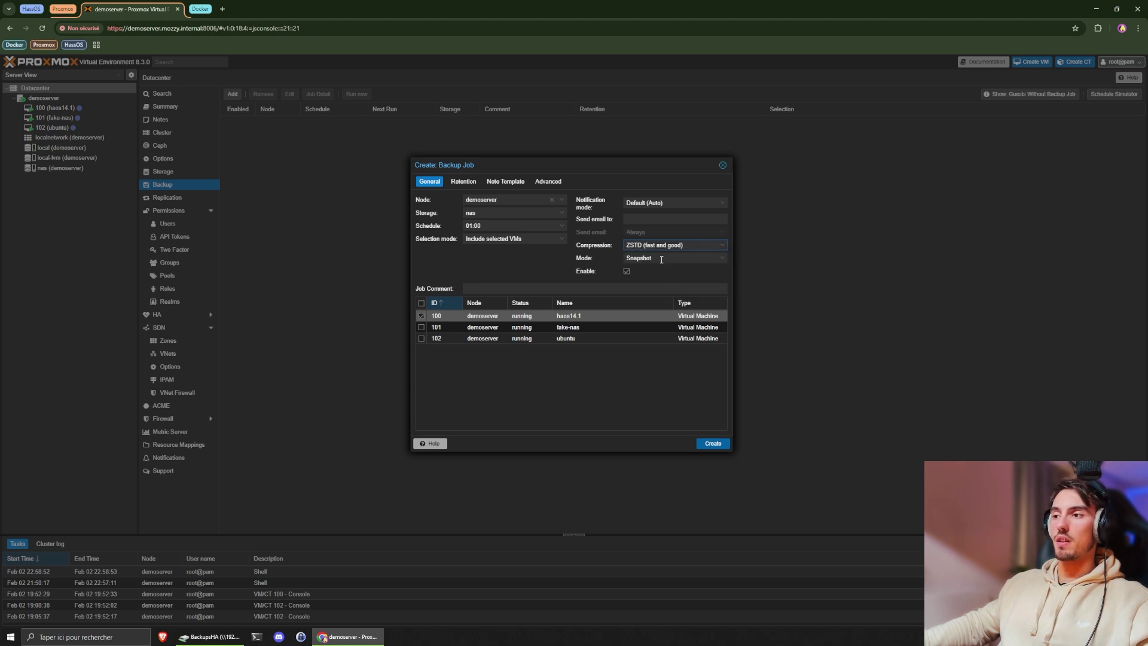
pyautogui.click(688, 258)
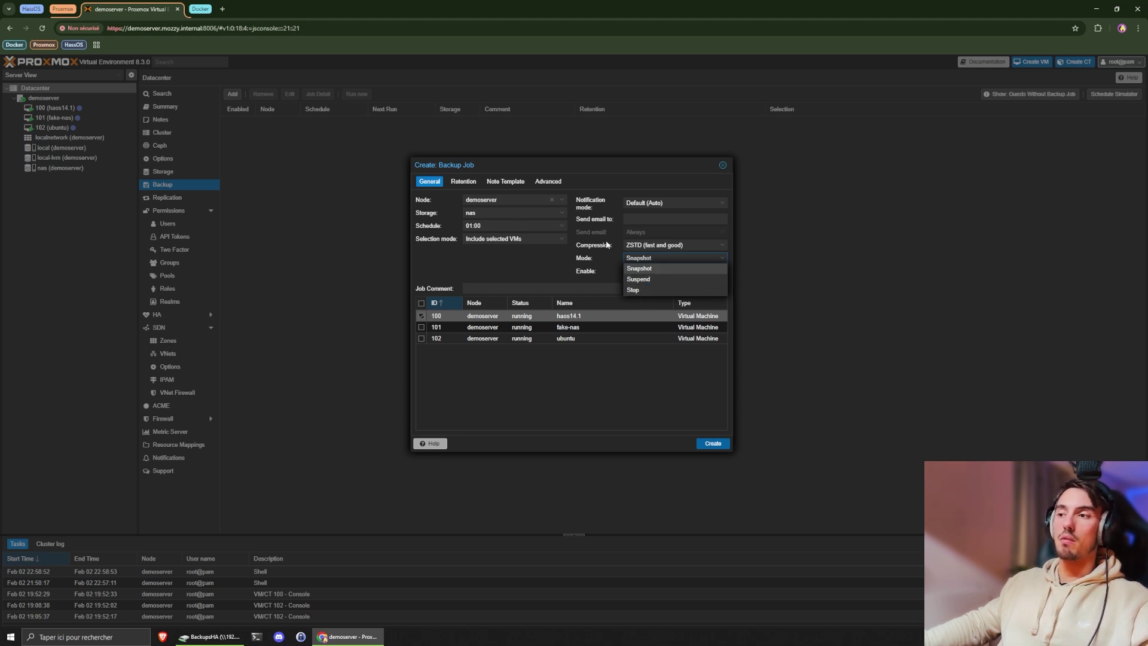
pyautogui.click(649, 270)
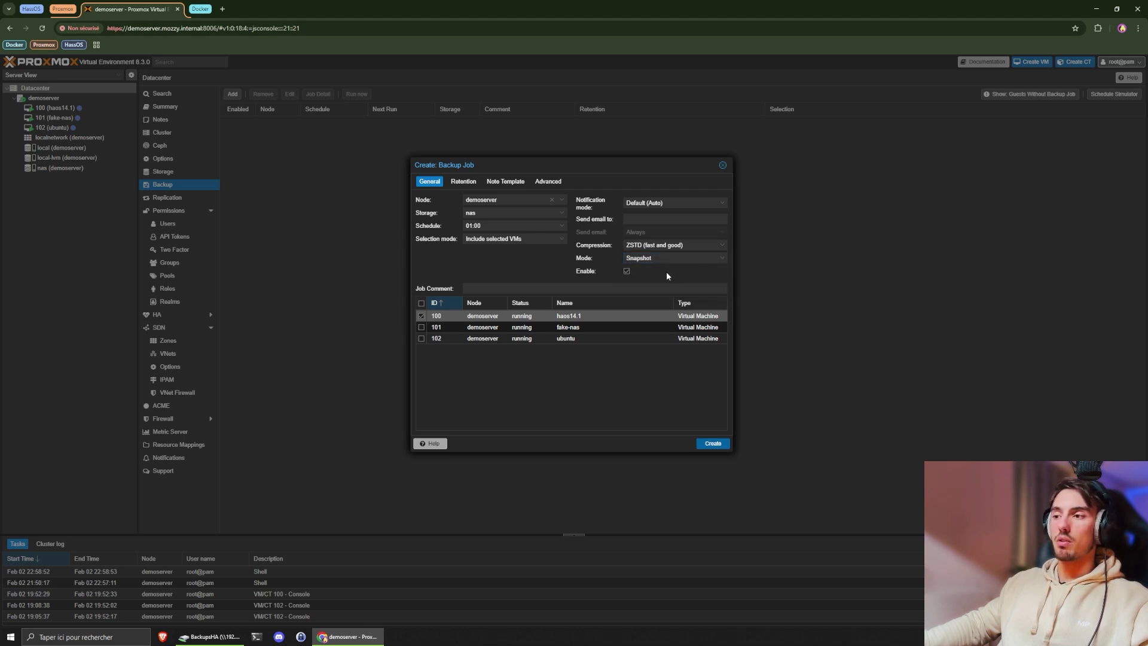
pyautogui.click(626, 271)
pyautogui.moveTo(470, 165); pyautogui.dragTo(448, 160)
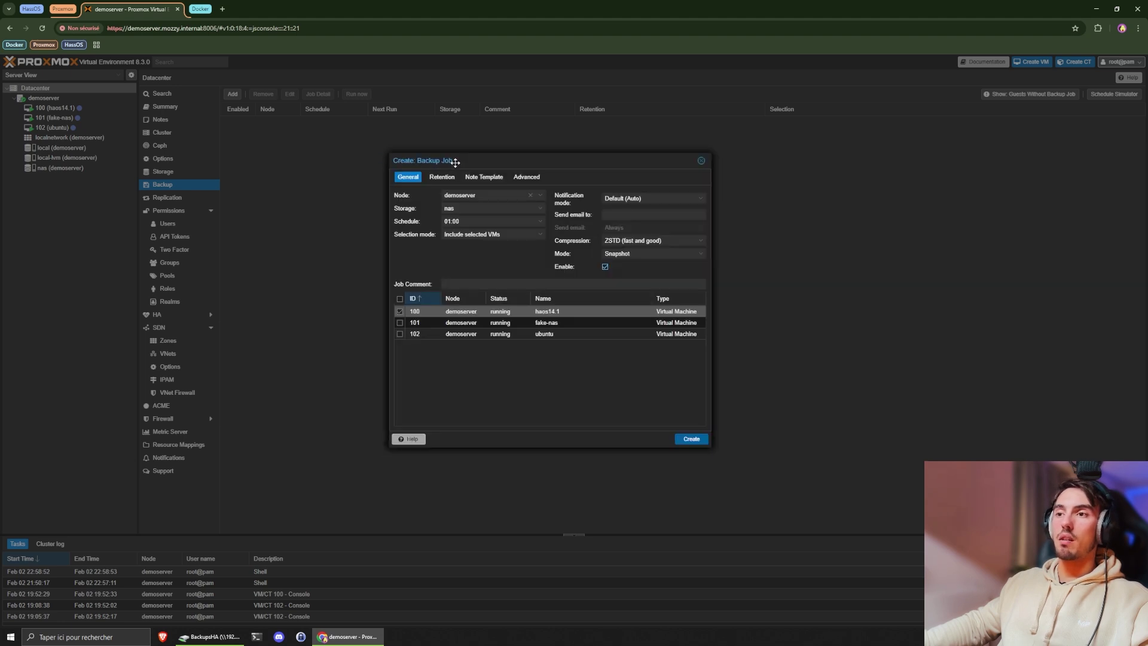
pyautogui.click(698, 439)
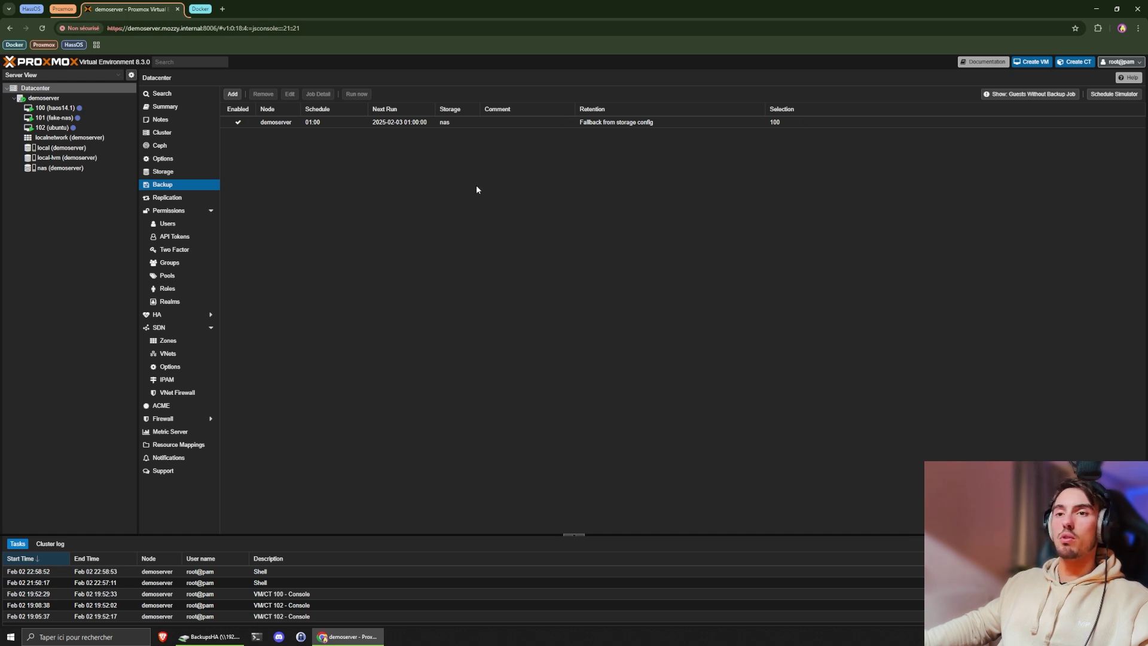
# - Run an immediate backup of VM 100 to the nas storage
pyautogui.click(55, 108)
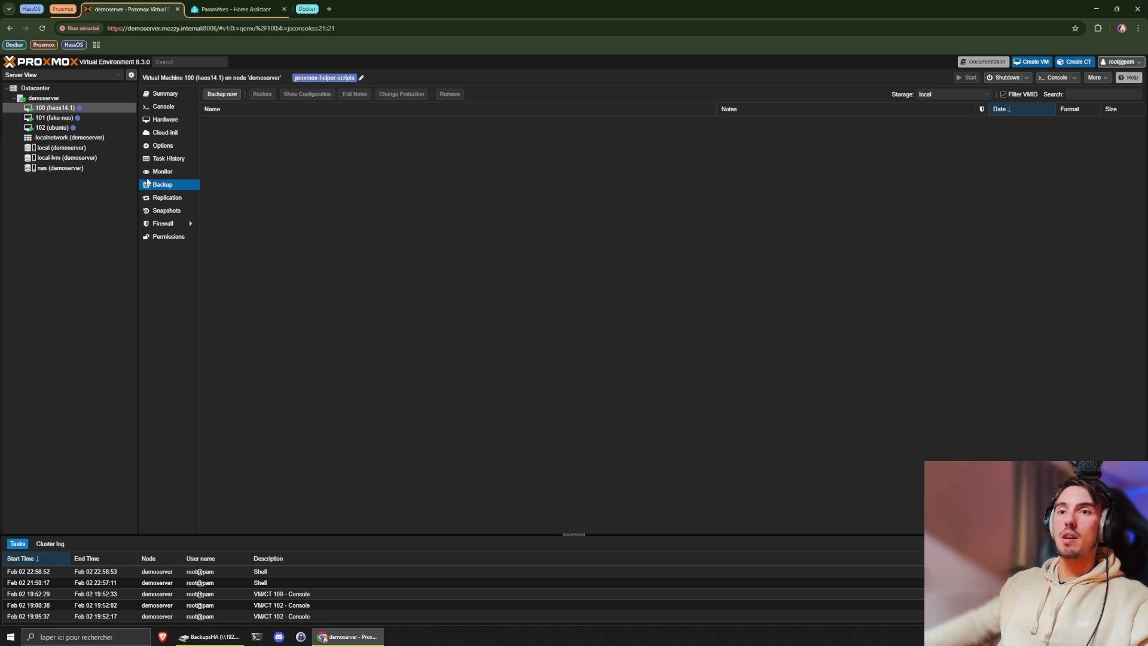
pyautogui.click(222, 95)
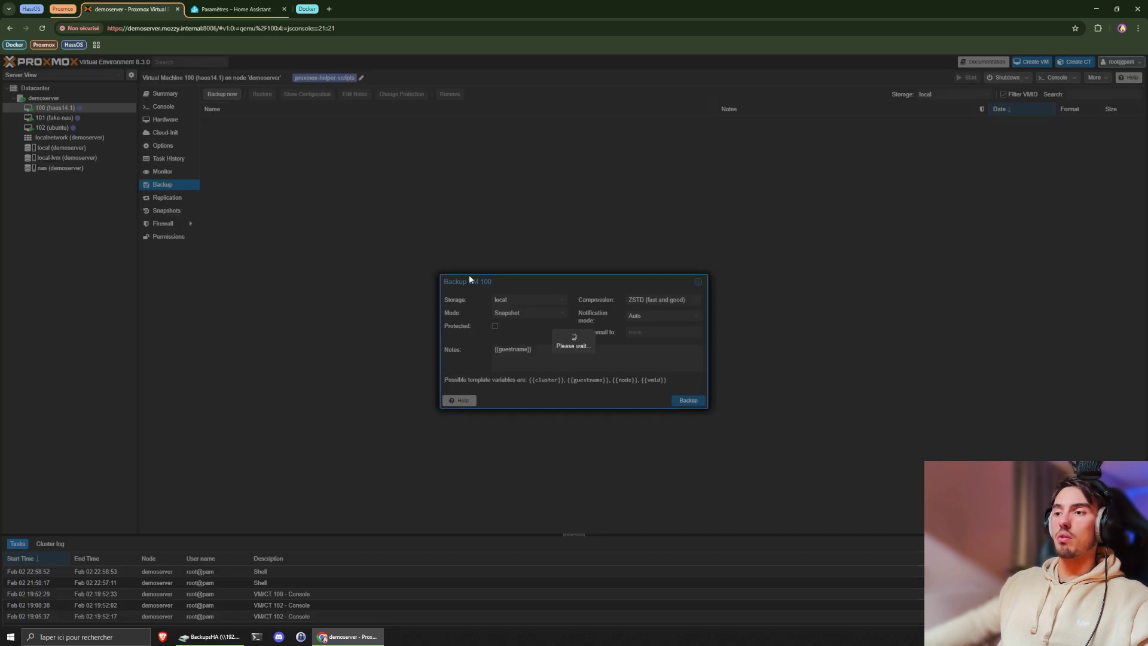
pyautogui.click(550, 302)
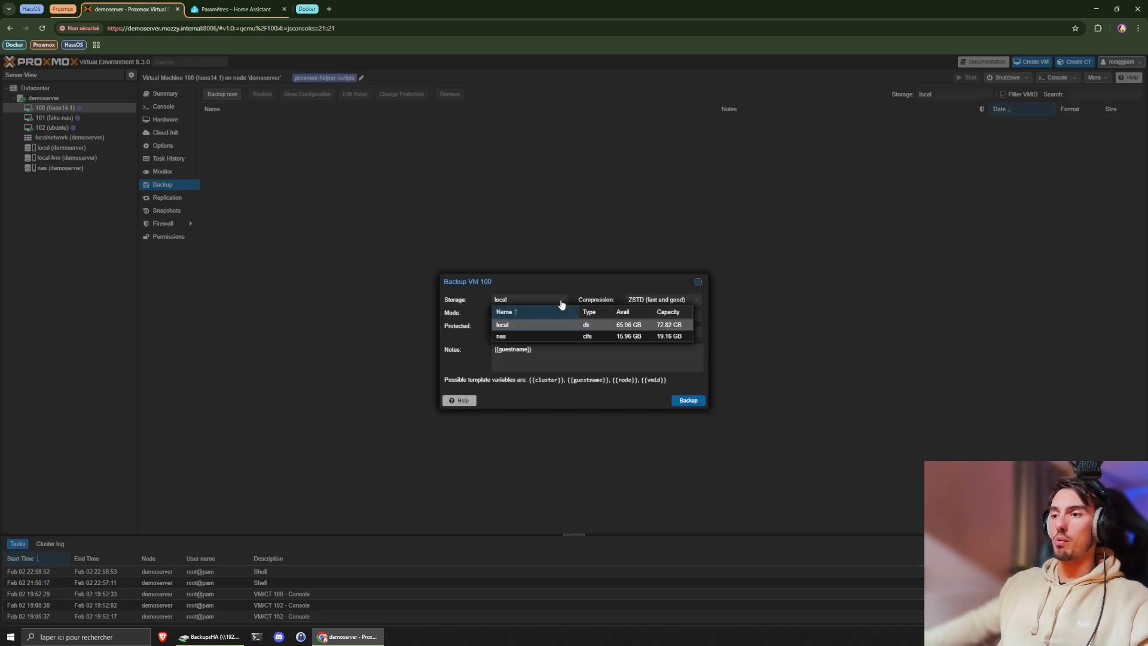
pyautogui.click(512, 335)
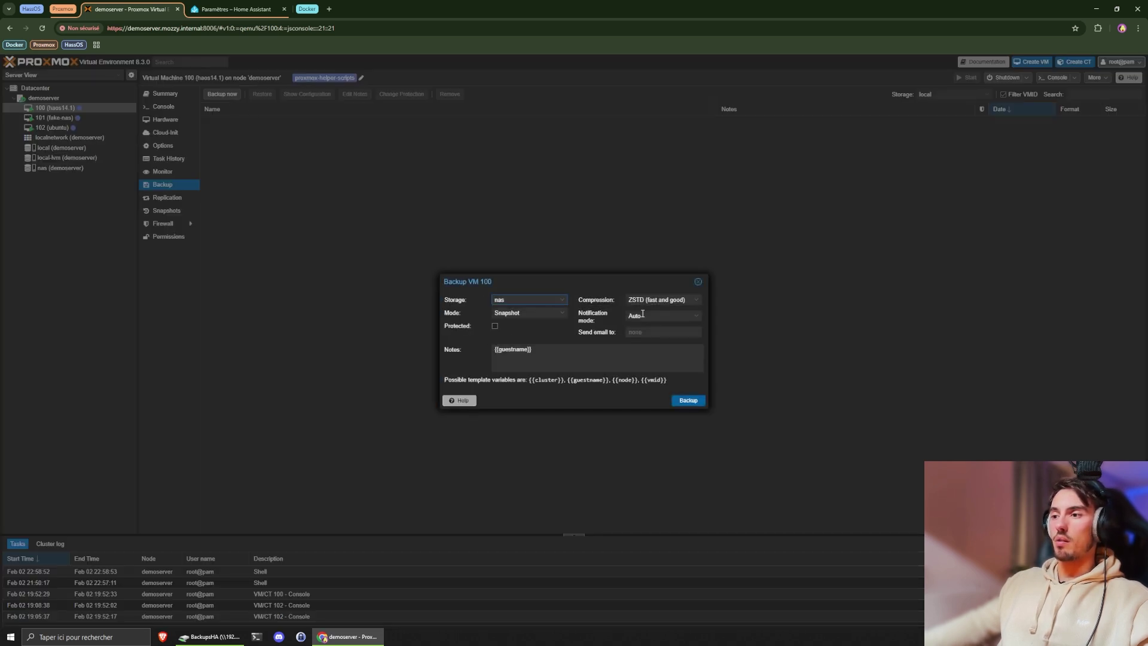
pyautogui.click(690, 401)
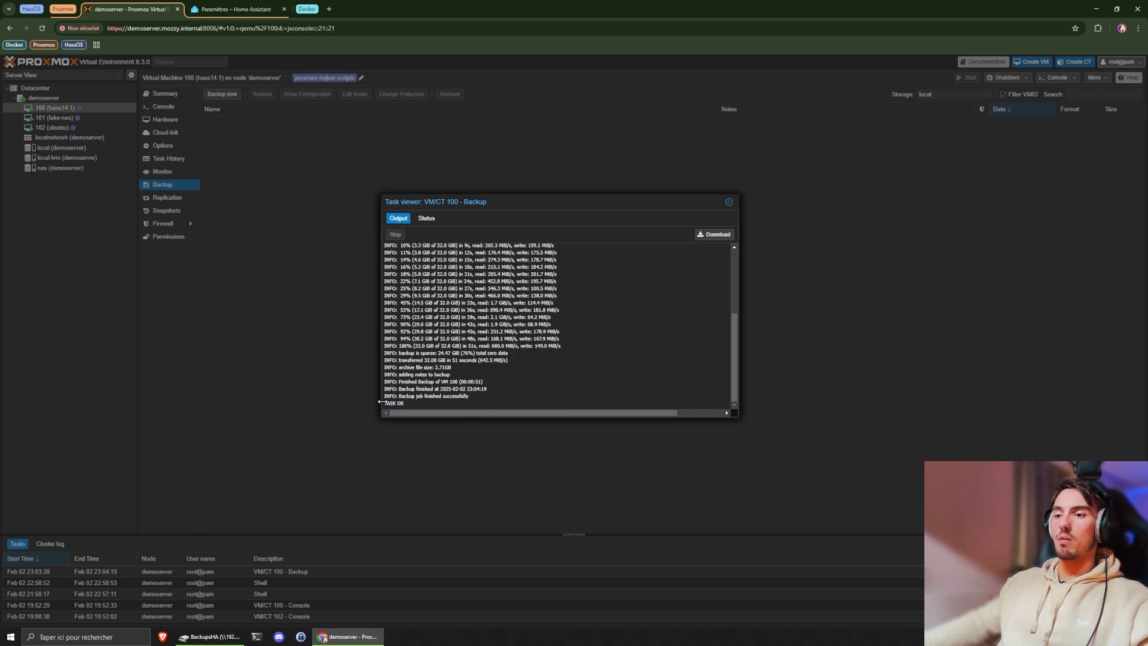
# - Check the backup log's success line, list VM 100's nas backups, then open Home Assistant automations
pyautogui.moveTo(403, 395); pyautogui.dragTo(470, 396)
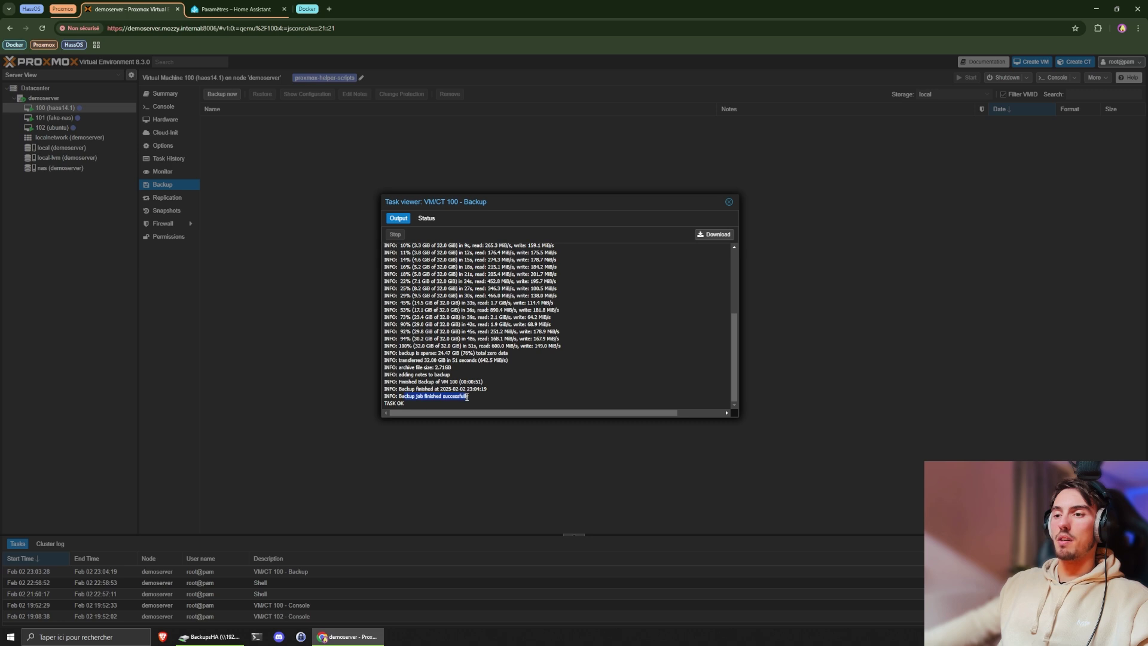
pyautogui.click(711, 262)
pyautogui.click(728, 204)
pyautogui.click(957, 94)
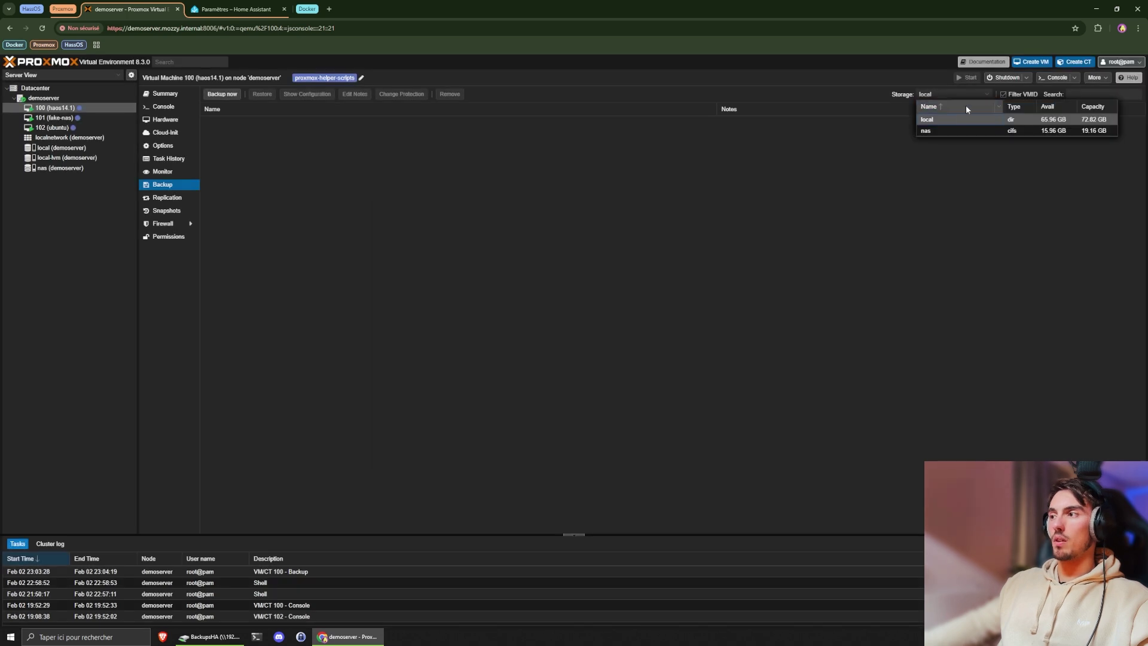
pyautogui.click(942, 134)
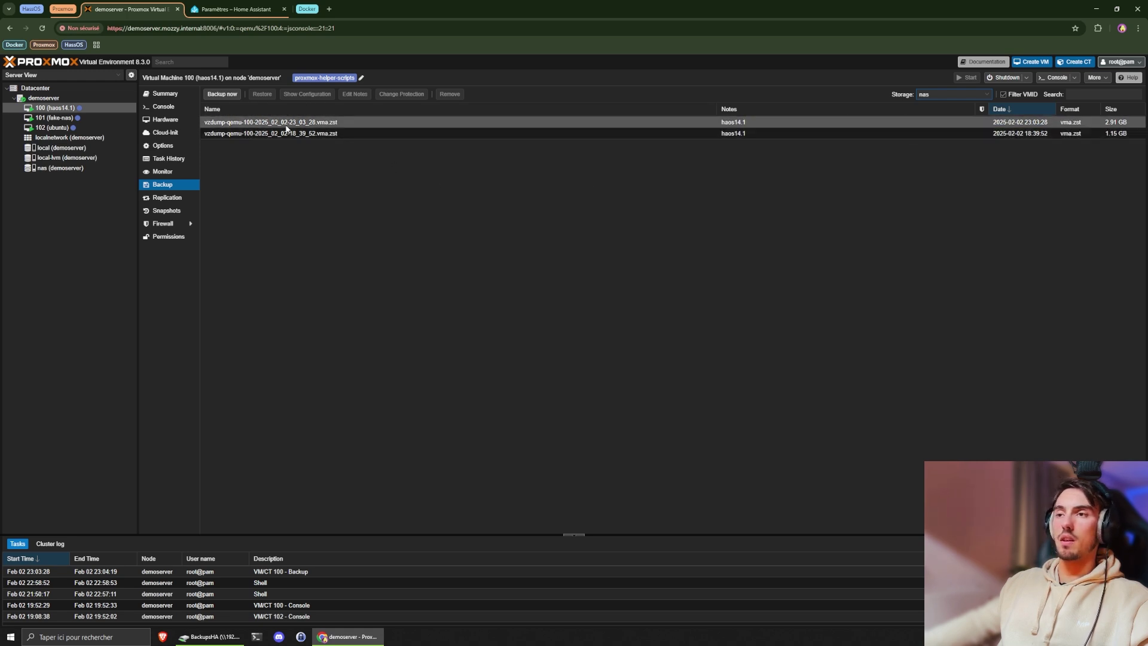
pyautogui.click(237, 9)
pyautogui.click(563, 175)
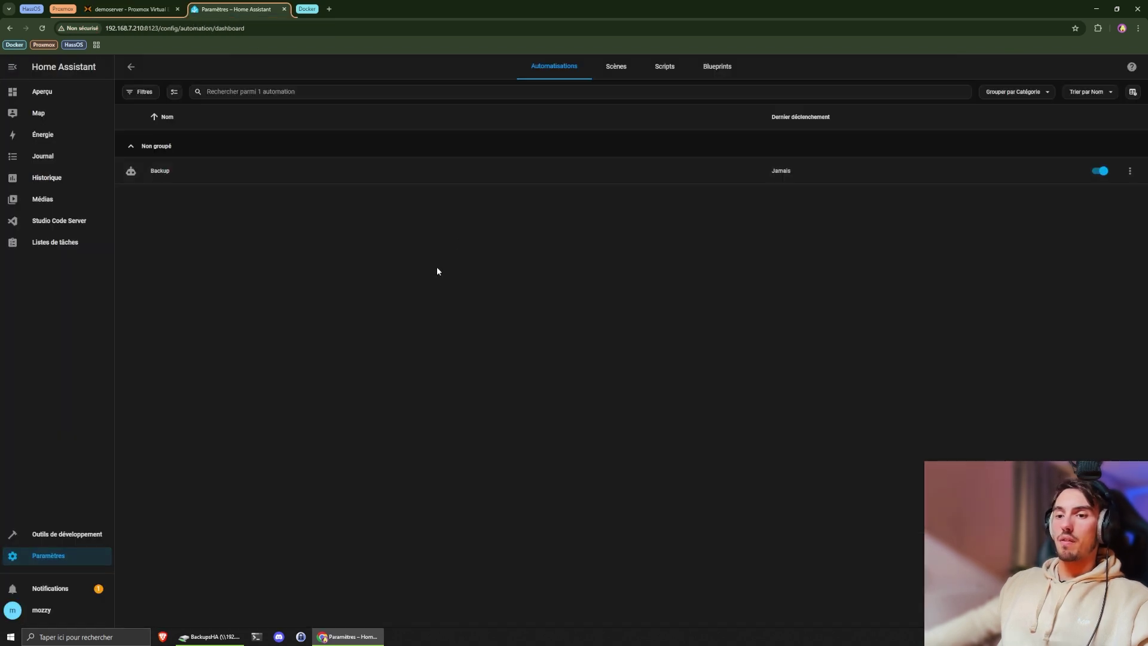
# - Create a new blank automation with its time trigger set to 0:05
pyautogui.click(1095, 601)
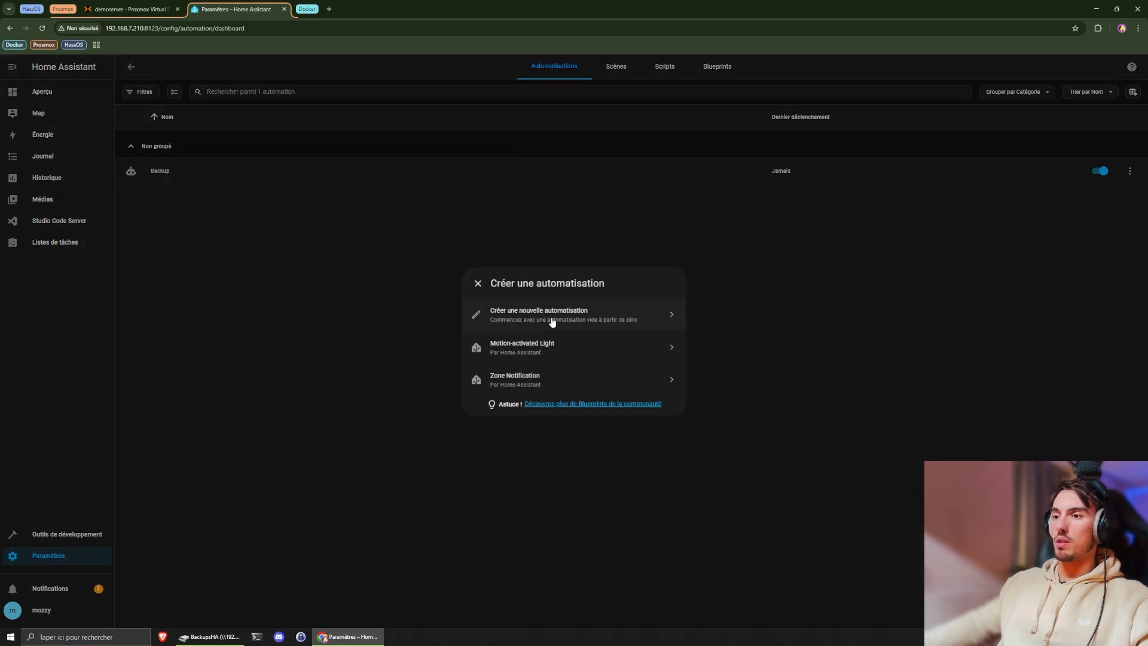
pyautogui.click(551, 318)
pyautogui.click(443, 225)
pyautogui.write('5')
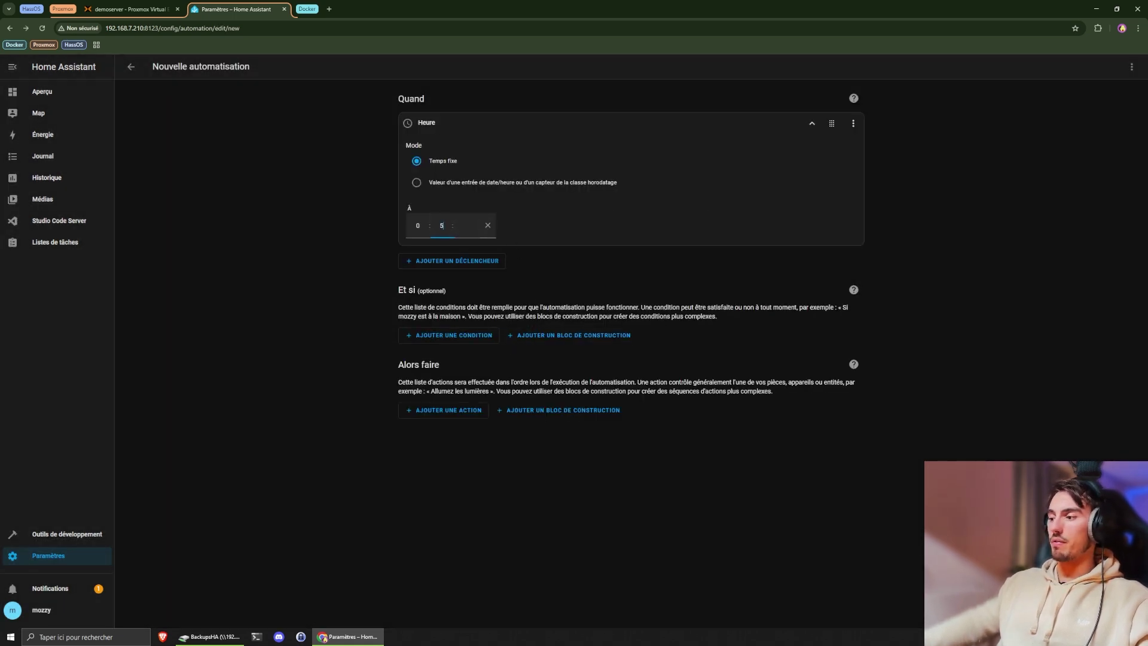
pyautogui.hotkey('ctrl', 's')
# - Save it under the name 'dzqdqzdqdd', reload the automations list and return to Proxmox
pyautogui.write('dzqdqzdqdd')
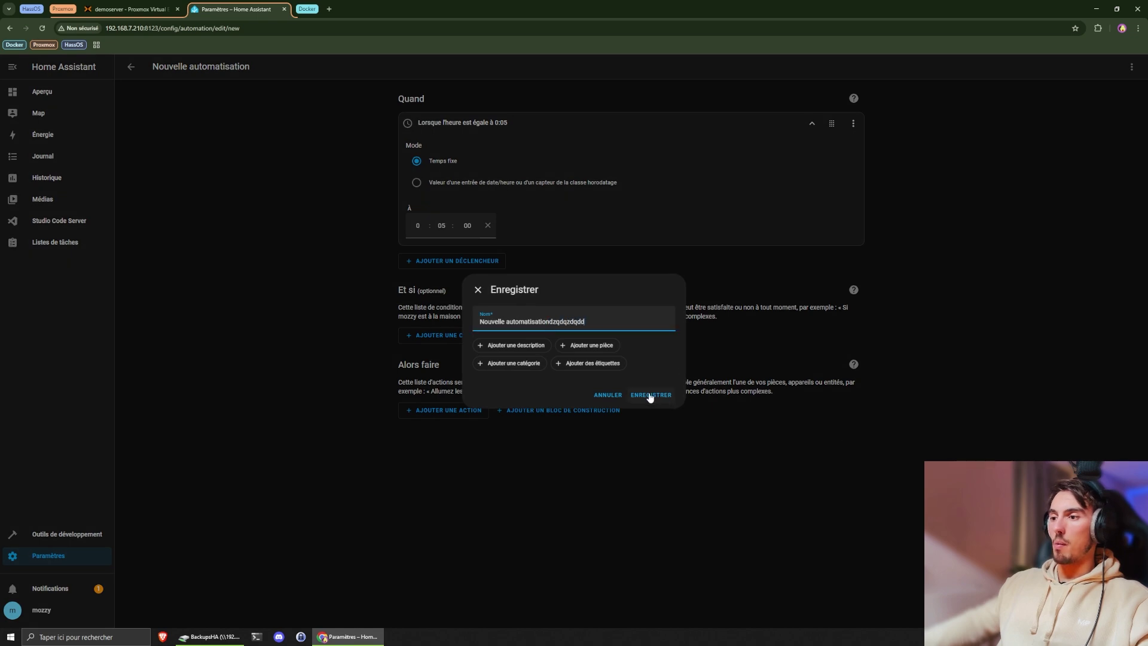
pyautogui.click(651, 397)
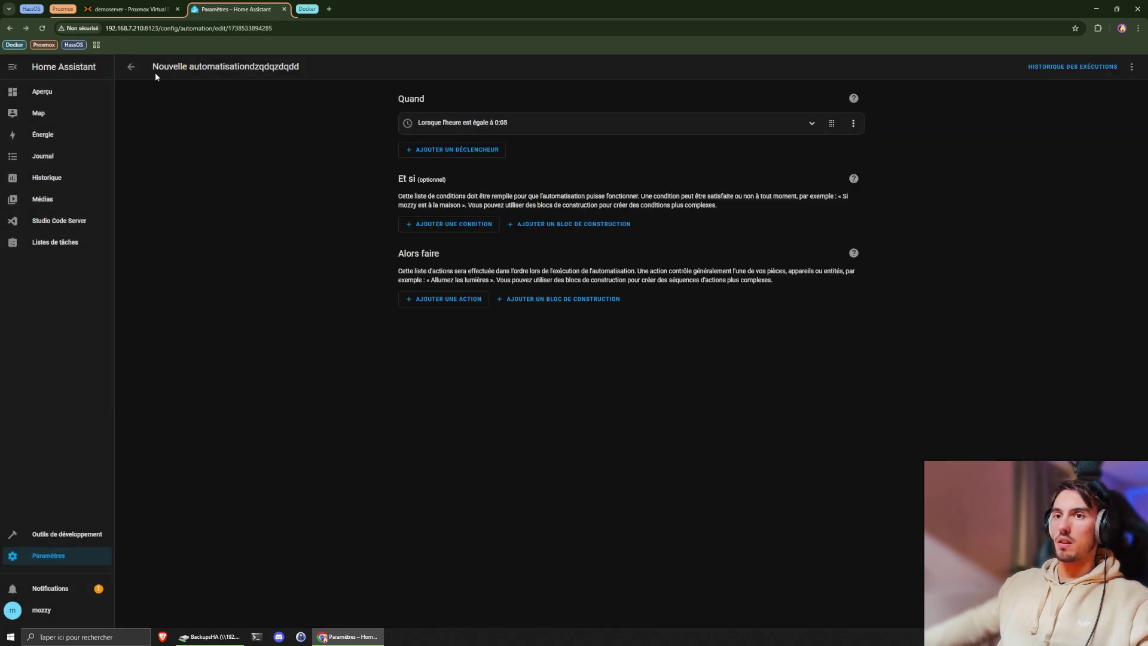
pyautogui.click(131, 67)
pyautogui.press('F5')
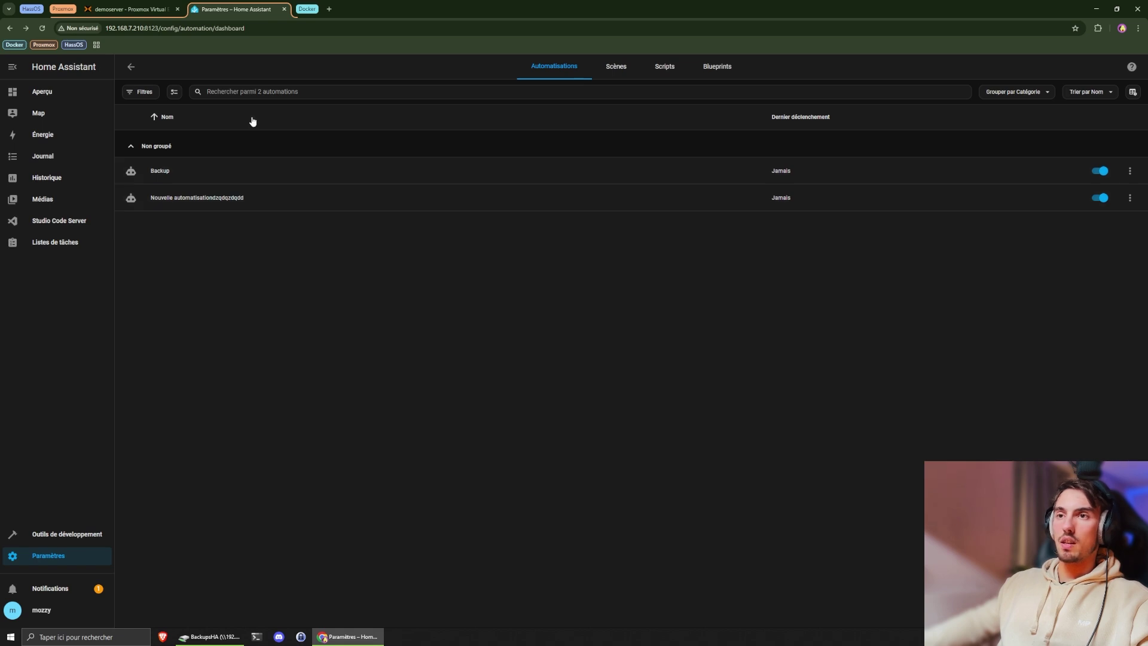
pyautogui.click(157, 10)
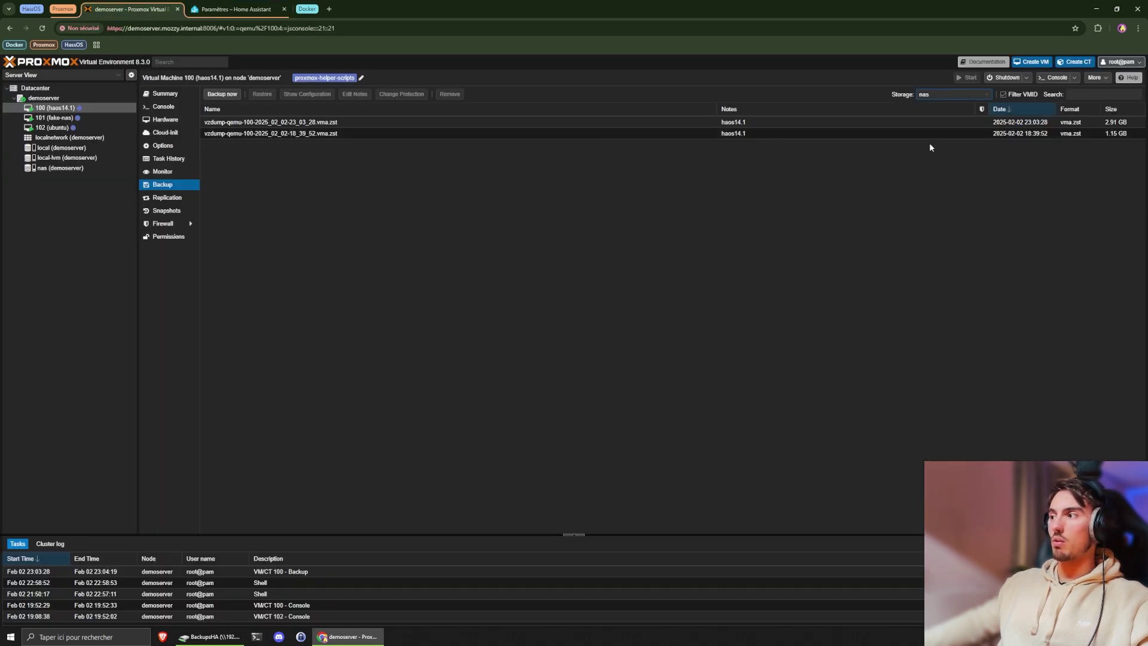
# - Try restoring VM 100 from its newest nas backup, which fails while the VM runs
pyautogui.click(379, 123)
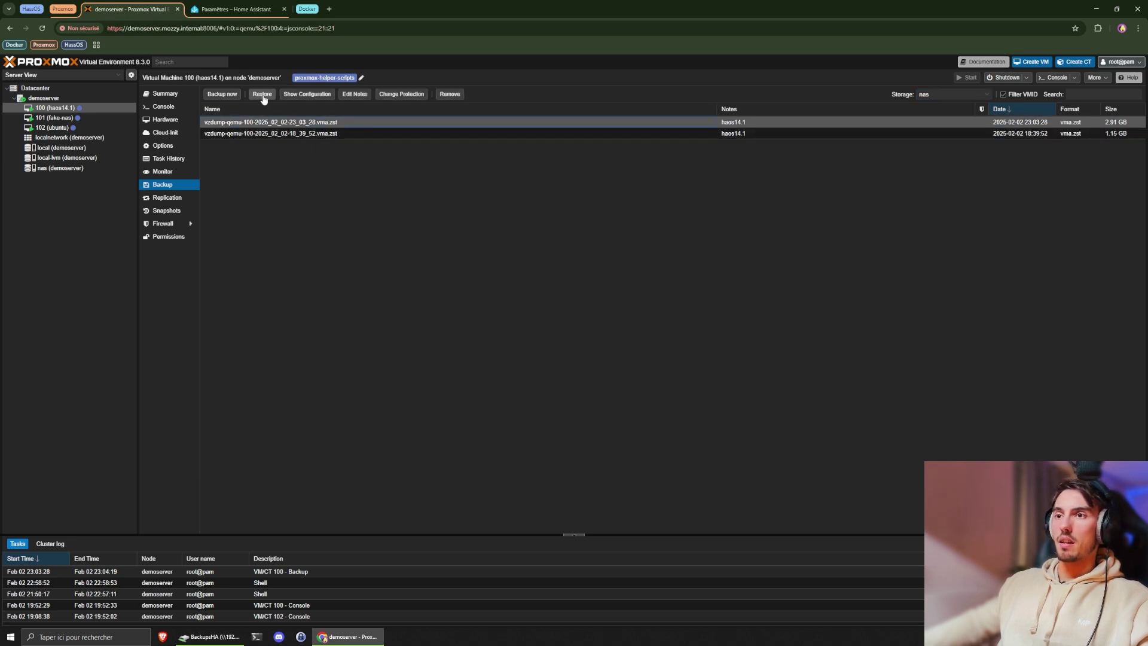
pyautogui.click(263, 95)
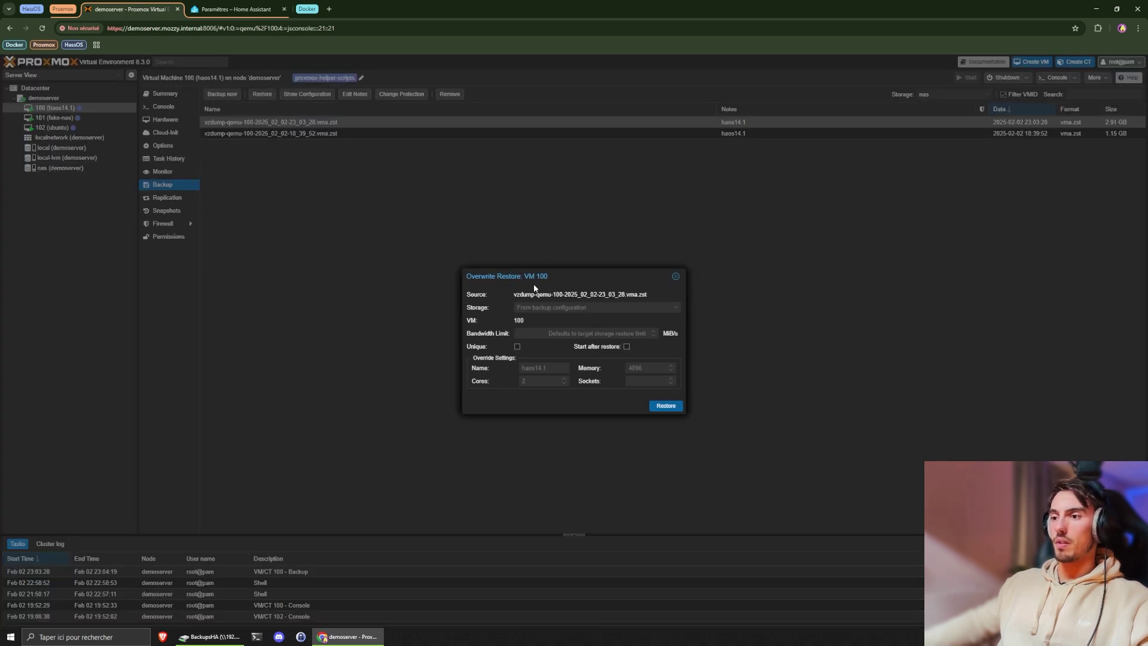
pyautogui.click(665, 407)
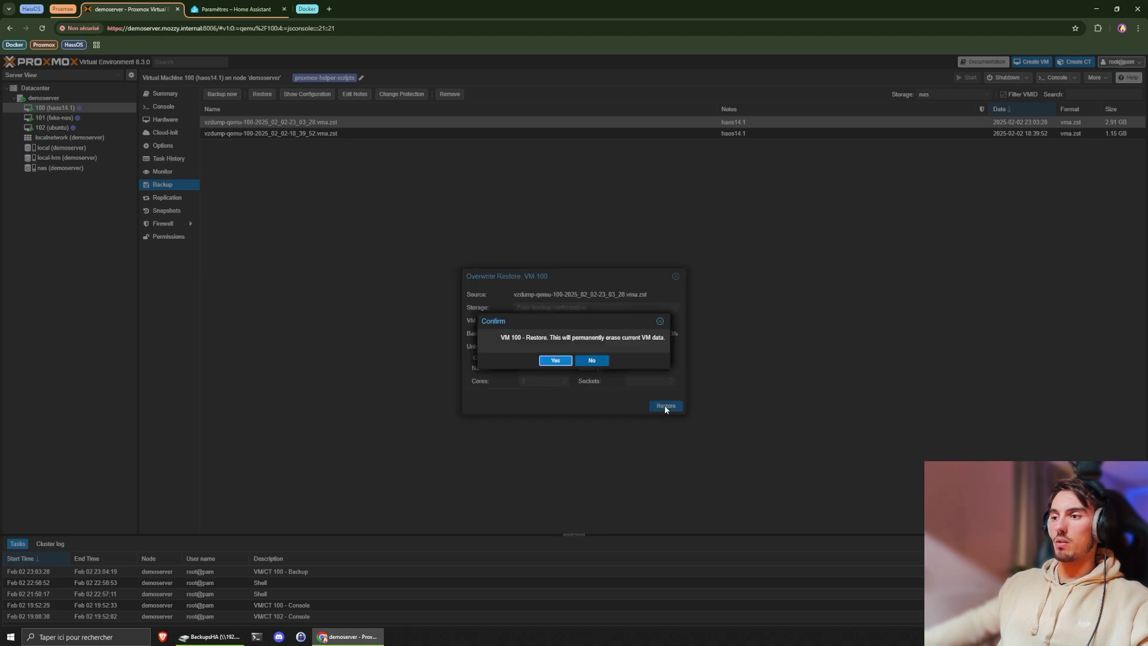
pyautogui.click(554, 360)
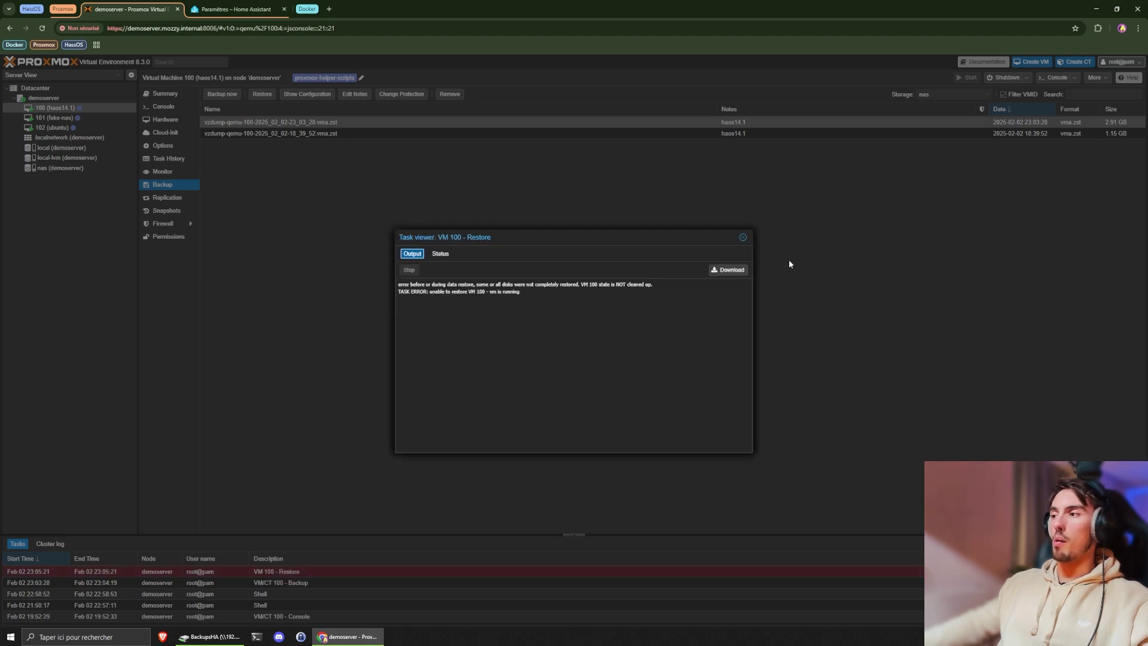
pyautogui.click(744, 238)
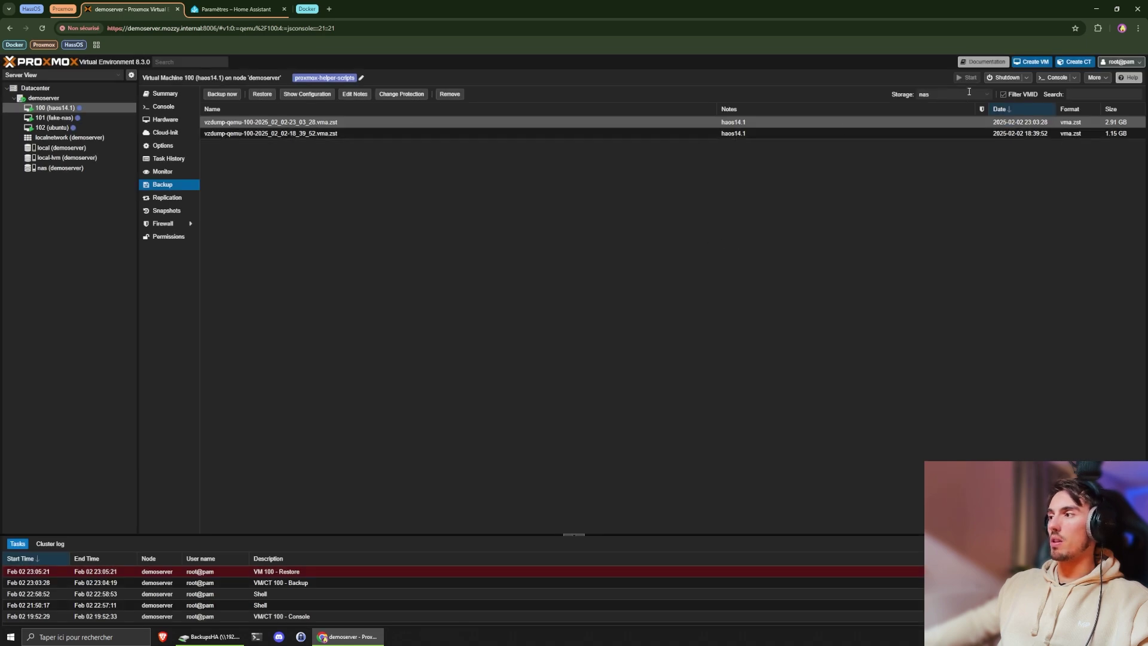
# - Stop VM 100
pyautogui.click(1031, 81)
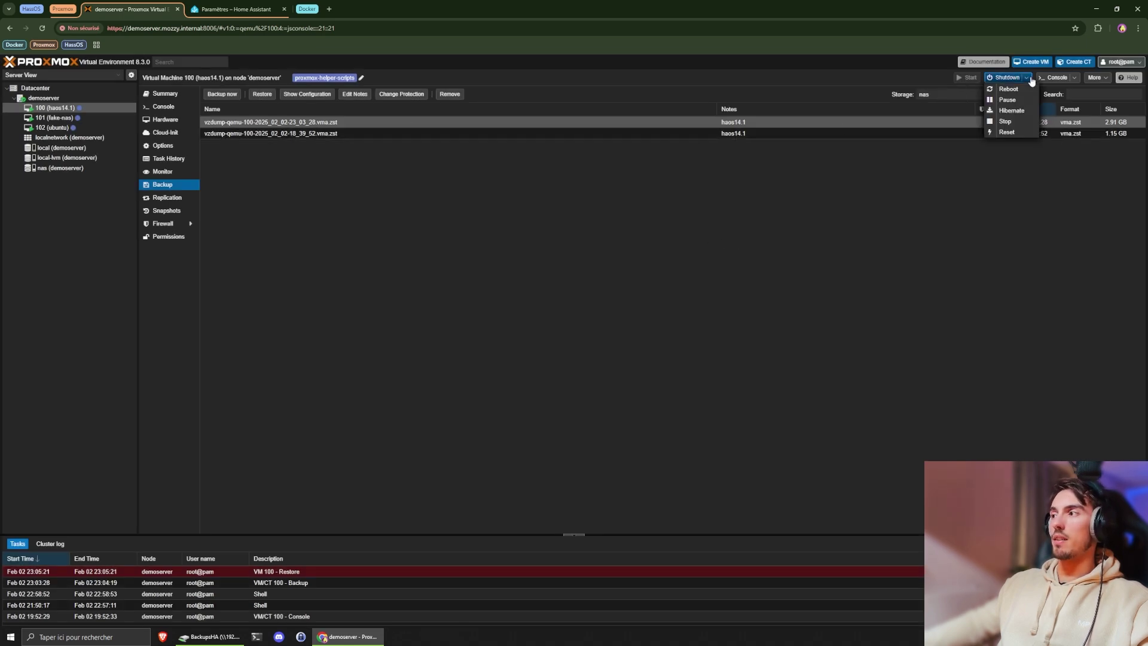
pyautogui.click(1012, 122)
pyautogui.click(556, 364)
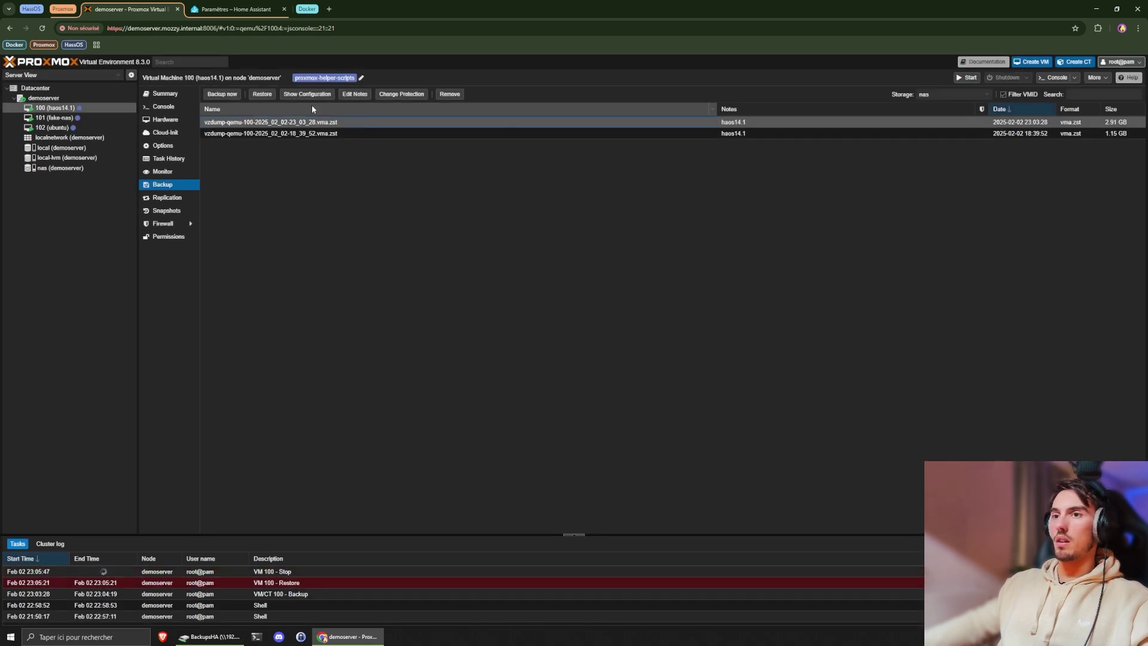
# - Restore VM 100 over its current data from the 23:03 backup, then start it
pyautogui.click(262, 94)
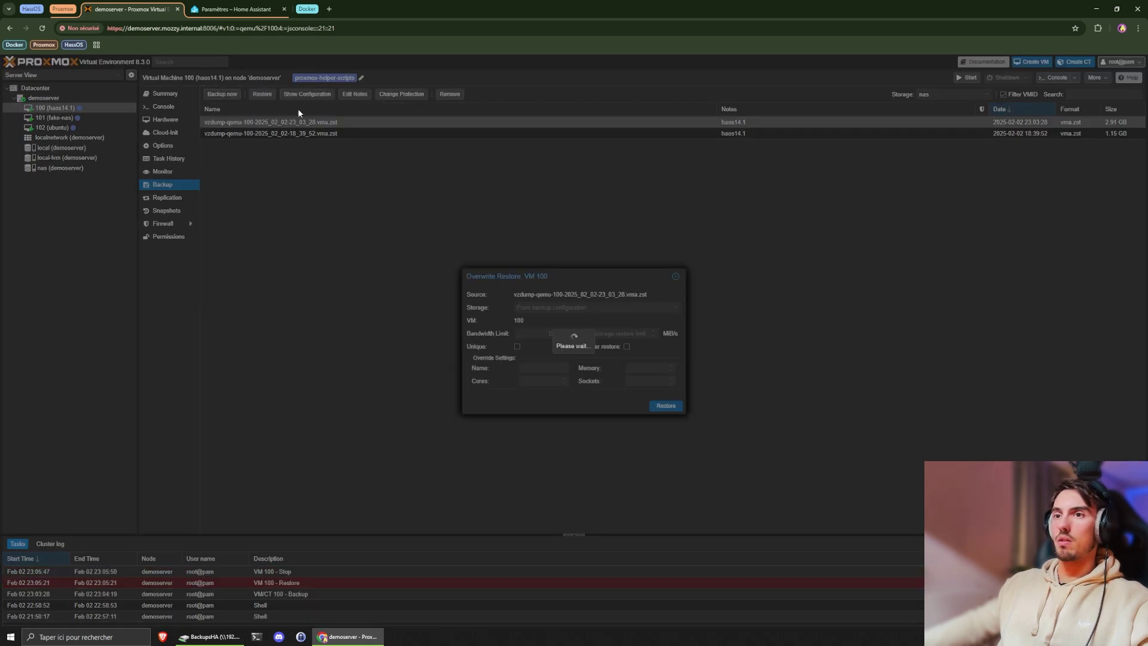
pyautogui.click(666, 406)
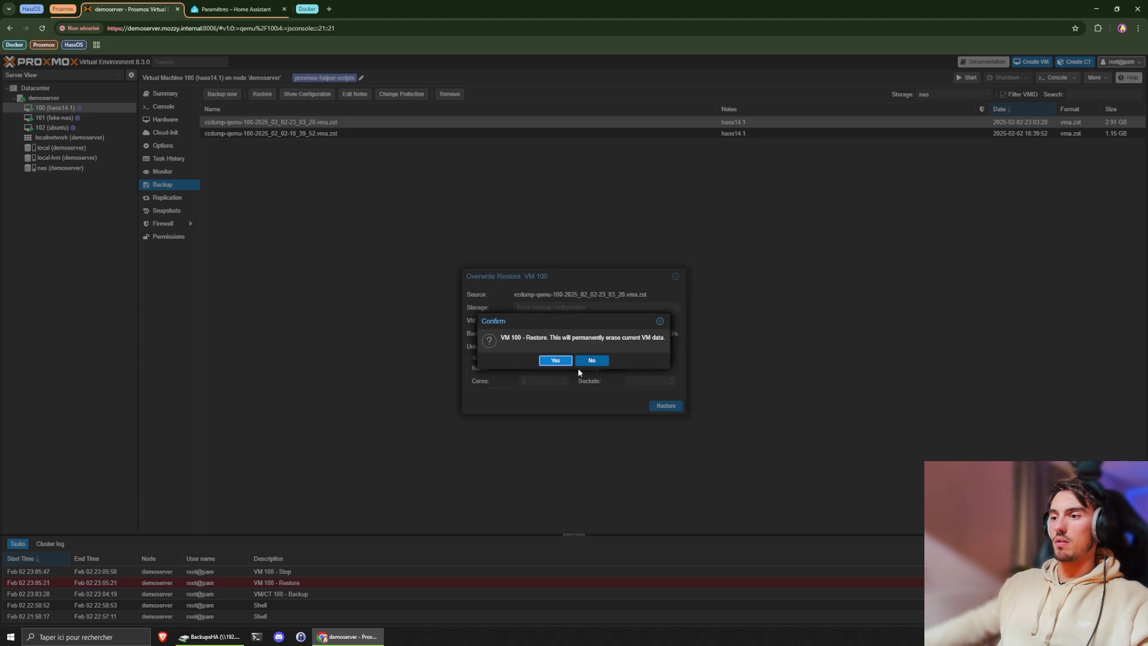
pyautogui.click(555, 359)
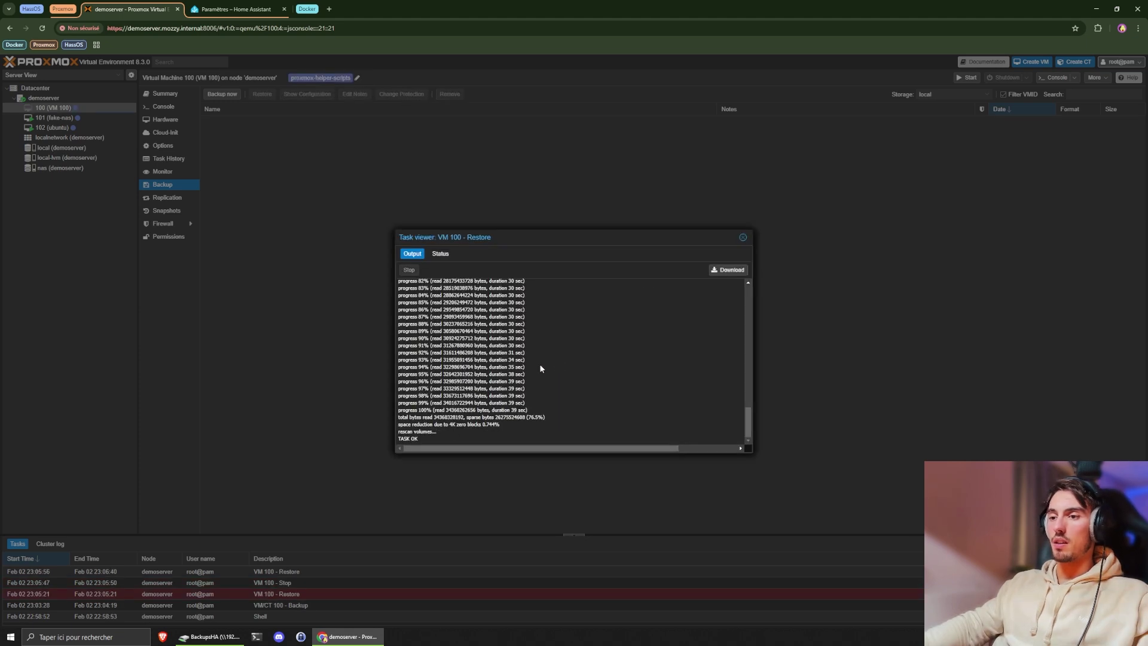
pyautogui.click(742, 238)
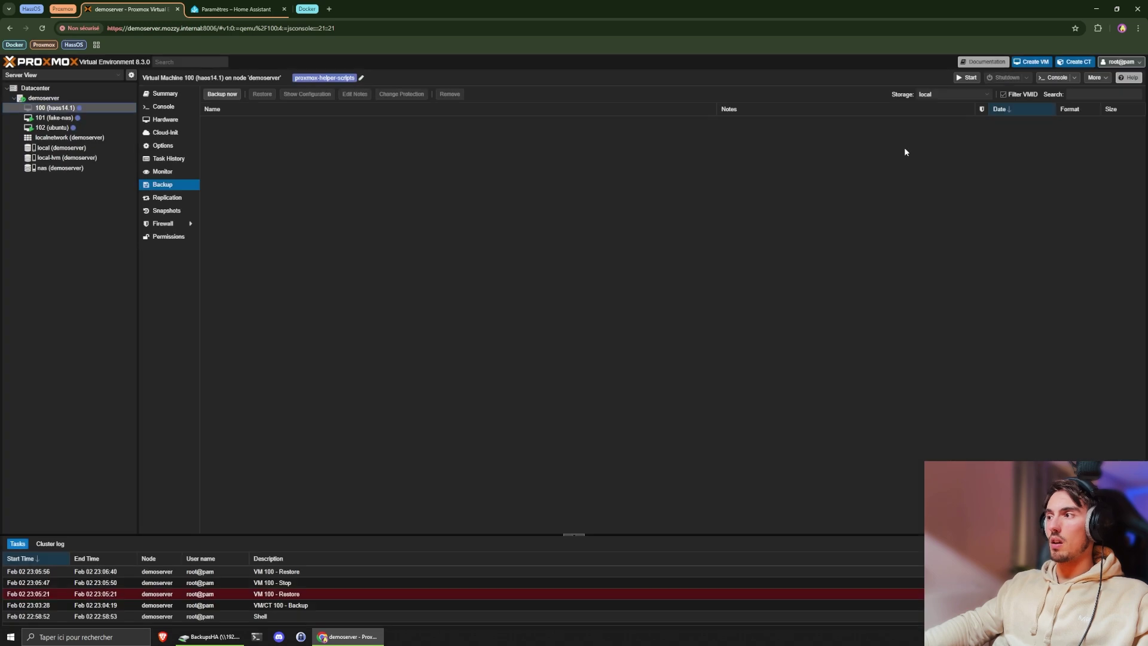
pyautogui.click(969, 77)
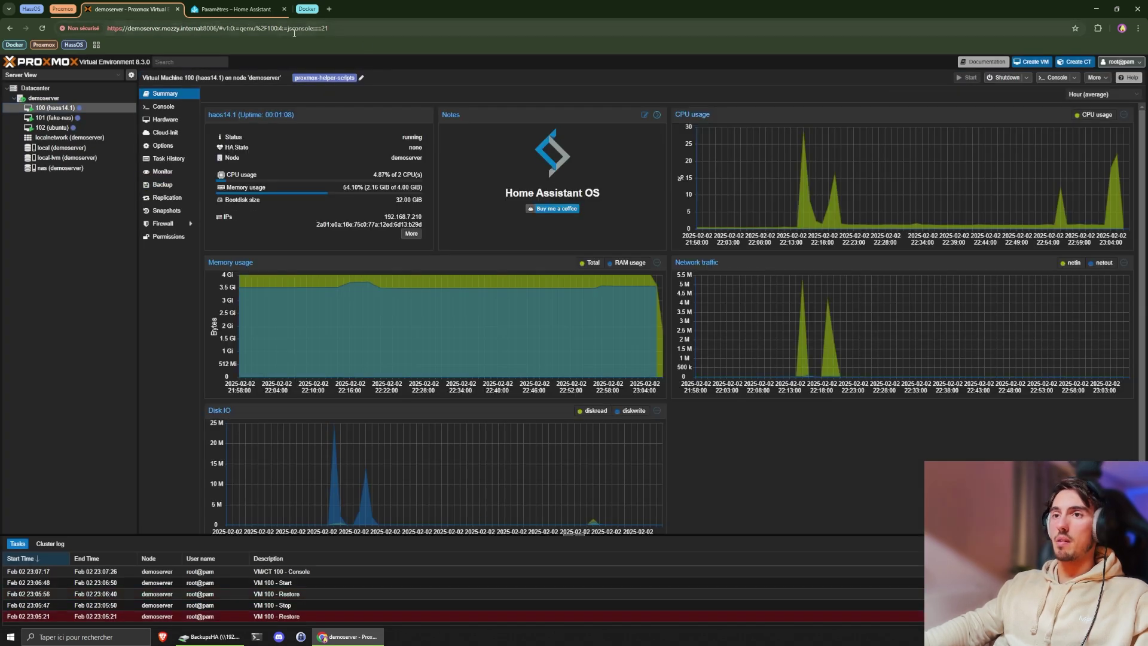
pyautogui.click(229, 10)
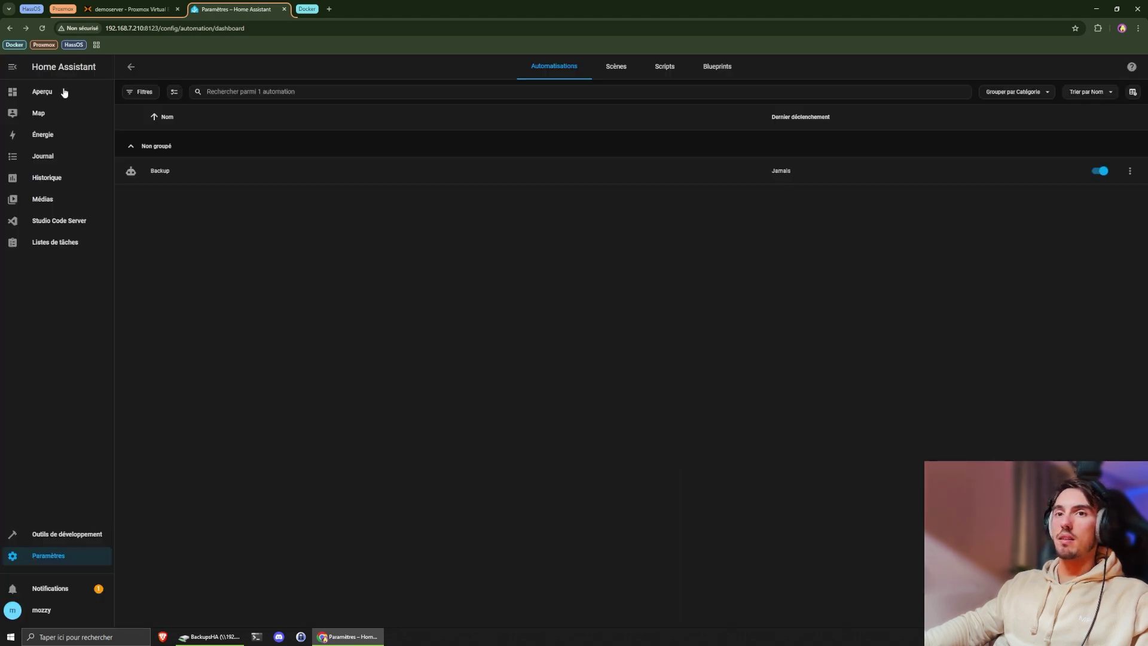
# - View Paramètres > Système > Sauvegardes, showing no automatic or manual backups, then return to Aperçu
pyautogui.click(64, 92)
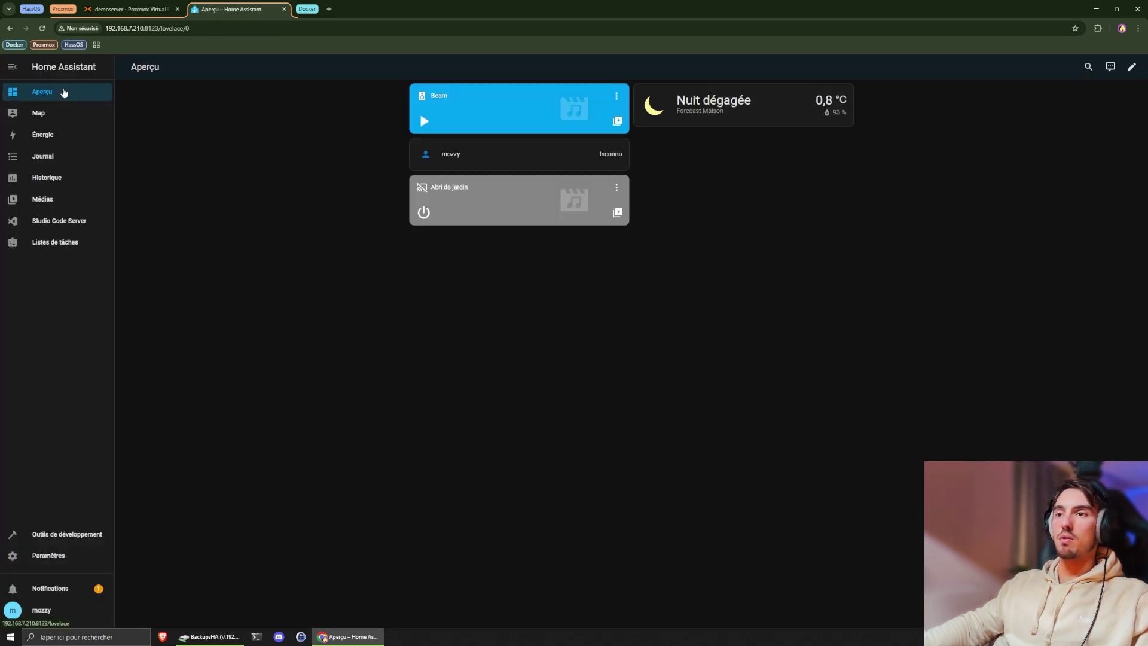
pyautogui.click(66, 556)
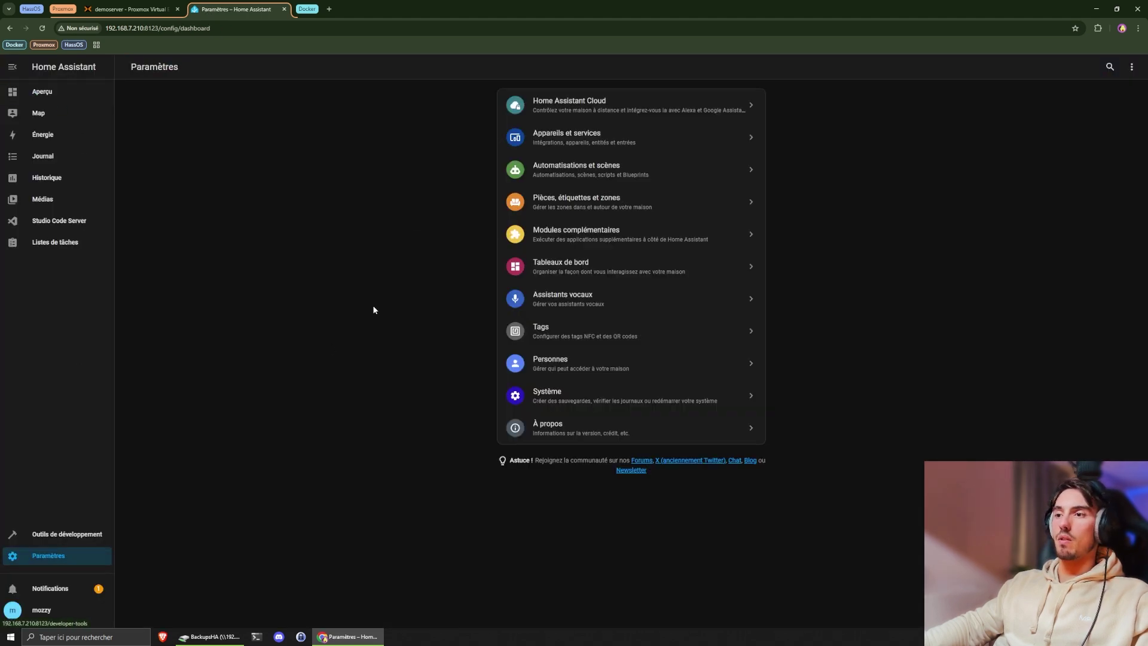
pyautogui.click(137, 11)
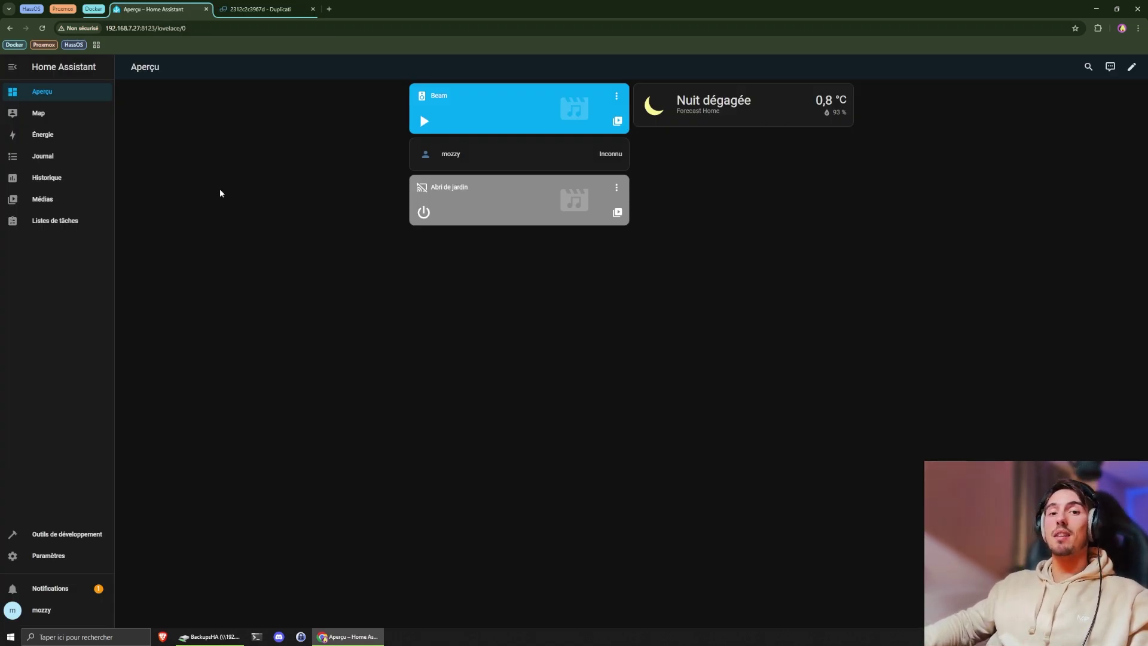
pyautogui.click(59, 555)
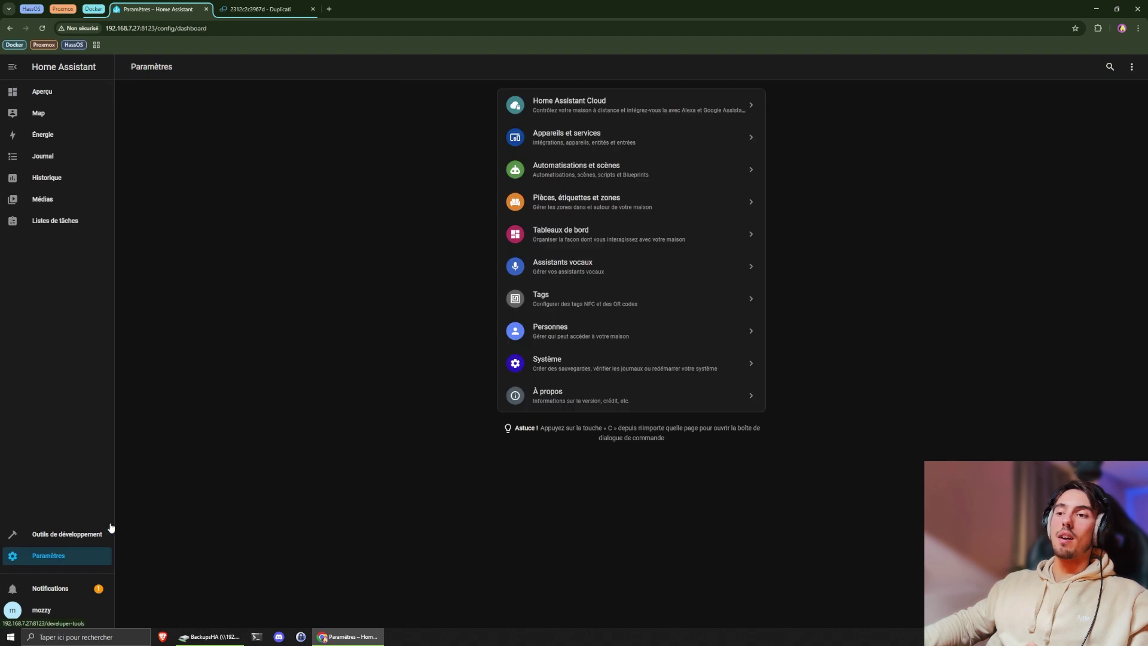
pyautogui.click(552, 365)
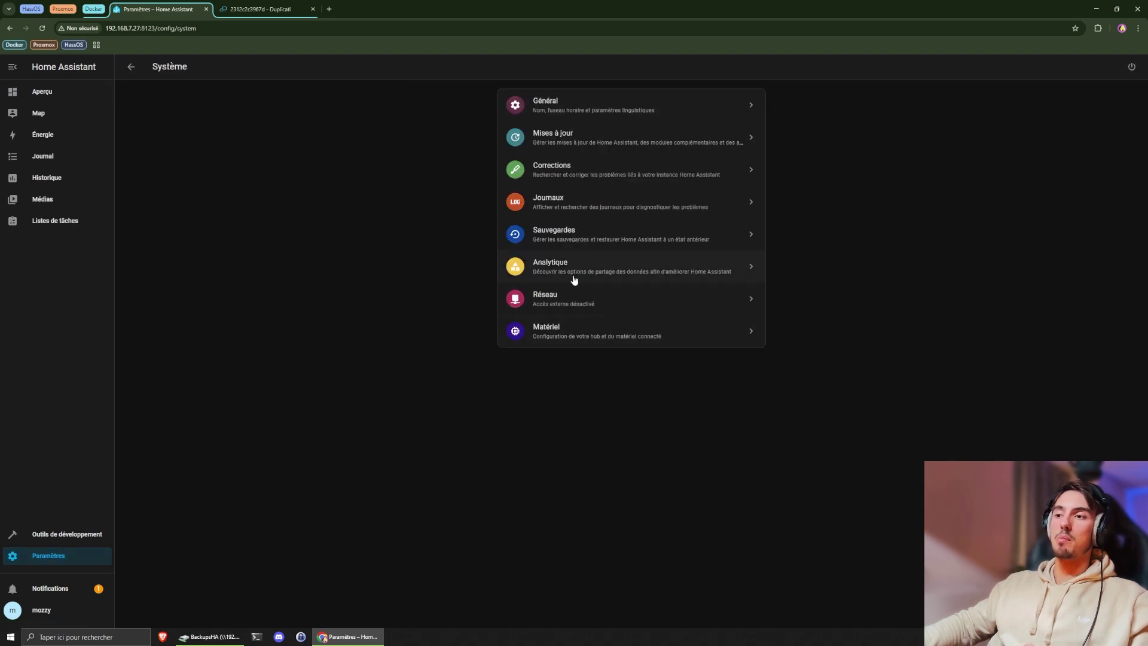
pyautogui.click(571, 238)
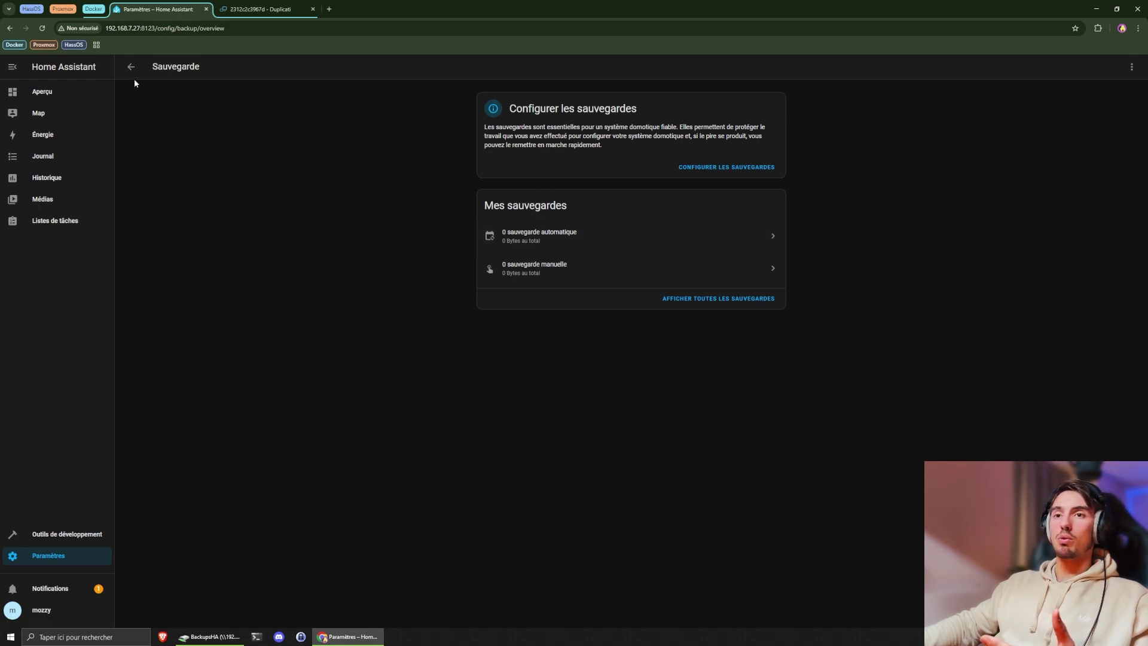
pyautogui.click(89, 96)
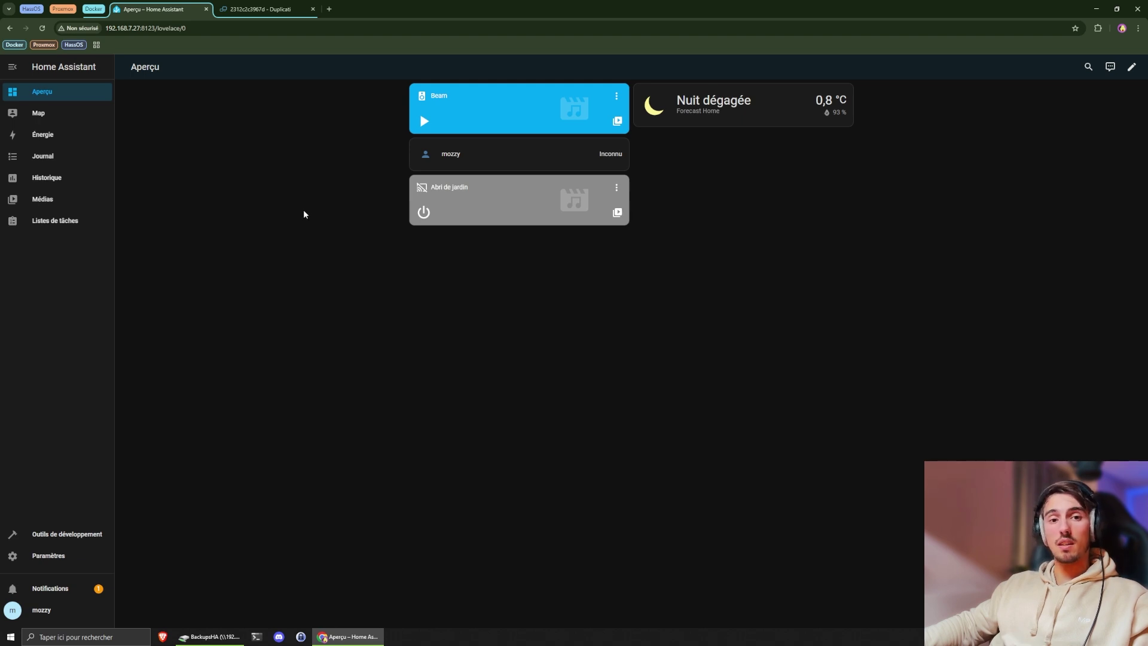
pyautogui.click(263, 13)
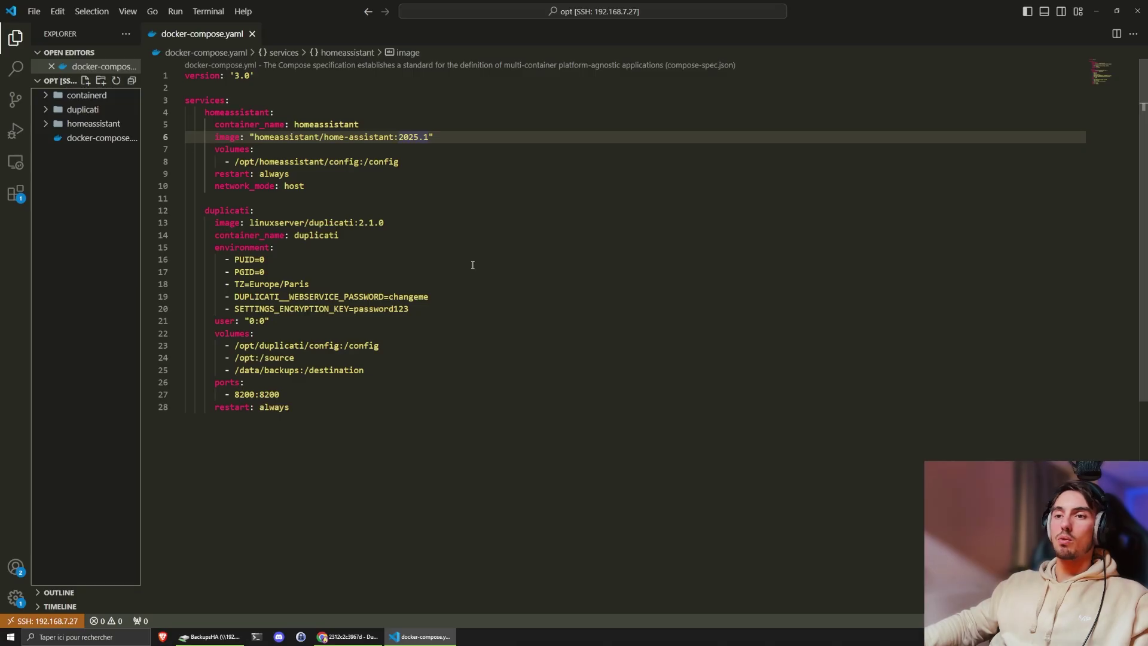
# - Review the homeassistant and duplicati service blocks, including the duplicati image version and PUID/PGID lines
pyautogui.click(340, 87)
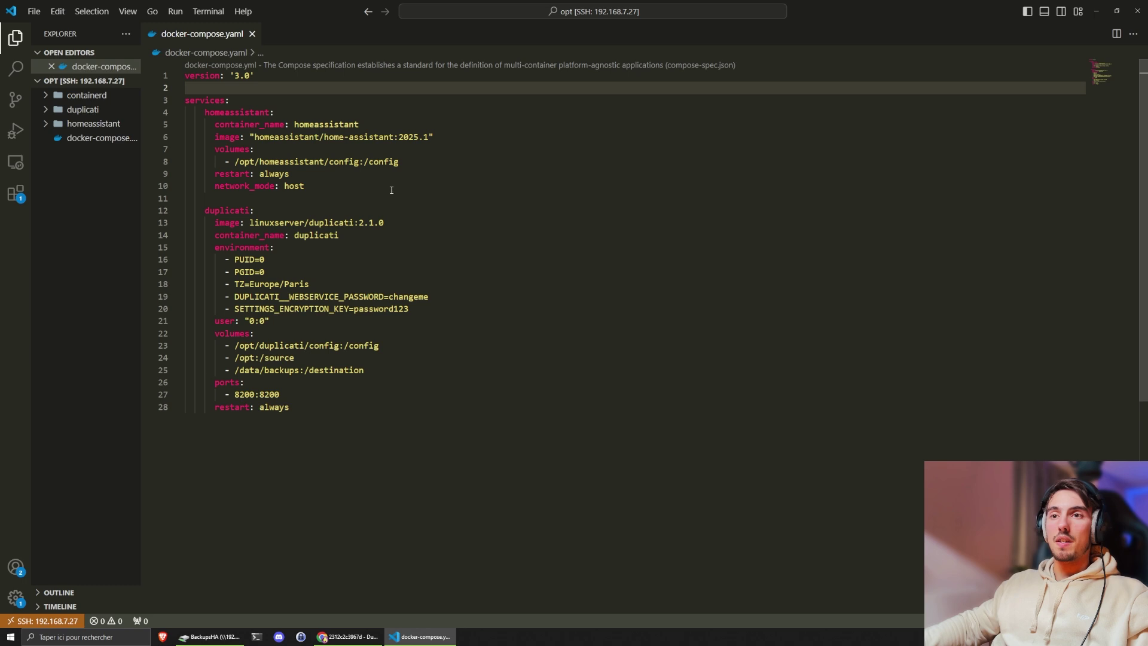
pyautogui.moveTo(206, 112); pyautogui.dragTo(315, 190)
pyautogui.click(319, 188)
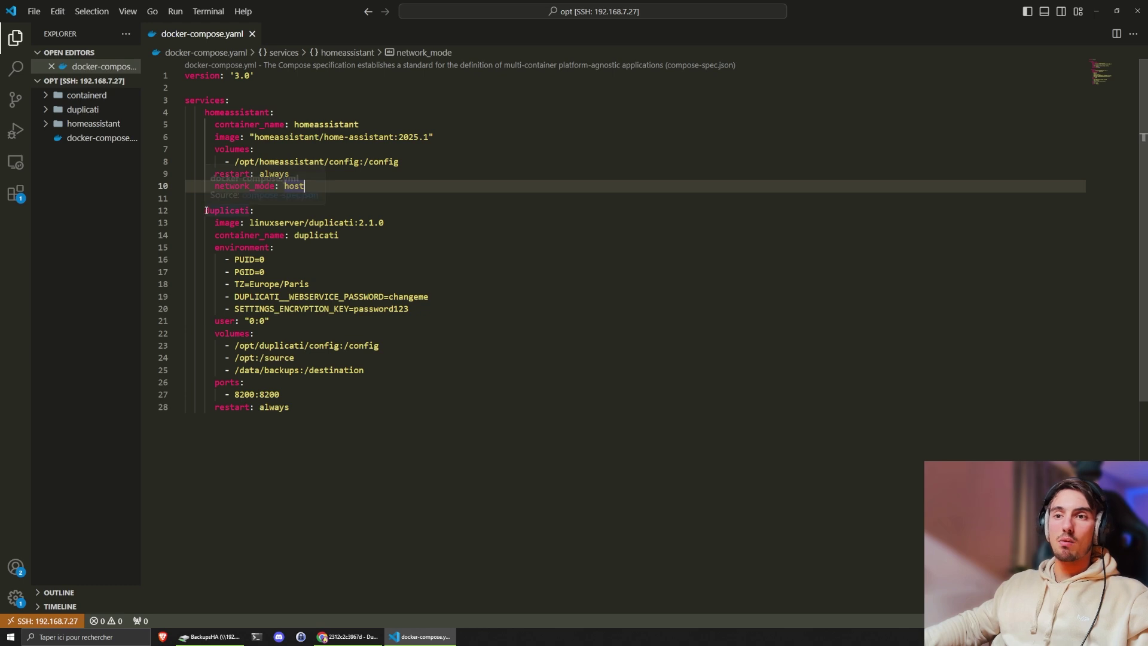
pyautogui.moveTo(205, 210); pyautogui.dragTo(331, 410)
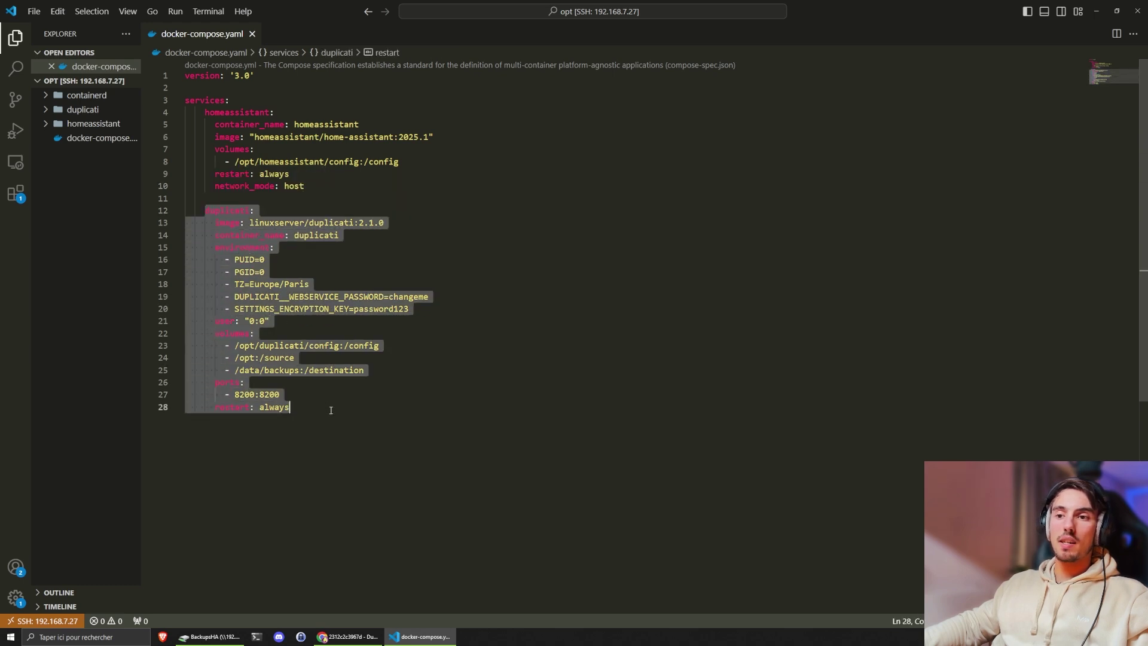
pyautogui.click(331, 410)
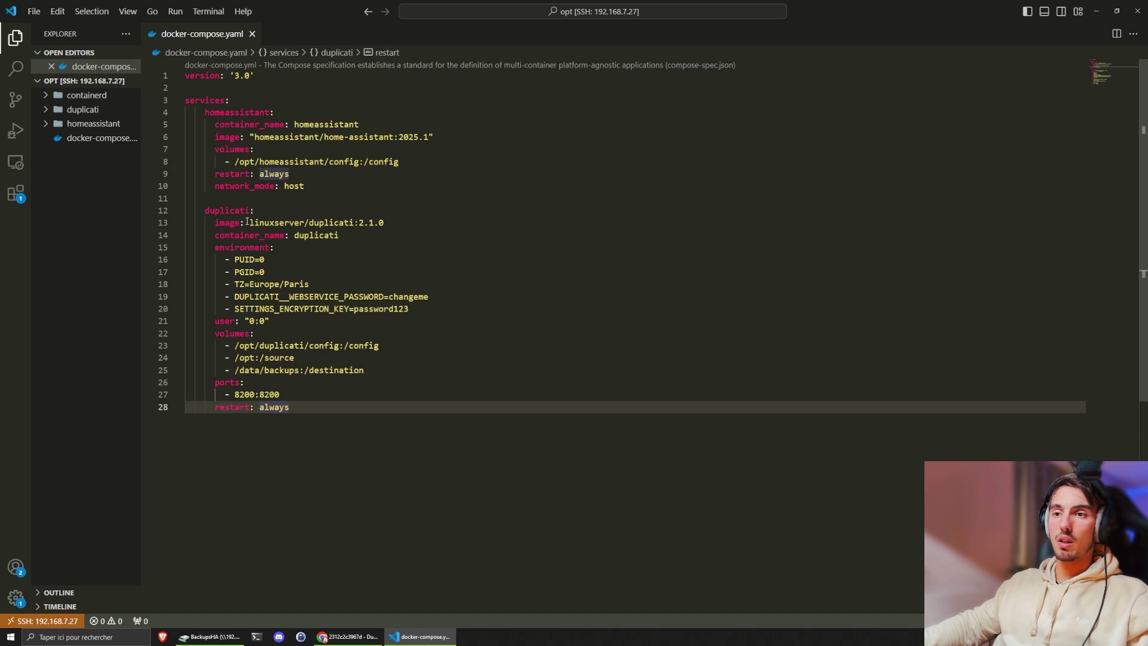
pyautogui.moveTo(250, 222); pyautogui.dragTo(383, 223)
pyautogui.click(321, 227)
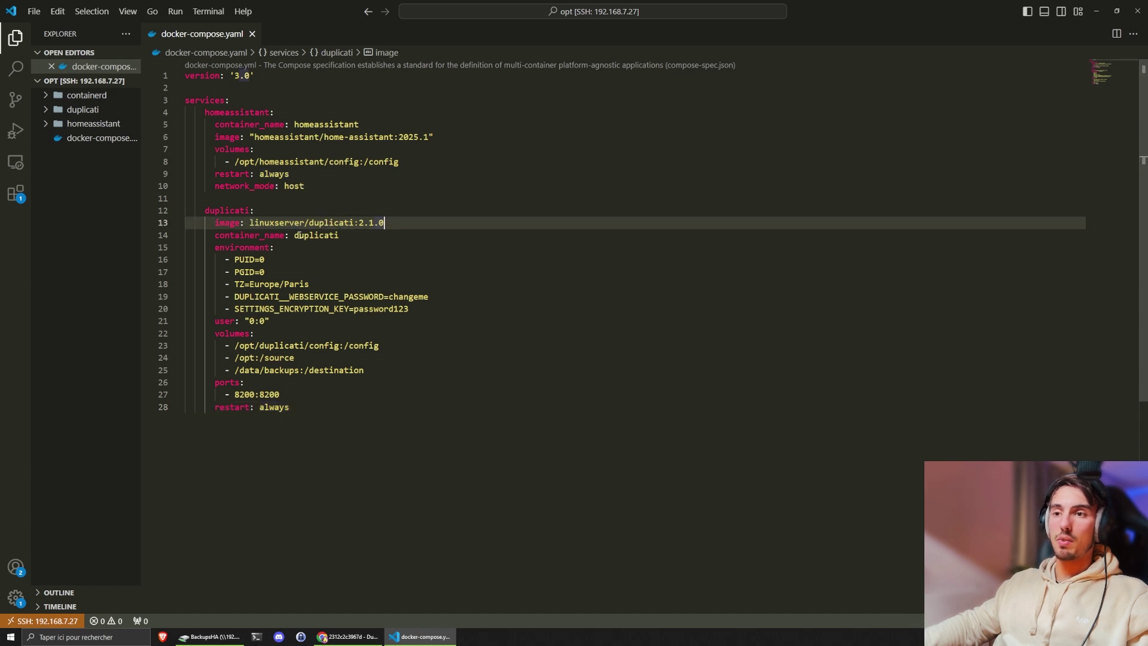
pyautogui.moveTo(275, 271); pyautogui.dragTo(227, 261)
pyautogui.moveTo(278, 326); pyautogui.dragTo(182, 326)
pyautogui.moveTo(266, 273); pyautogui.dragTo(162, 256)
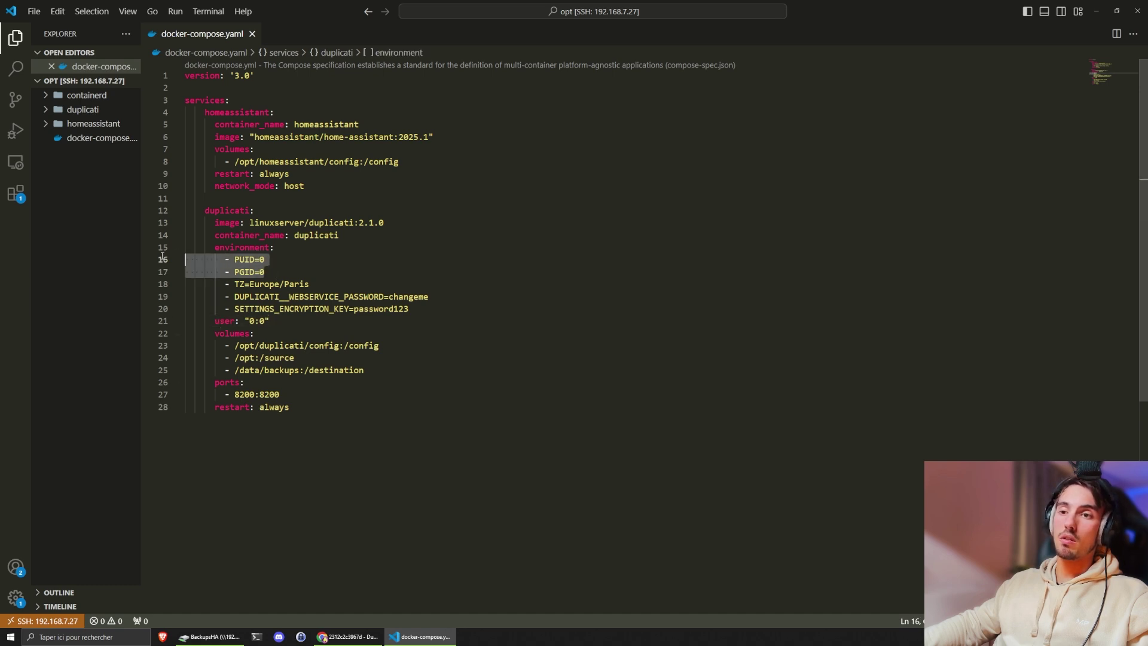
pyautogui.click(276, 259)
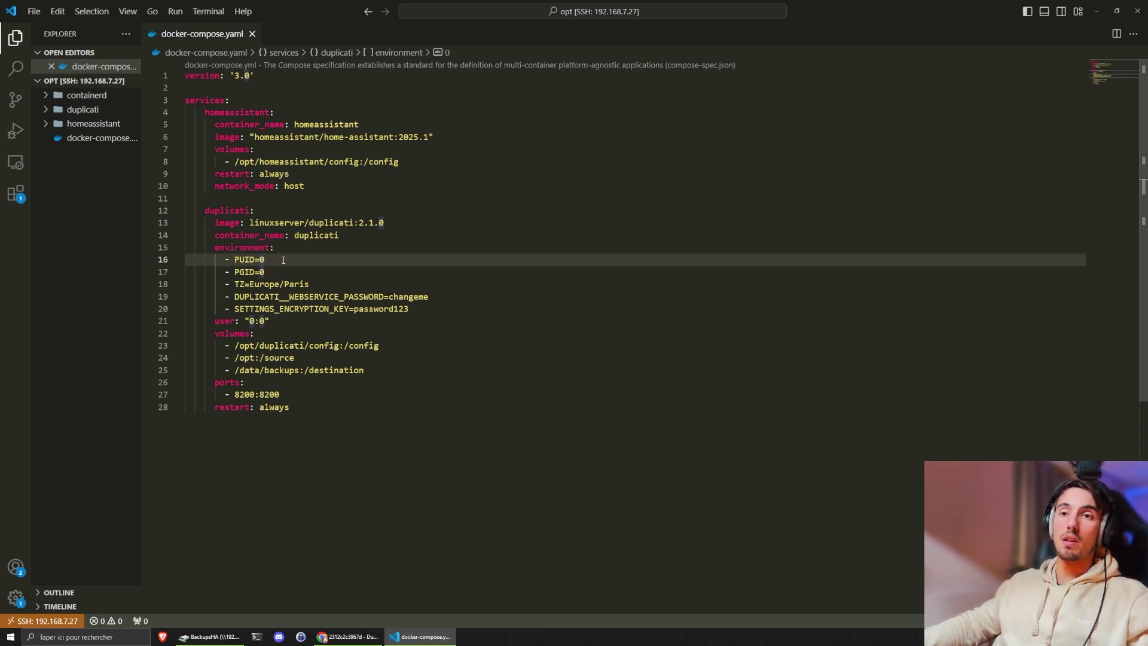
# - Check the /opt/homeassistant/config host path and the duplicati user "0:0" line
pyautogui.click(321, 186)
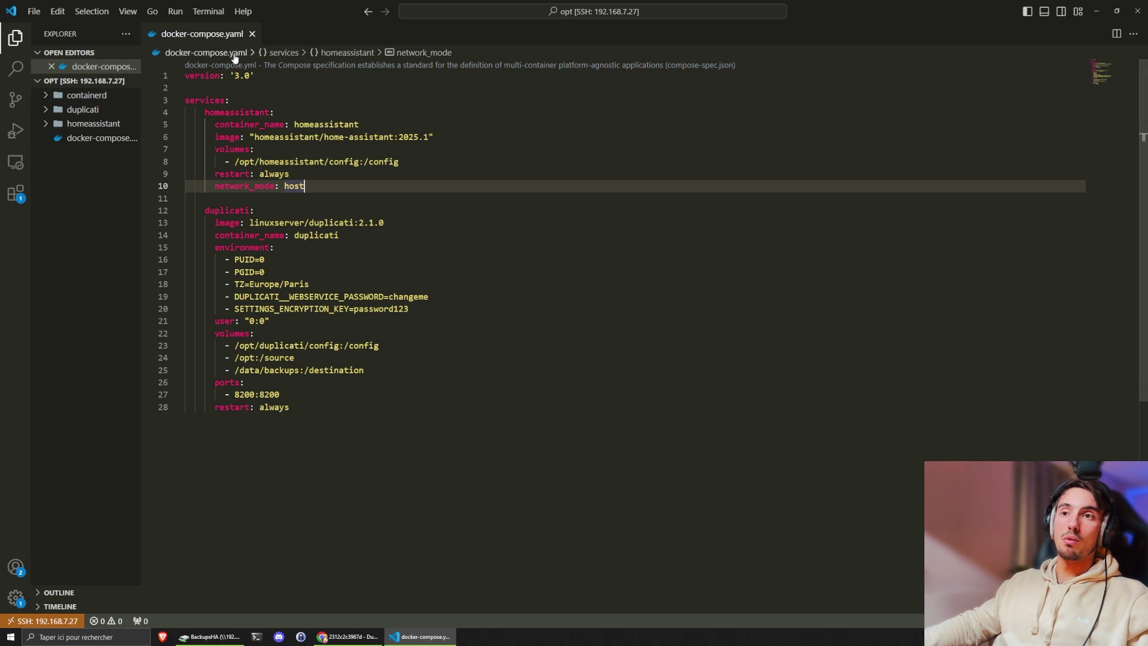
pyautogui.moveTo(235, 161); pyautogui.dragTo(361, 162)
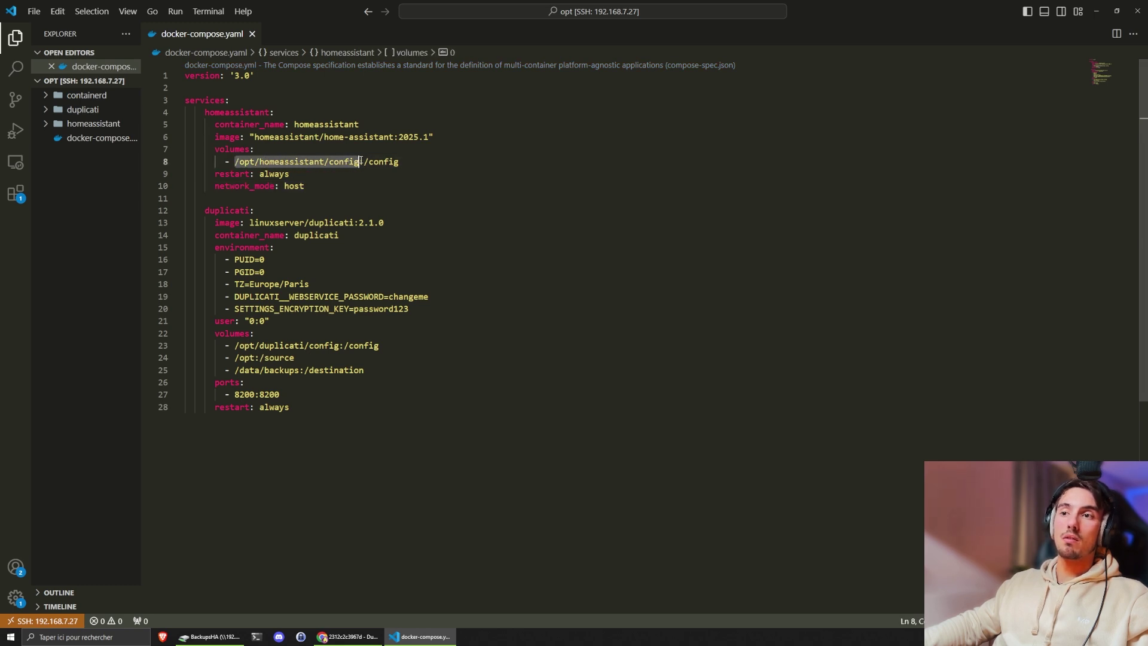
pyautogui.click(59, 126)
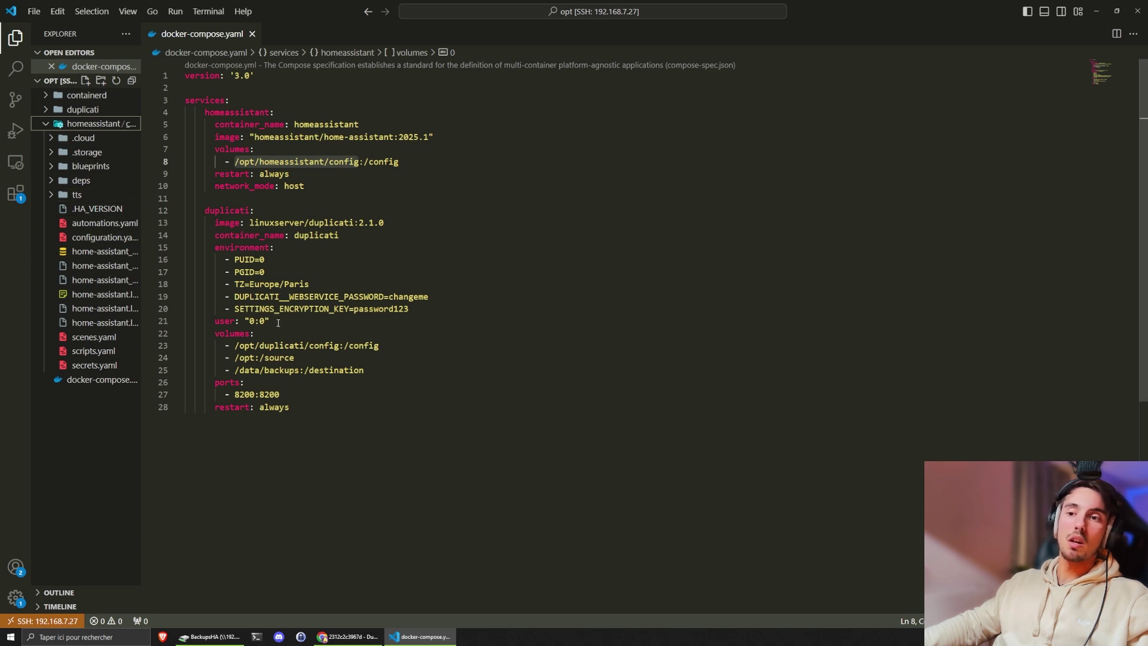
pyautogui.moveTo(279, 323); pyautogui.dragTo(178, 324)
pyautogui.click(241, 321)
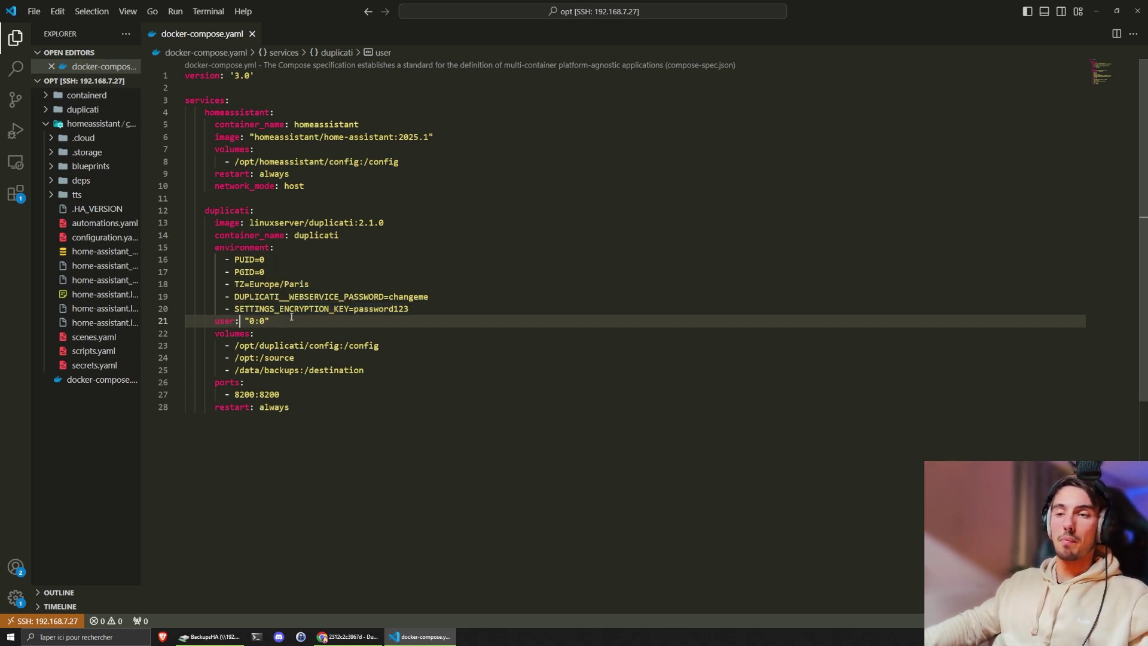
pyautogui.moveTo(292, 406); pyautogui.dragTo(187, 211)
pyautogui.click(322, 250)
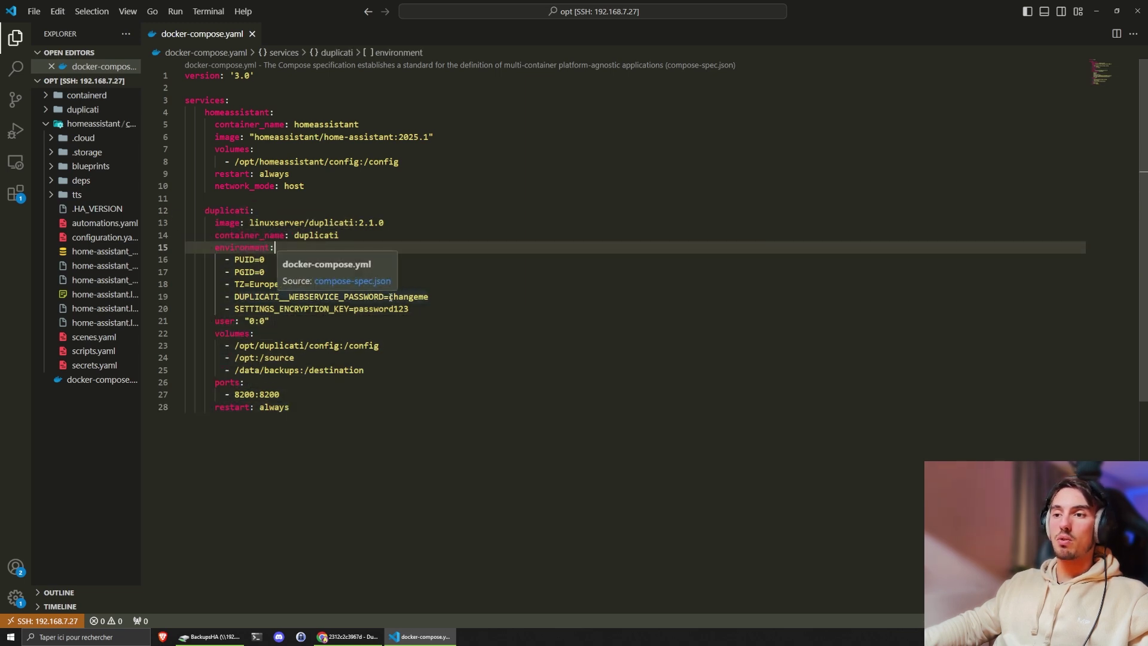
# - Inspect the web interface password and settings encryption key values in the duplicati environment
pyautogui.moveTo(390, 296); pyautogui.dragTo(430, 296)
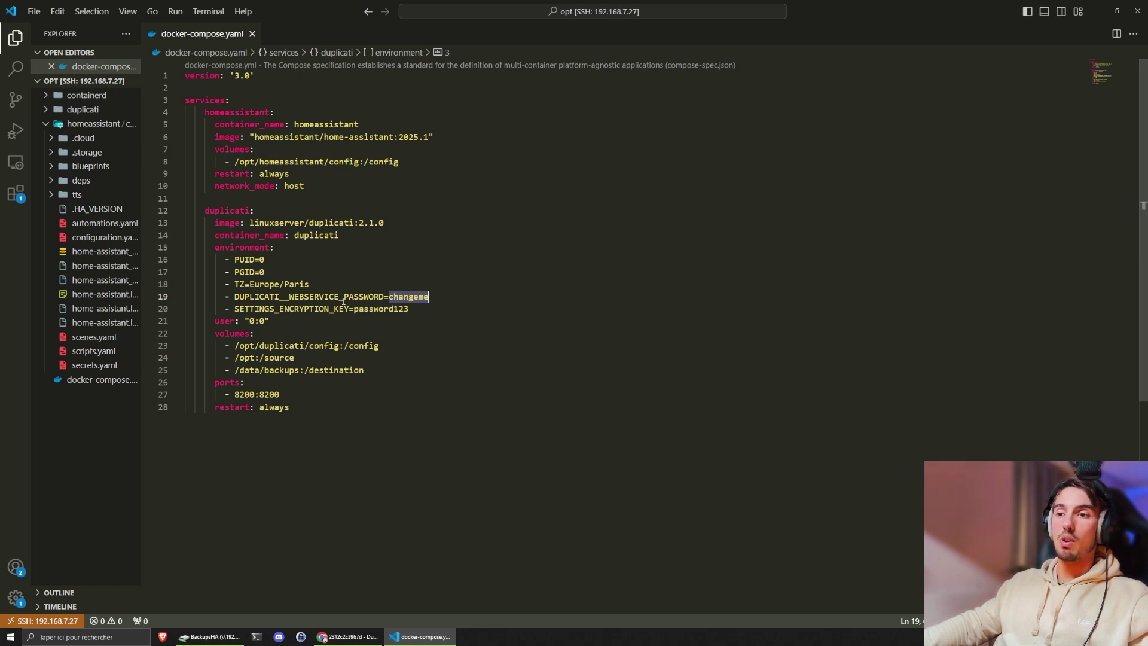
pyautogui.click(416, 308)
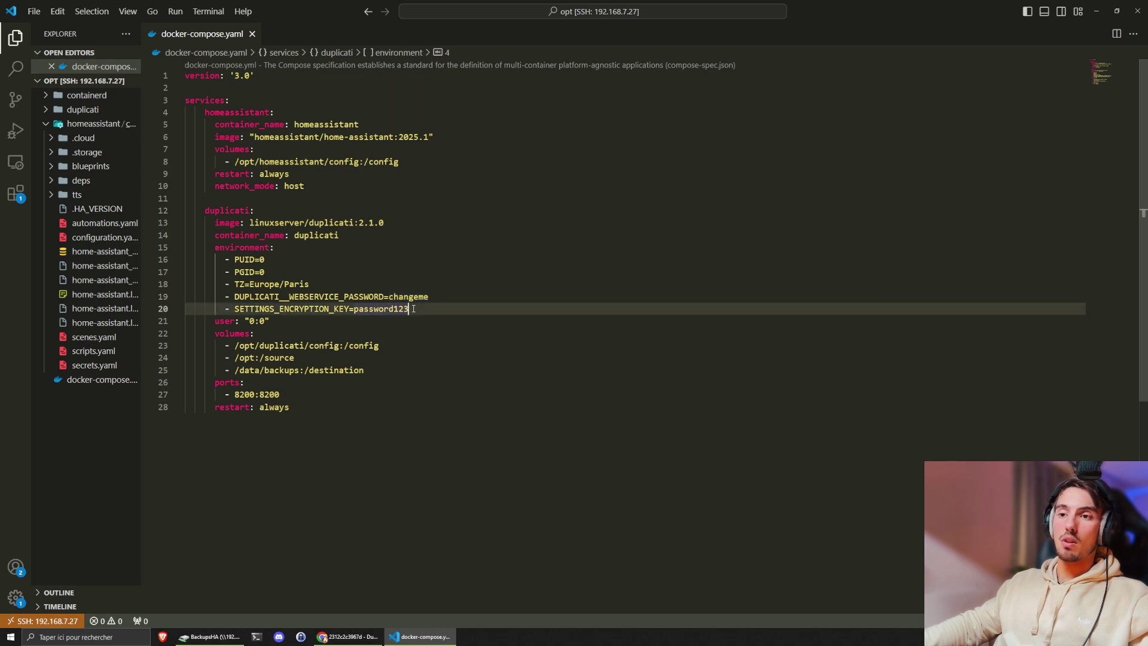
pyautogui.moveTo(414, 309); pyautogui.dragTo(354, 308)
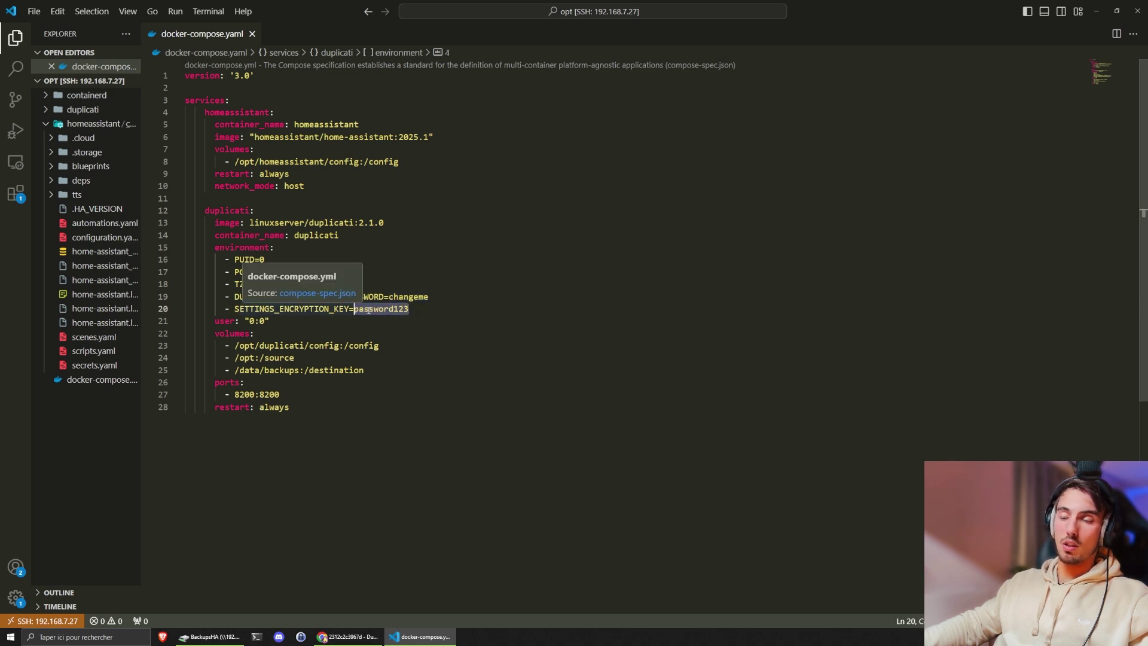
pyautogui.click(391, 297)
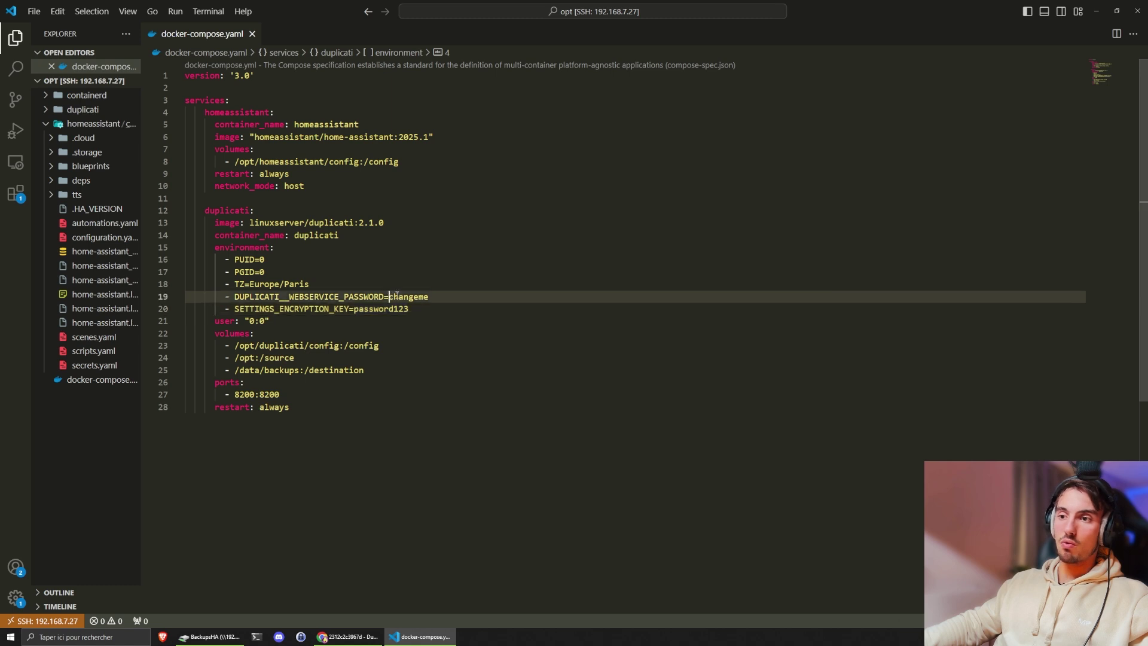
pyautogui.doubleClick(395, 296)
pyautogui.doubleClick(420, 309)
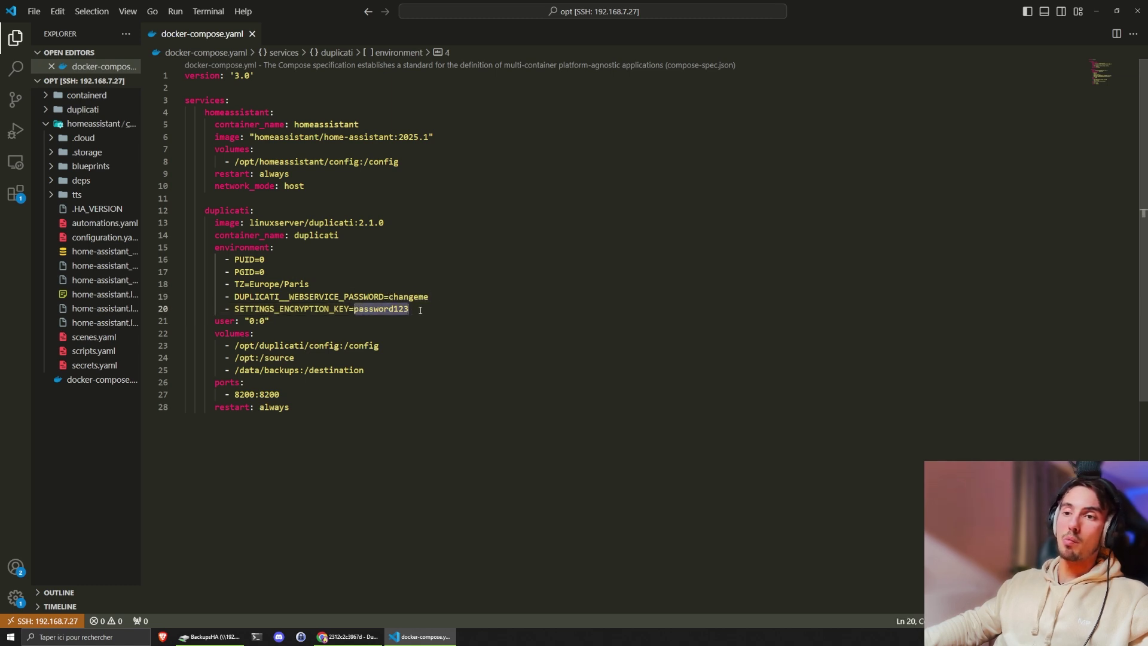
pyautogui.moveTo(389, 297); pyautogui.dragTo(430, 297)
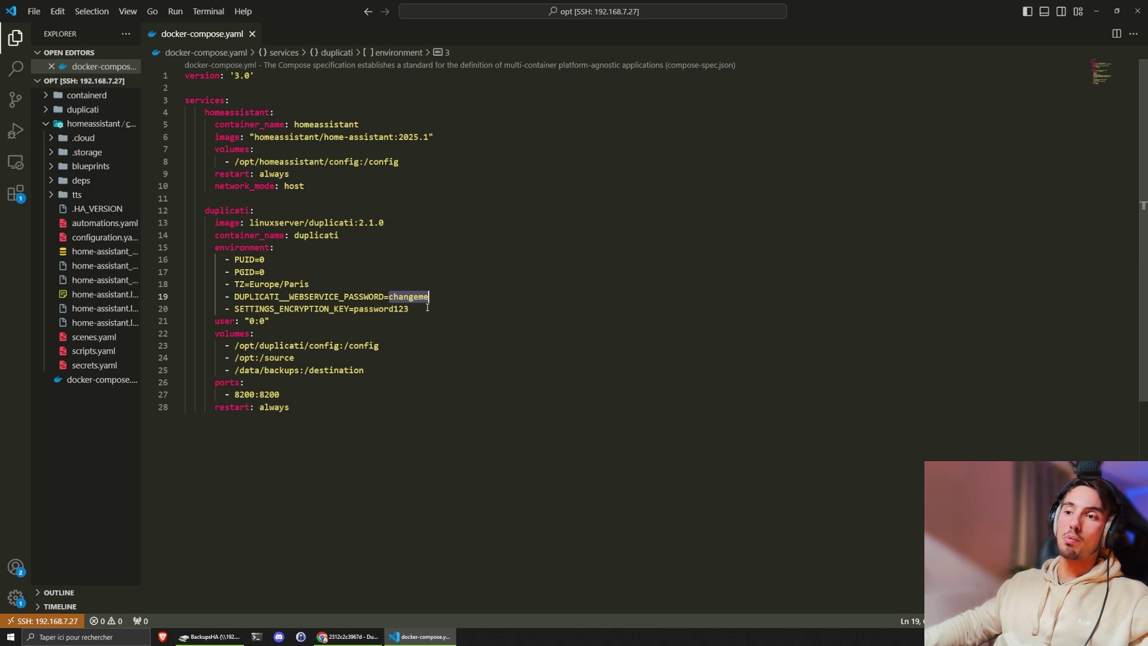
pyautogui.click(428, 307)
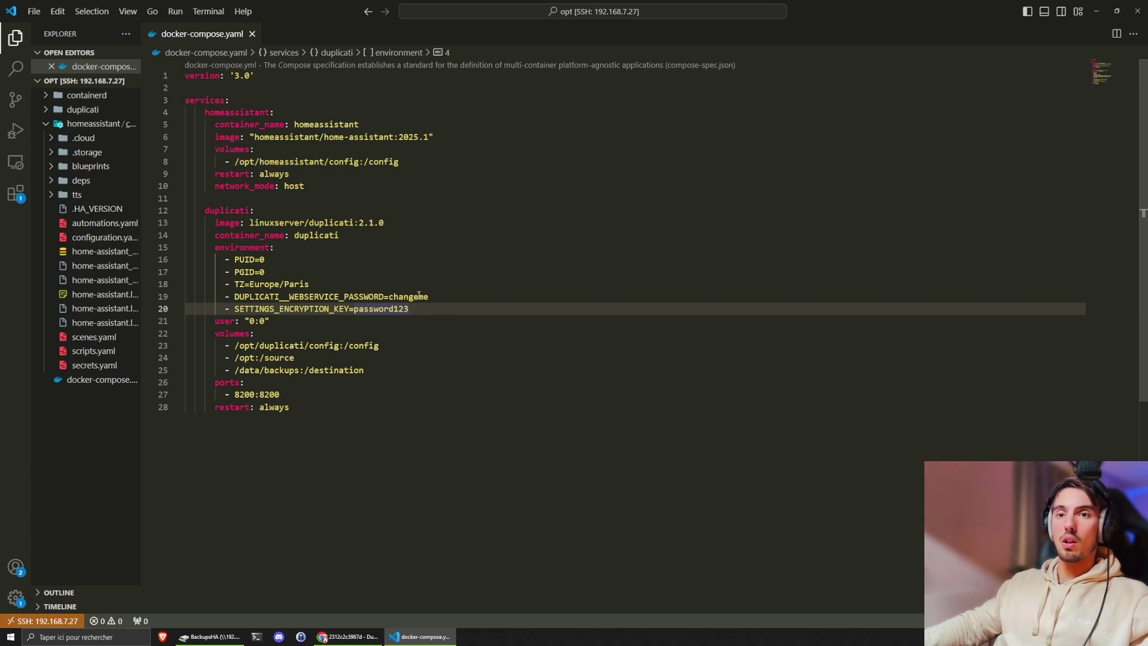
# - Run docker compose up -d in the terminal and check the 8200 port mapping before opening Duplicati
pyautogui.click(318, 412)
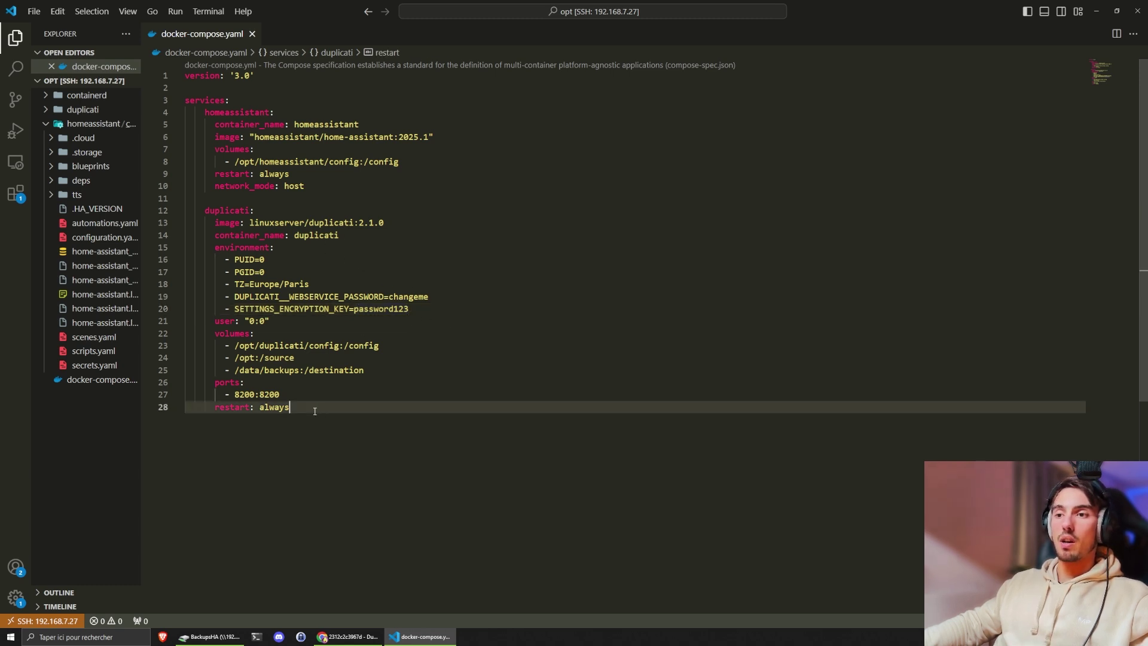
pyautogui.hotkey('ctrl', '`')
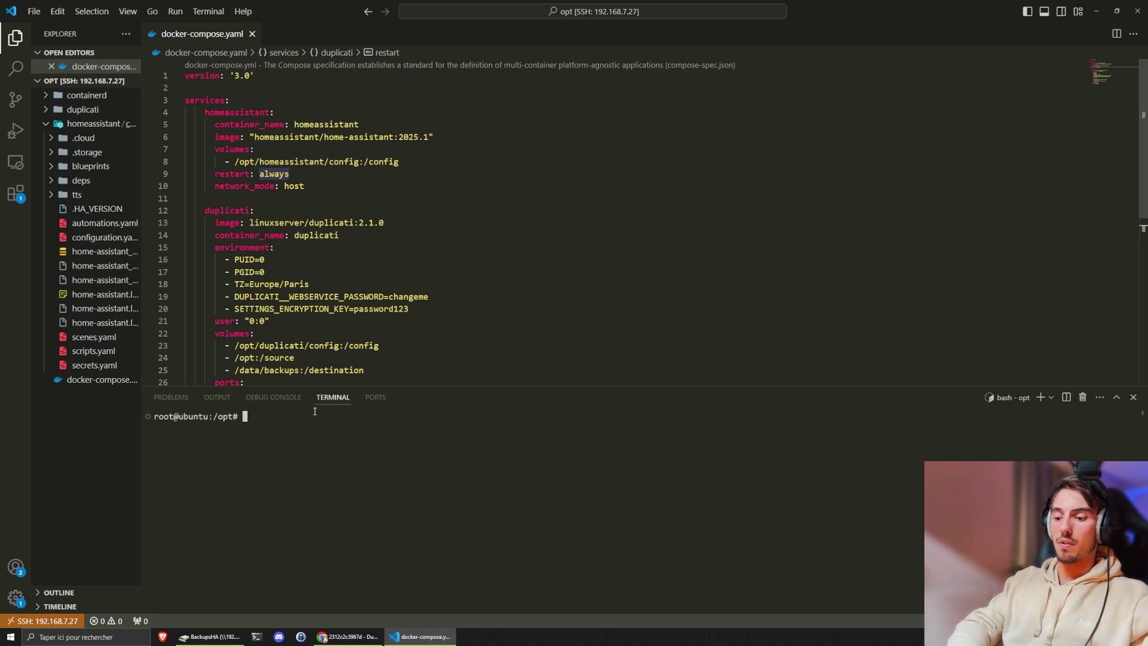
pyautogui.write('docker compose up ')
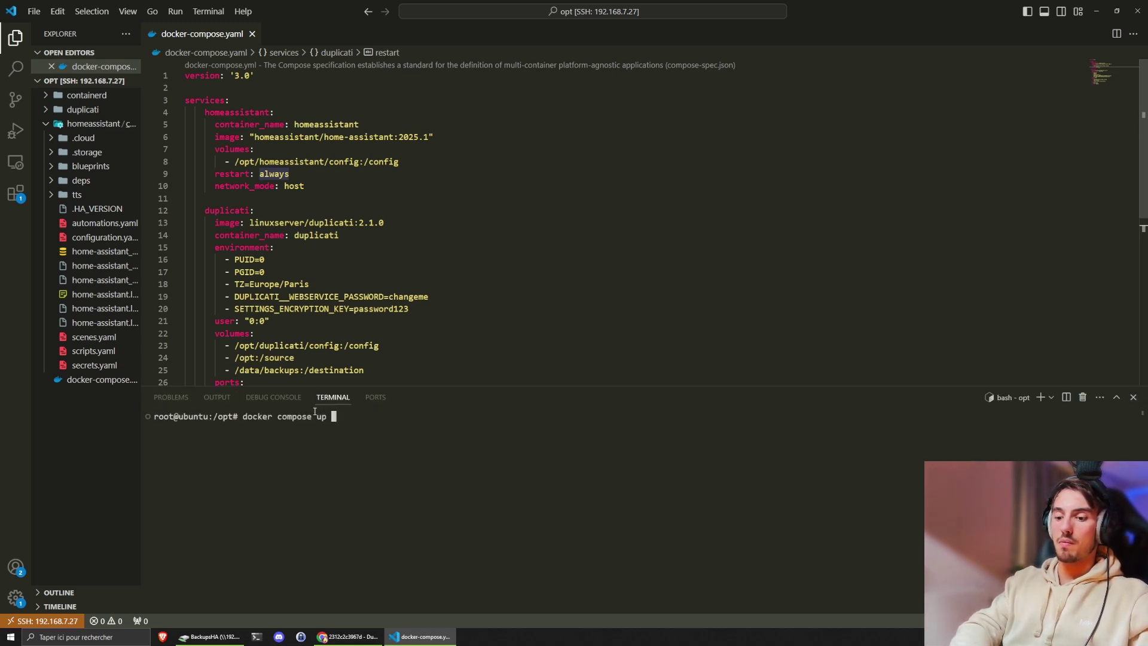
pyautogui.write('-d')
pyautogui.press('Return')
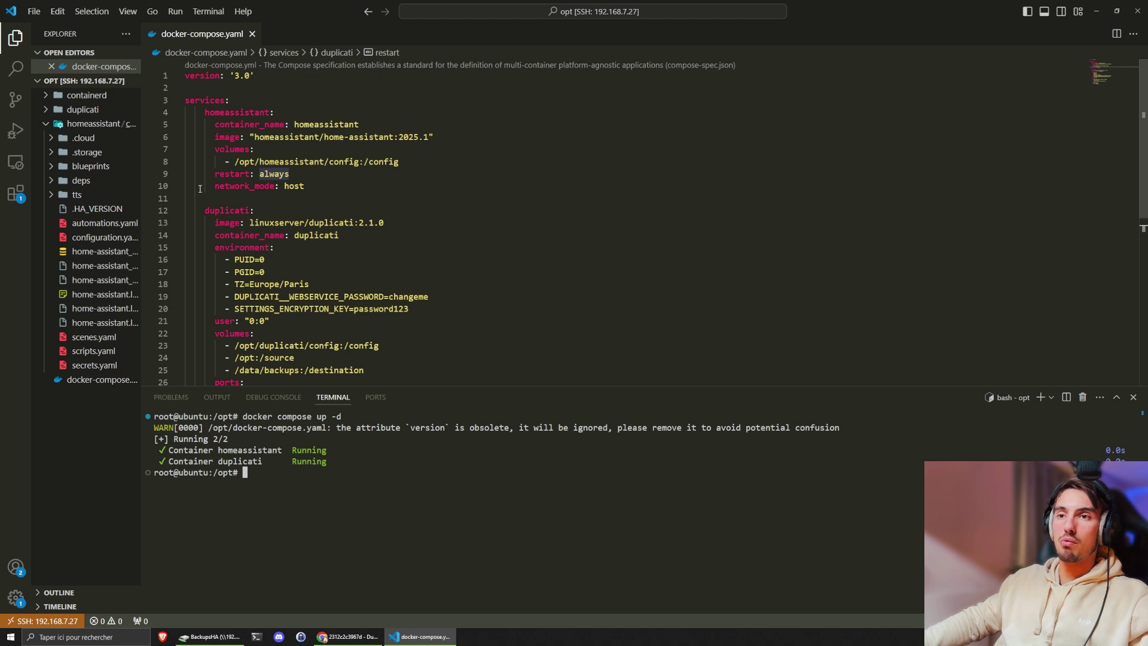
pyautogui.scroll(-1, 282, 305)
pyautogui.scroll(-1, 284, 335)
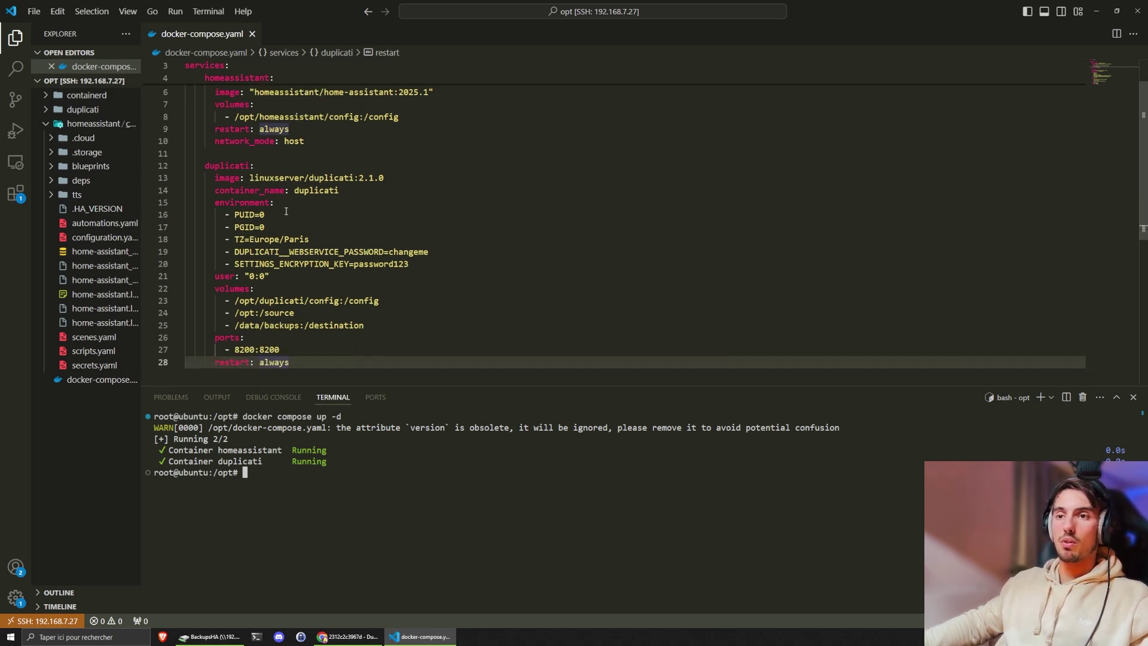
pyautogui.doubleClick(274, 350)
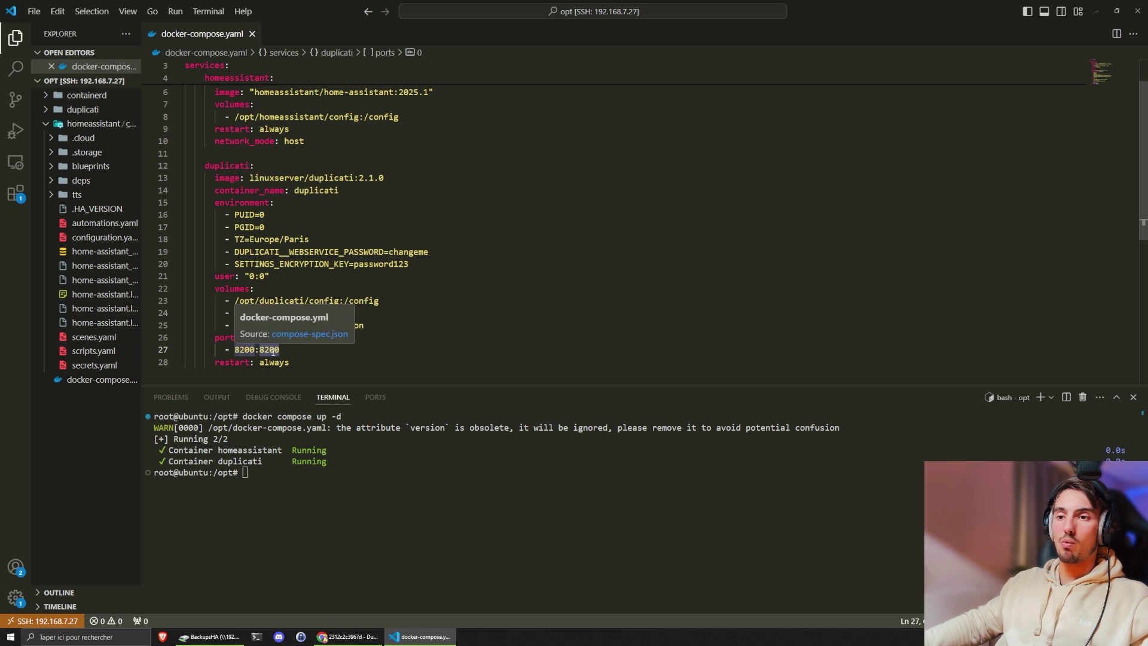
pyautogui.click(351, 637)
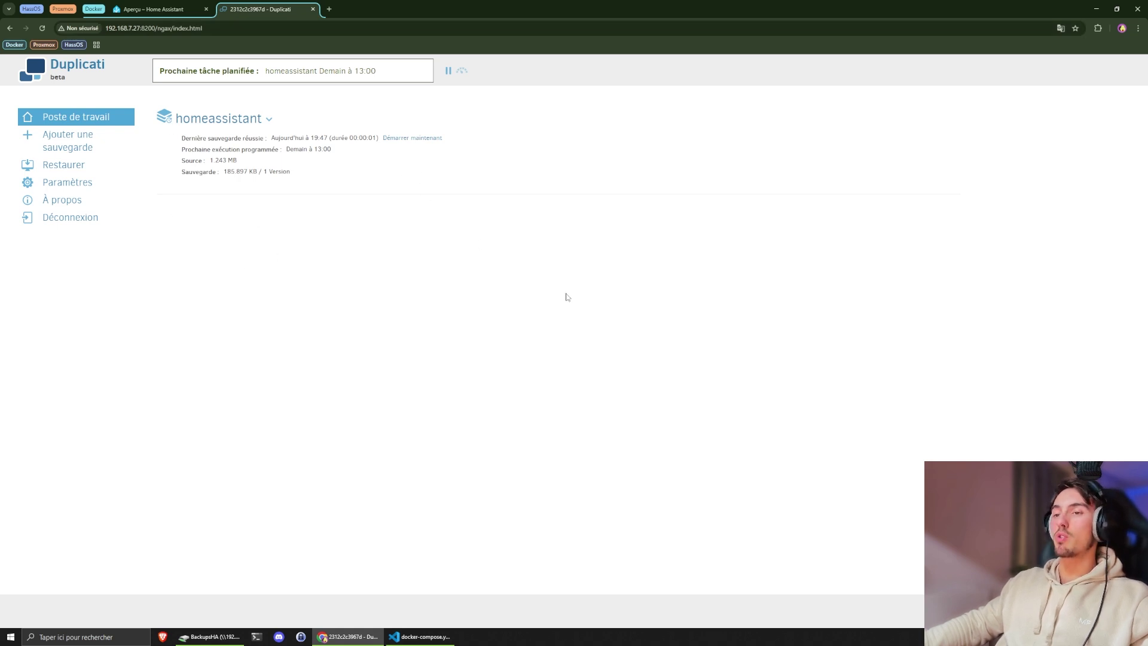
# - Delete the homeassistant backup job via Supprimer la sauvegarde, confirming with Oui
pyautogui.click(431, 642)
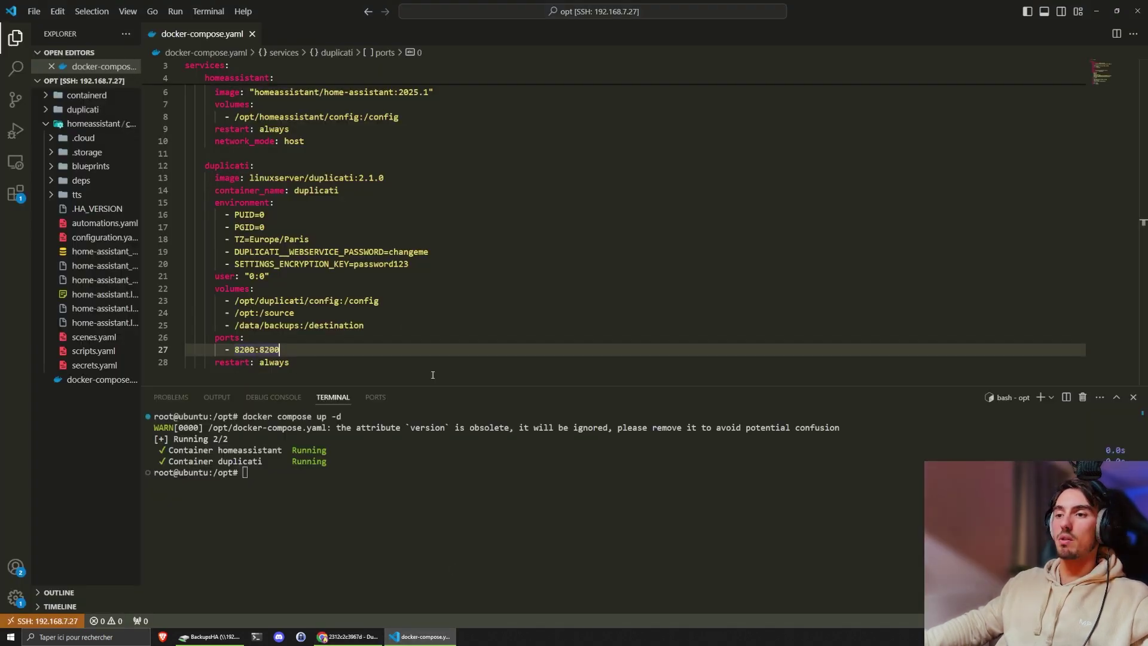
pyautogui.doubleClick(402, 250)
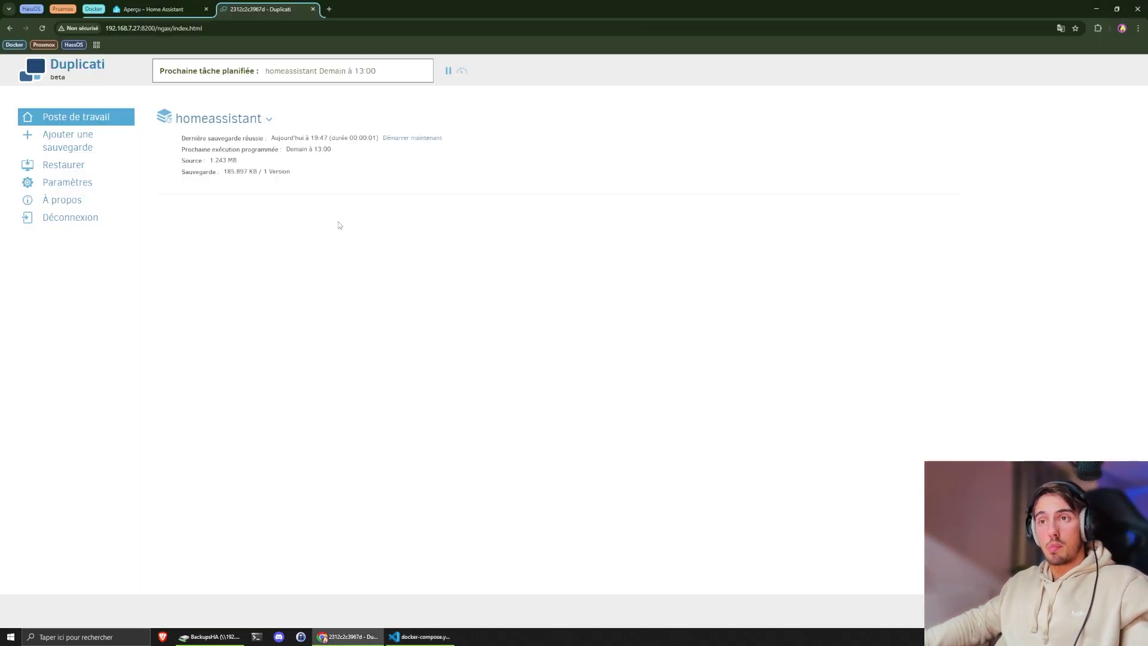
pyautogui.click(268, 120)
pyautogui.click(267, 120)
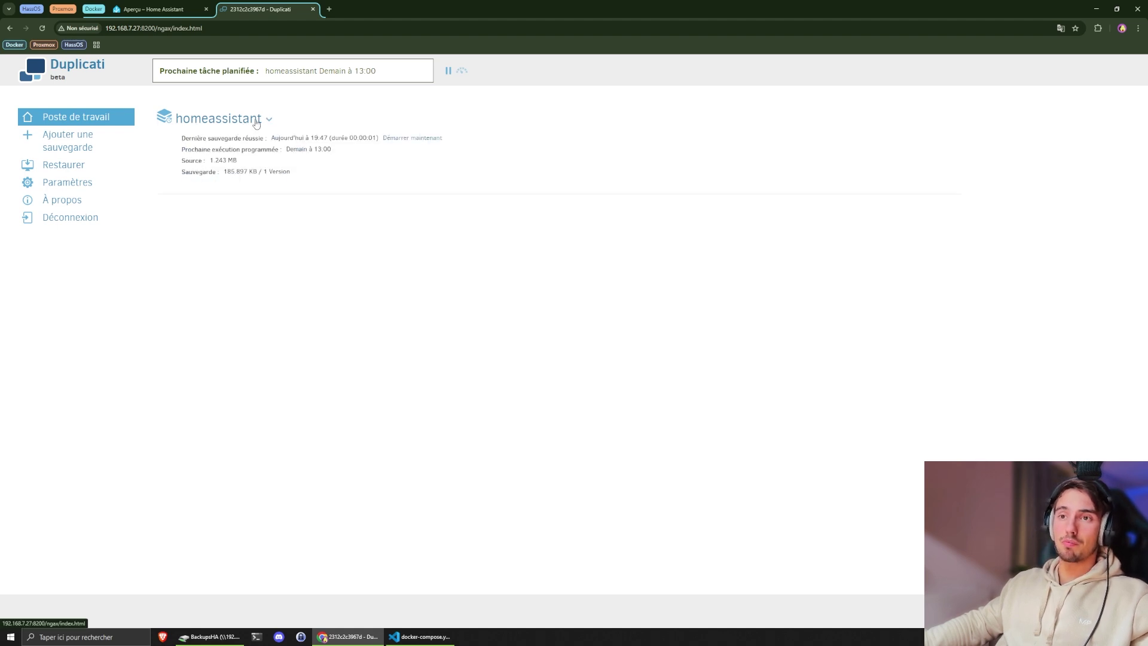
pyautogui.click(268, 120)
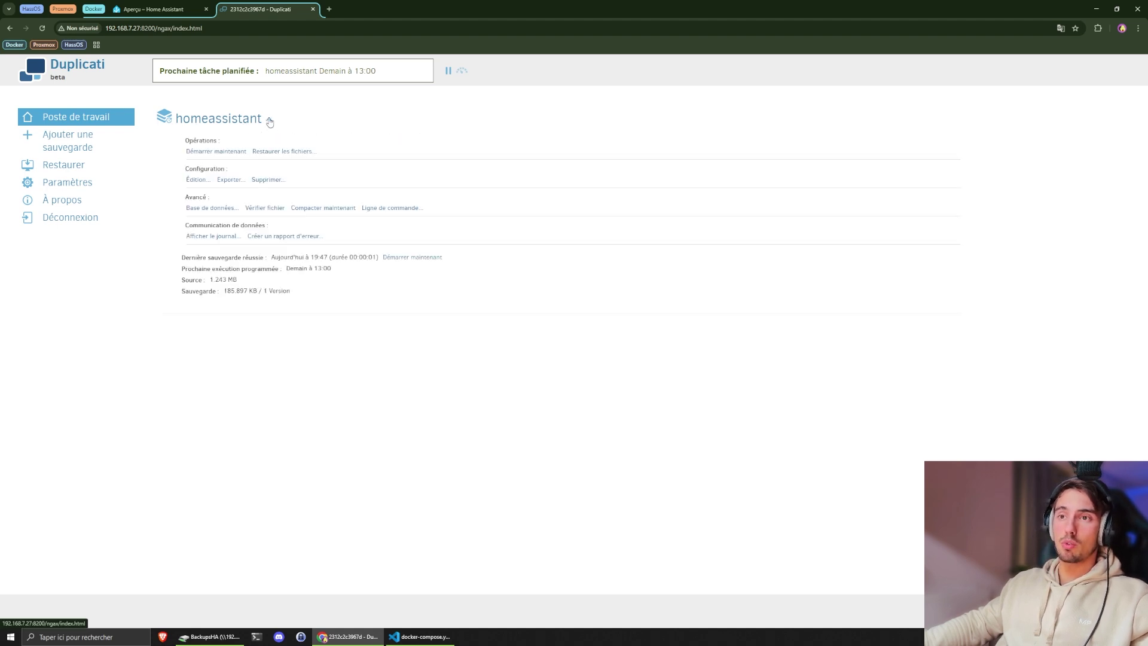
pyautogui.click(267, 180)
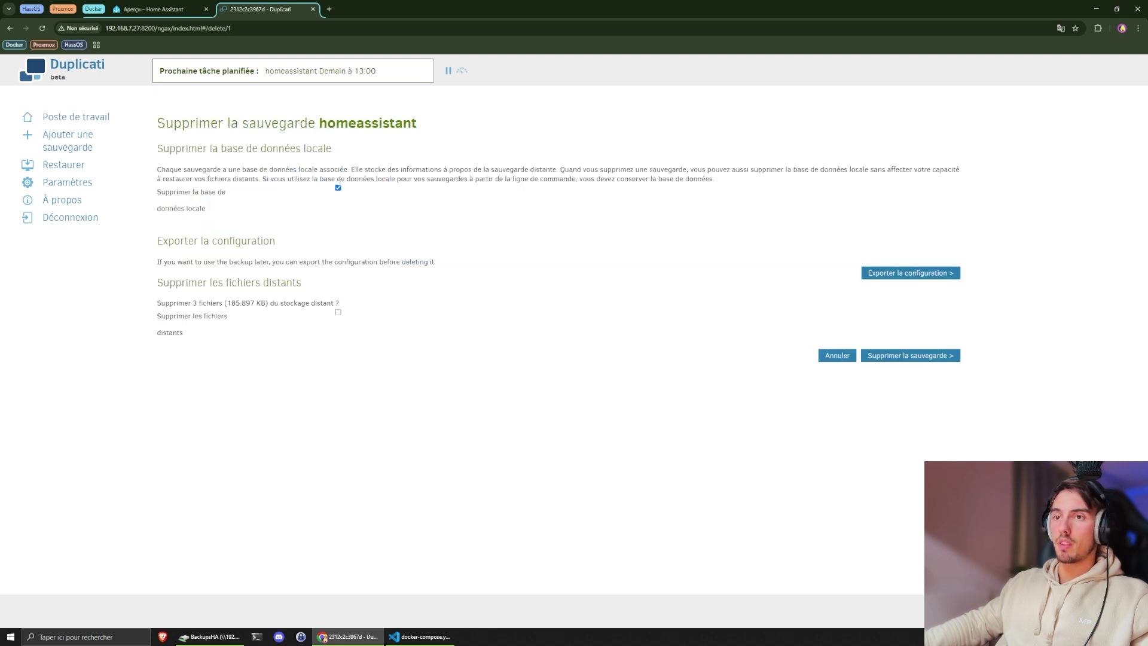
pyautogui.click(898, 359)
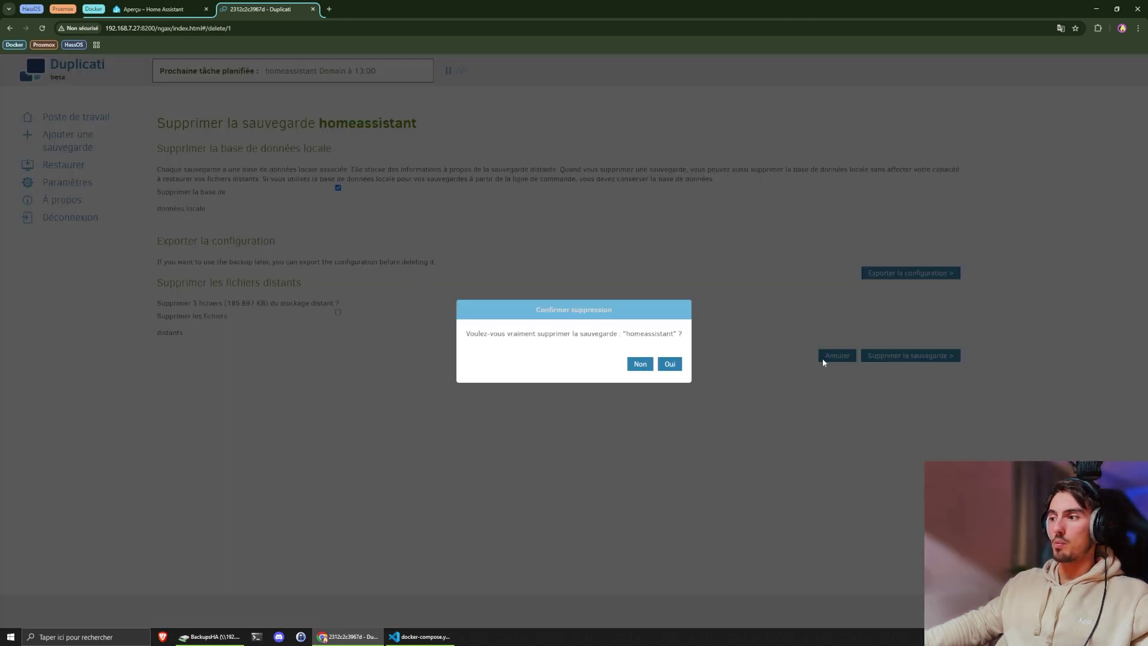
pyautogui.click(669, 366)
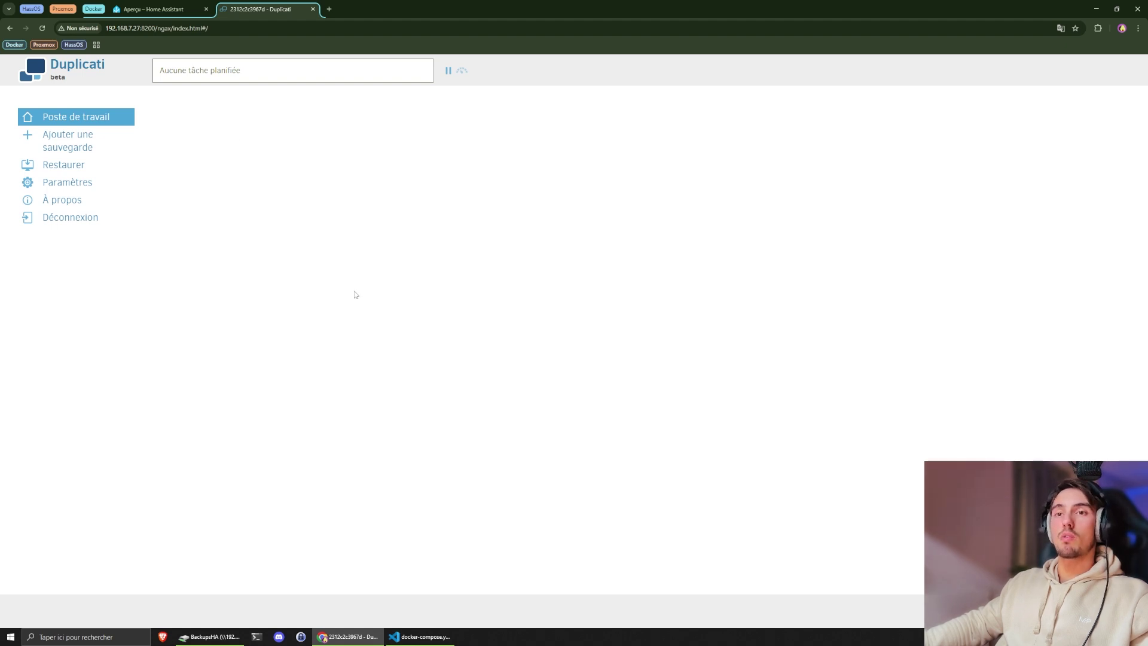
# - Start a new backup named homeassistant with the description 'blablabla'
pyautogui.click(57, 148)
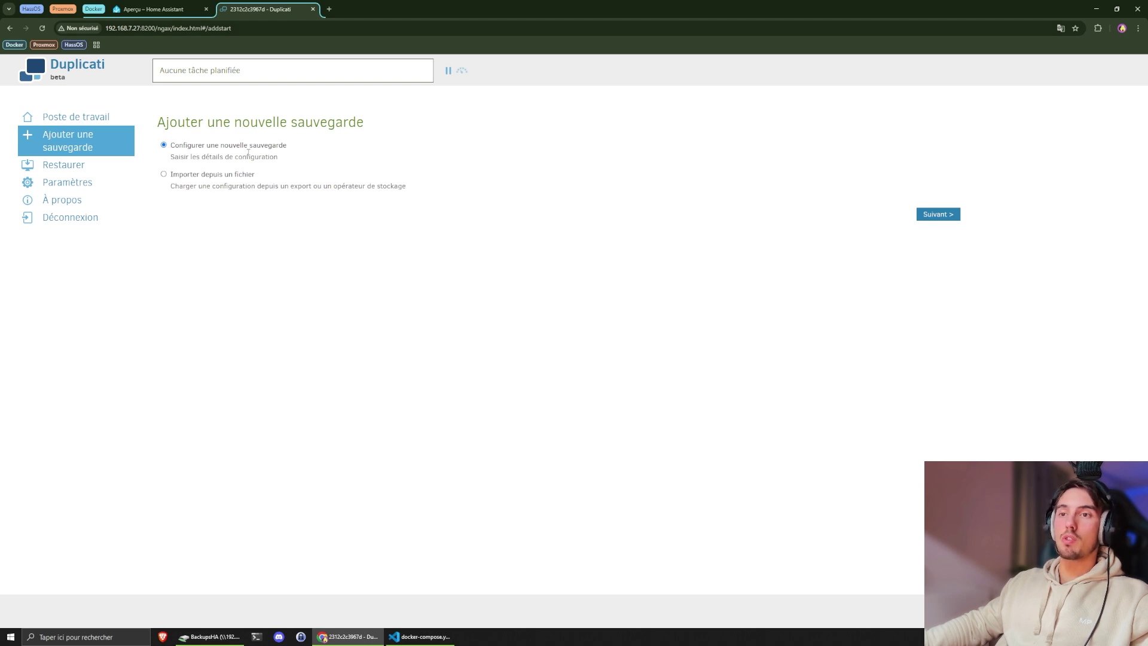
pyautogui.click(939, 215)
pyautogui.click(287, 208)
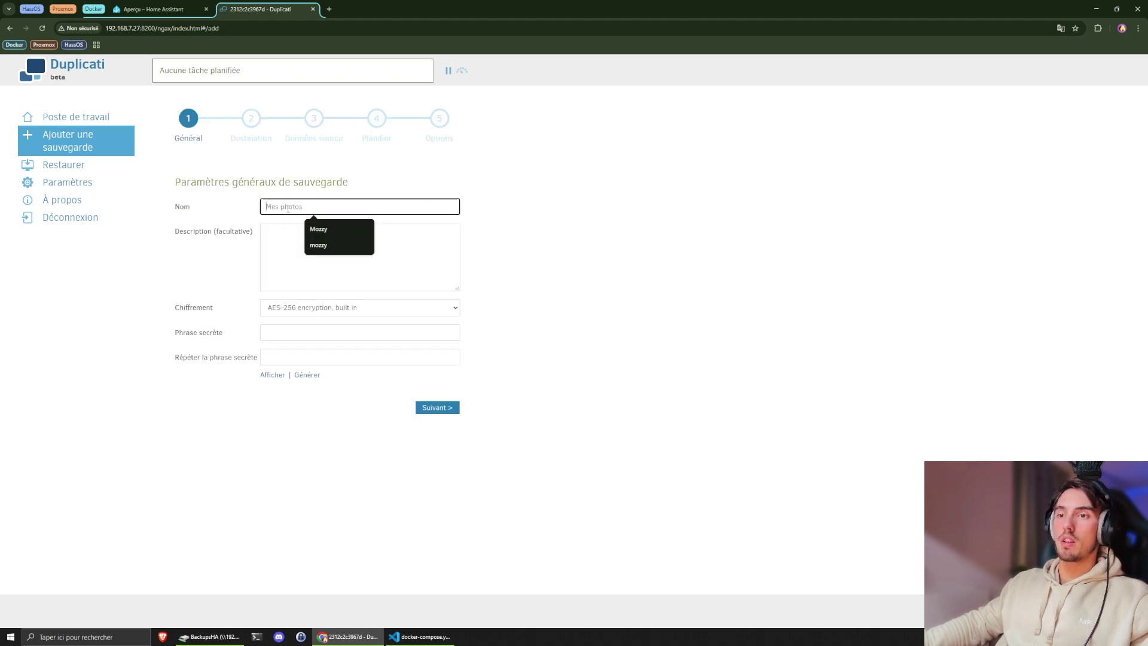
pyautogui.write('homeassistant')
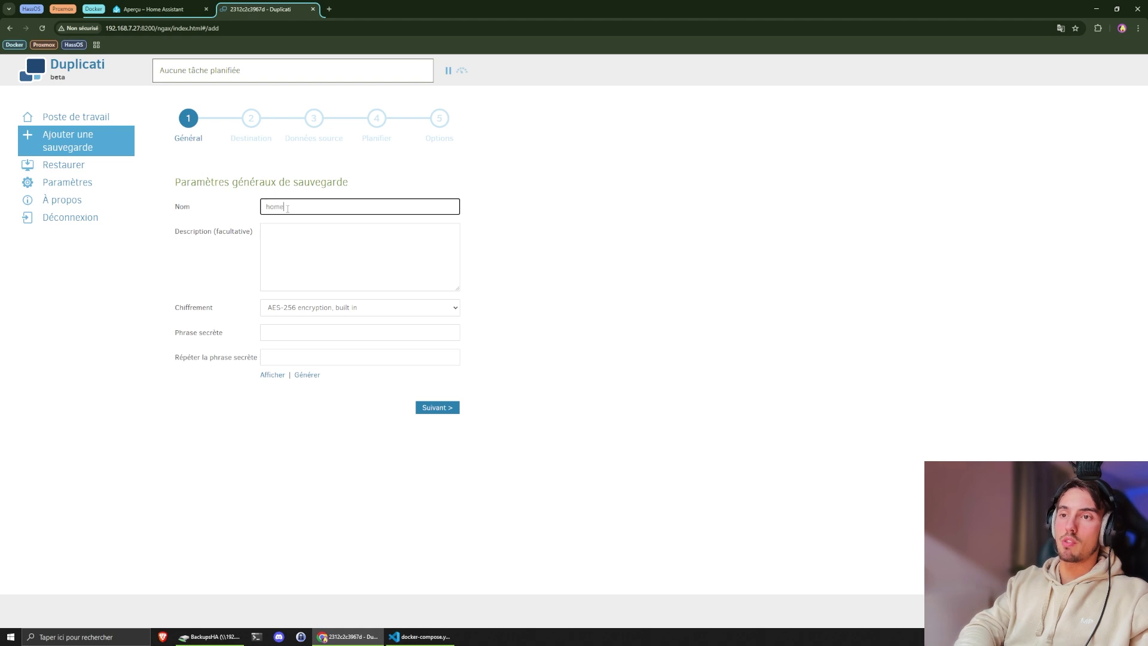
pyautogui.click(313, 233)
pyautogui.write('bl')
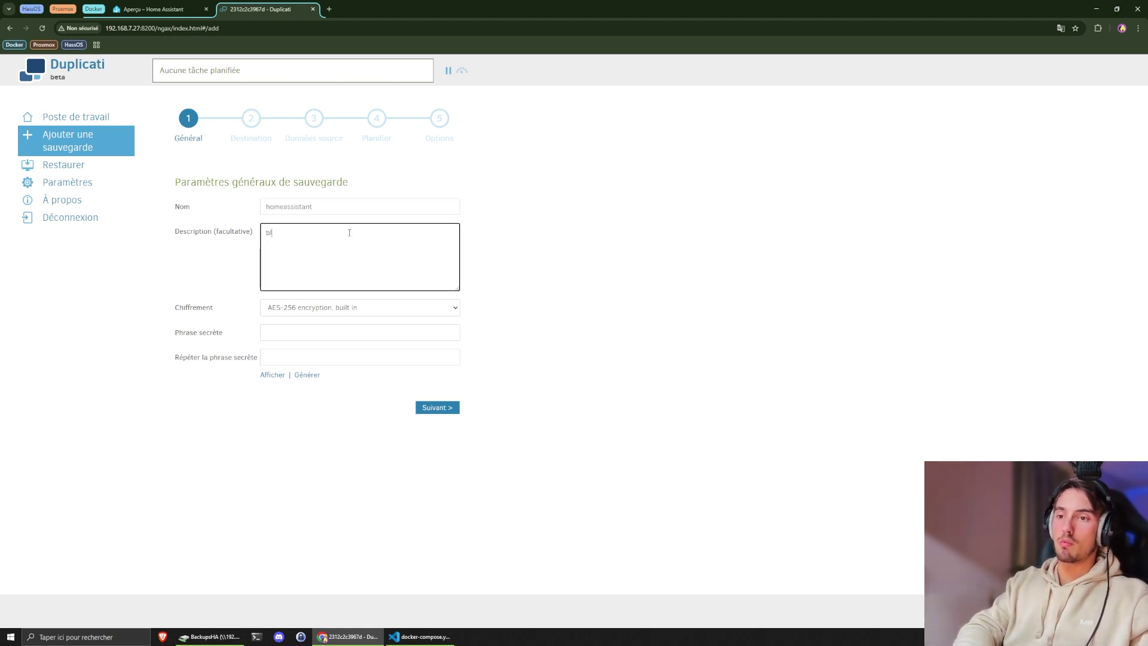
pyautogui.write('ablabla')
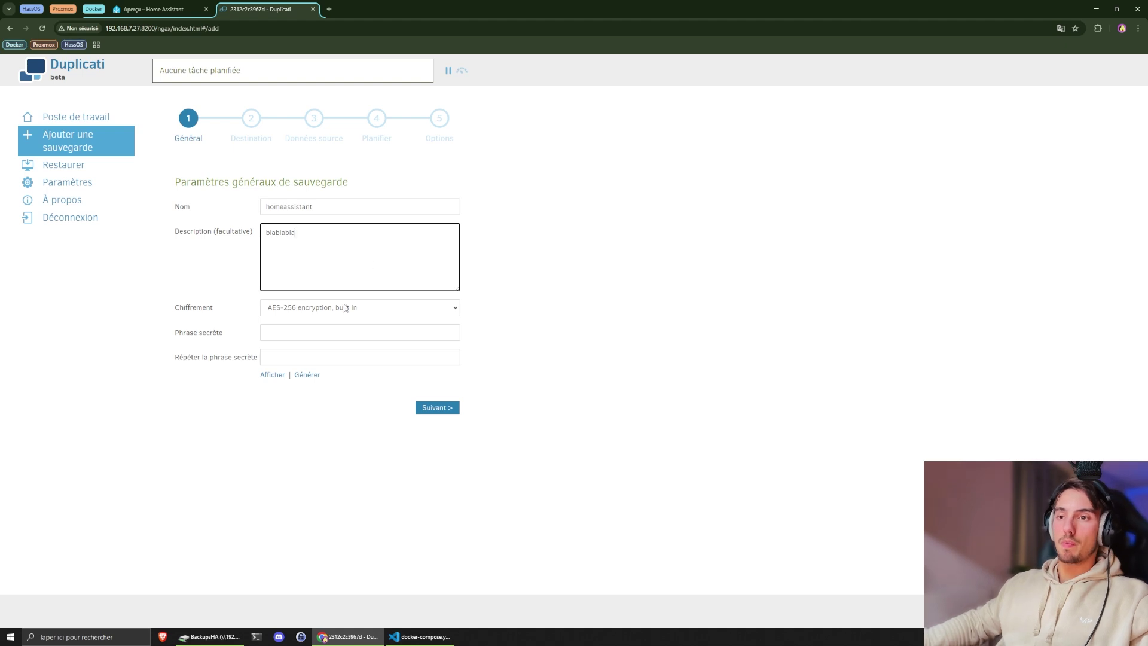
# - Choose AES-256 built-in encryption, enter and repeat the passphrase, and continue to Destination
pyautogui.click(293, 309)
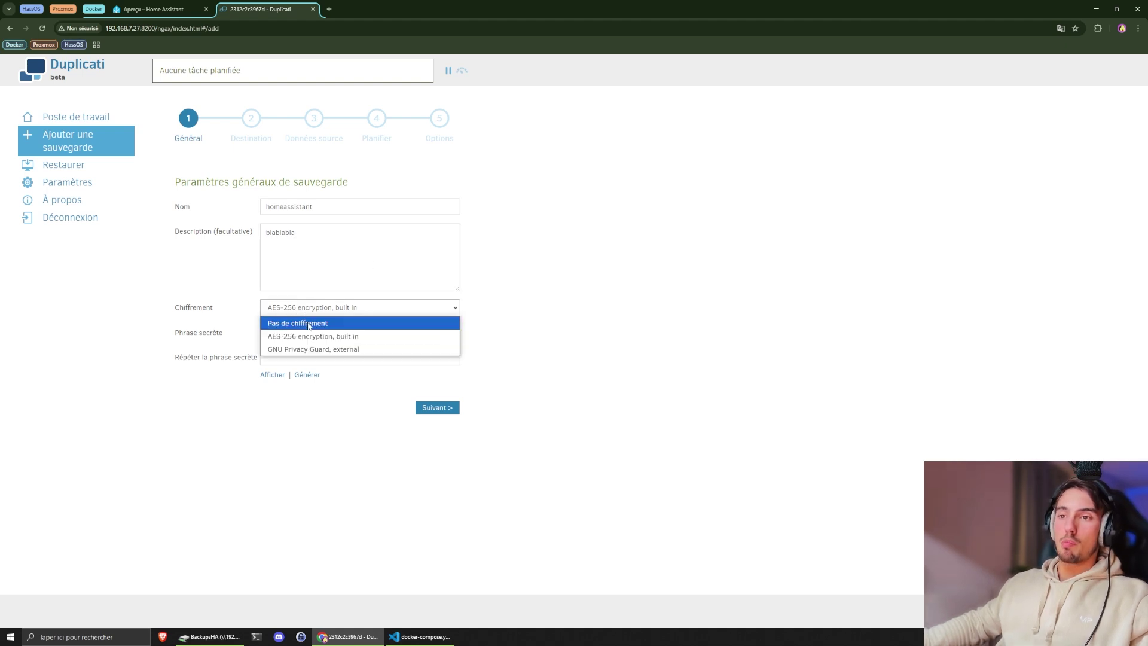
pyautogui.click(308, 321)
pyautogui.click(308, 309)
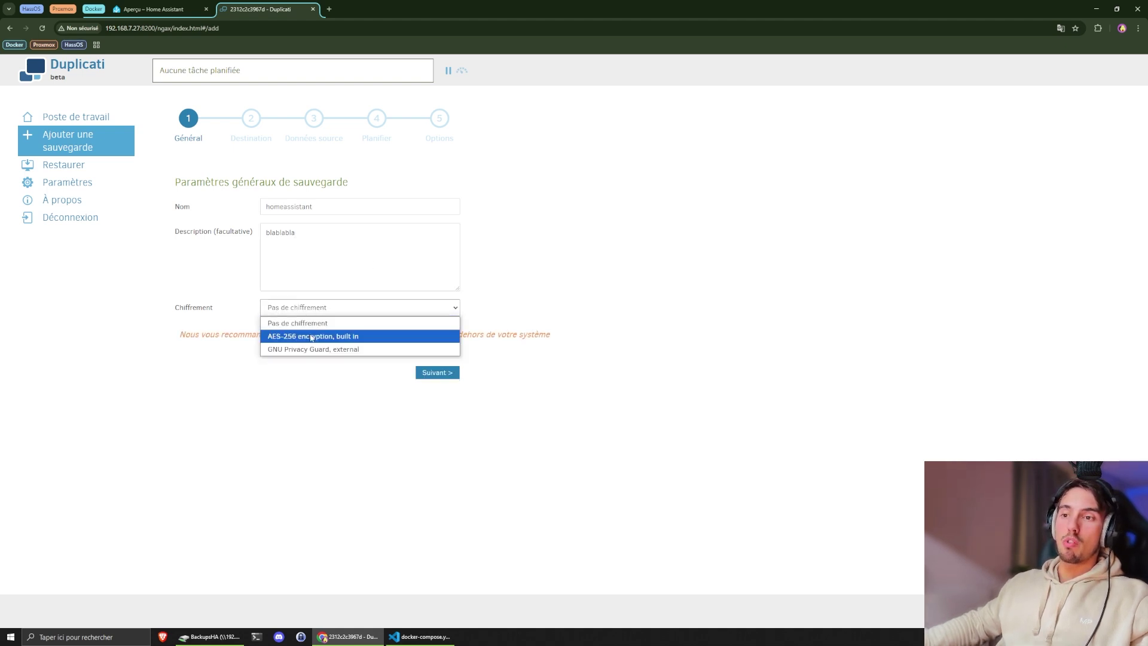
pyautogui.click(311, 337)
pyautogui.click(293, 334)
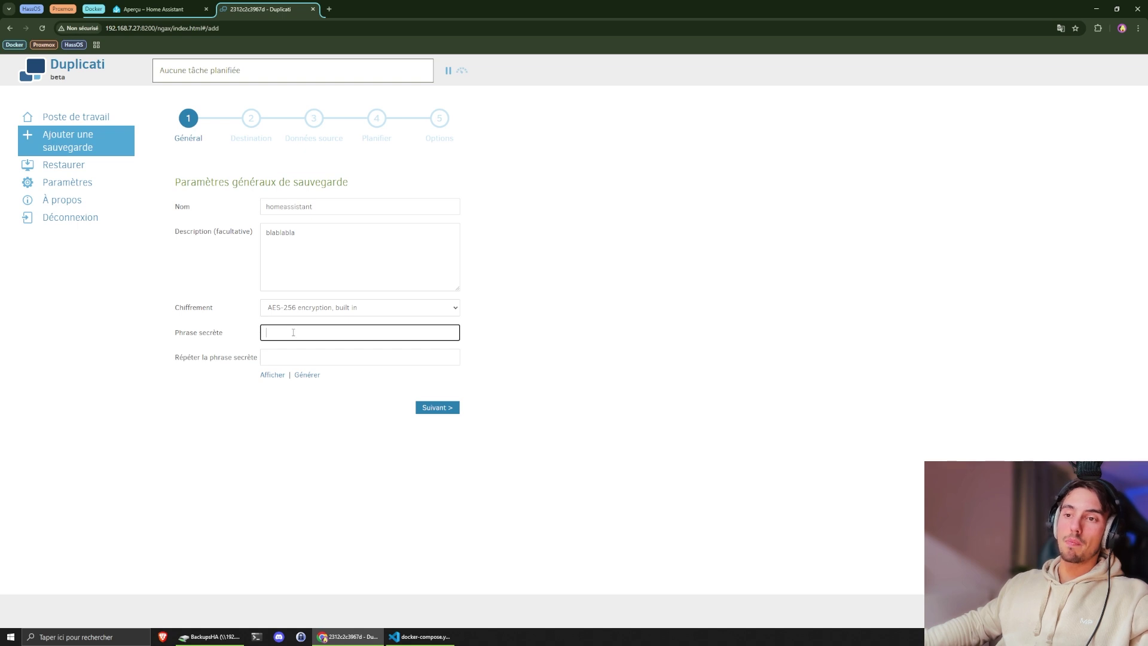
pyautogui.click(345, 310)
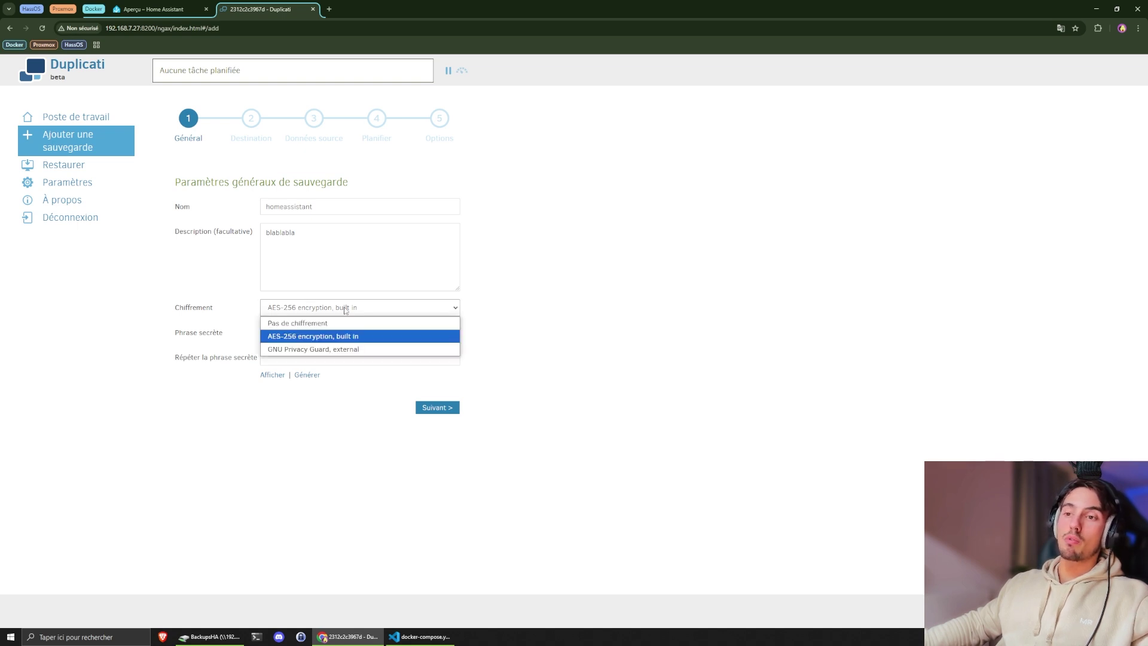
pyautogui.click(345, 311)
pyautogui.click(313, 333)
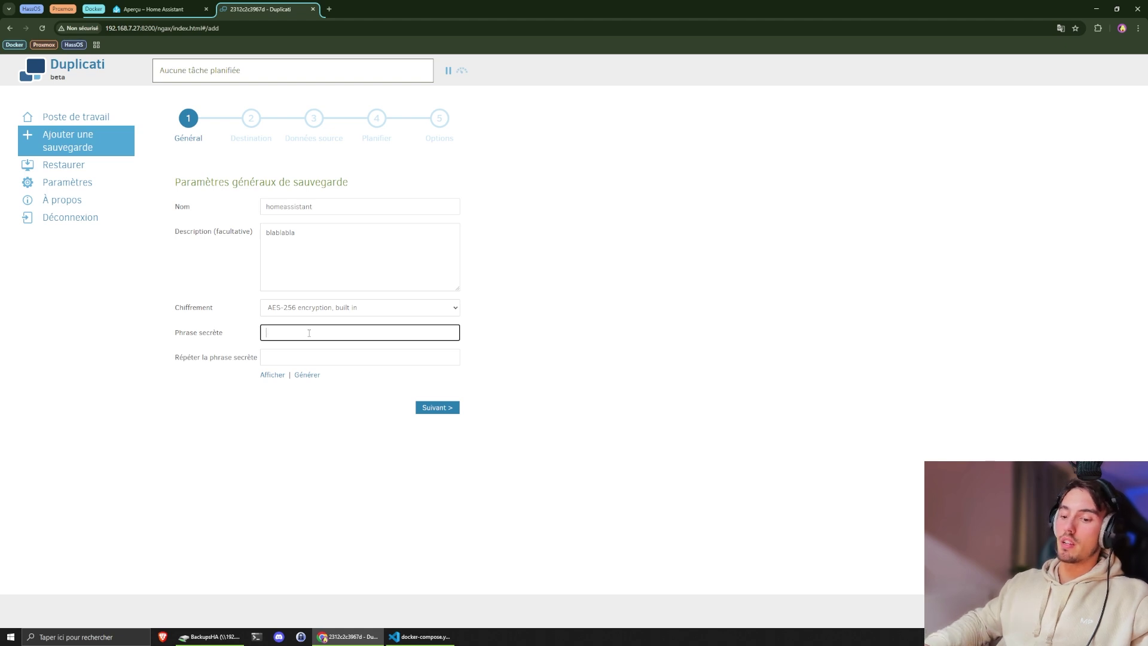
pyautogui.write('123')
pyautogui.press('Tab')
pyautogui.write('123')
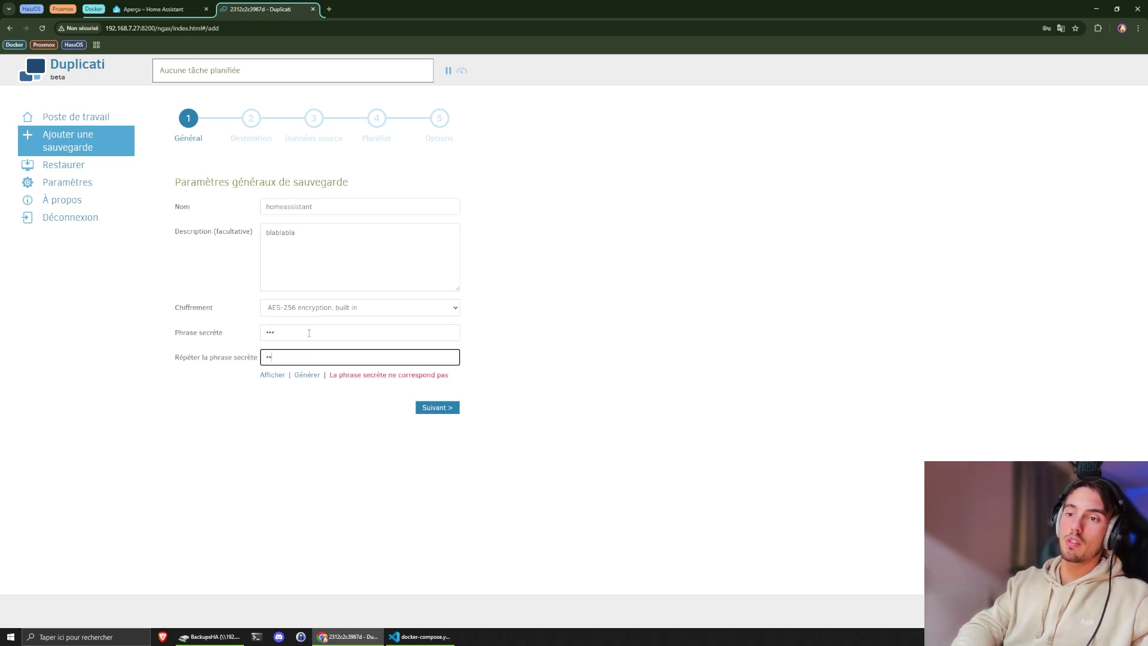
pyautogui.moveTo(383, 375); pyautogui.dragTo(334, 375)
pyautogui.click(350, 404)
pyautogui.click(437, 407)
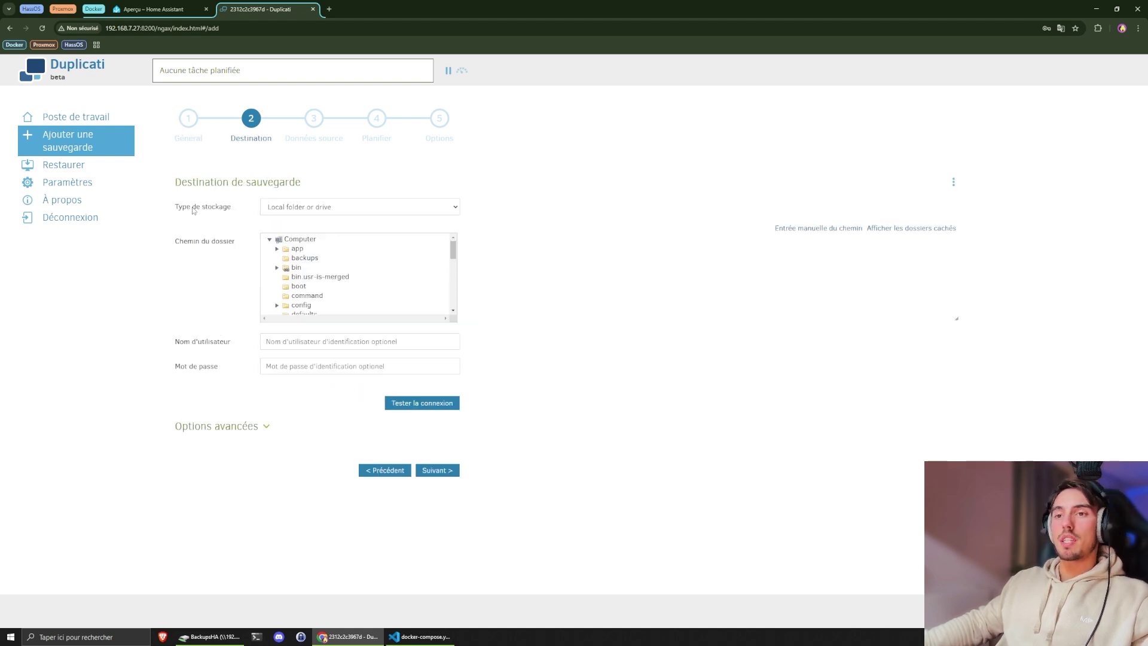
# - Keep 'Local folder or drive' as the destination storage type after browsing the list
pyautogui.click(291, 209)
pyautogui.scroll(-4, 330, 311)
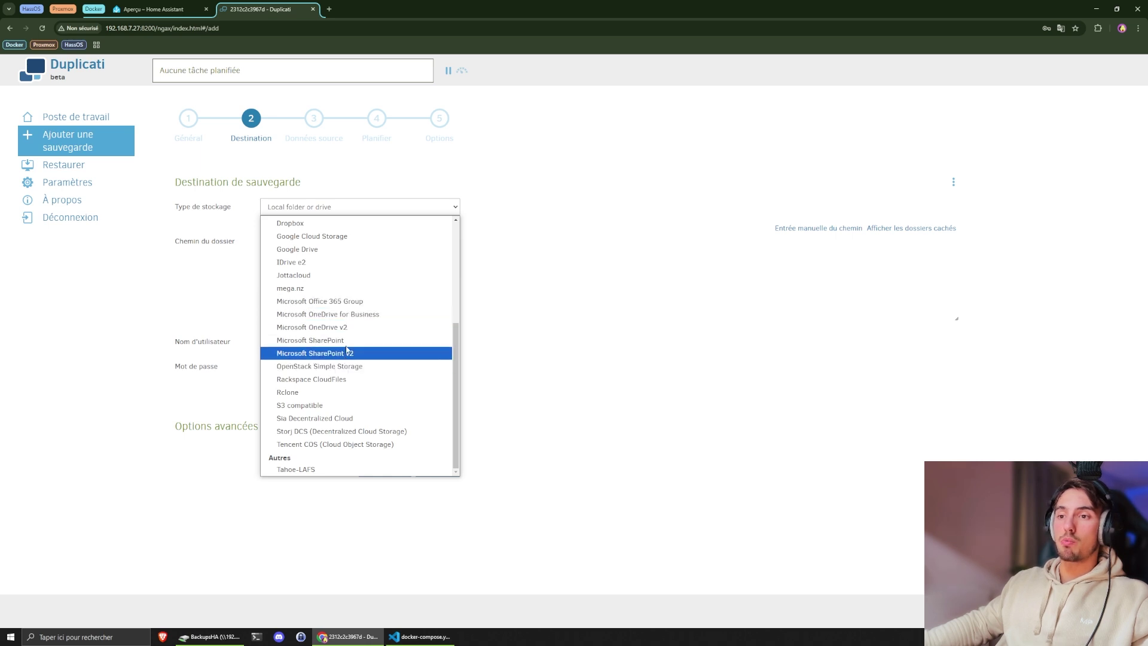
pyautogui.scroll(3, 350, 347)
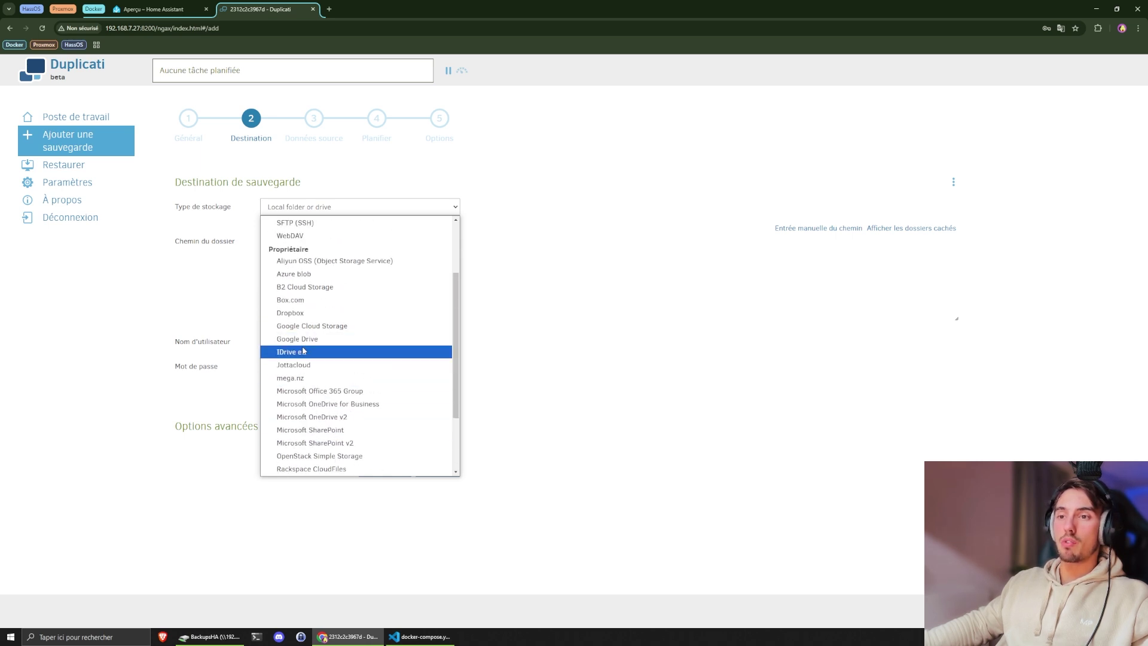
pyautogui.scroll(3, 304, 335)
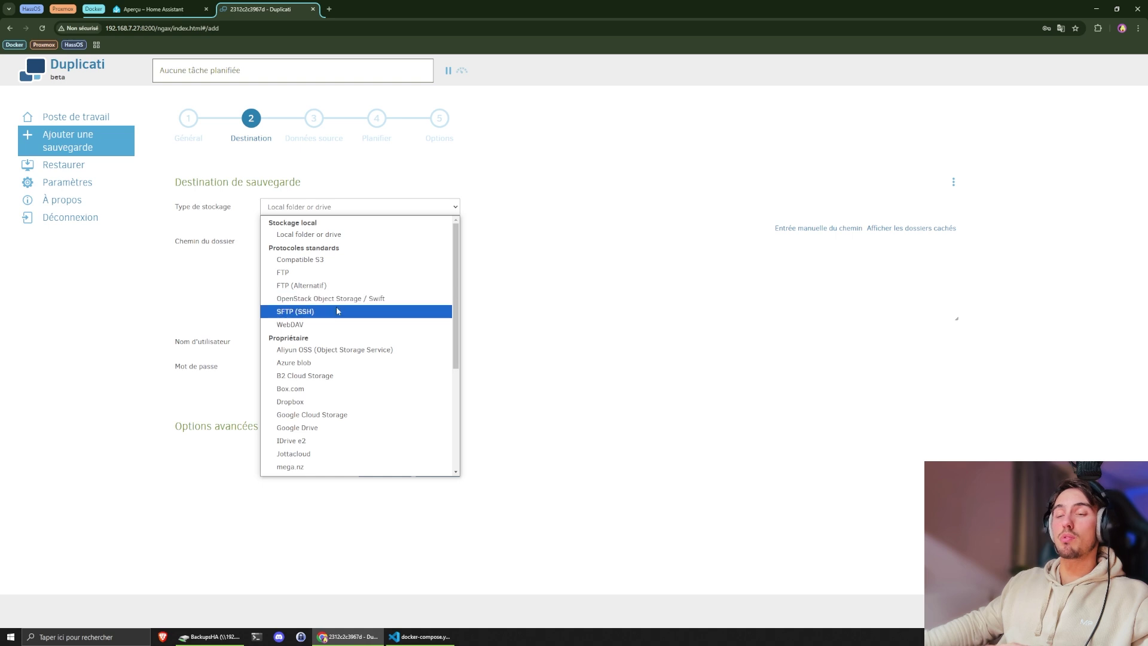
pyautogui.scroll(-3, 346, 323)
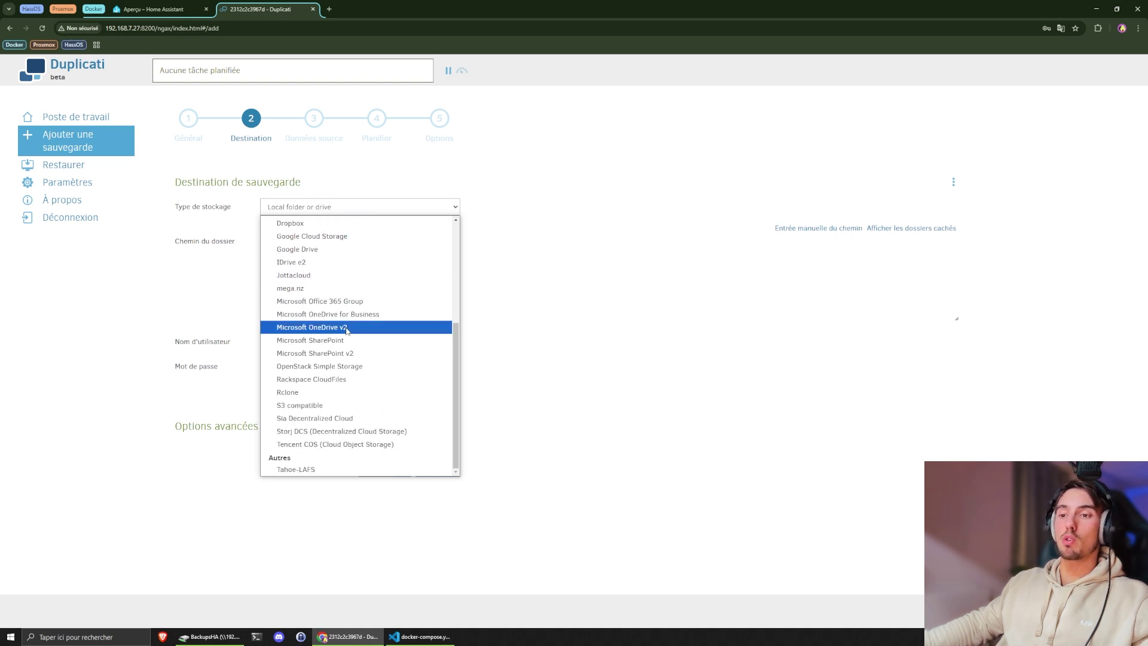
pyautogui.scroll(3, 344, 328)
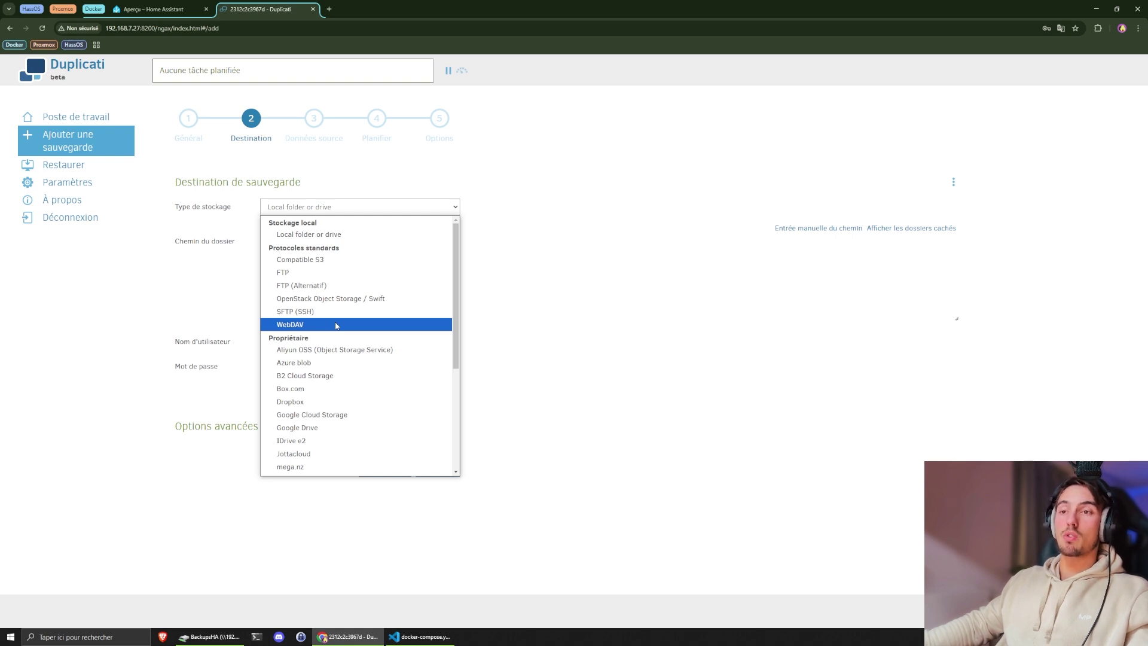
pyautogui.click(332, 235)
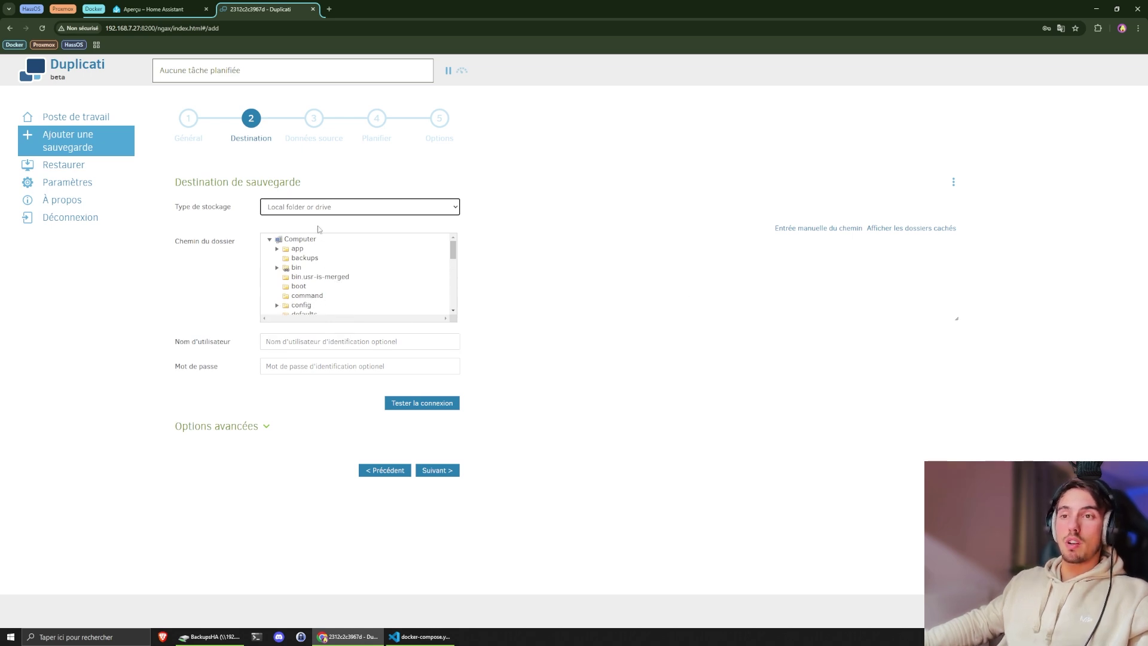
pyautogui.click(441, 634)
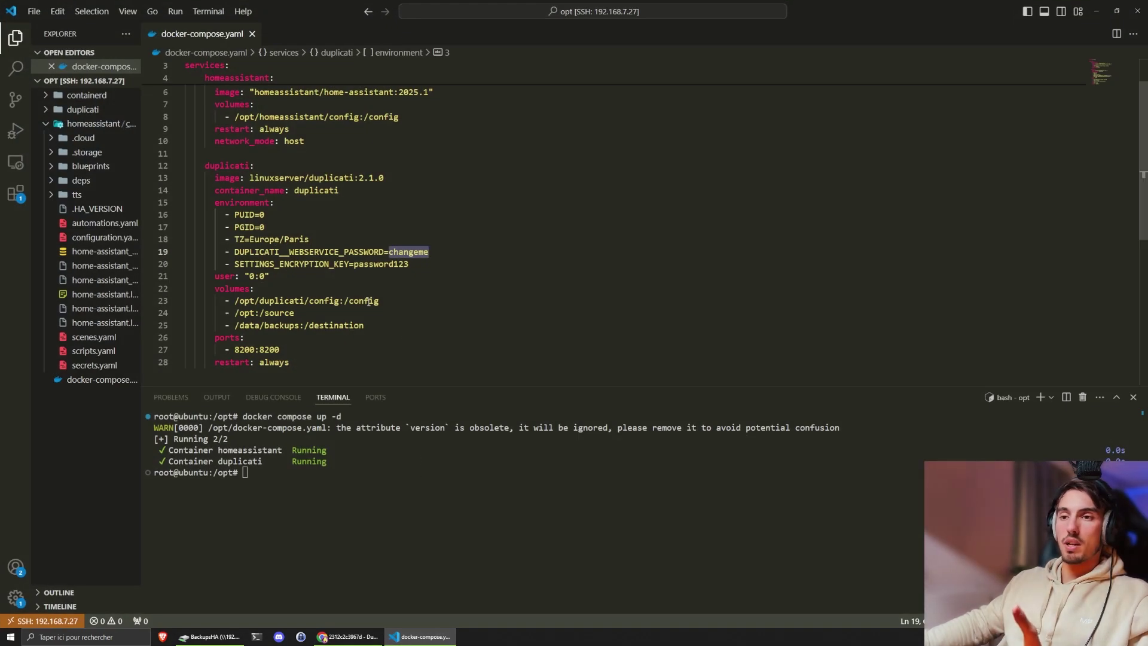
# - Hide the terminal and review the /opt→/source and /data/backups→/destination volume mappings
pyautogui.scroll(-1, 369, 301)
pyautogui.click(369, 301)
pyautogui.hotkey('ctrl', 'j')
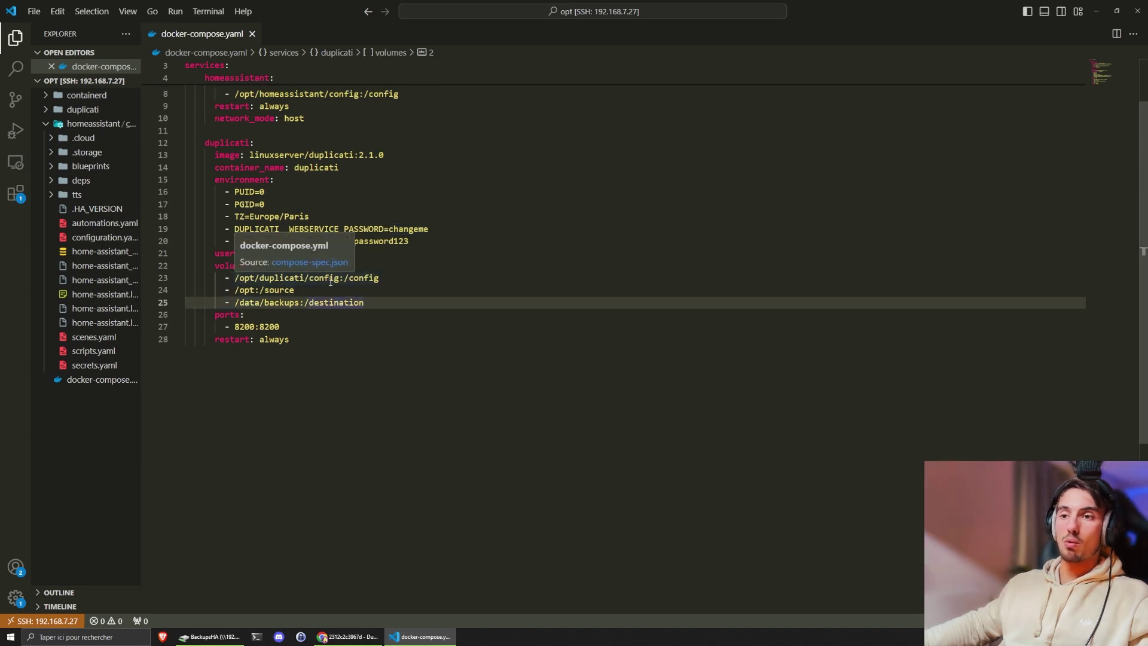
pyautogui.click(326, 278)
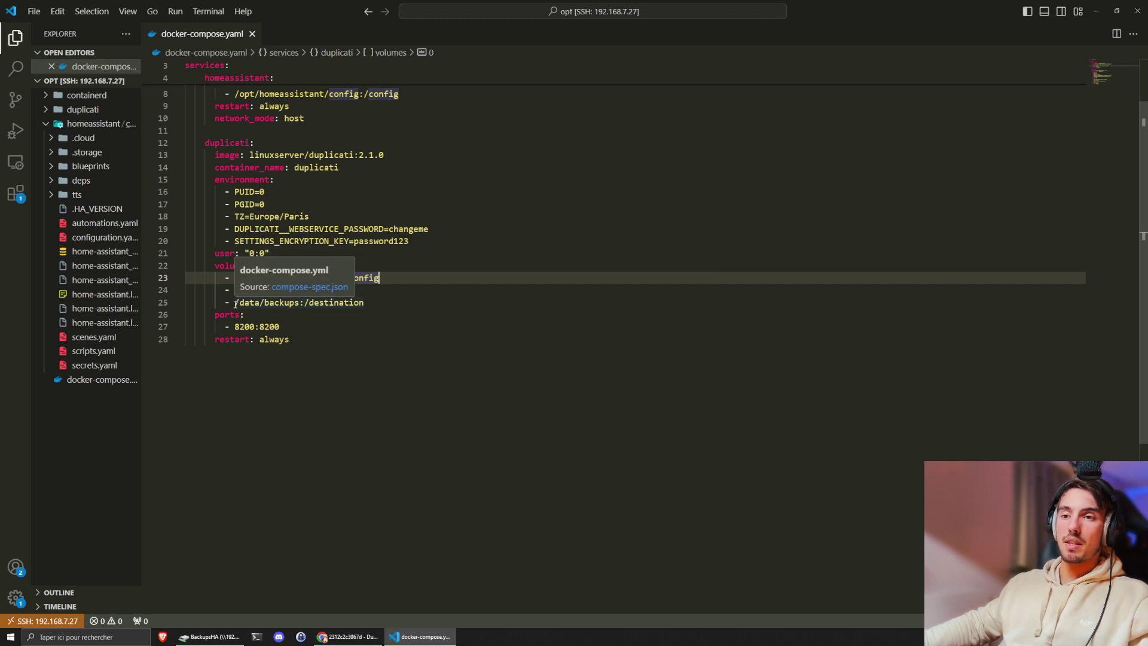
pyautogui.moveTo(235, 303); pyautogui.dragTo(377, 302)
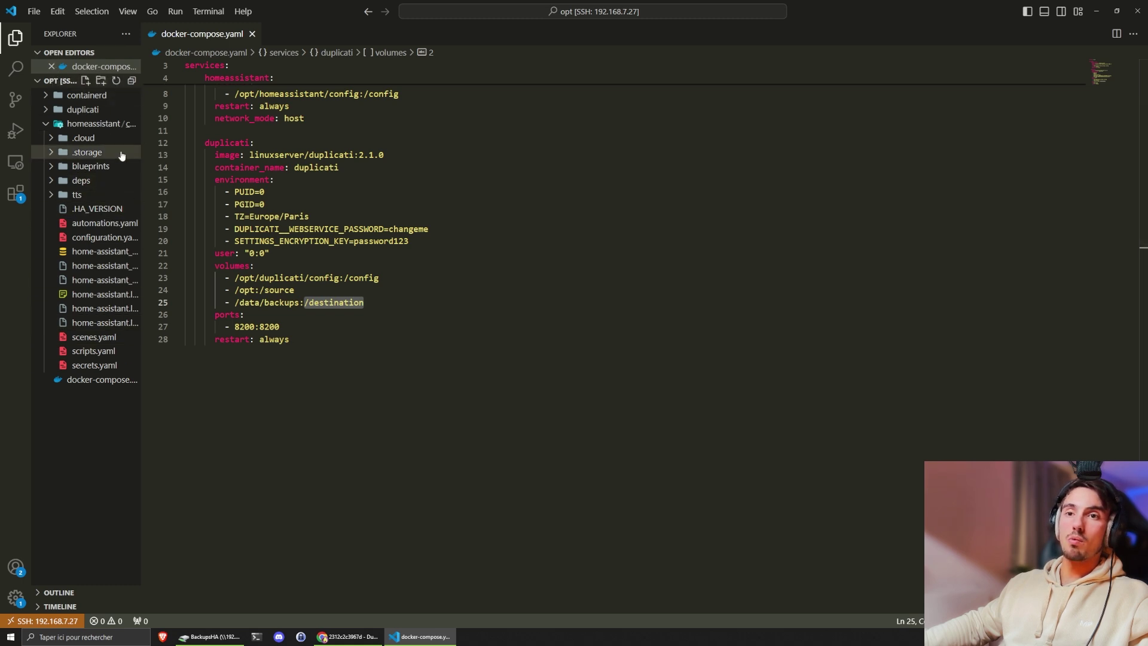
pyautogui.doubleClick(263, 289)
pyautogui.click(295, 290)
# - Select the /destination folder as the local backup target
pyautogui.click(344, 637)
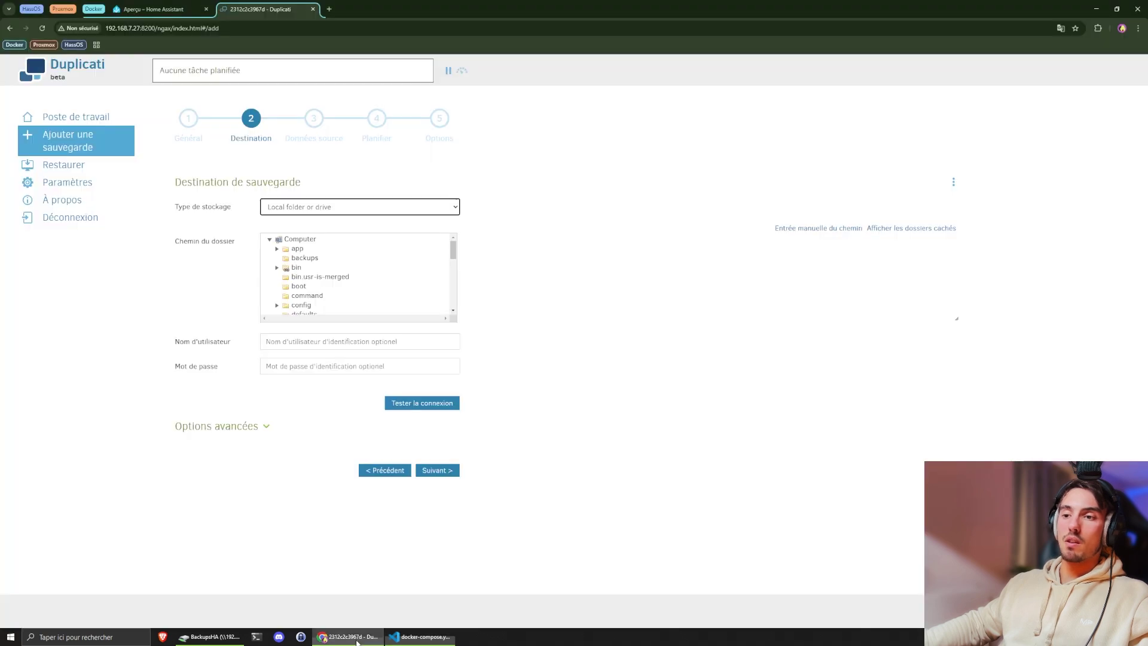
pyautogui.scroll(-5, 308, 281)
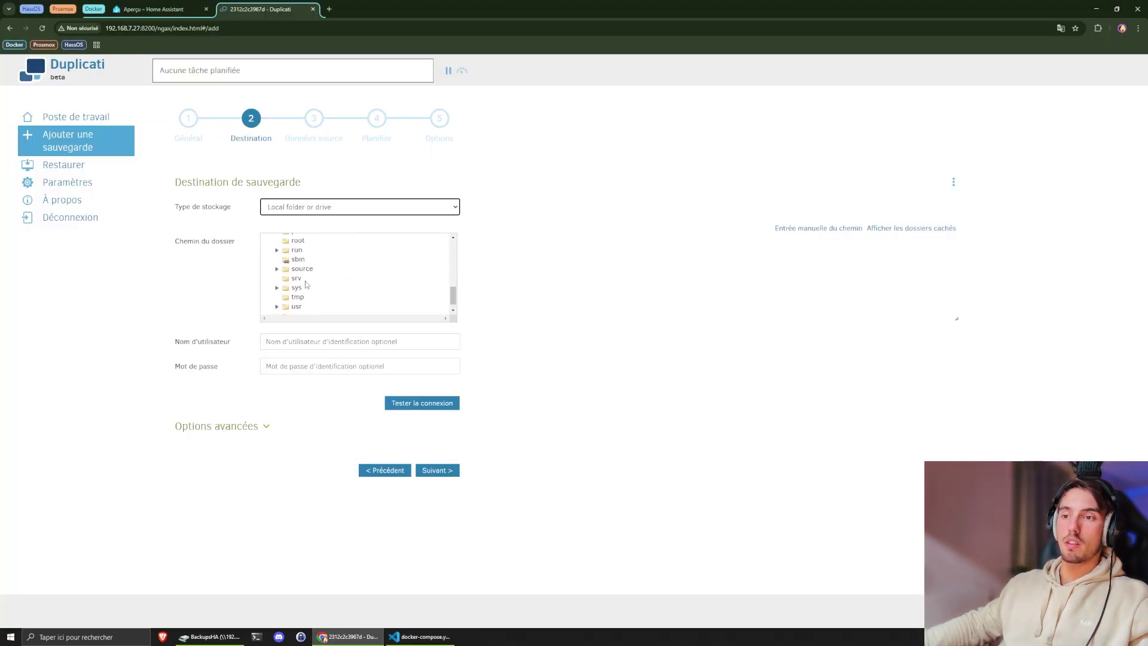
pyautogui.scroll(5, 308, 285)
pyautogui.click(308, 288)
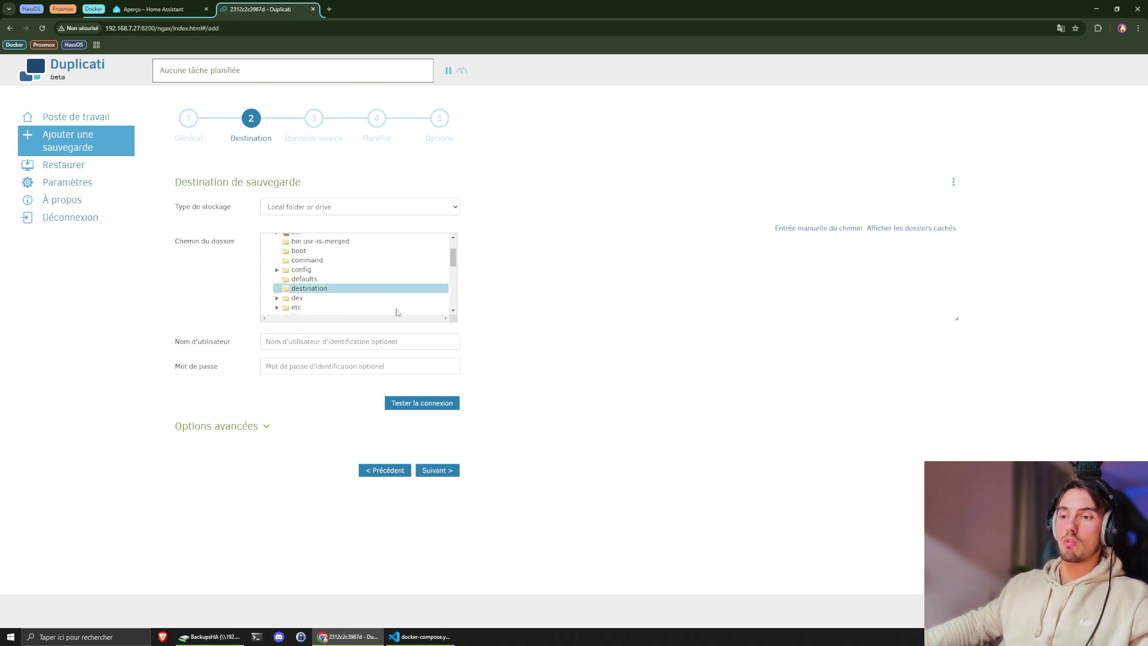
# - Test the connection to /destination, acknowledge the success message, and advance to source data
pyautogui.click(429, 403)
pyautogui.moveTo(518, 333); pyautogui.dragTo(604, 341)
pyautogui.click(623, 364)
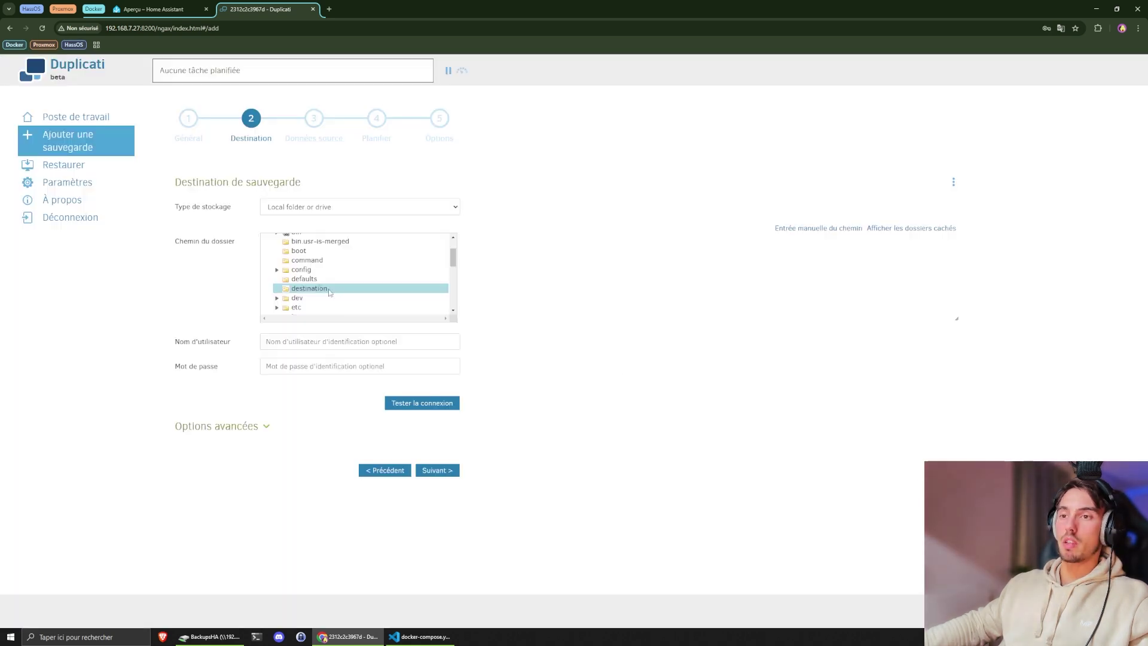
pyautogui.click(439, 472)
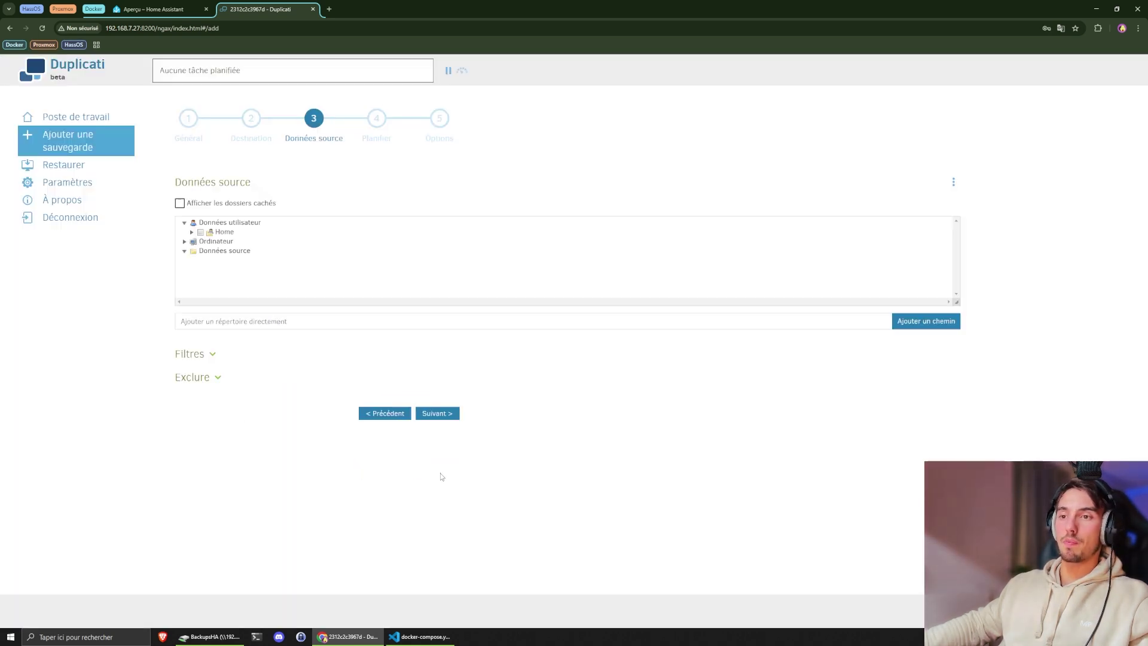
# - Include source > homeassistant > config in the backup data, with its files ticked
pyautogui.click(185, 251)
pyautogui.scroll(-1, 243, 264)
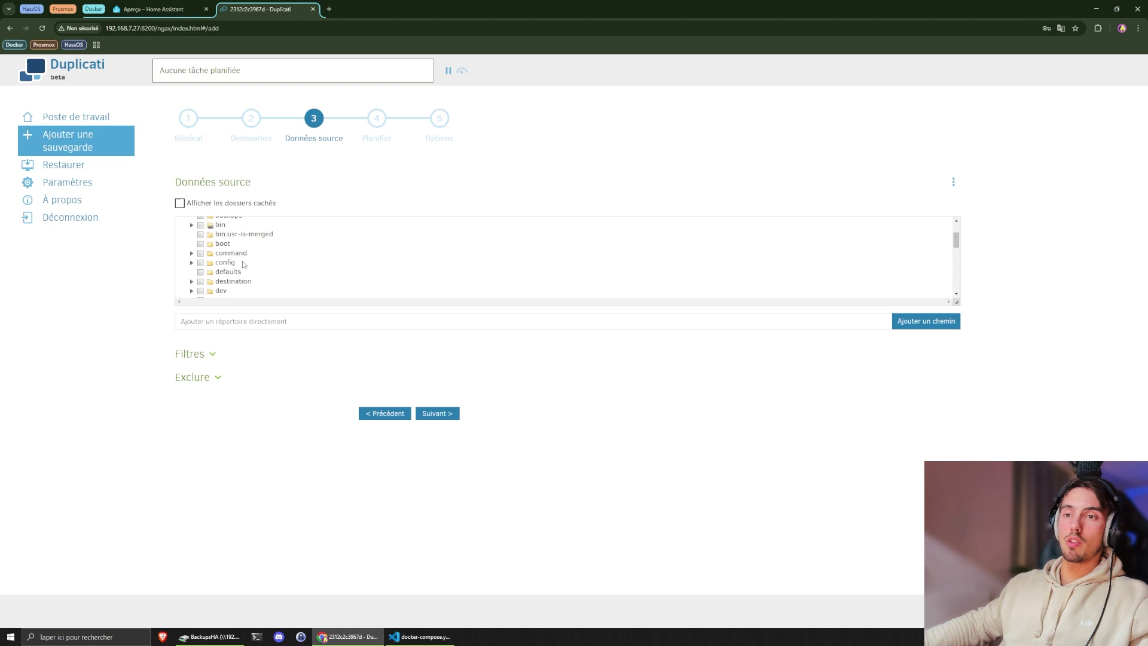
pyautogui.scroll(-4, 244, 264)
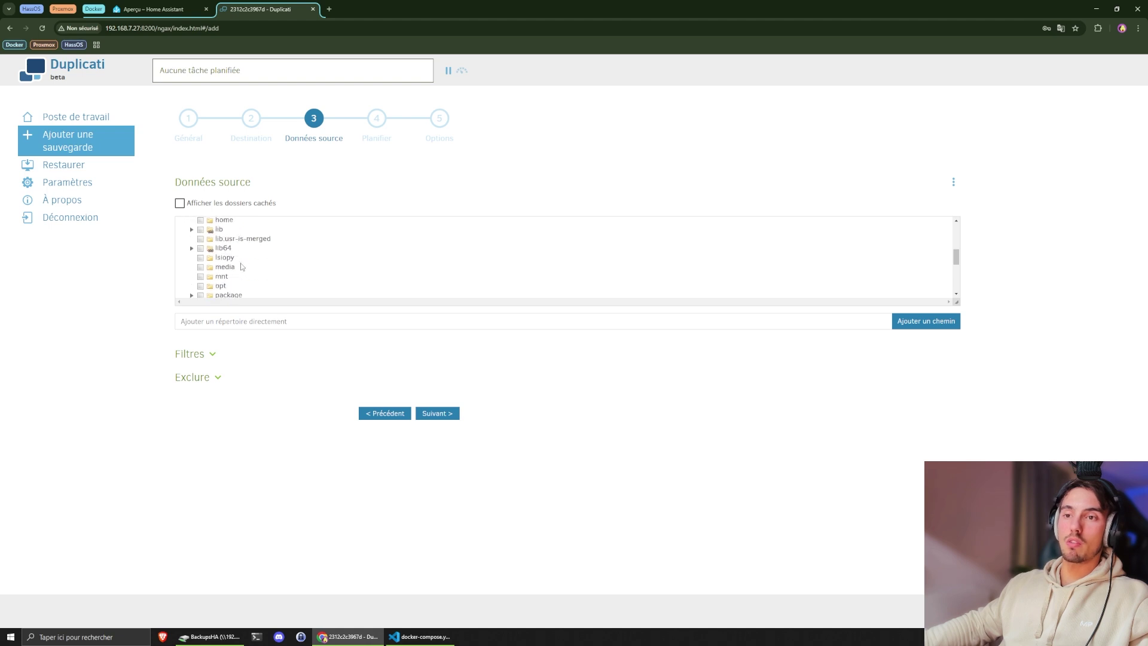
pyautogui.scroll(-5, 242, 266)
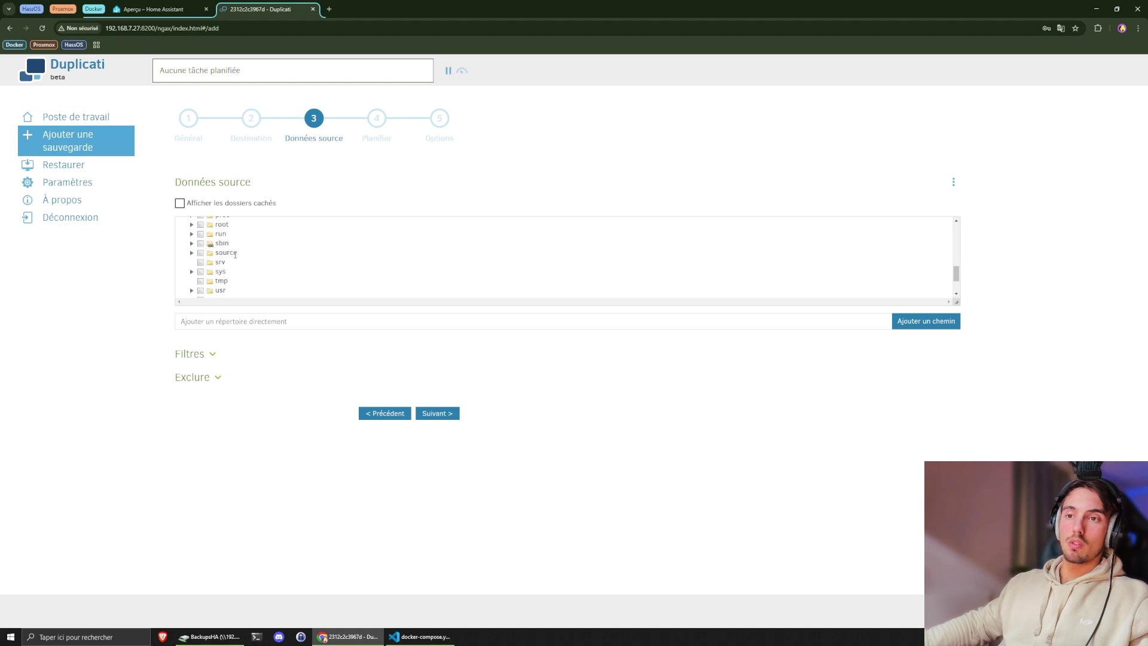
pyautogui.click(194, 253)
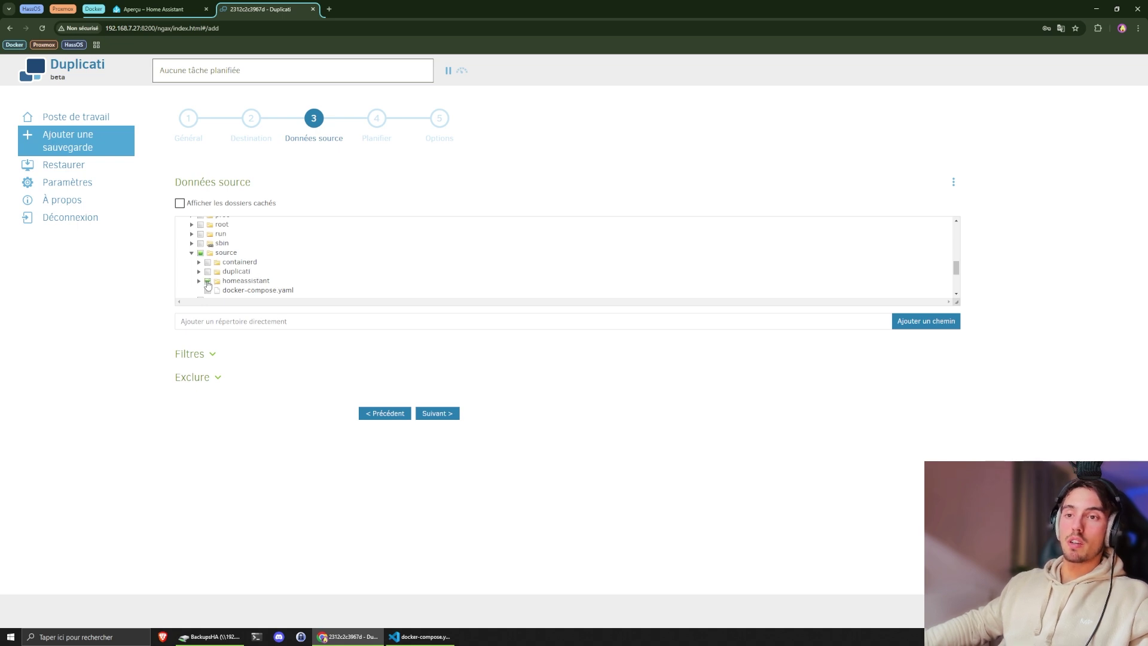
pyautogui.click(199, 281)
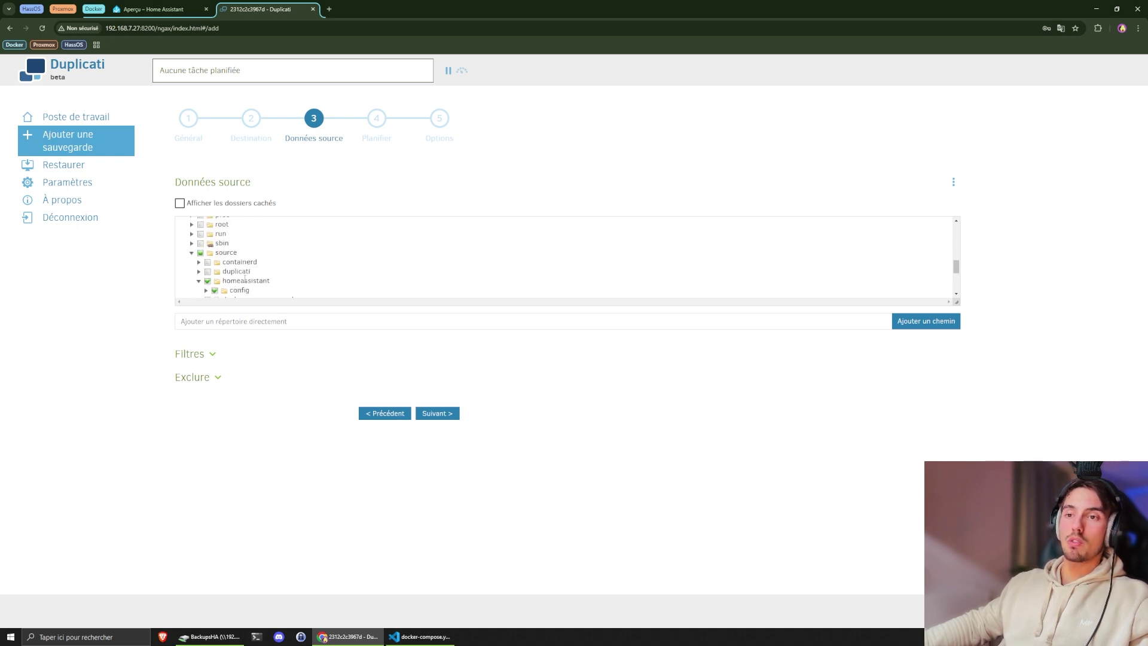
pyautogui.scroll(-1, 264, 277)
pyautogui.click(206, 246)
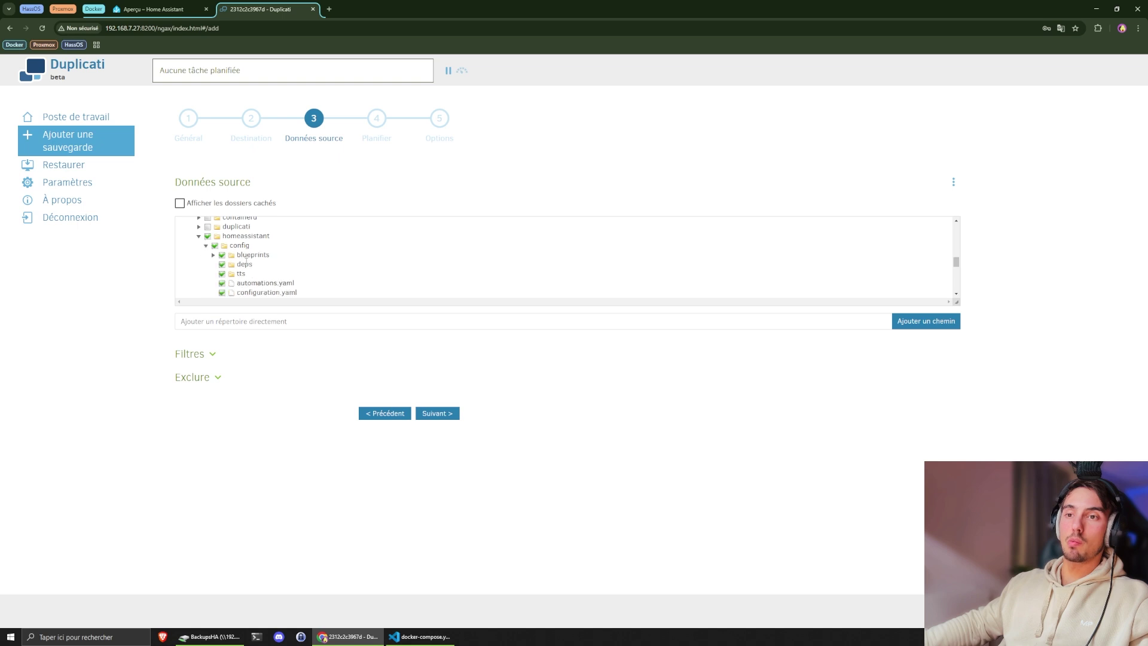
# - Review the Filtres and Exclure sections, leaving both unchanged
pyautogui.click(214, 356)
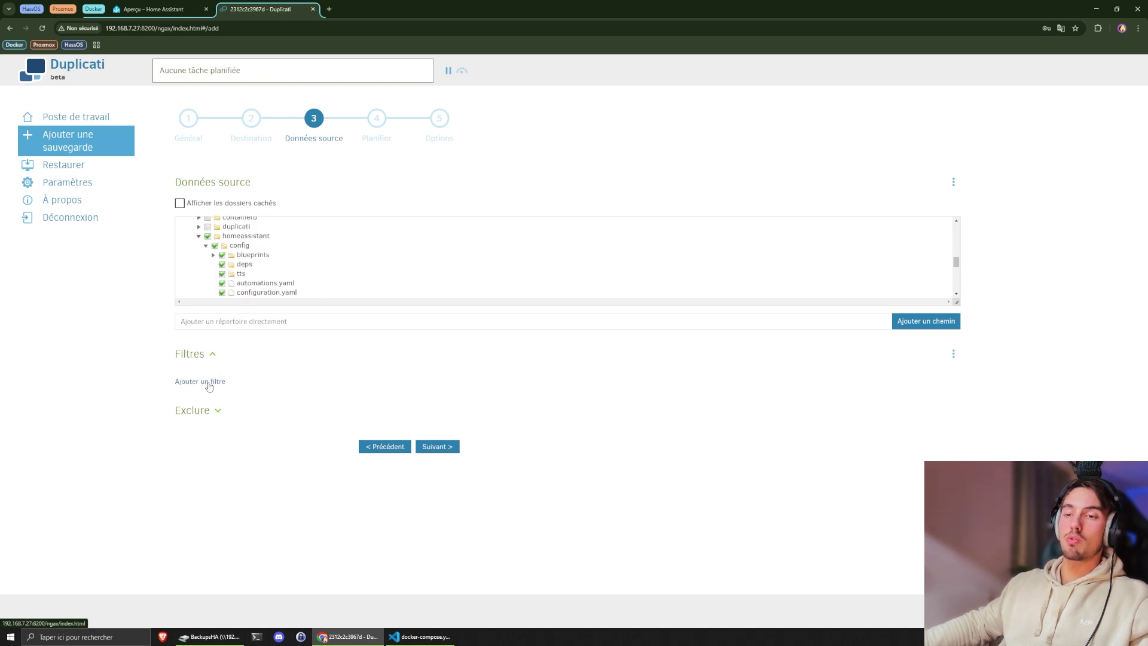
pyautogui.scroll(-2, 241, 285)
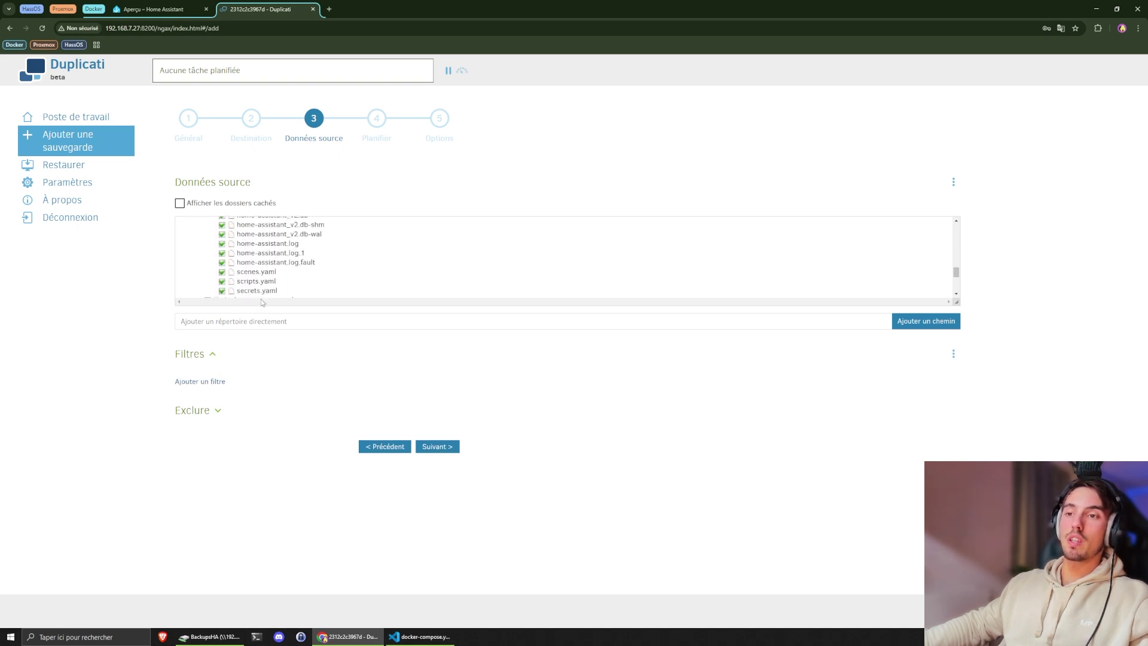
pyautogui.click(218, 359)
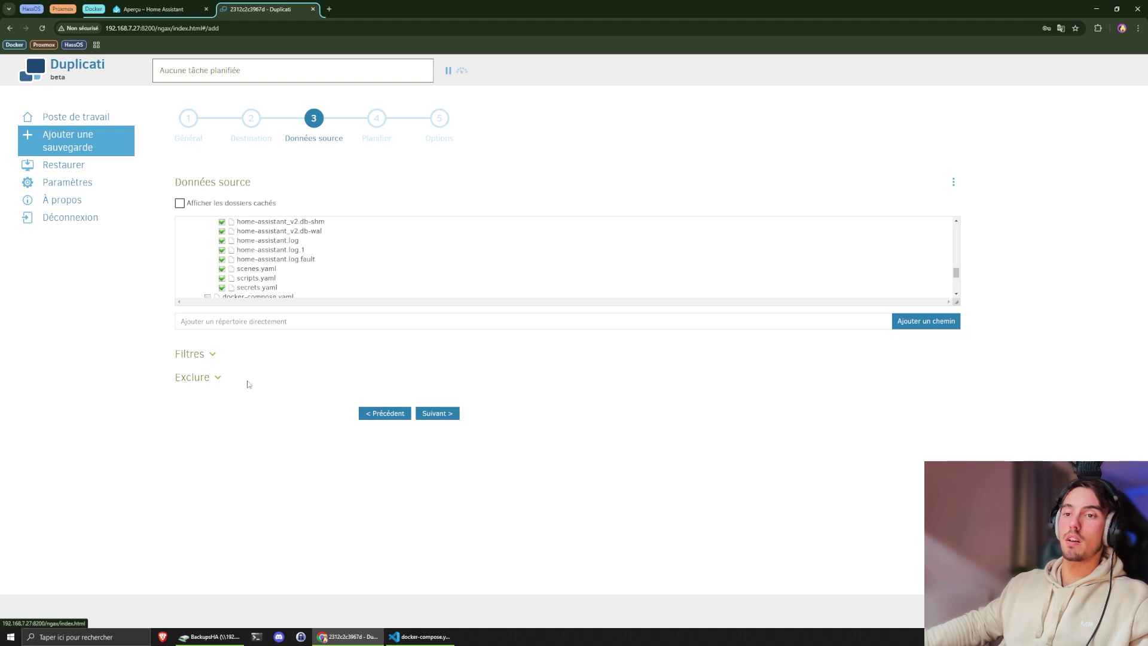
pyautogui.scroll(3, 212, 281)
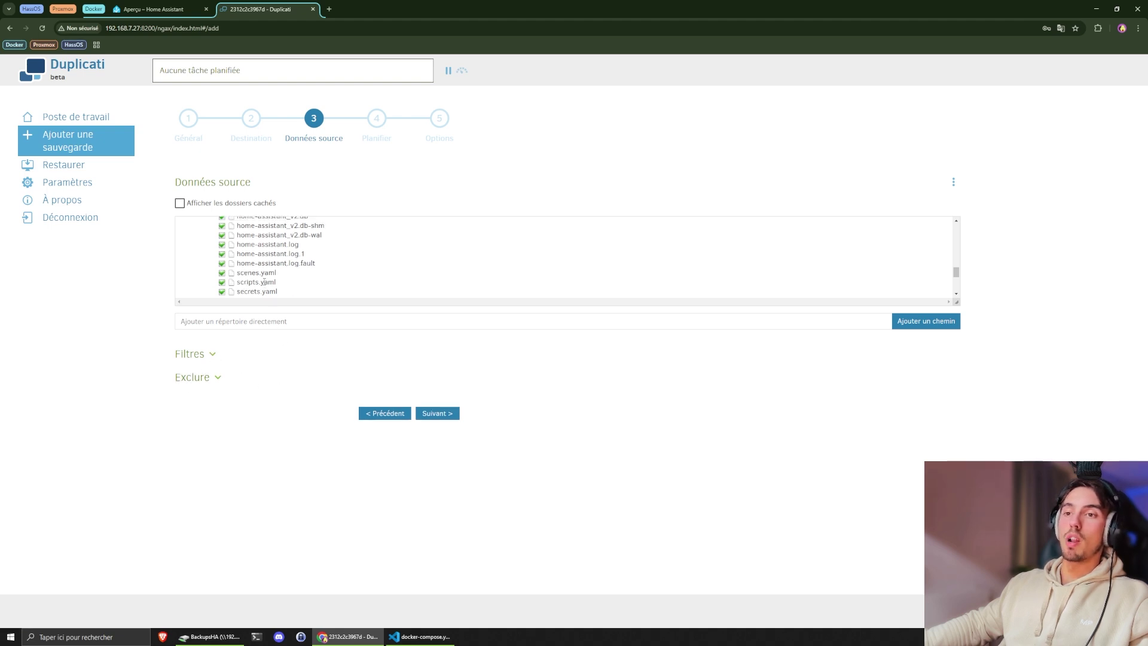
pyautogui.scroll(-4, 240, 272)
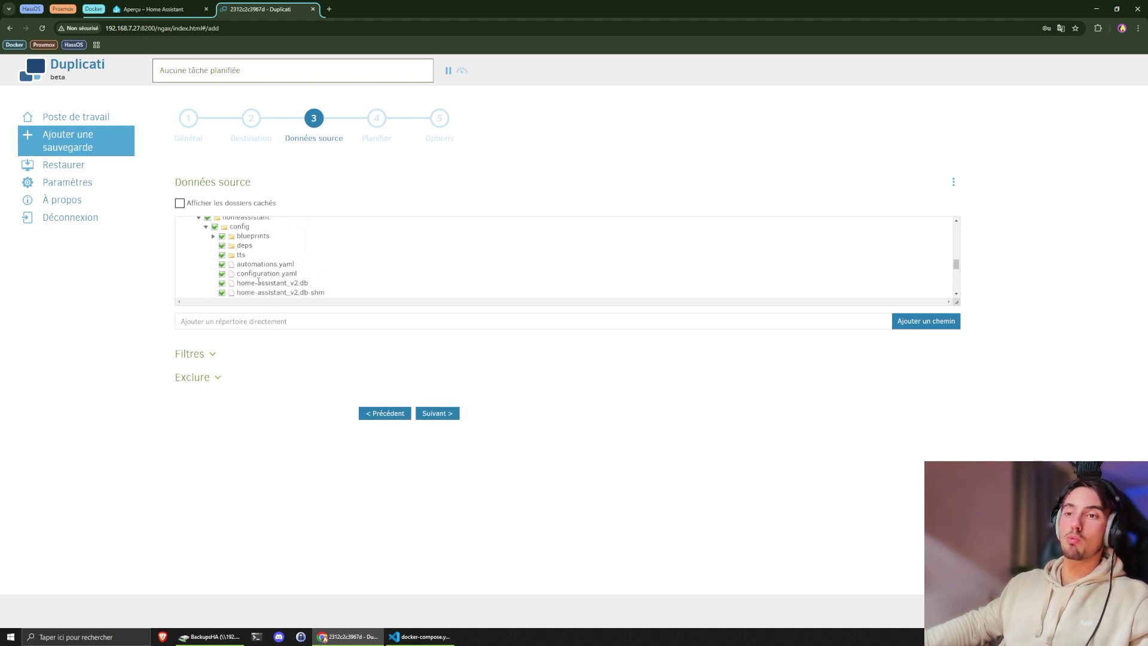
pyautogui.scroll(4, 254, 270)
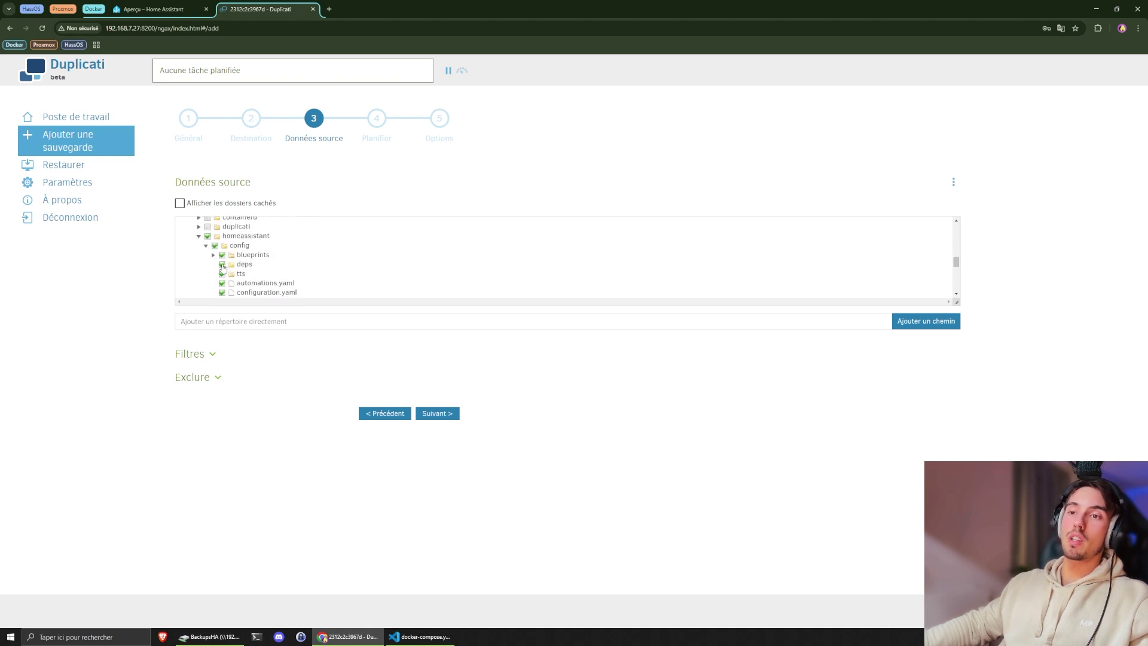
pyautogui.click(218, 380)
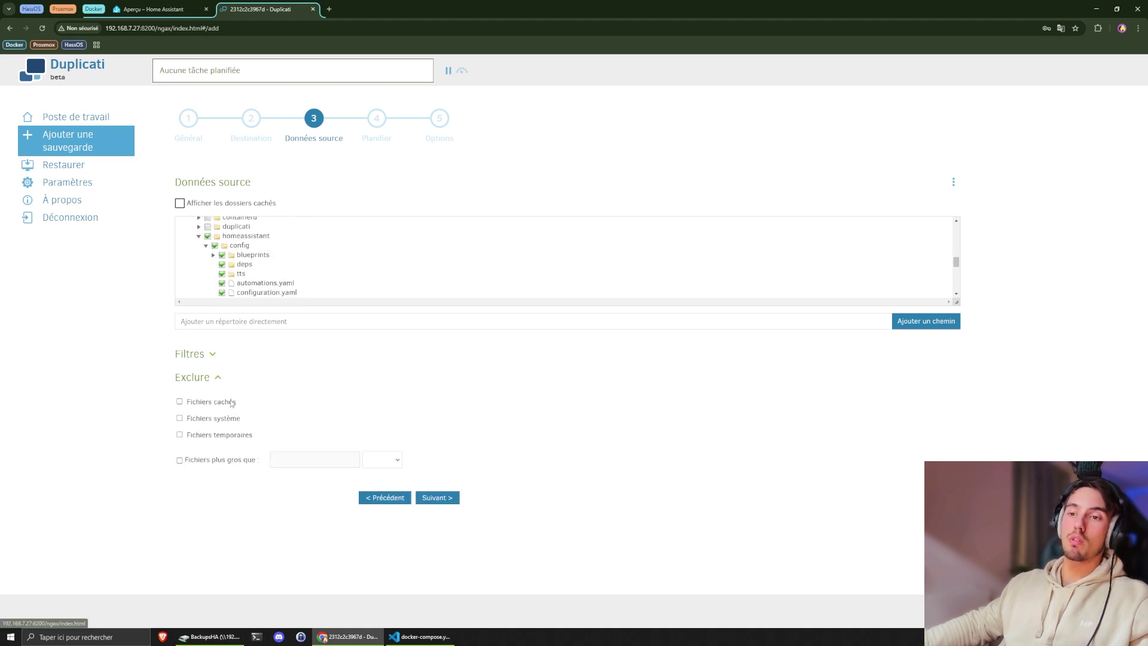
pyautogui.click(219, 380)
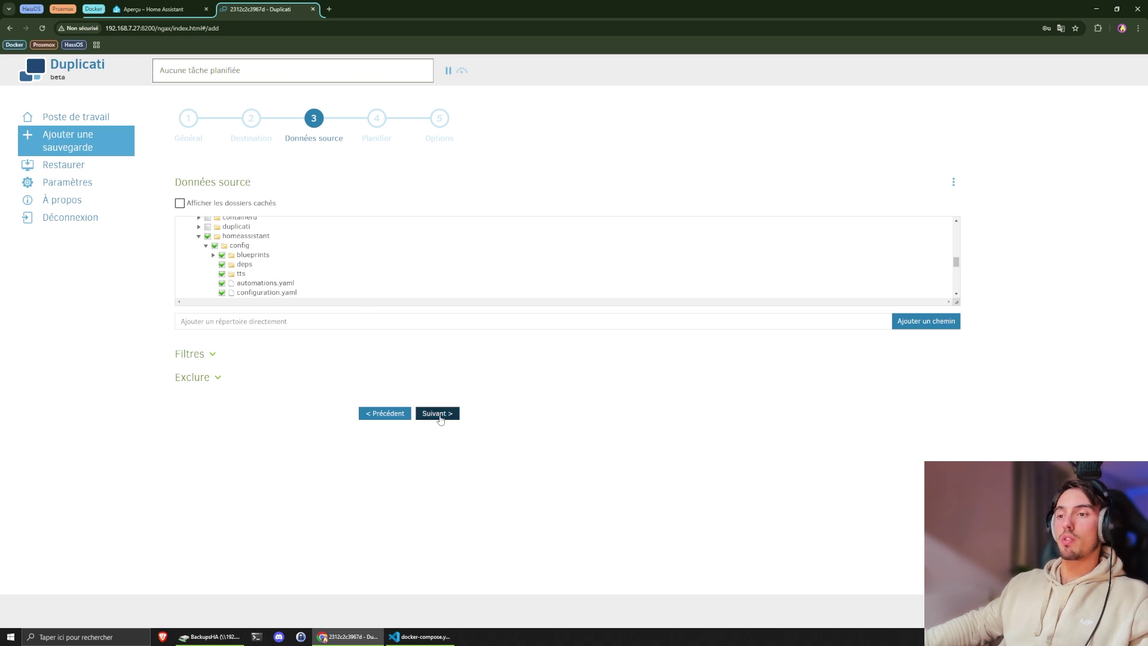
# - Set the next run hour to 01:00, keeping the repeat interval at 1 Jours
pyautogui.click(440, 414)
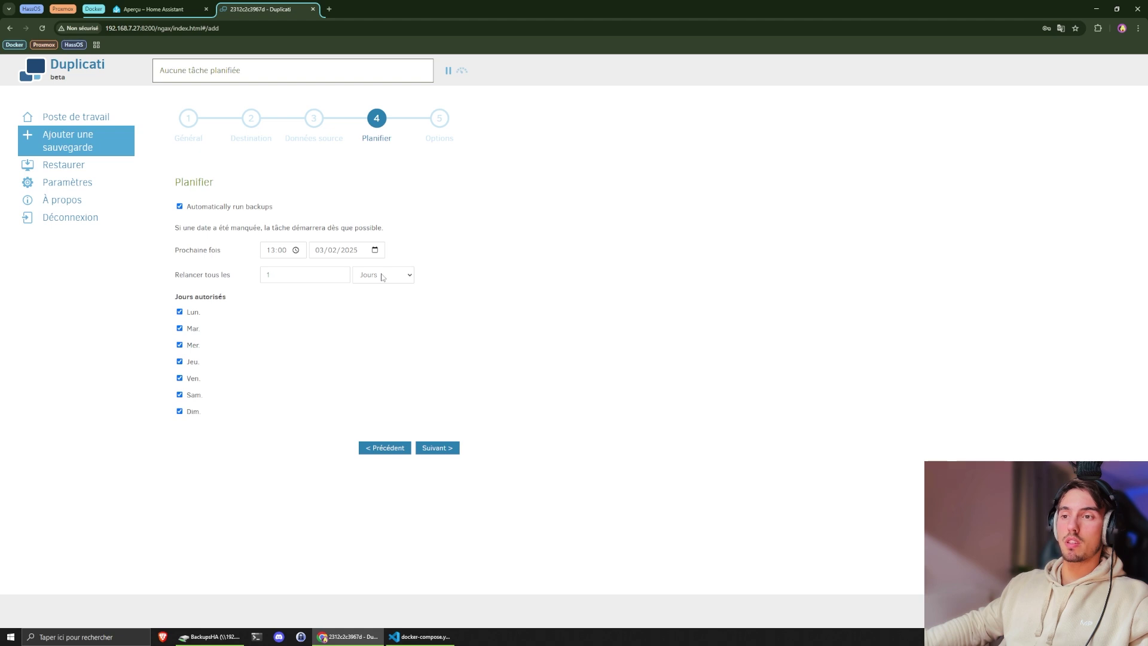
pyautogui.click(277, 250)
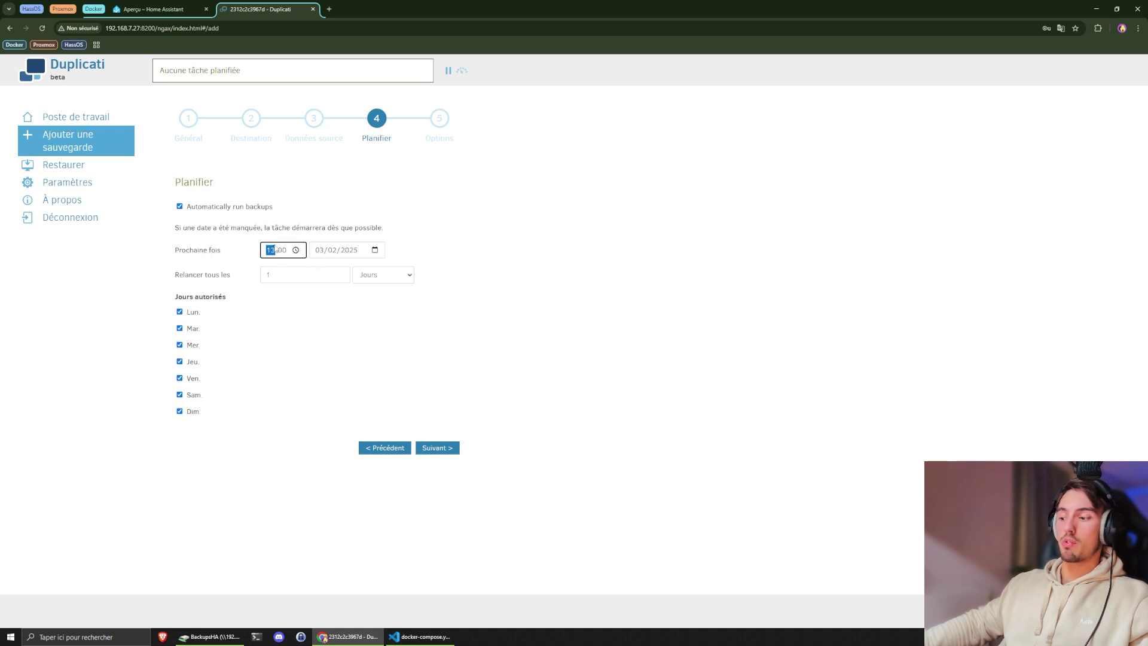
pyautogui.write('01')
pyautogui.click(358, 225)
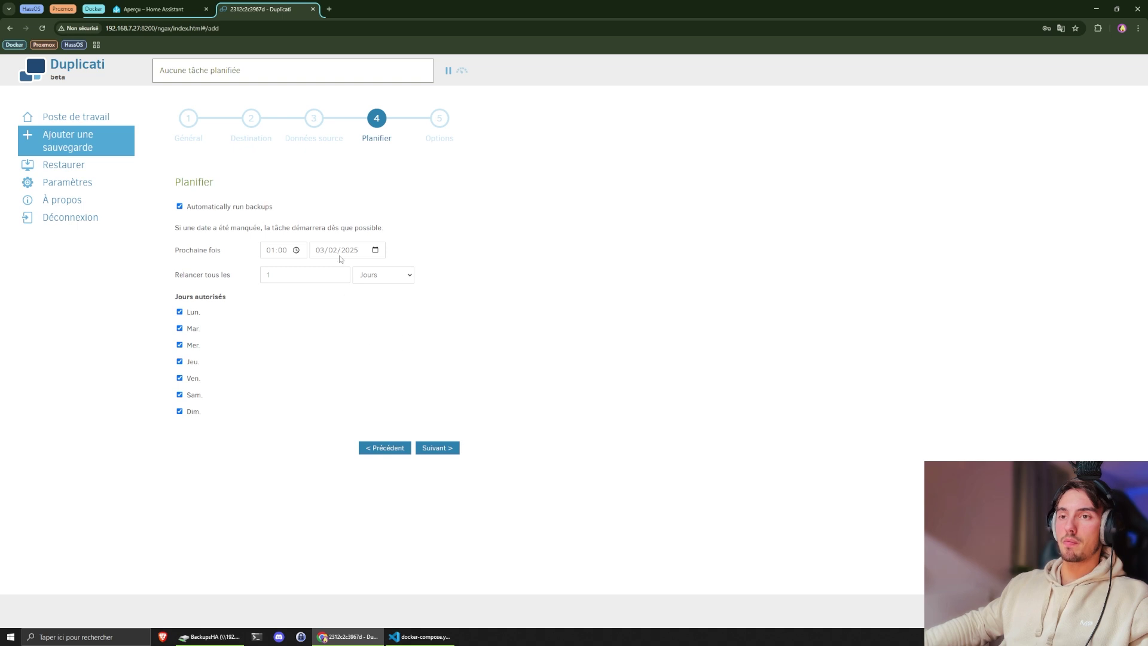
pyautogui.click(446, 448)
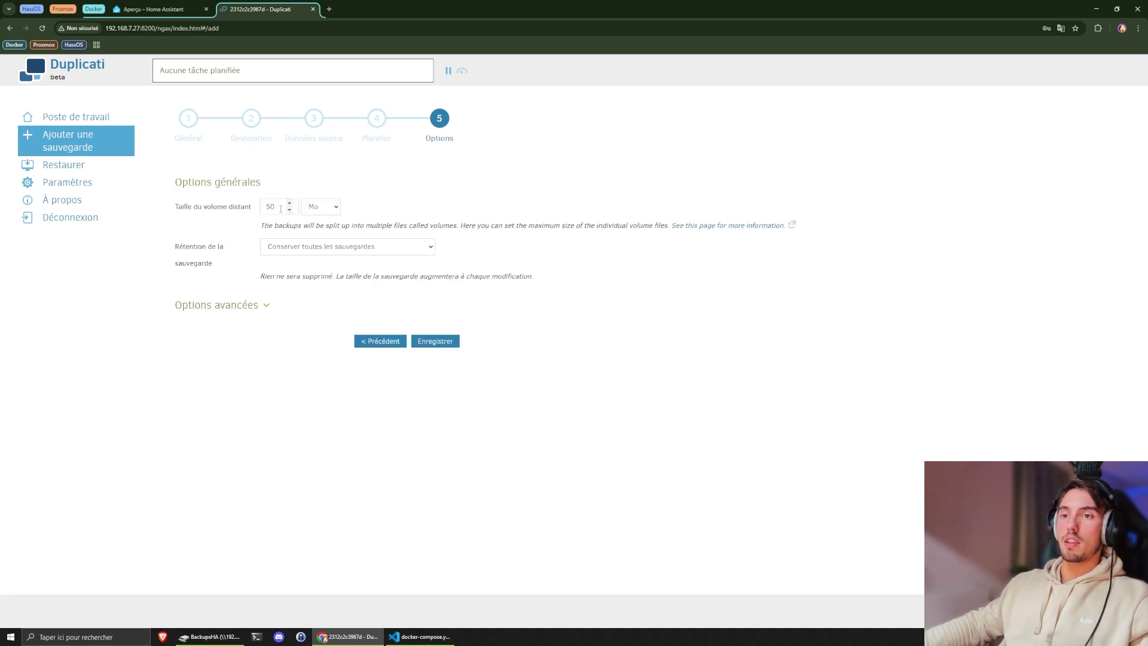
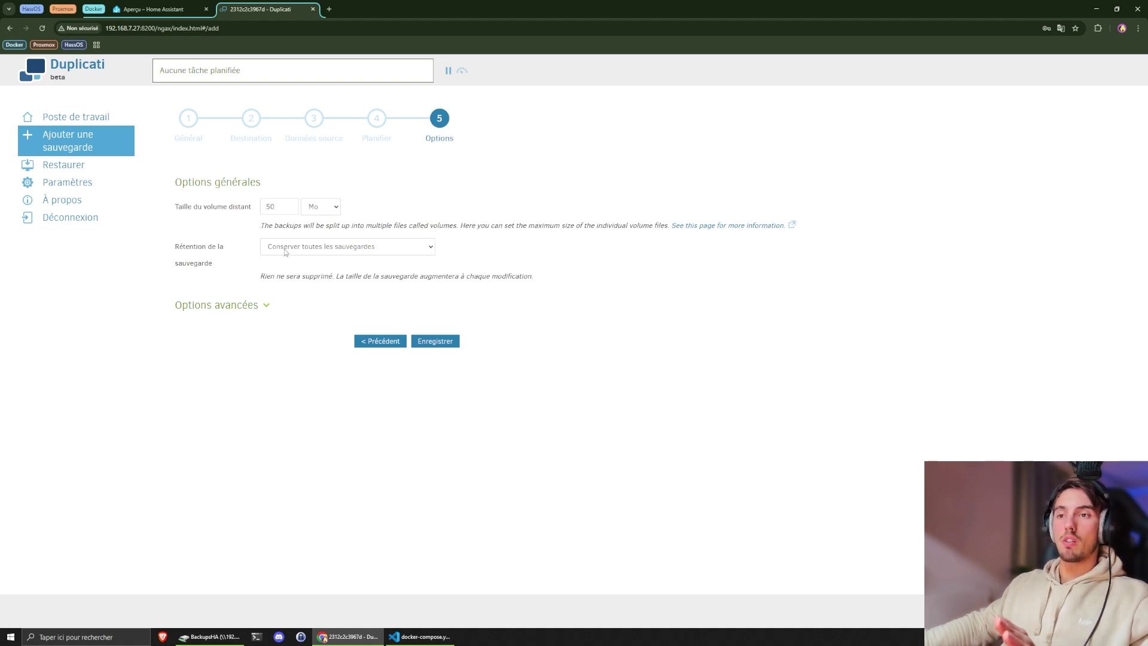
# - Set backup retention to keep a specific number of backups: 10
pyautogui.click(285, 251)
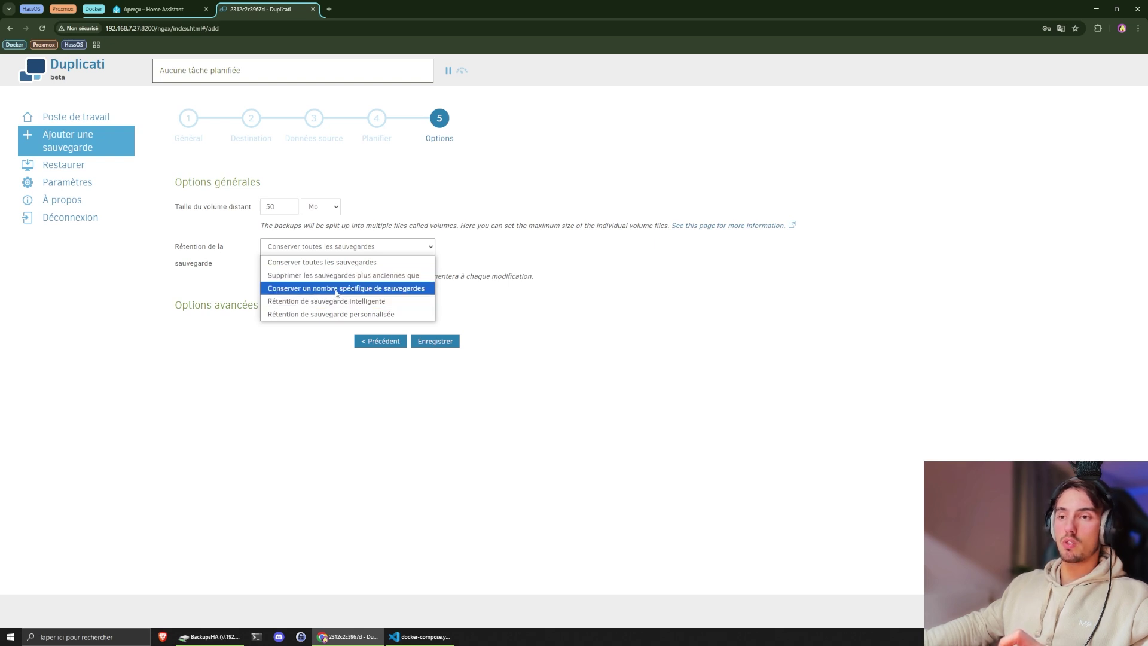
pyautogui.click(343, 290)
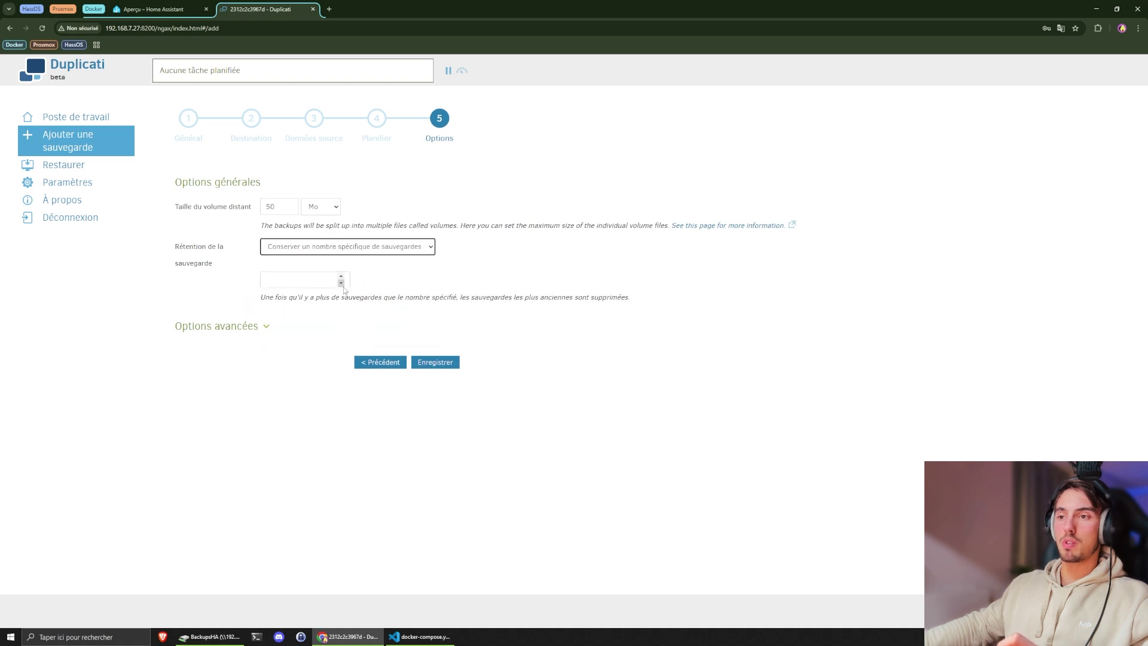
pyautogui.click(307, 281)
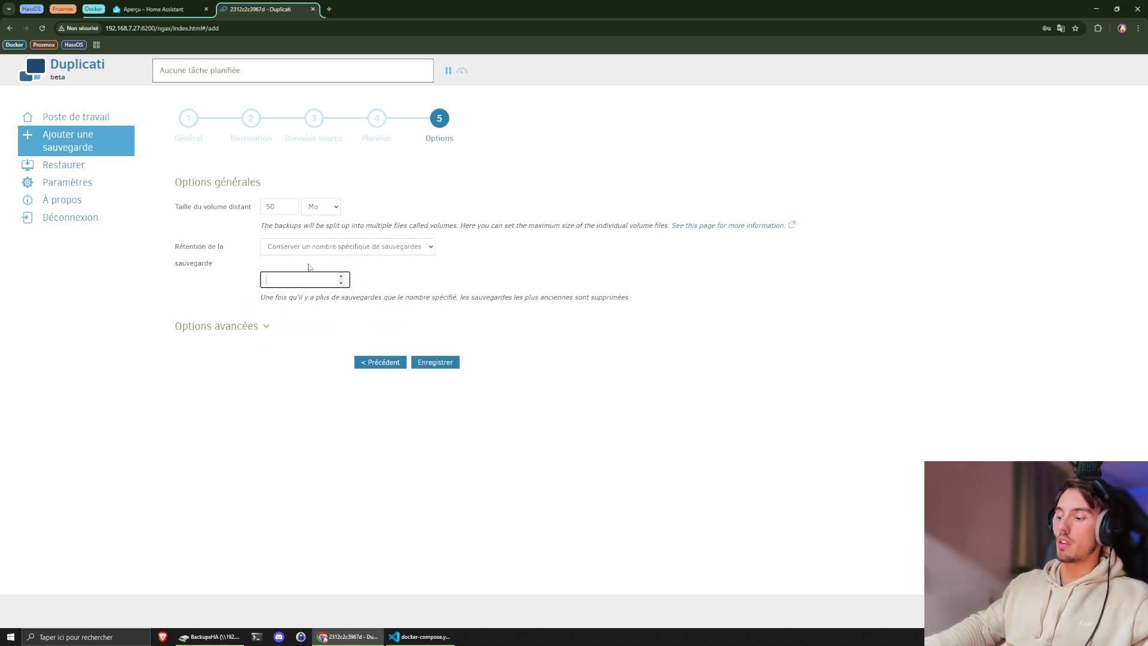
pyautogui.write('10')
pyautogui.click(270, 263)
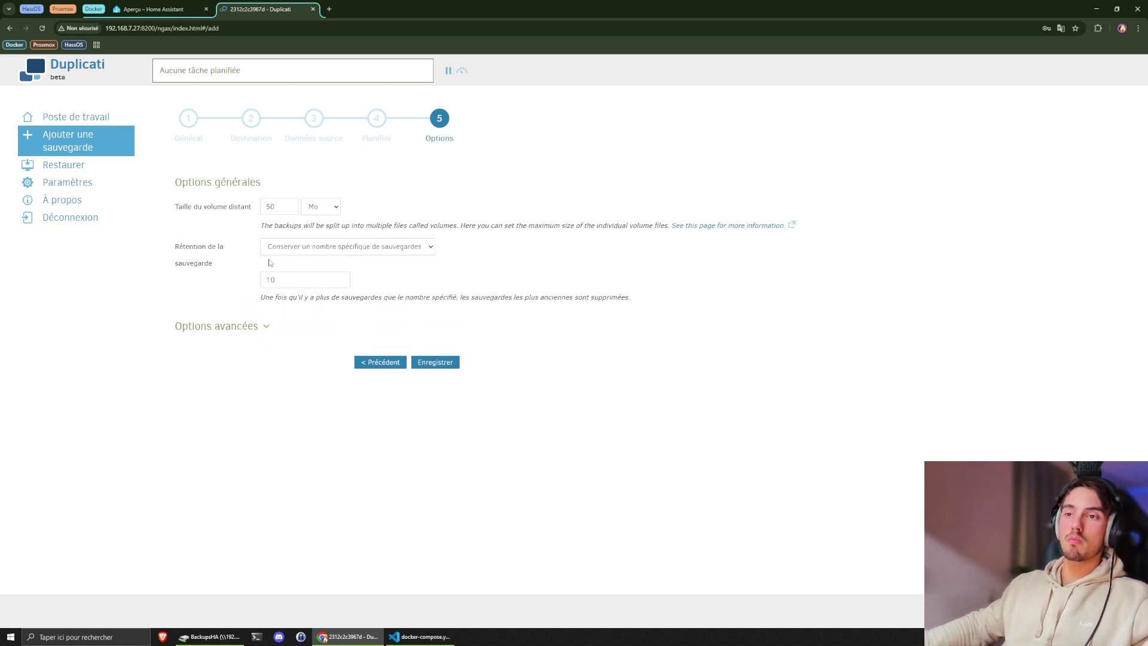
# - Read the smart backup retention option's description, then switch back to keeping a specific number
pyautogui.click(333, 249)
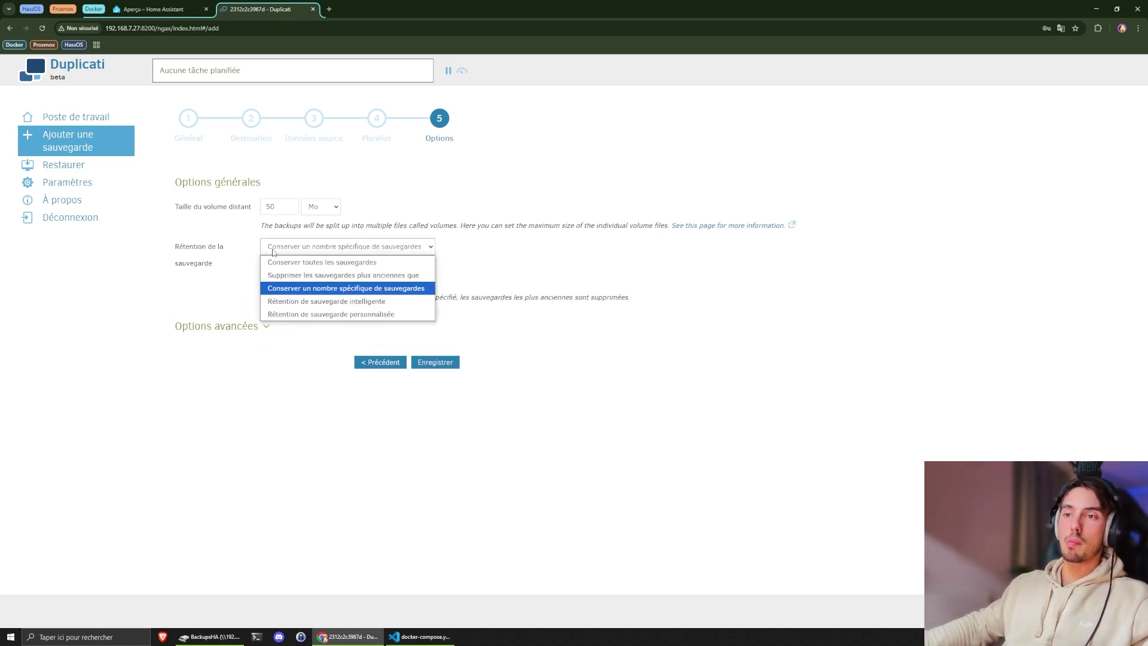
pyautogui.click(351, 302)
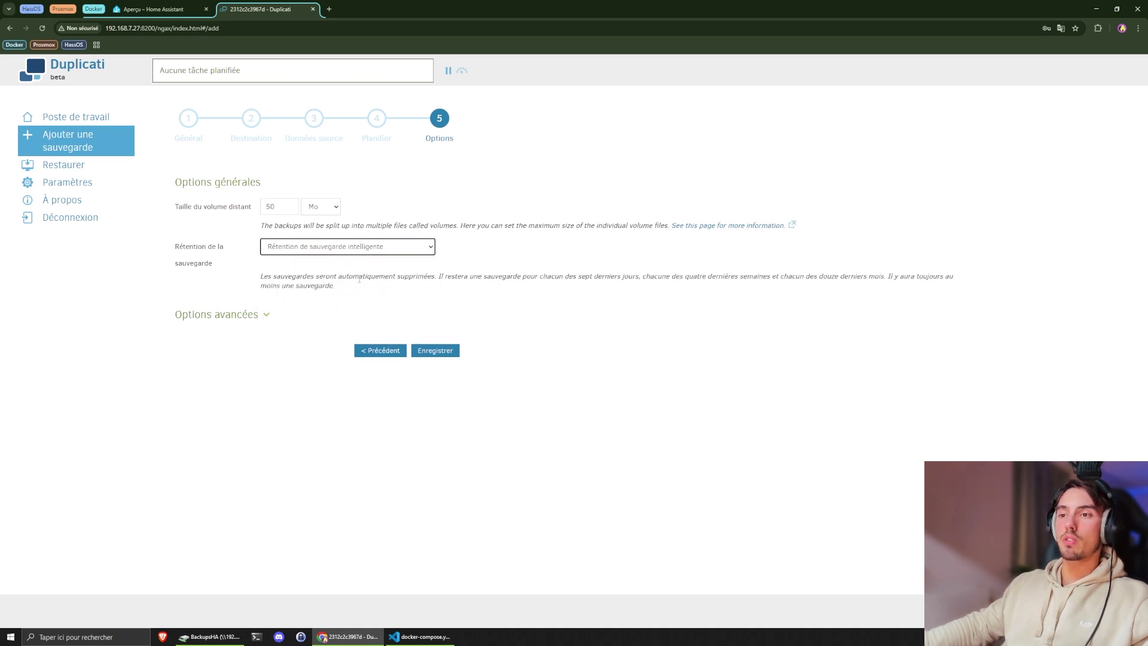
pyautogui.moveTo(366, 277); pyautogui.dragTo(849, 287)
pyautogui.click(652, 277)
pyautogui.click(826, 287)
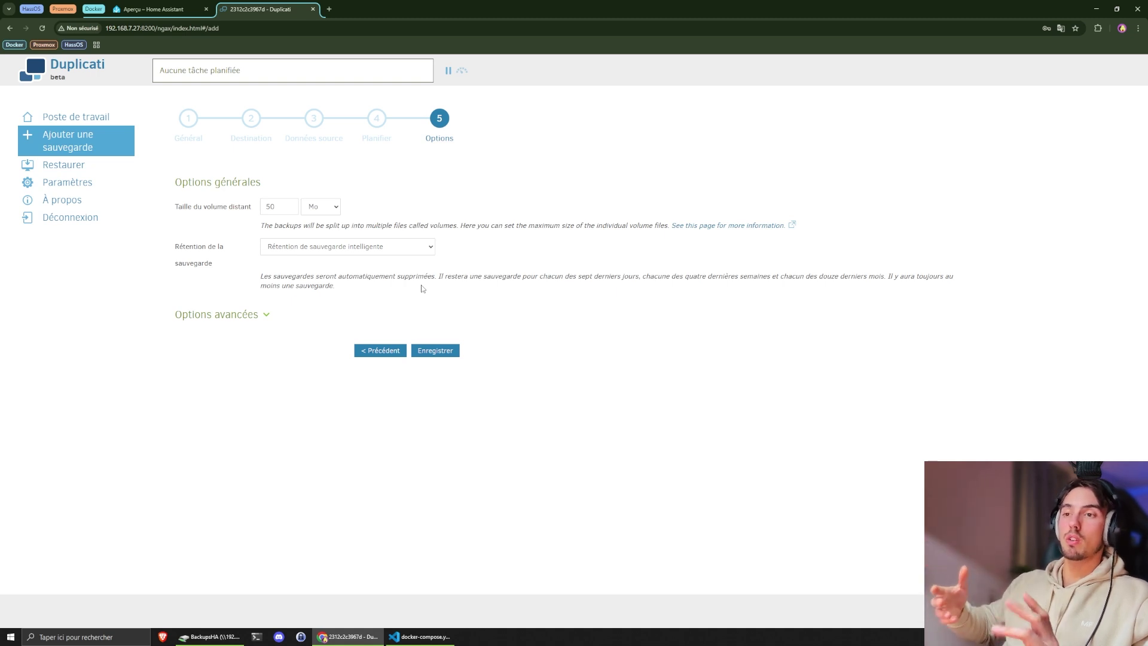
pyautogui.click(308, 249)
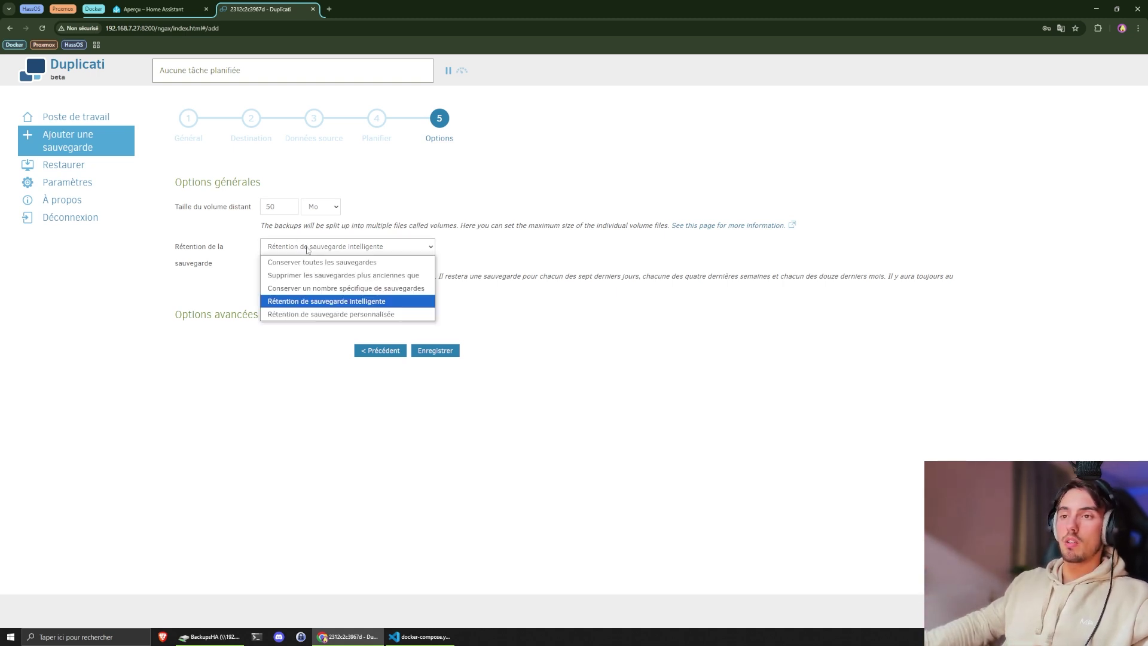
pyautogui.click(303, 288)
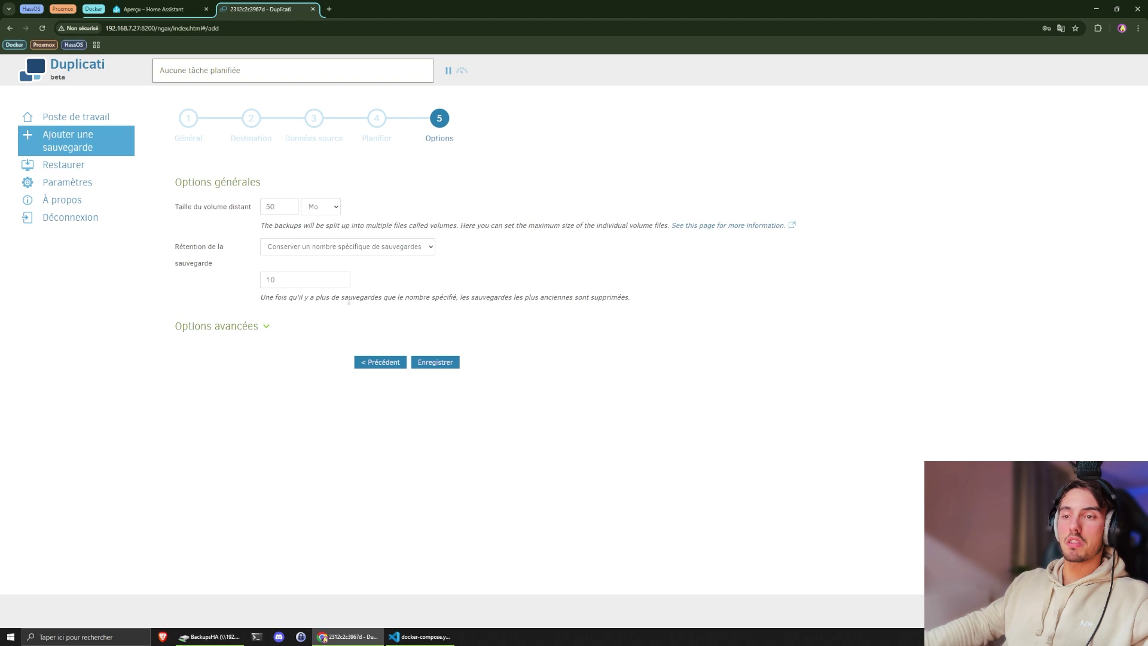
# - Save the new backup job, accepting the weak passphrase warning
pyautogui.click(435, 362)
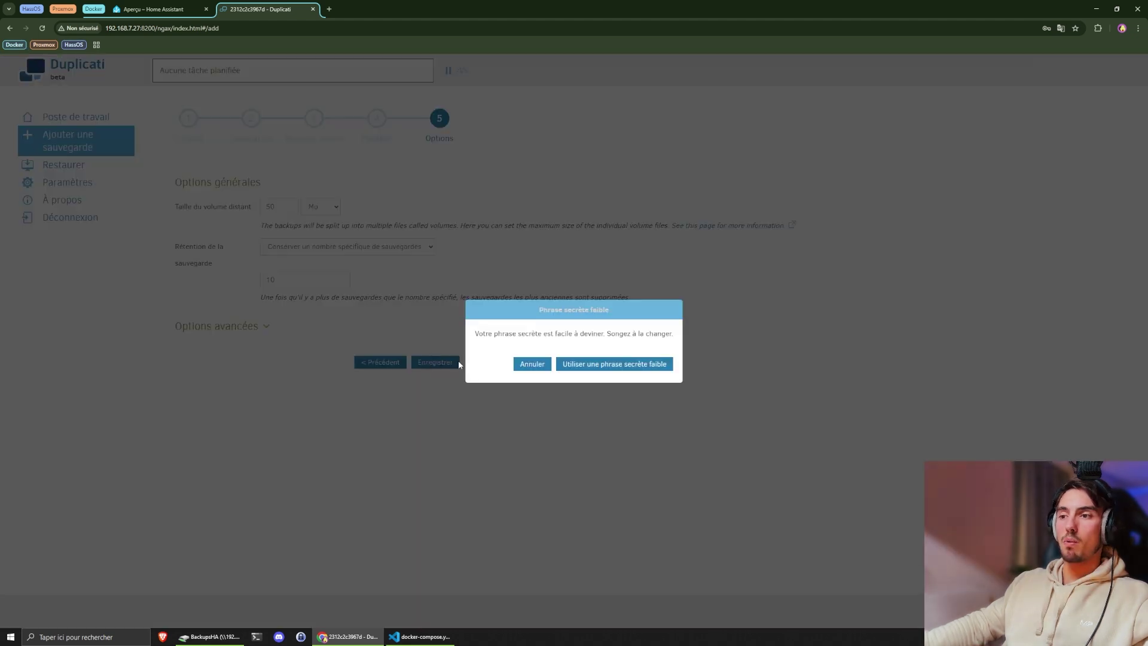
pyautogui.moveTo(637, 334); pyautogui.dragTo(554, 334)
pyautogui.click(530, 338)
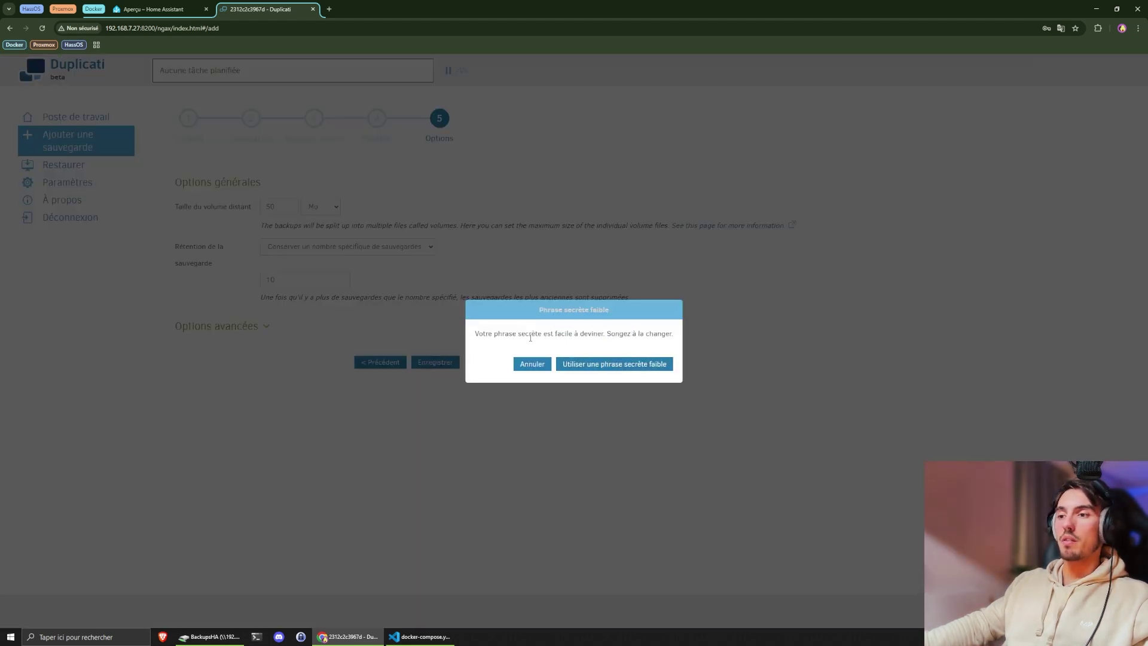
pyautogui.click(601, 366)
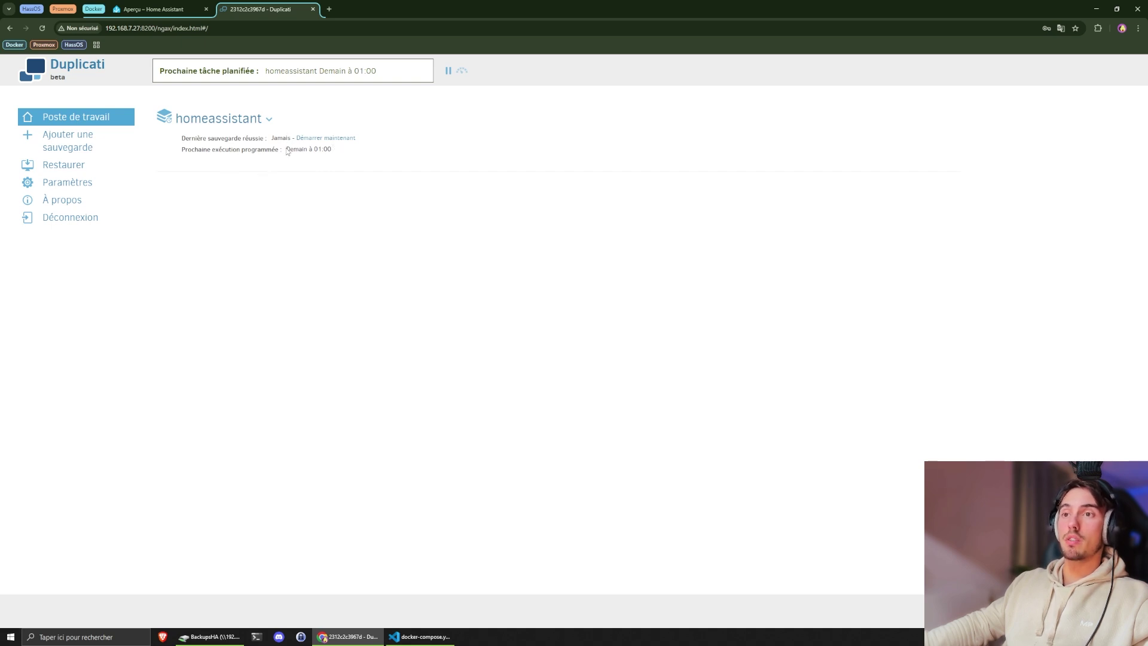
# - Run the homeassistant backup immediately and open the error details when it fails
pyautogui.moveTo(286, 143); pyautogui.dragTo(342, 151)
pyautogui.click(343, 151)
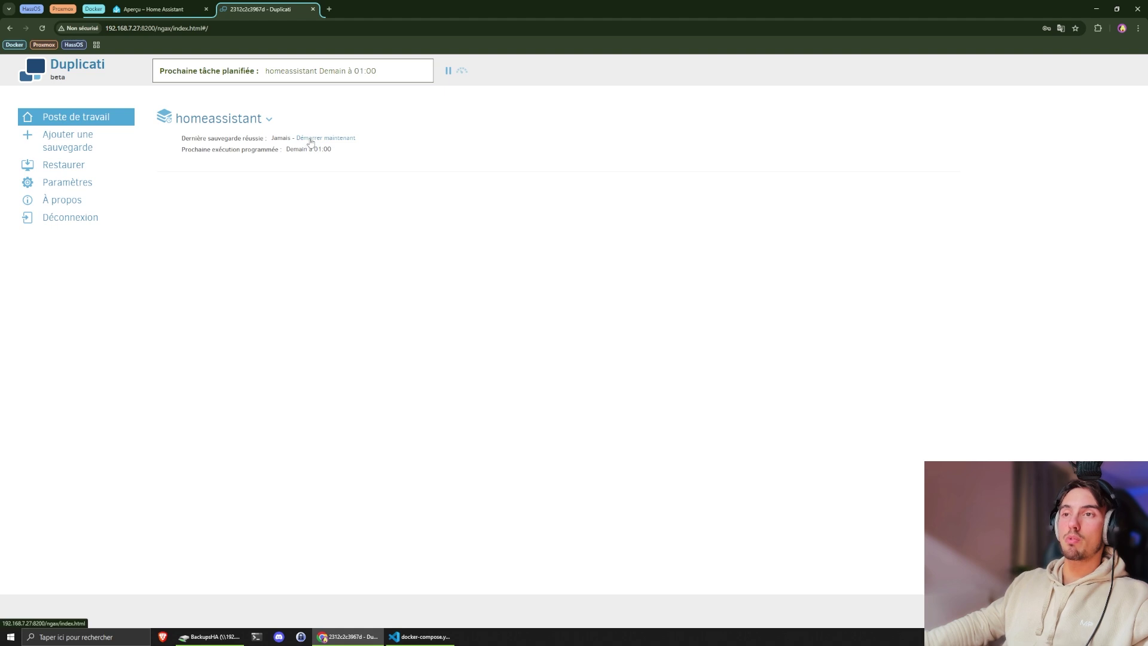
pyautogui.click(312, 142)
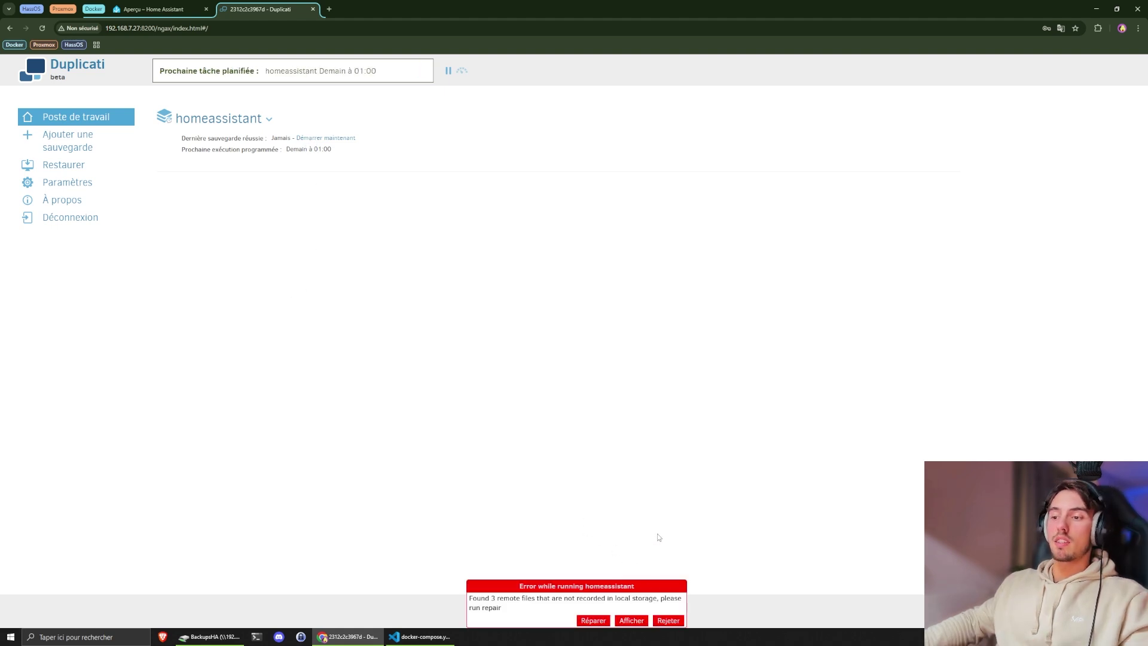
pyautogui.click(634, 622)
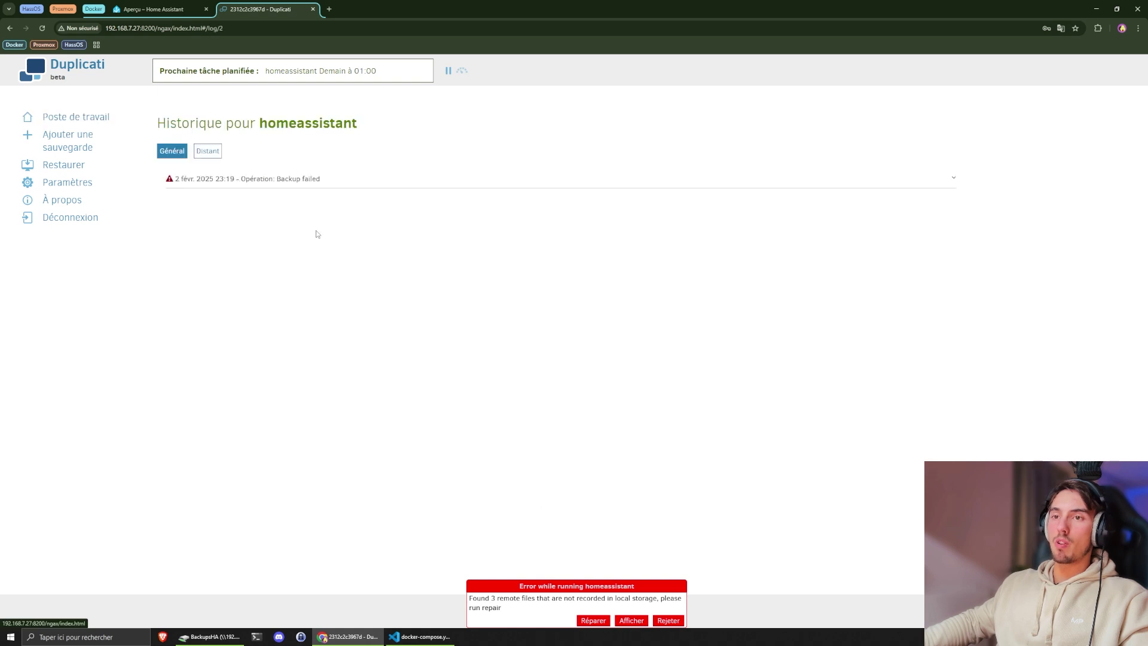
# - Read the failed run's errors and full log, which warn of three unknown remote files, then go home
pyautogui.click(255, 180)
pyautogui.click(245, 261)
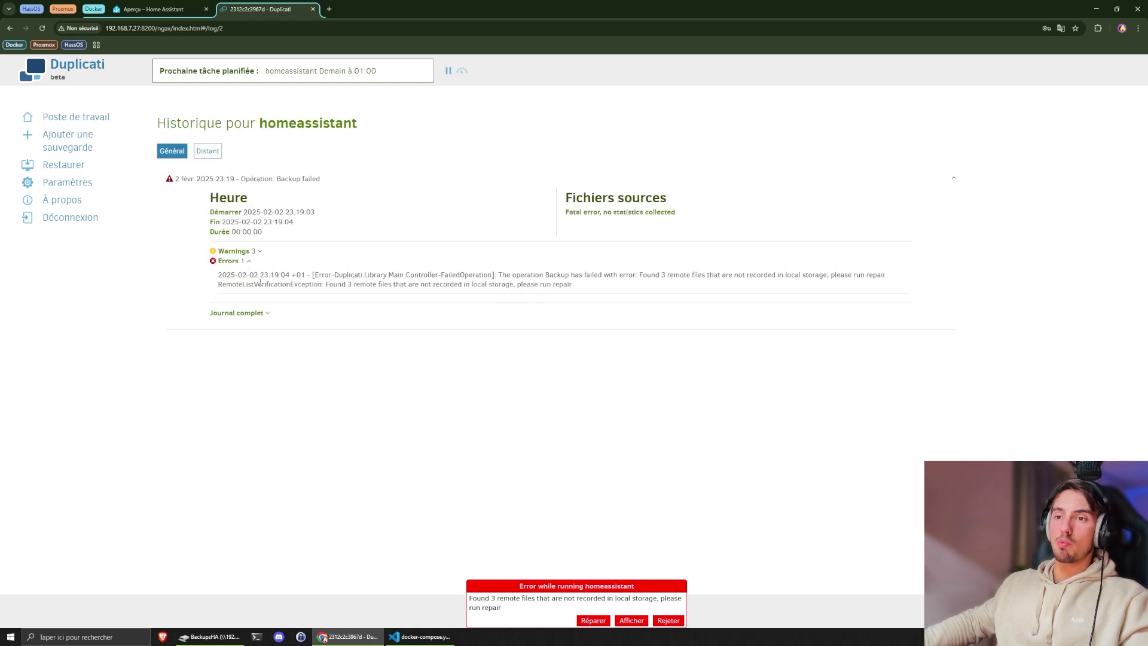
pyautogui.click(266, 313)
pyautogui.scroll(-5, 350, 410)
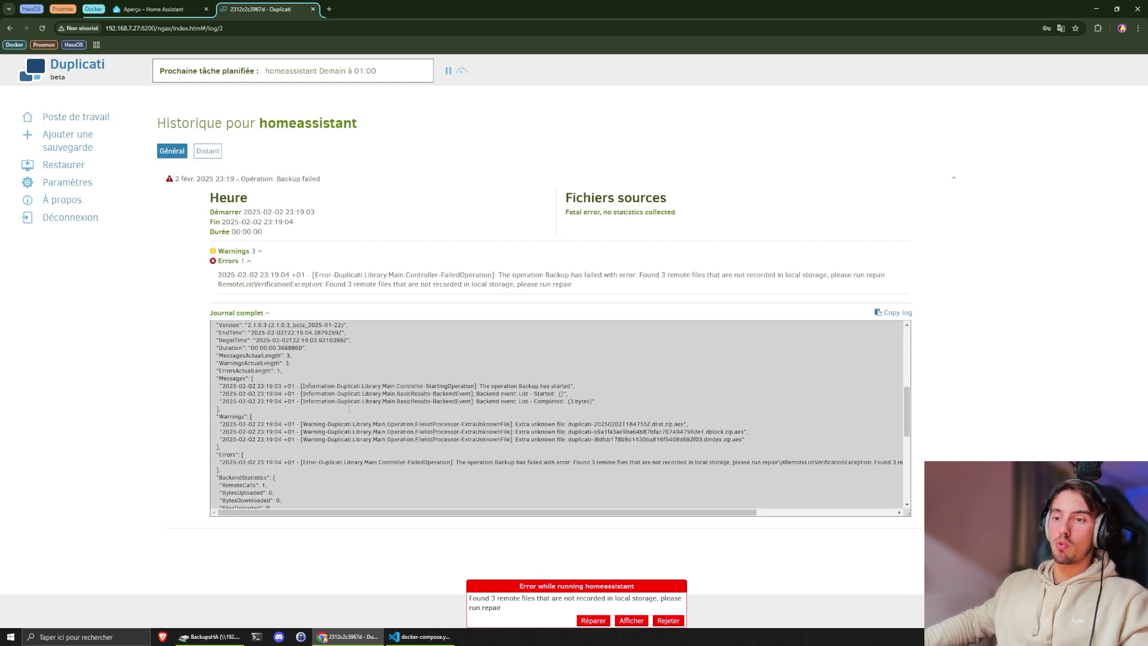
pyautogui.moveTo(253, 416); pyautogui.dragTo(736, 439)
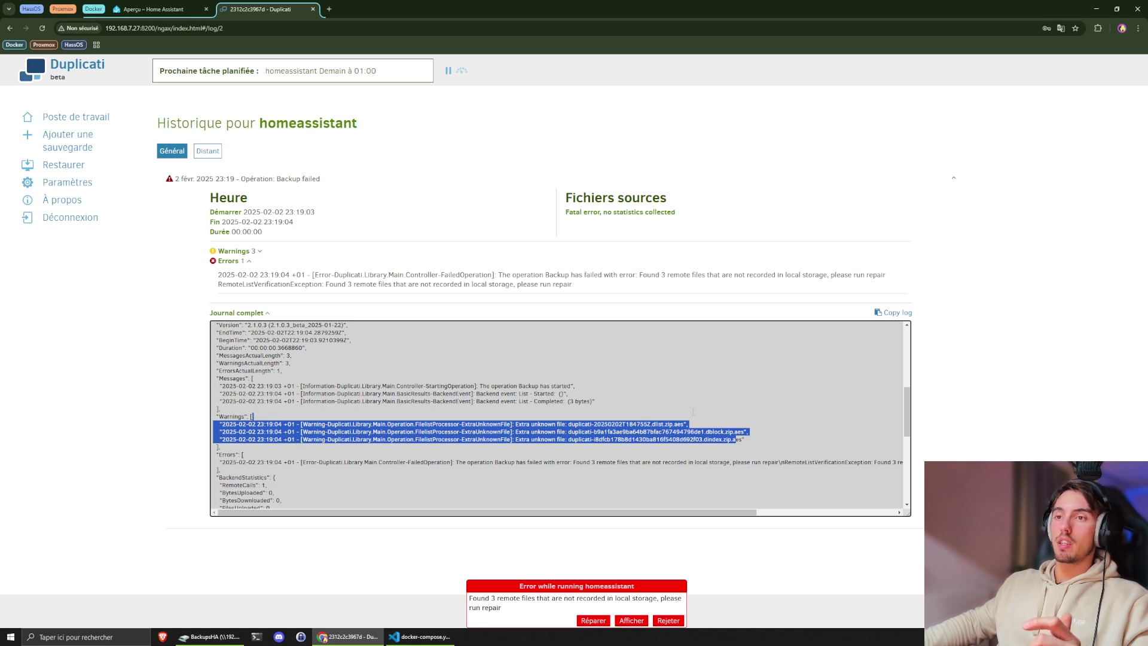
pyautogui.scroll(1, 737, 440)
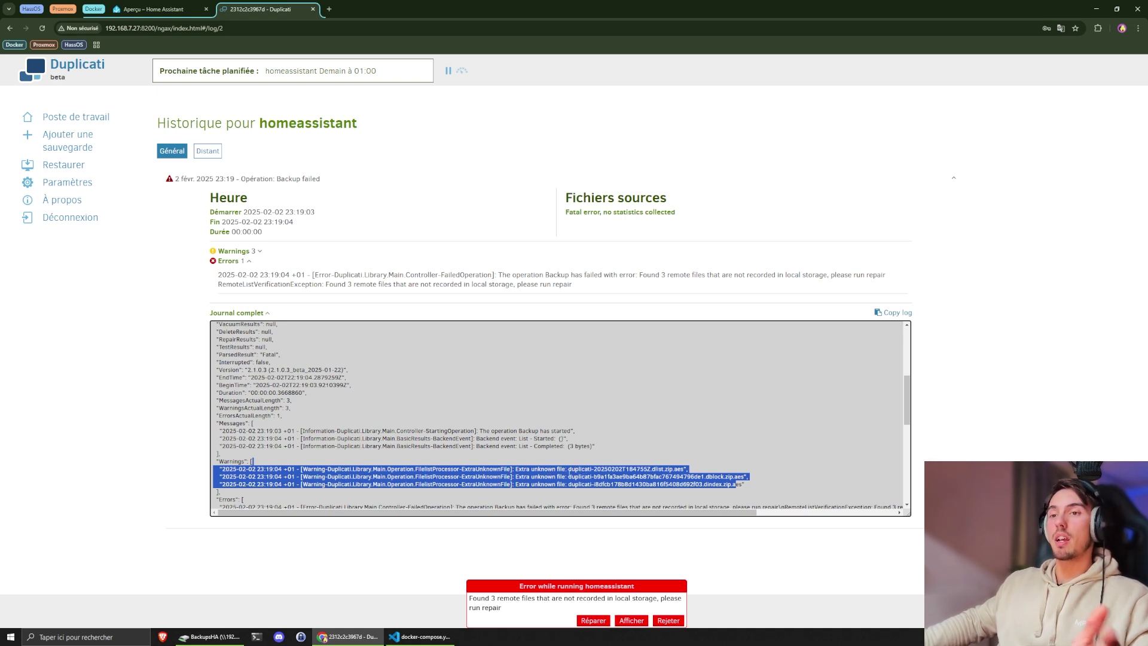
pyautogui.click(239, 261)
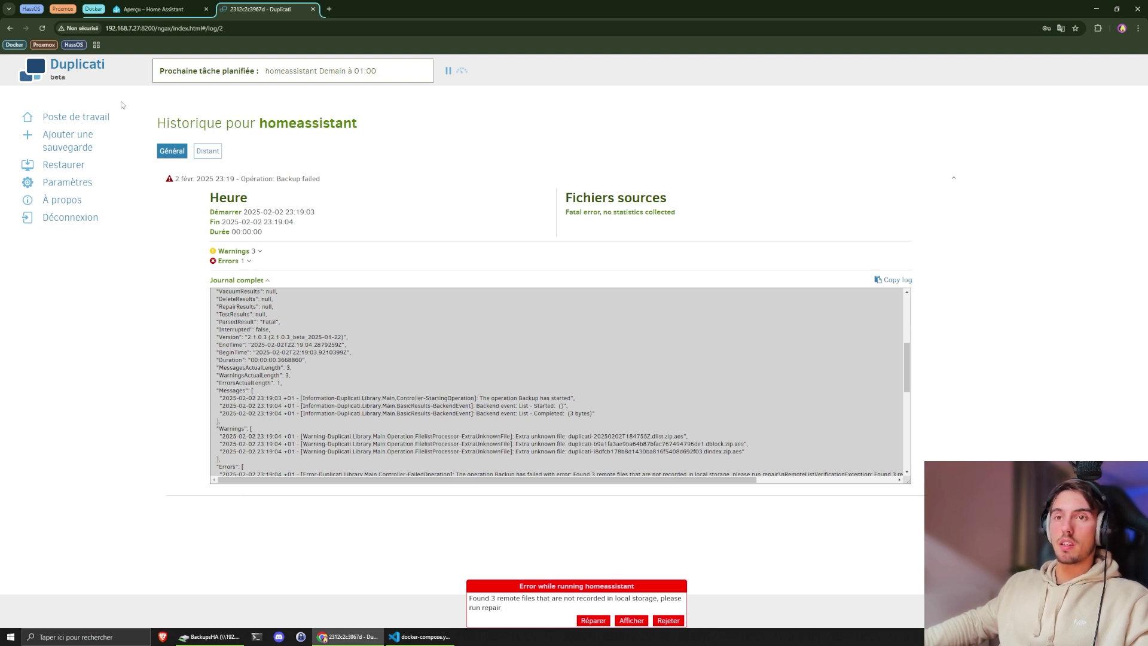
pyautogui.click(81, 117)
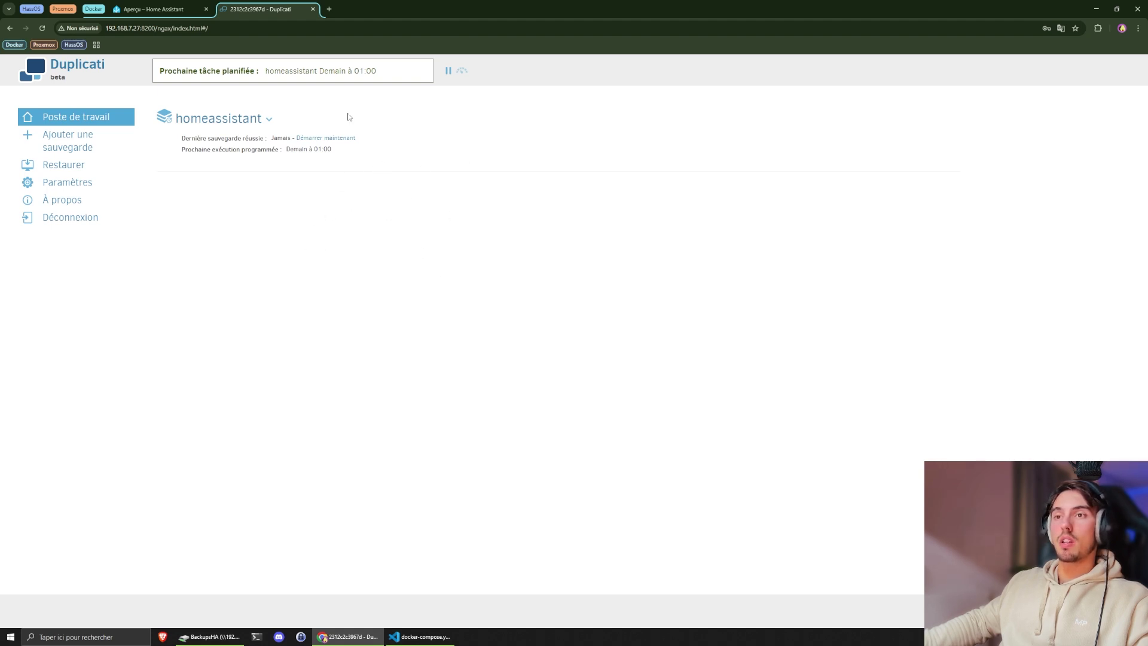
# - Run the homeassistant backup again; it succeeds with 386.679 KB and 1 version
pyautogui.click(322, 138)
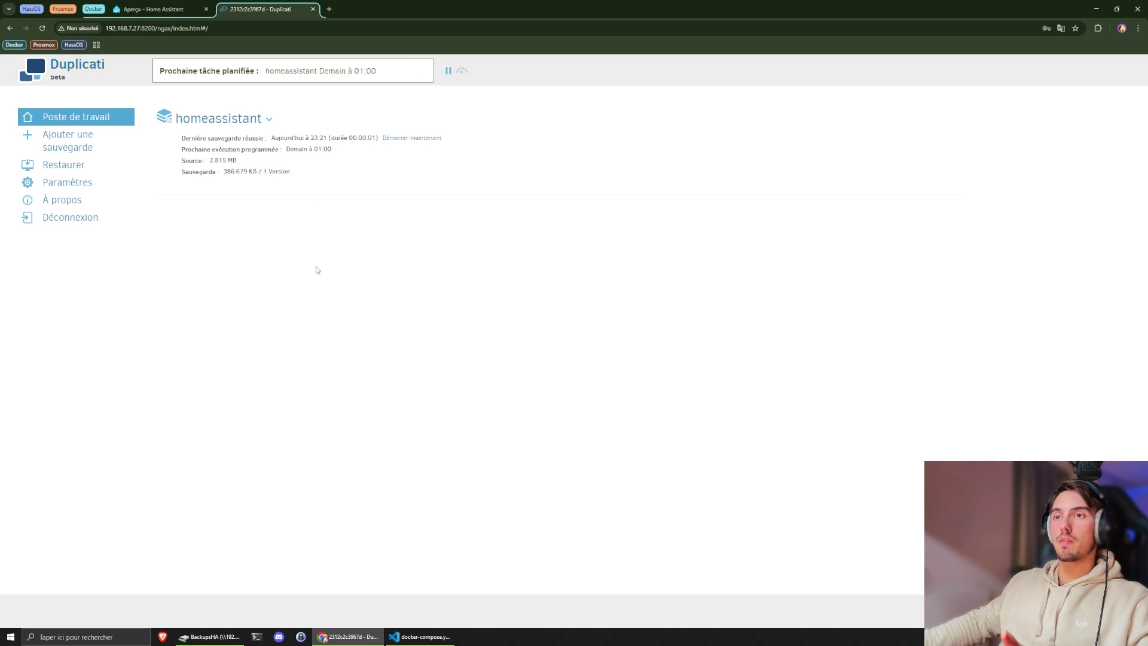
pyautogui.doubleClick(366, 138)
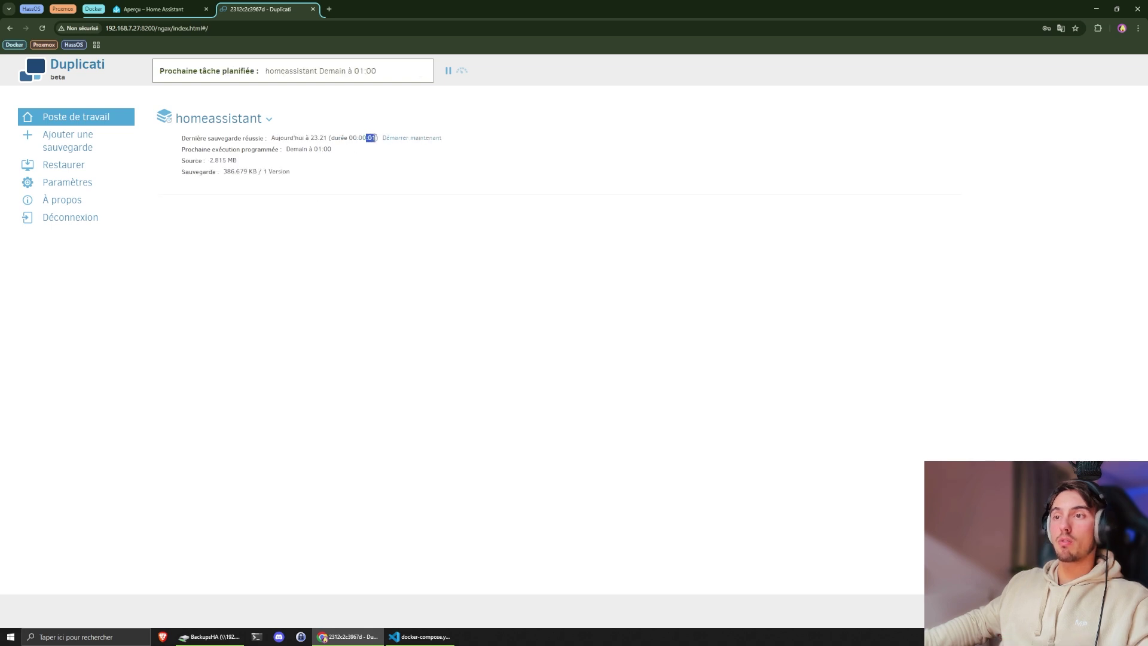
pyautogui.click(377, 138)
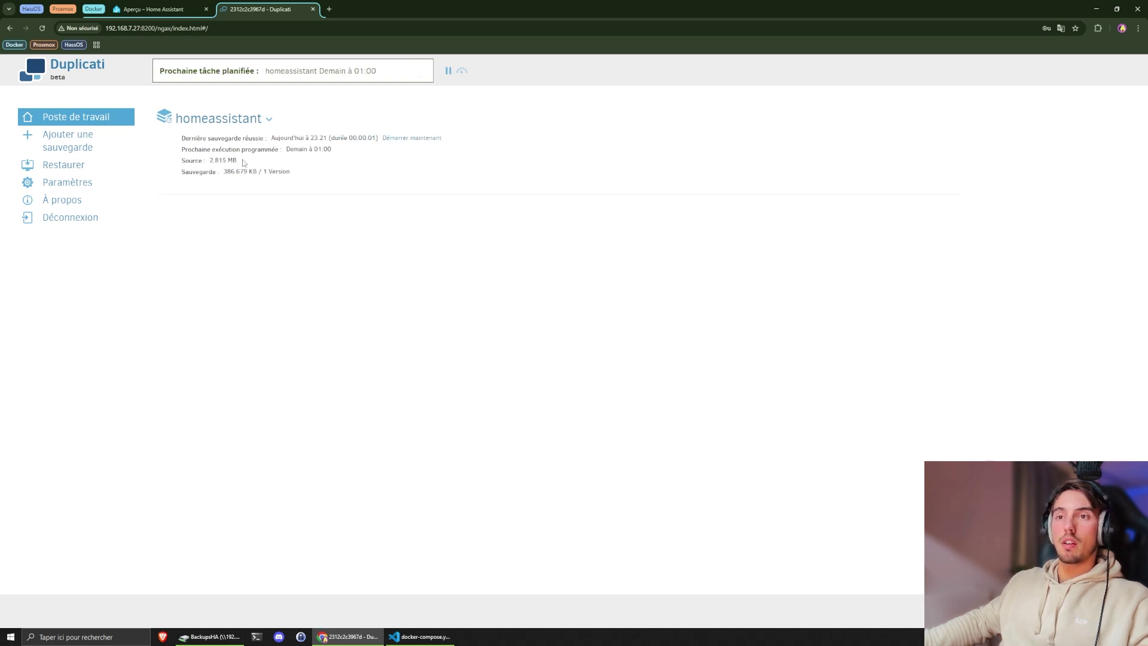
pyautogui.moveTo(245, 162); pyautogui.dragTo(181, 135)
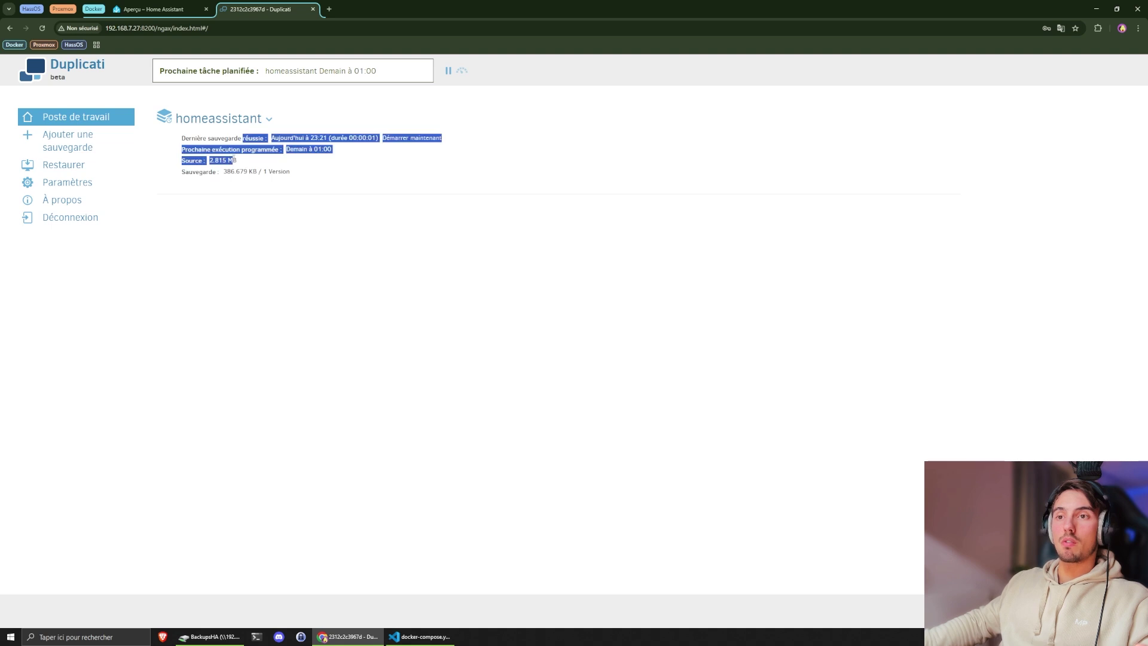
pyautogui.click(210, 163)
pyautogui.moveTo(244, 157)
pyautogui.mouseDown()
pyautogui.moveTo(182, 135)
pyautogui.moveTo(249, 172)
pyautogui.mouseUp()
pyautogui.click(225, 165)
# - Open Home Assistant's Automatisations et scènes page, showing its single automation
pyautogui.click(256, 172)
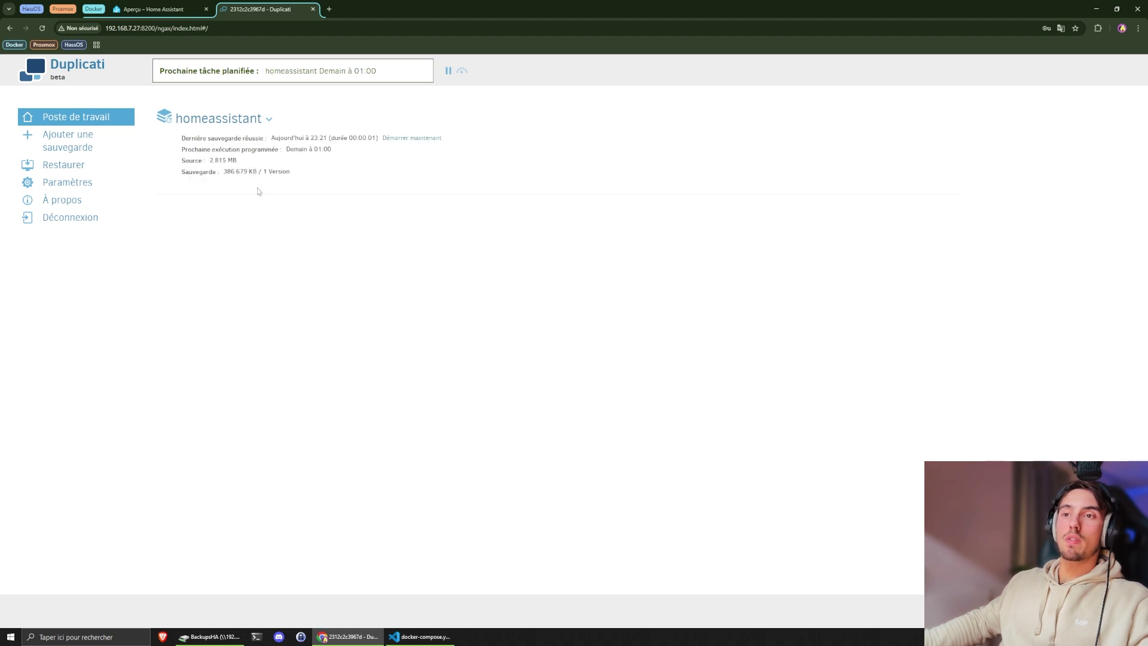
pyautogui.hotkey('ctrl', 'shift', 'Tab')
pyautogui.click(67, 558)
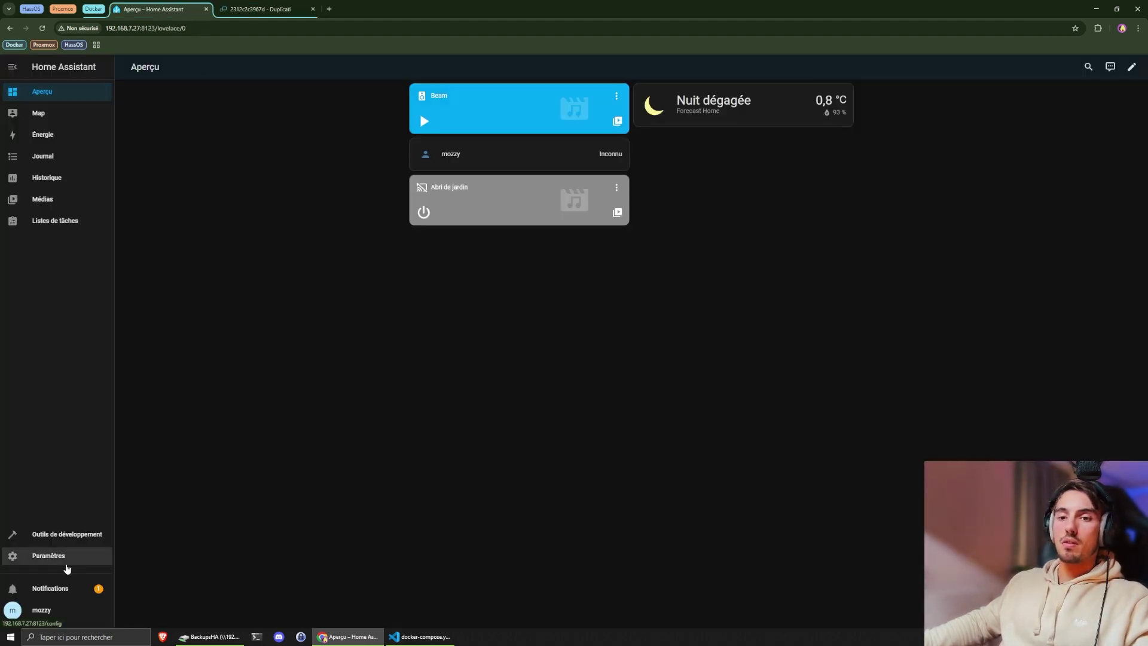
pyautogui.click(538, 169)
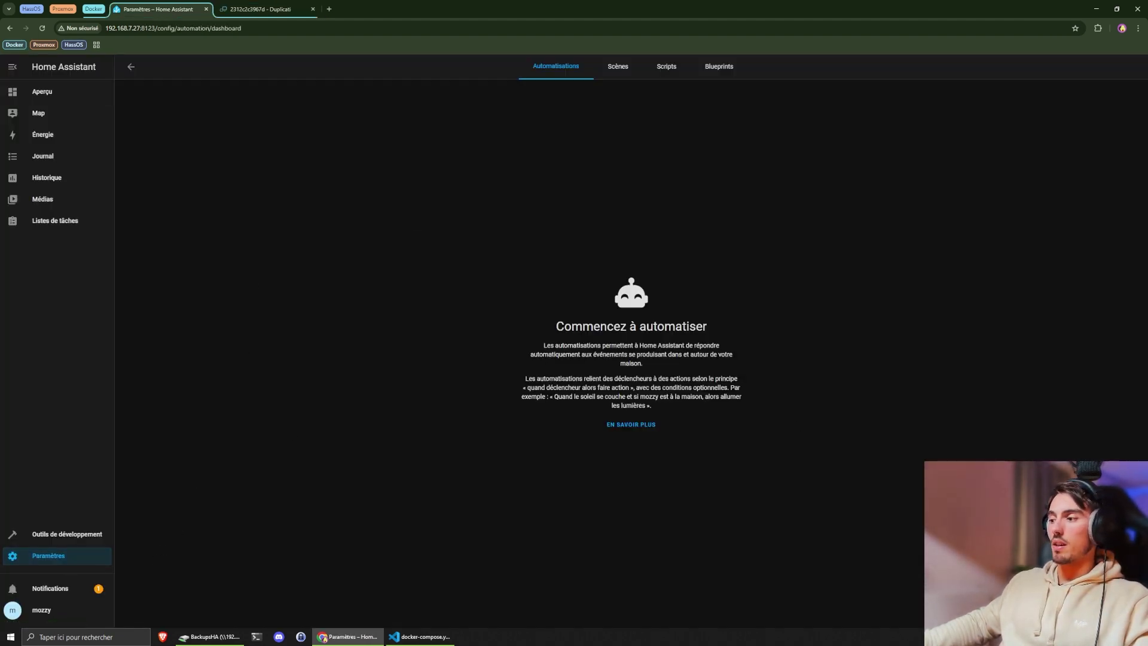
pyautogui.click(1077, 605)
pyautogui.click(546, 321)
pyautogui.hotkey('alt', 'Left')
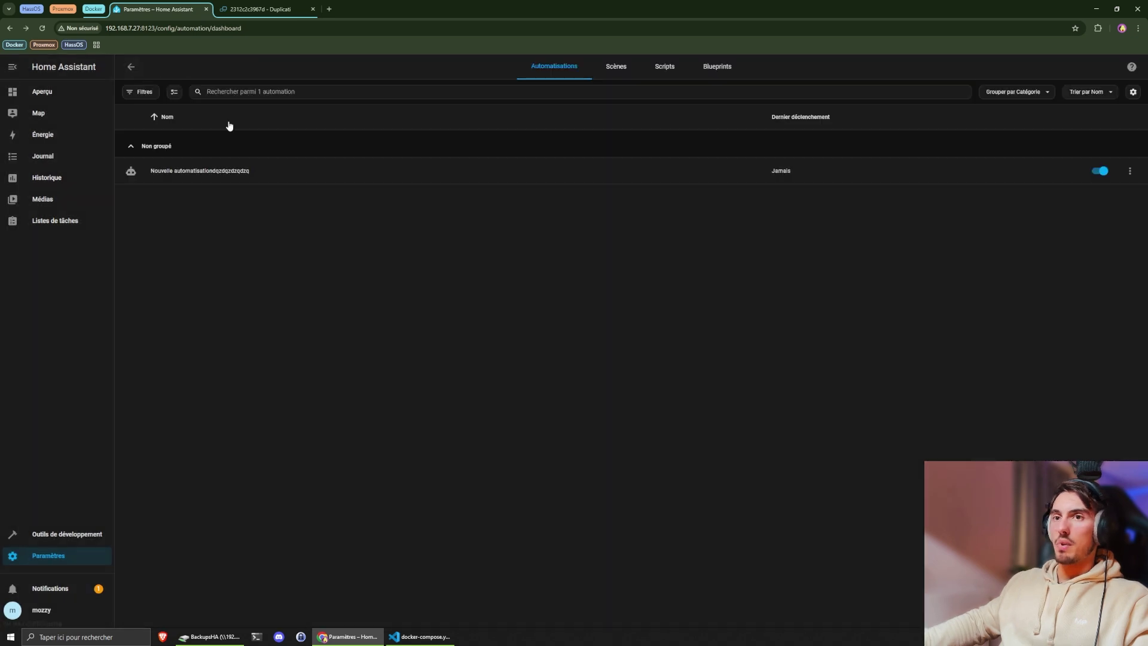
# - Check the homeassistant job in Duplicati, then bring up the VS Code server terminal
pyautogui.click(251, 12)
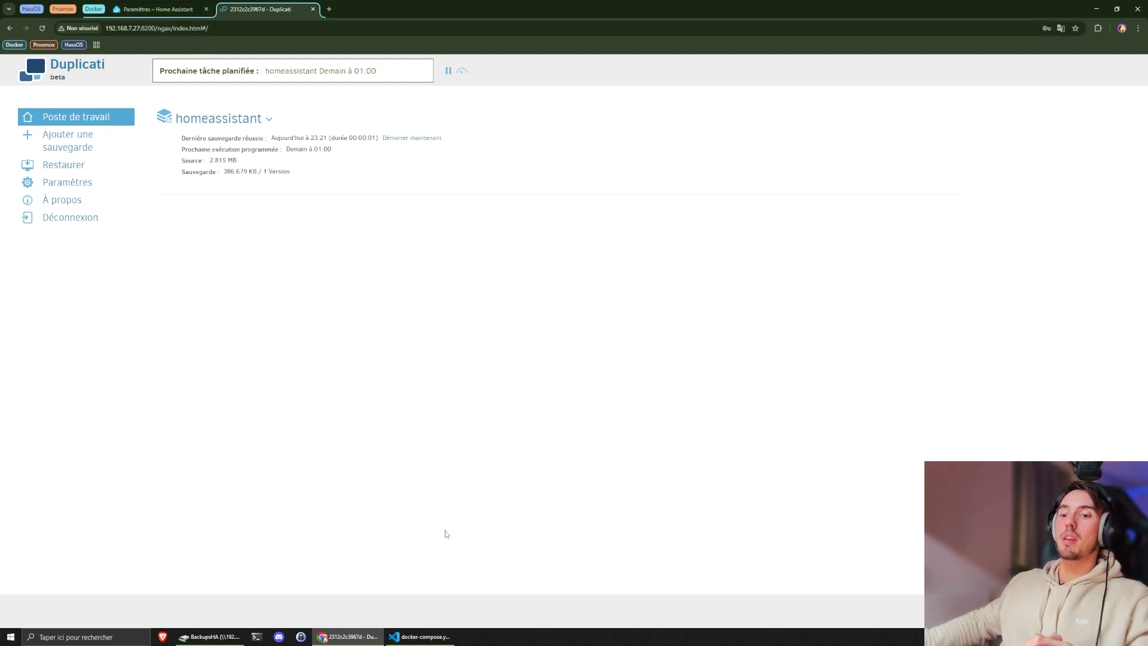
pyautogui.click(437, 639)
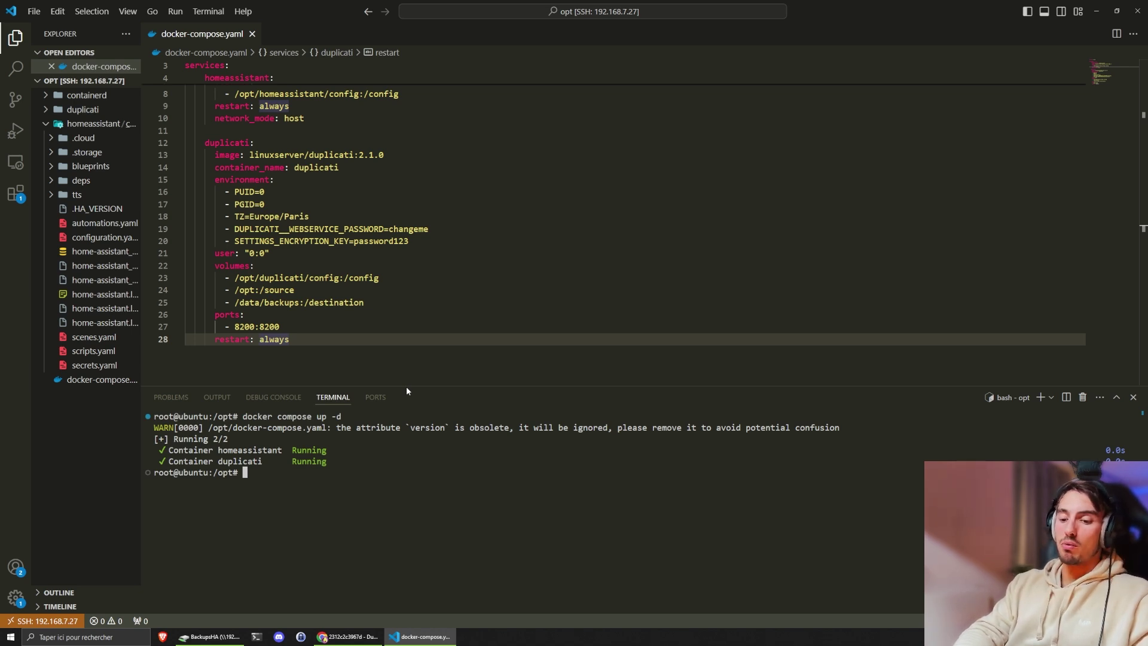
# - Enter 'docker stop homeassistant' in the VS Code terminal
pyautogui.write('docker stop ho')
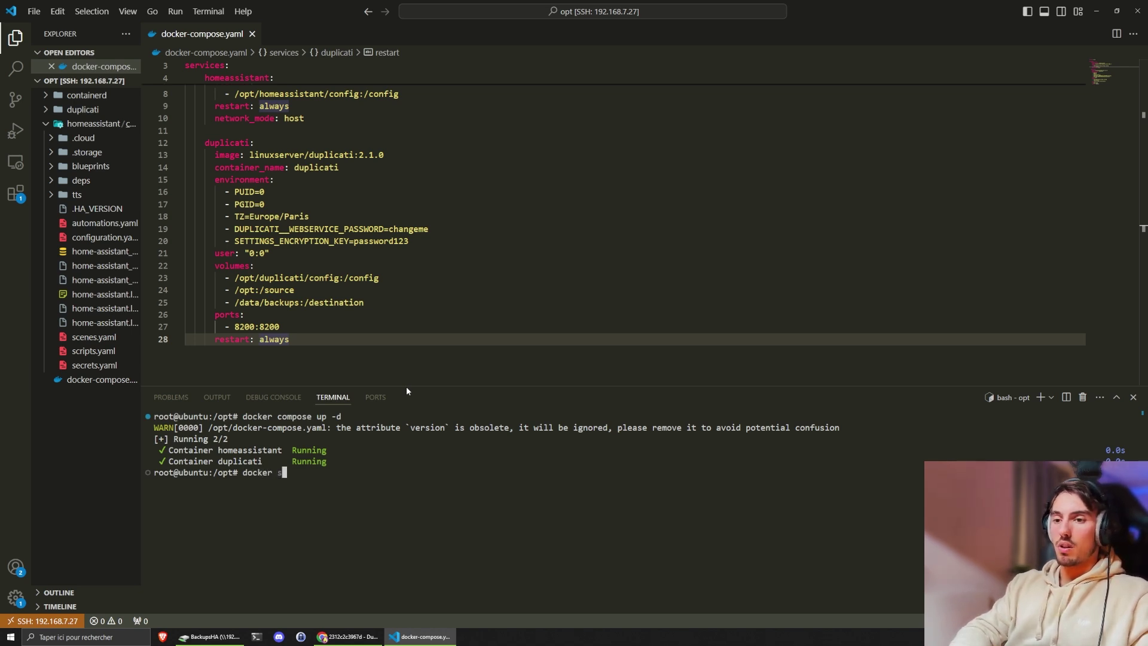
pyautogui.write('meassistant')
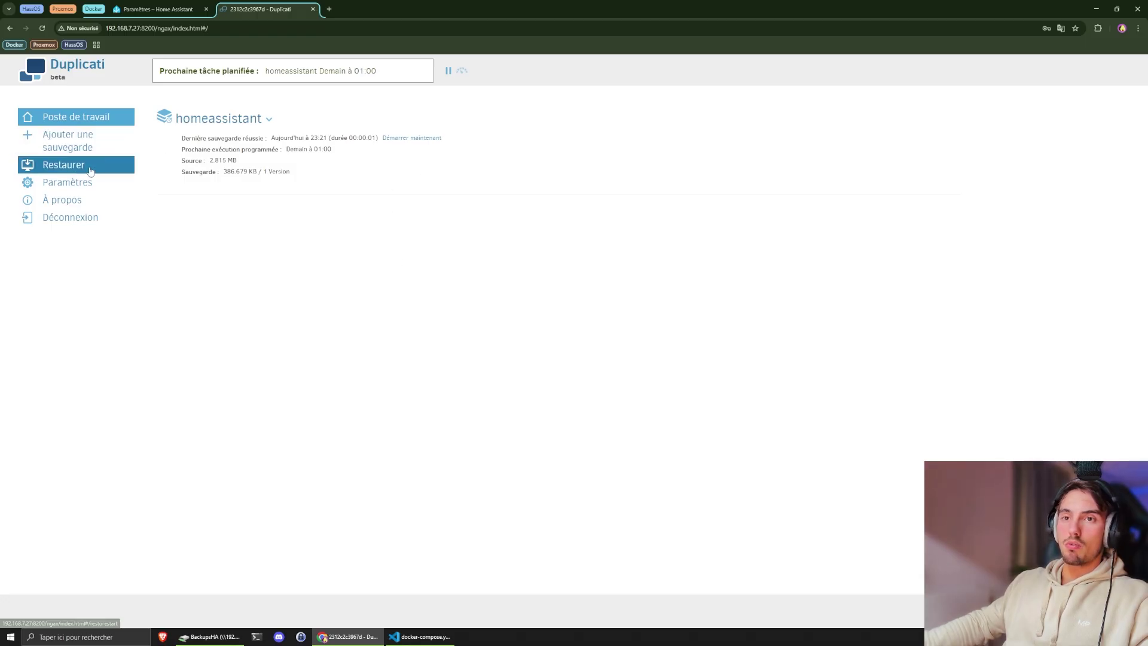
# - Start a restore from the homeassistant backup, which has 1 version, and move to file selection
pyautogui.click(52, 173)
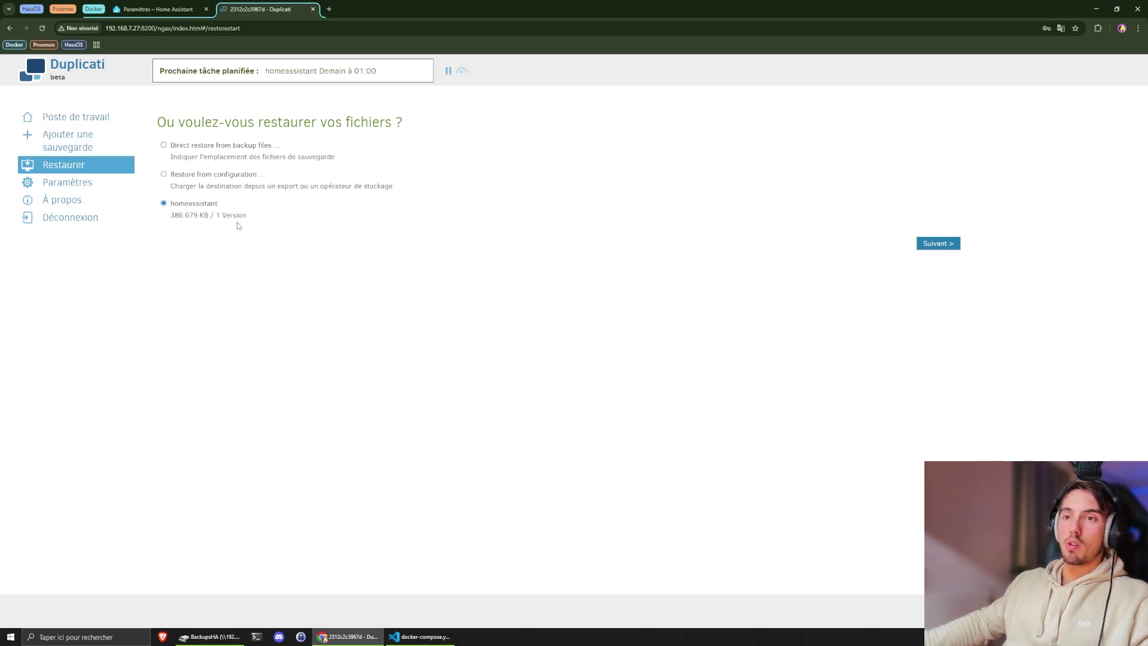
pyautogui.moveTo(215, 216); pyautogui.dragTo(250, 219)
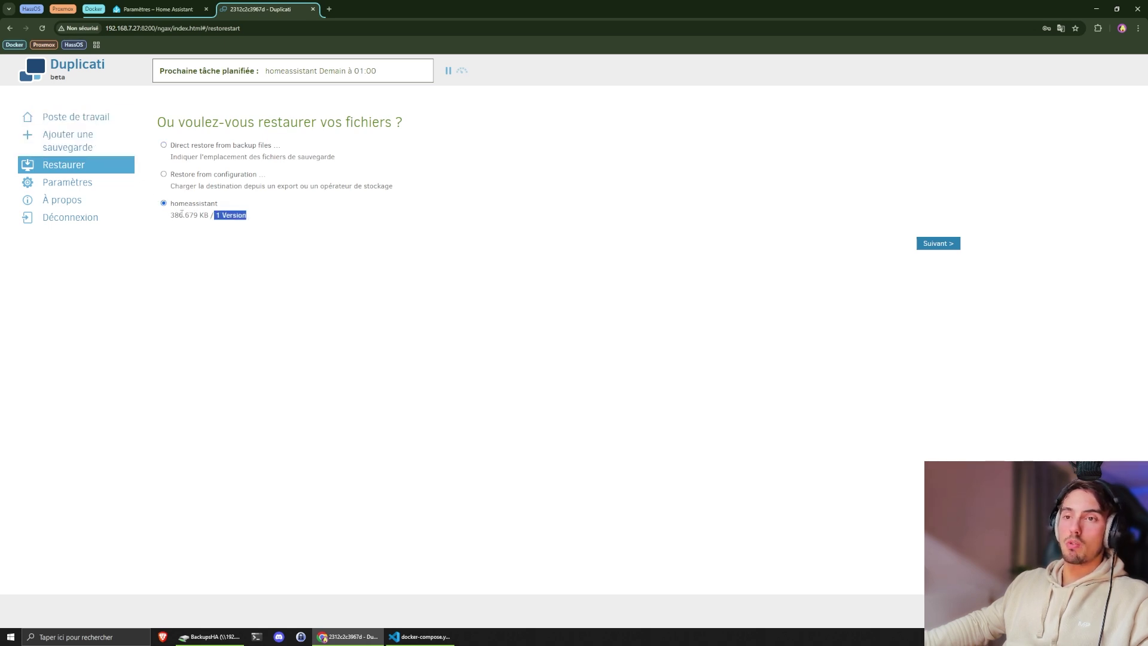
pyautogui.click(189, 218)
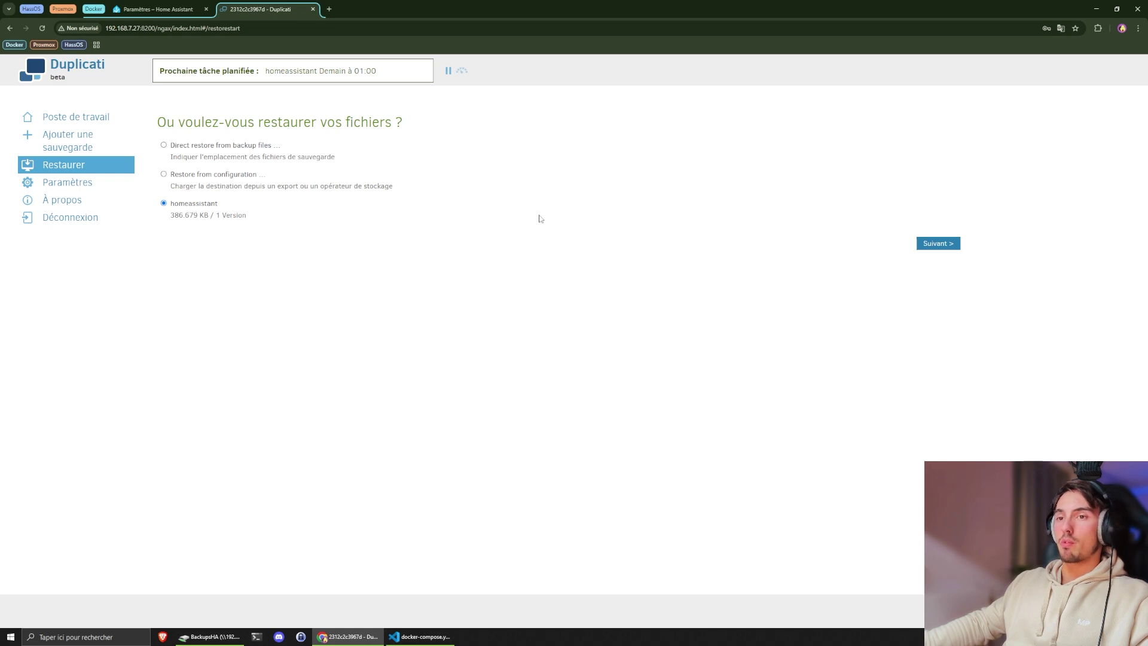
pyautogui.click(926, 244)
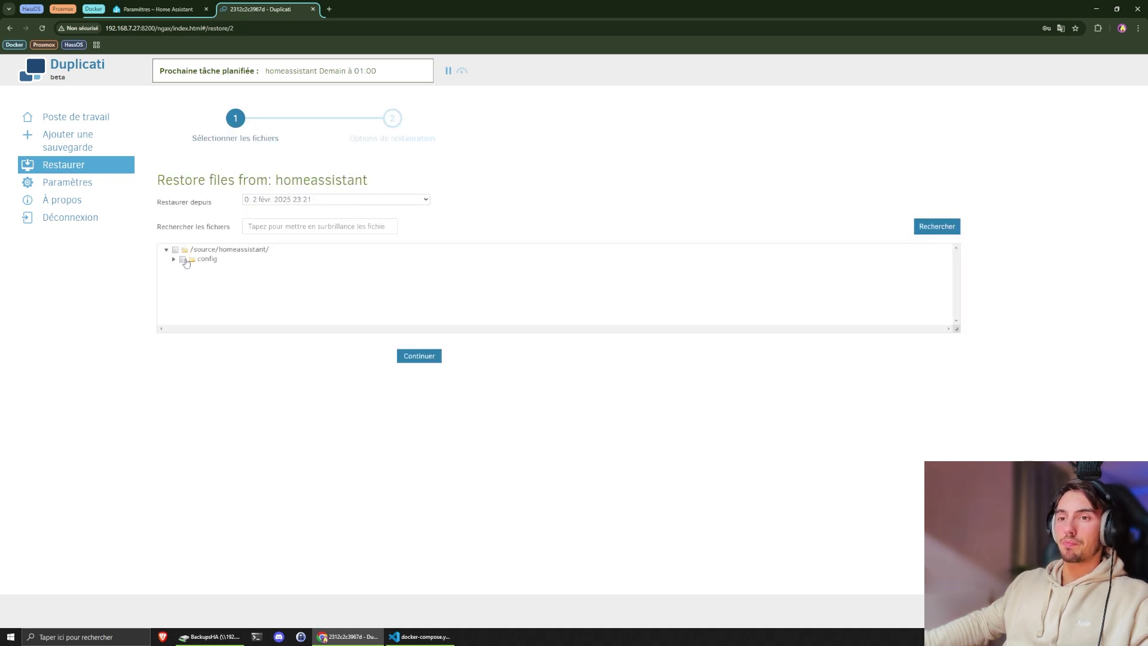
# - Expand the config folder and mark scripts.yaml for restoring
pyautogui.click(173, 260)
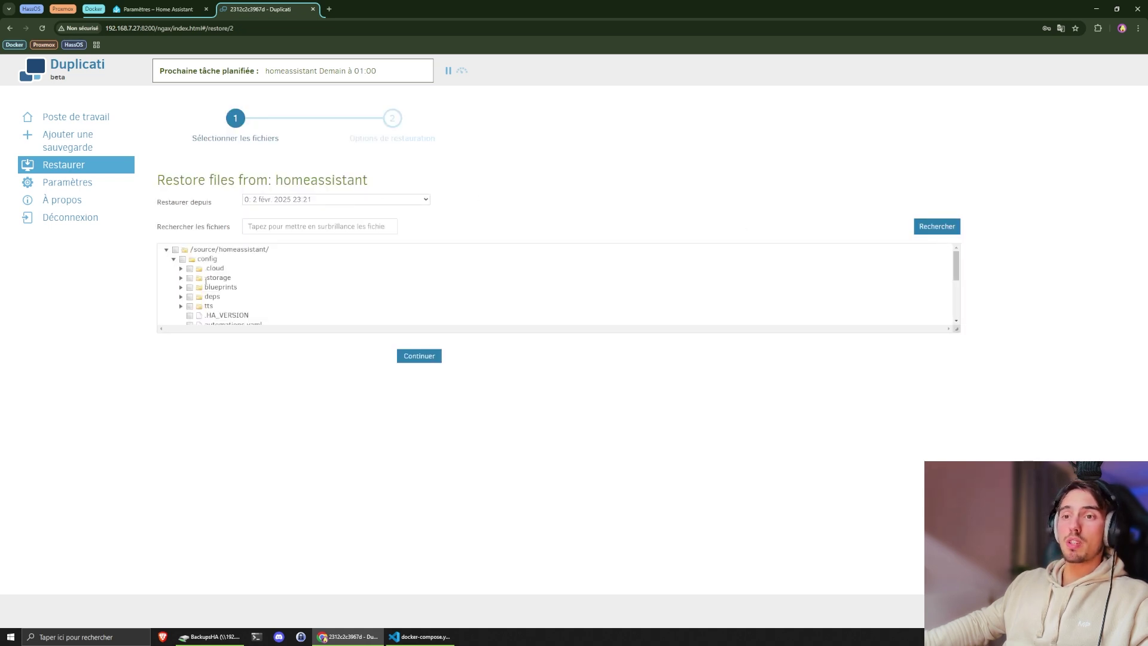
pyautogui.scroll(-5, 206, 279)
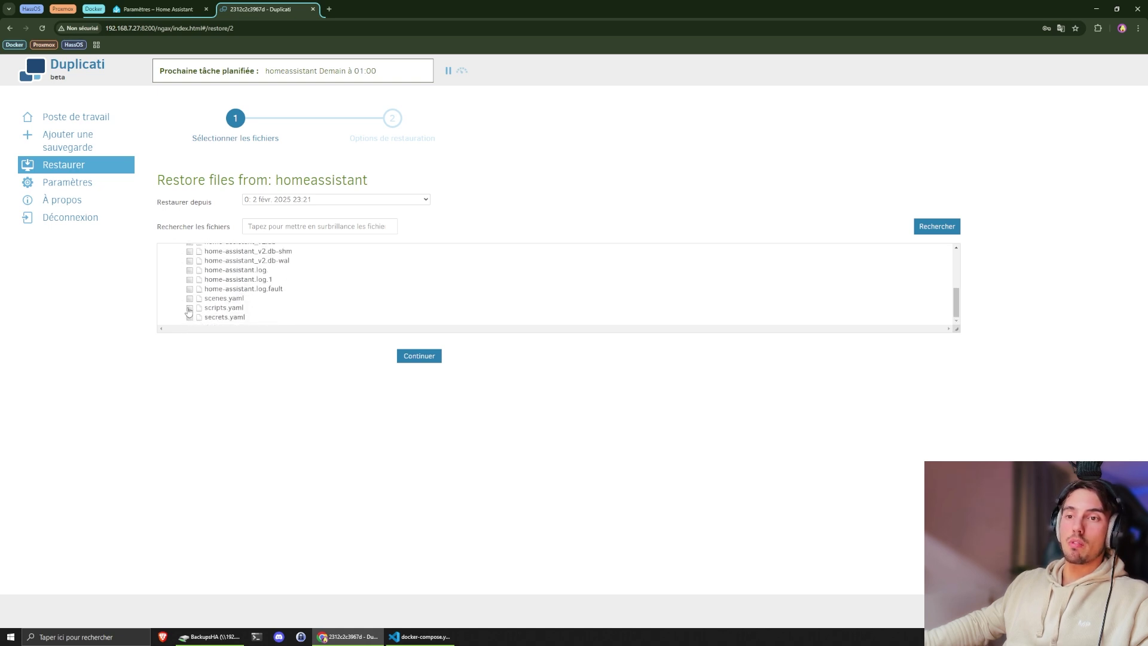
pyautogui.click(189, 308)
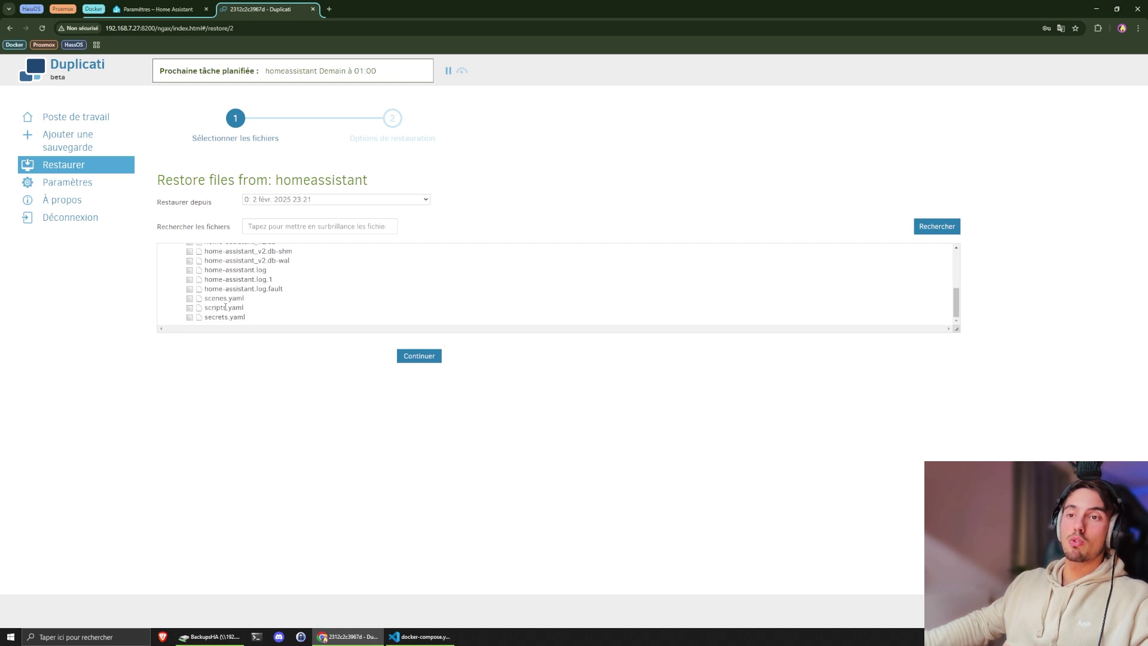
pyautogui.scroll(5, 225, 306)
pyautogui.scroll(3, 194, 279)
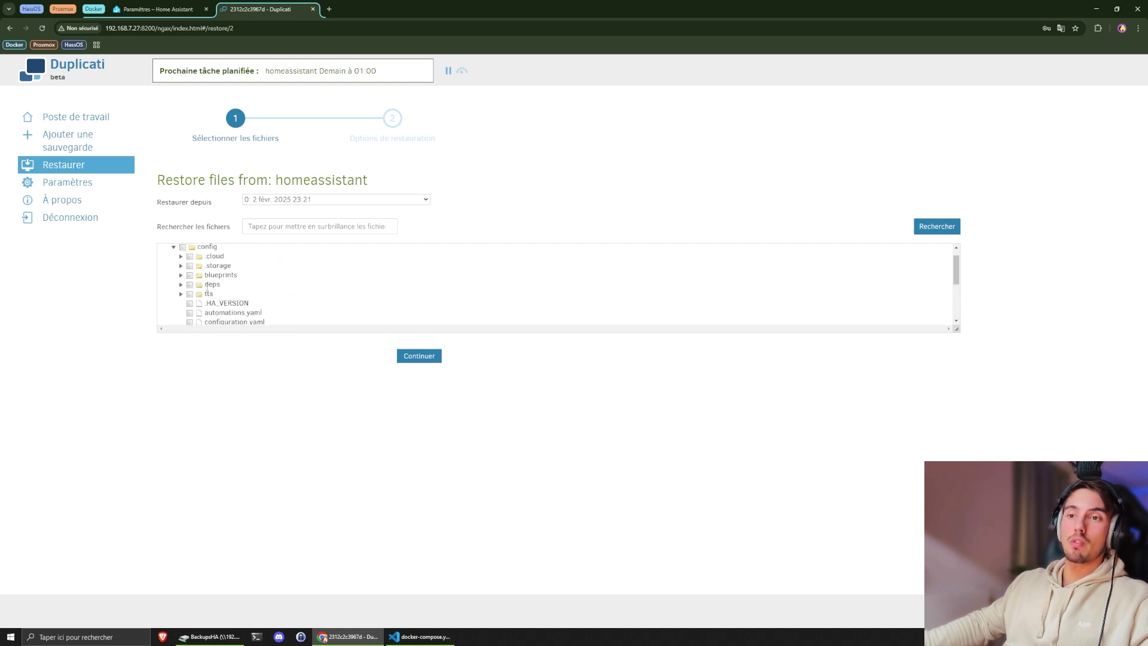
pyautogui.scroll(1, 207, 287)
# - Select every file under /source/homeassistant/ and continue to the restore options
pyautogui.click(175, 250)
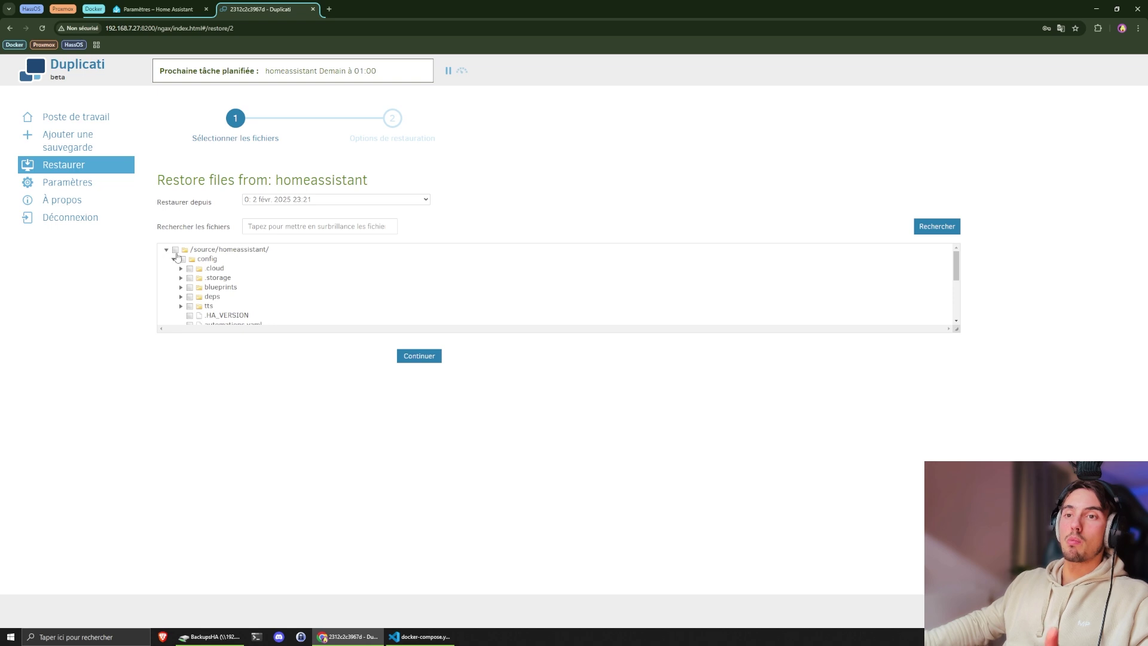
pyautogui.scroll(-5, 234, 272)
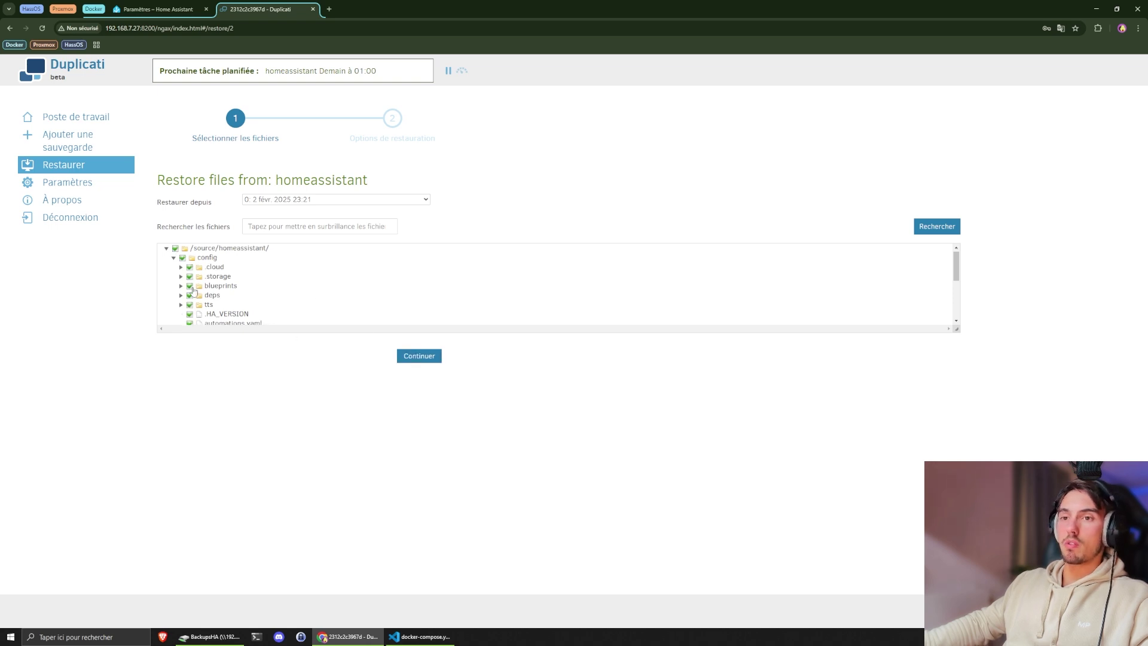
pyautogui.scroll(3, 212, 291)
pyautogui.scroll(3, 212, 291)
pyautogui.scroll(-5, 228, 281)
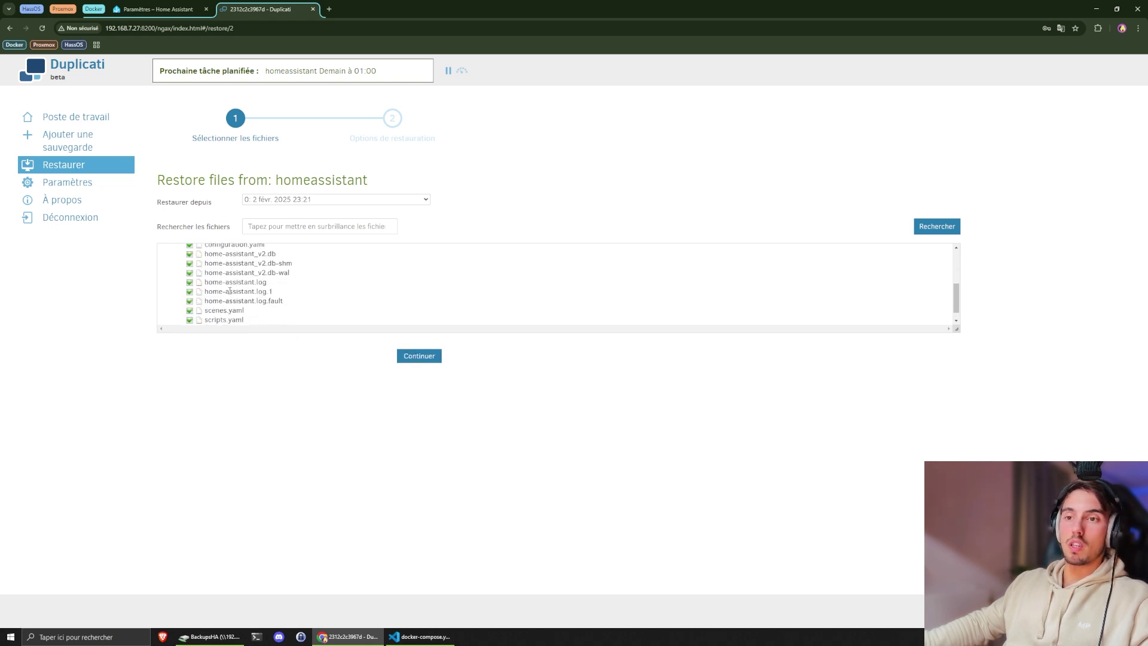
pyautogui.scroll(4, 241, 275)
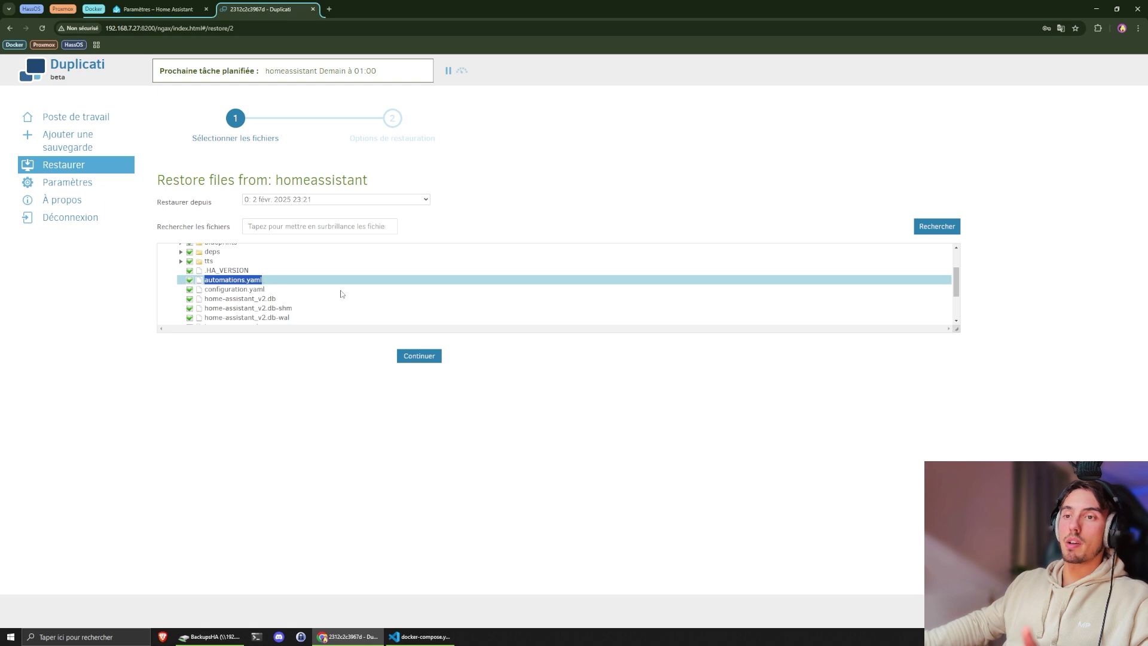
pyautogui.click(416, 357)
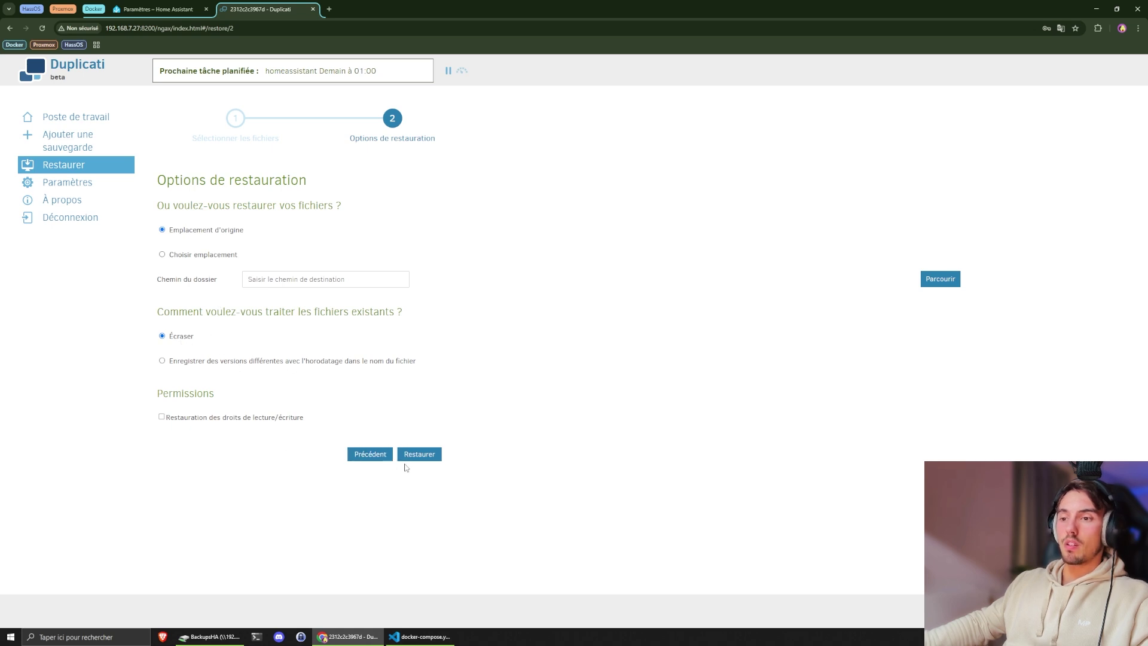
# - Restore the files to their original location and dismiss the success message
pyautogui.click(425, 458)
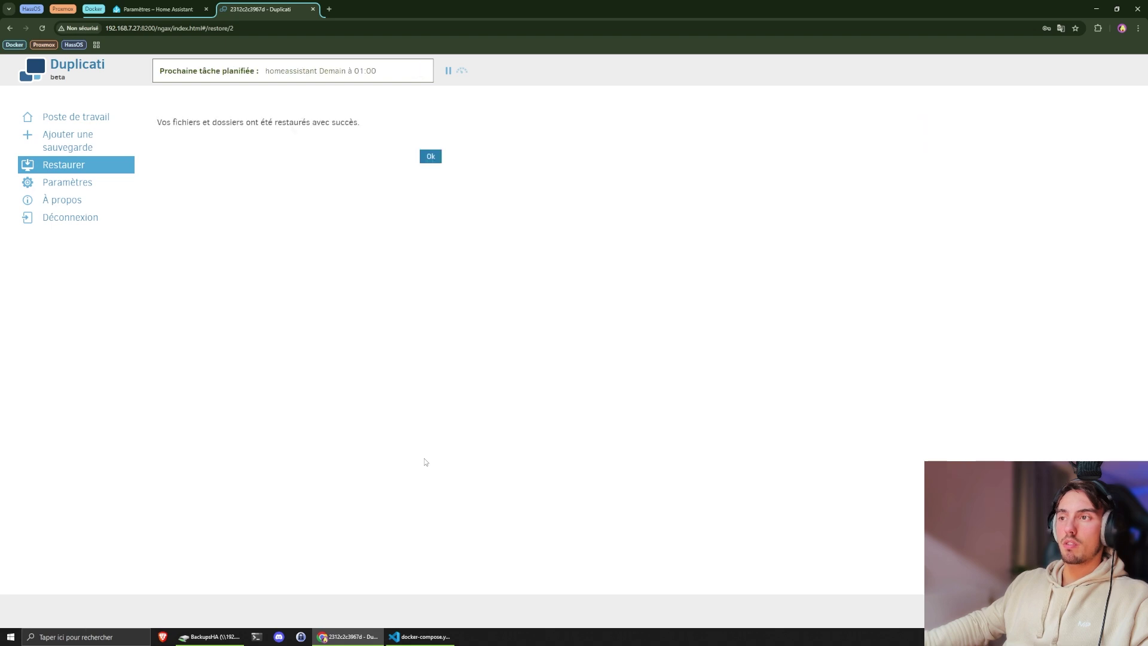
pyautogui.moveTo(259, 122); pyautogui.dragTo(359, 122)
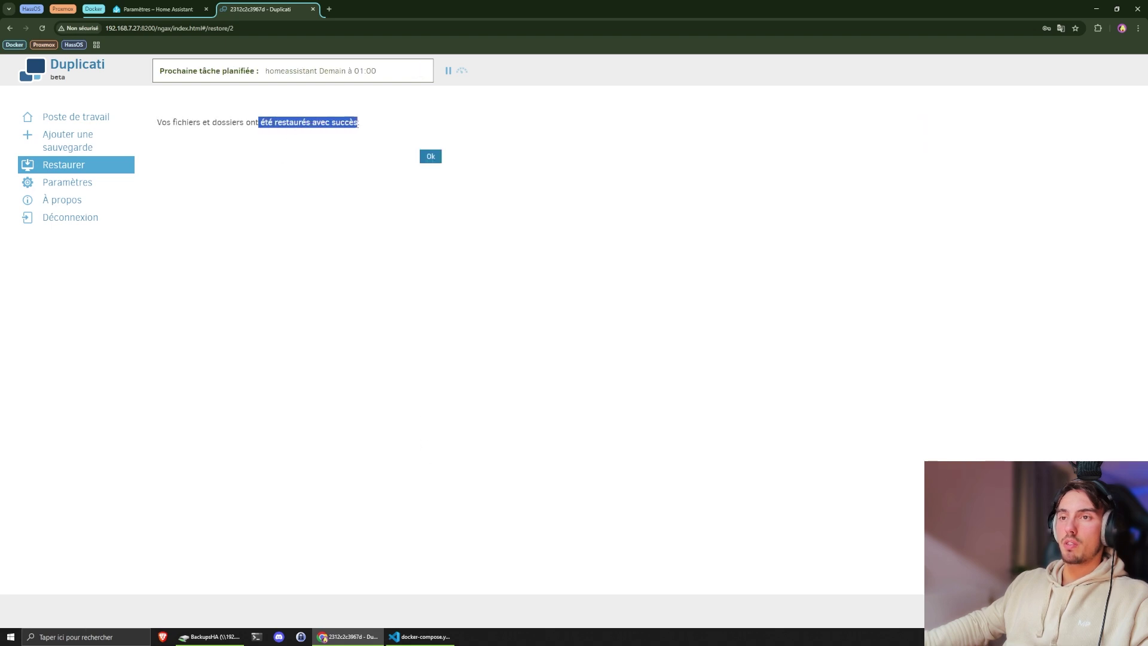
pyautogui.click(430, 157)
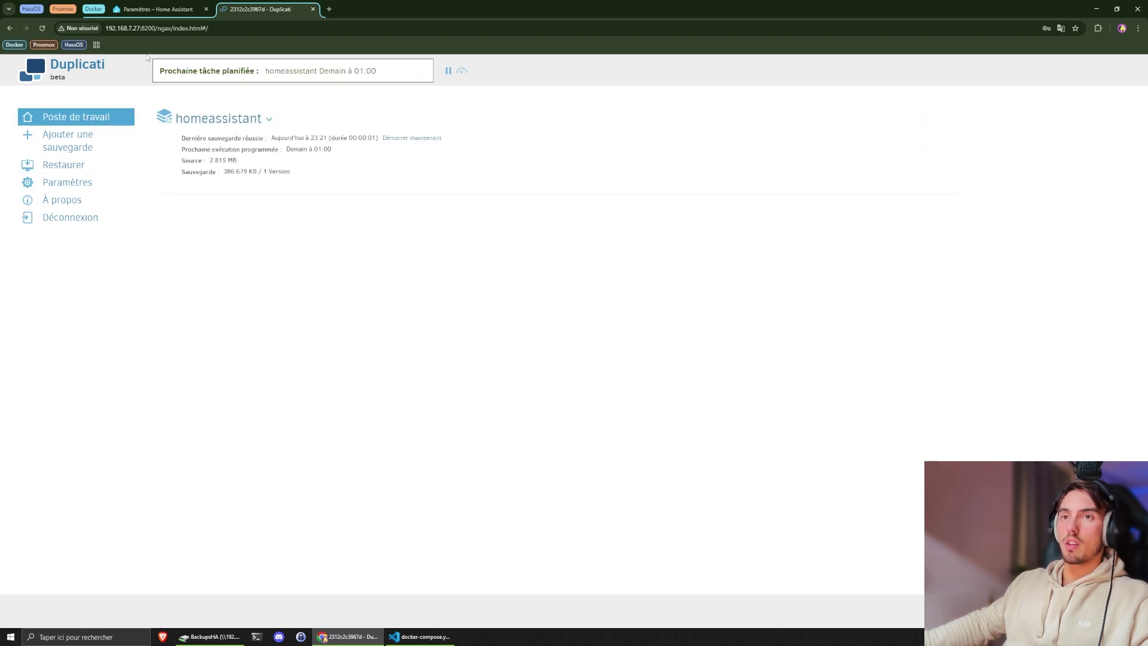
# - Restart the container with 'docker start homeassistant' in the VS Code terminal
pyautogui.click(421, 637)
pyautogui.hotkey('ctrl', 'Left')
pyautogui.press('BackSpace')
pyautogui.press('BackSpace')
pyautogui.press('BackSpace')
pyautogui.press('BackSpace')
pyautogui.press('BackSpace')
pyautogui.write('start')
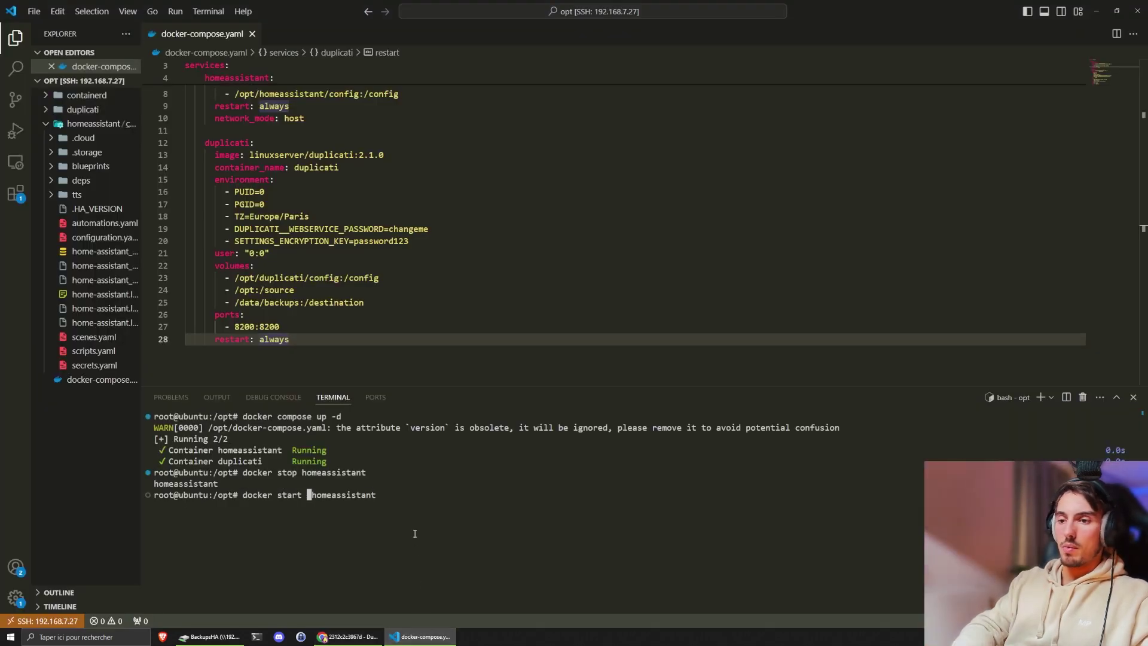
pyautogui.press('Return')
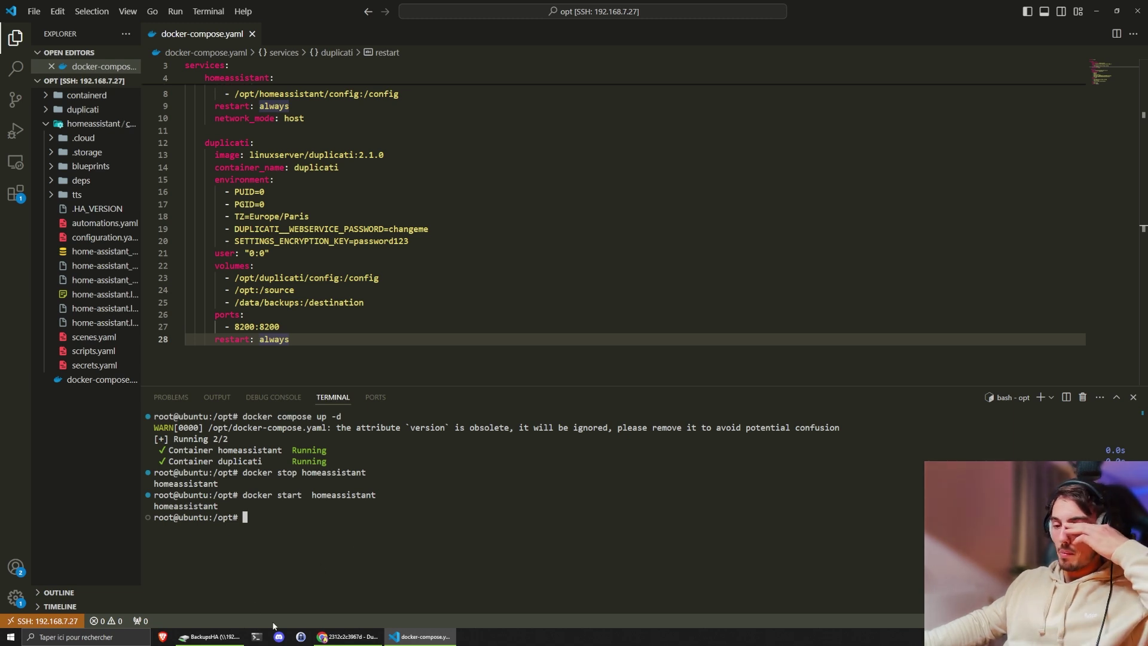
pyautogui.click(350, 636)
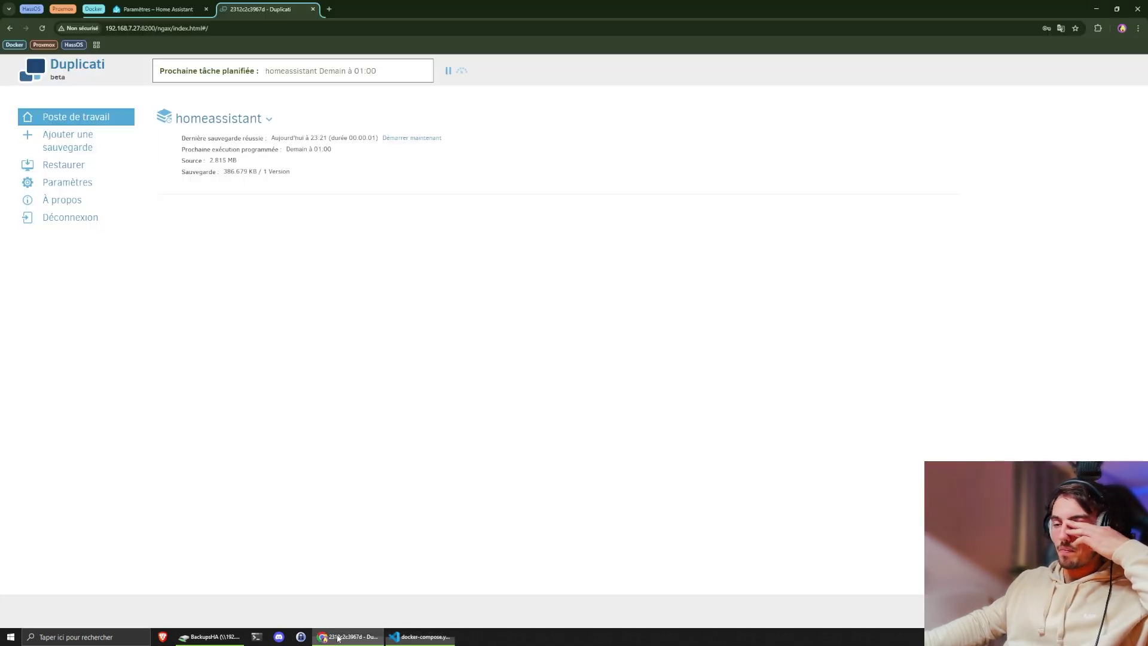
# - Reload the automations page, now showing no automations, then open the Aperçu dashboard
pyautogui.click(163, 9)
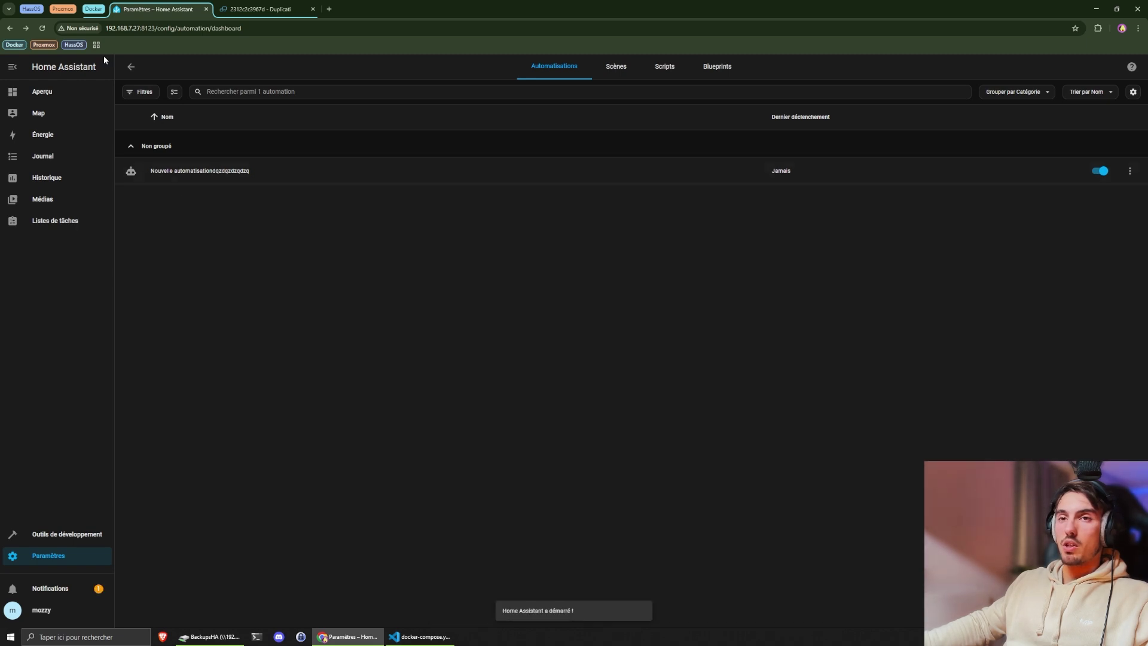
pyautogui.click(43, 28)
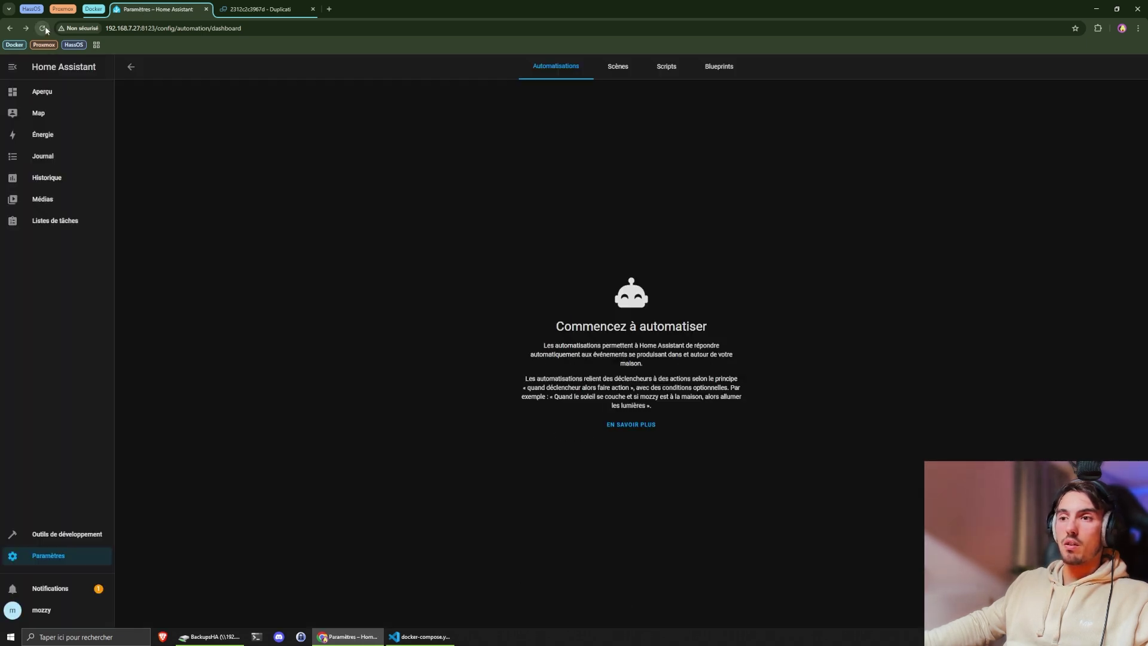
pyautogui.moveTo(531, 273); pyautogui.dragTo(762, 426)
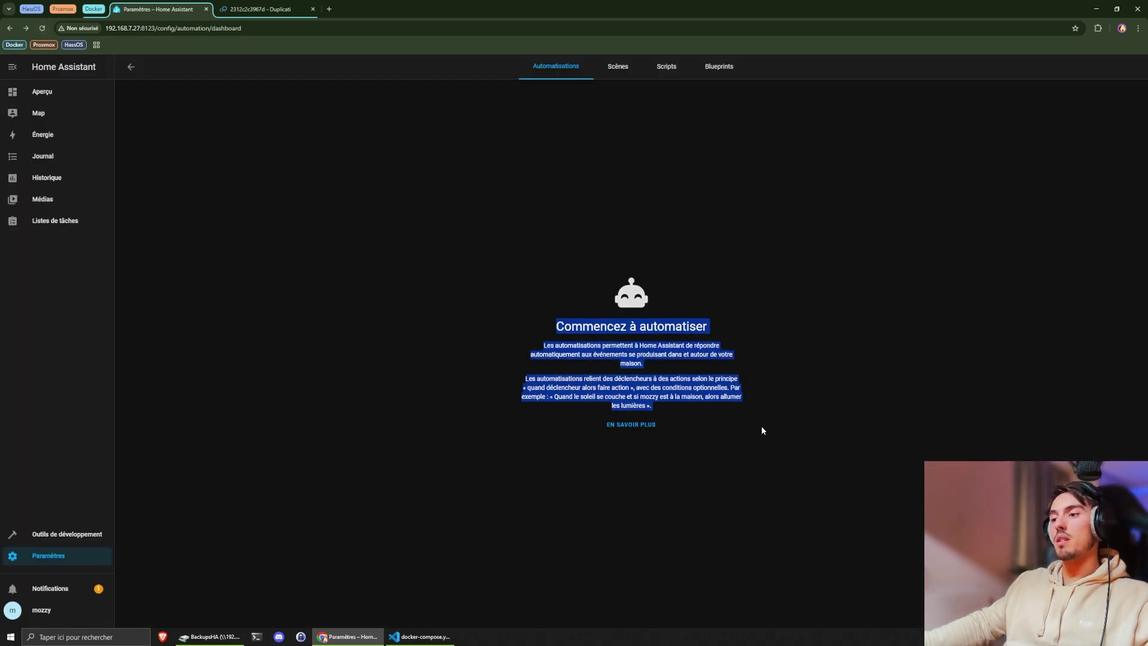
pyautogui.click(722, 395)
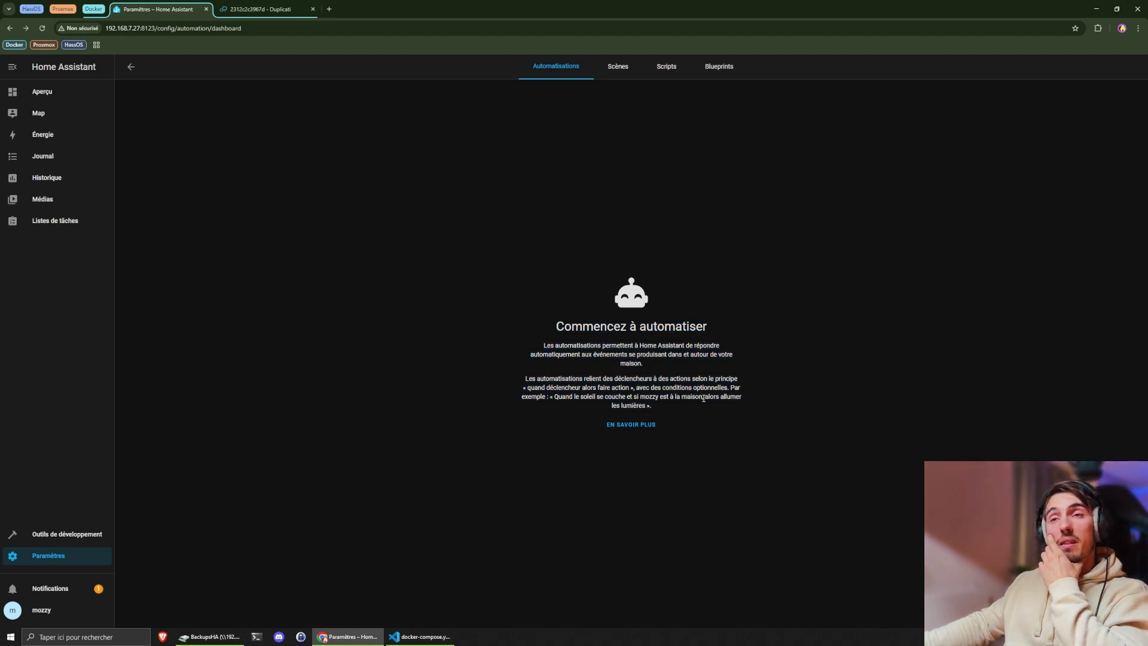
pyautogui.click(64, 92)
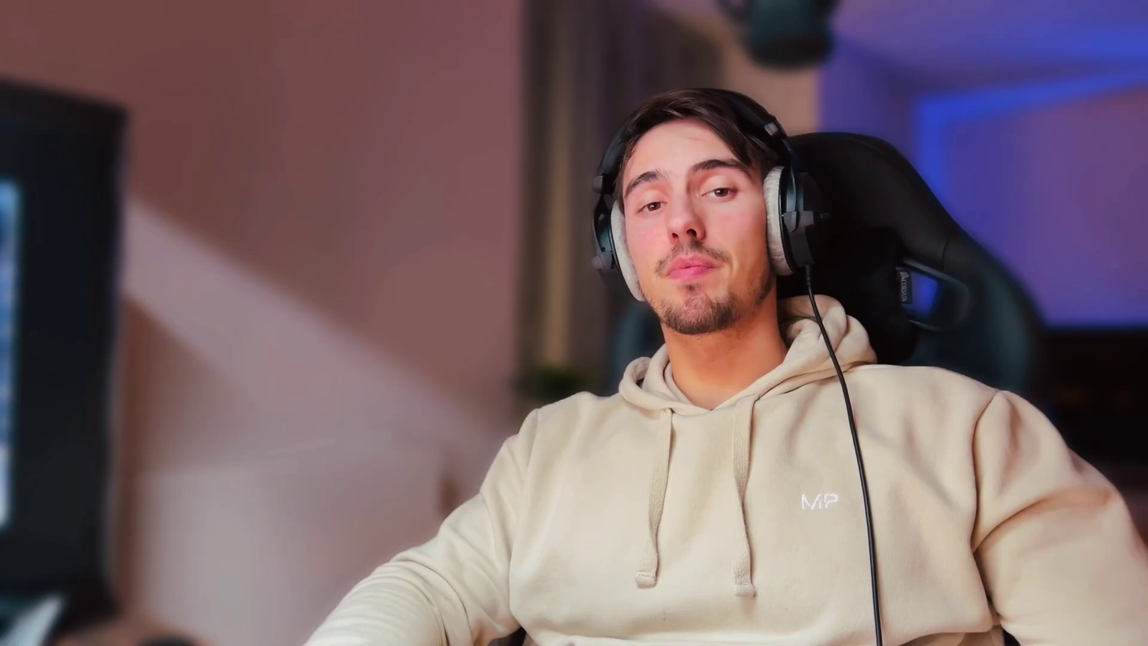